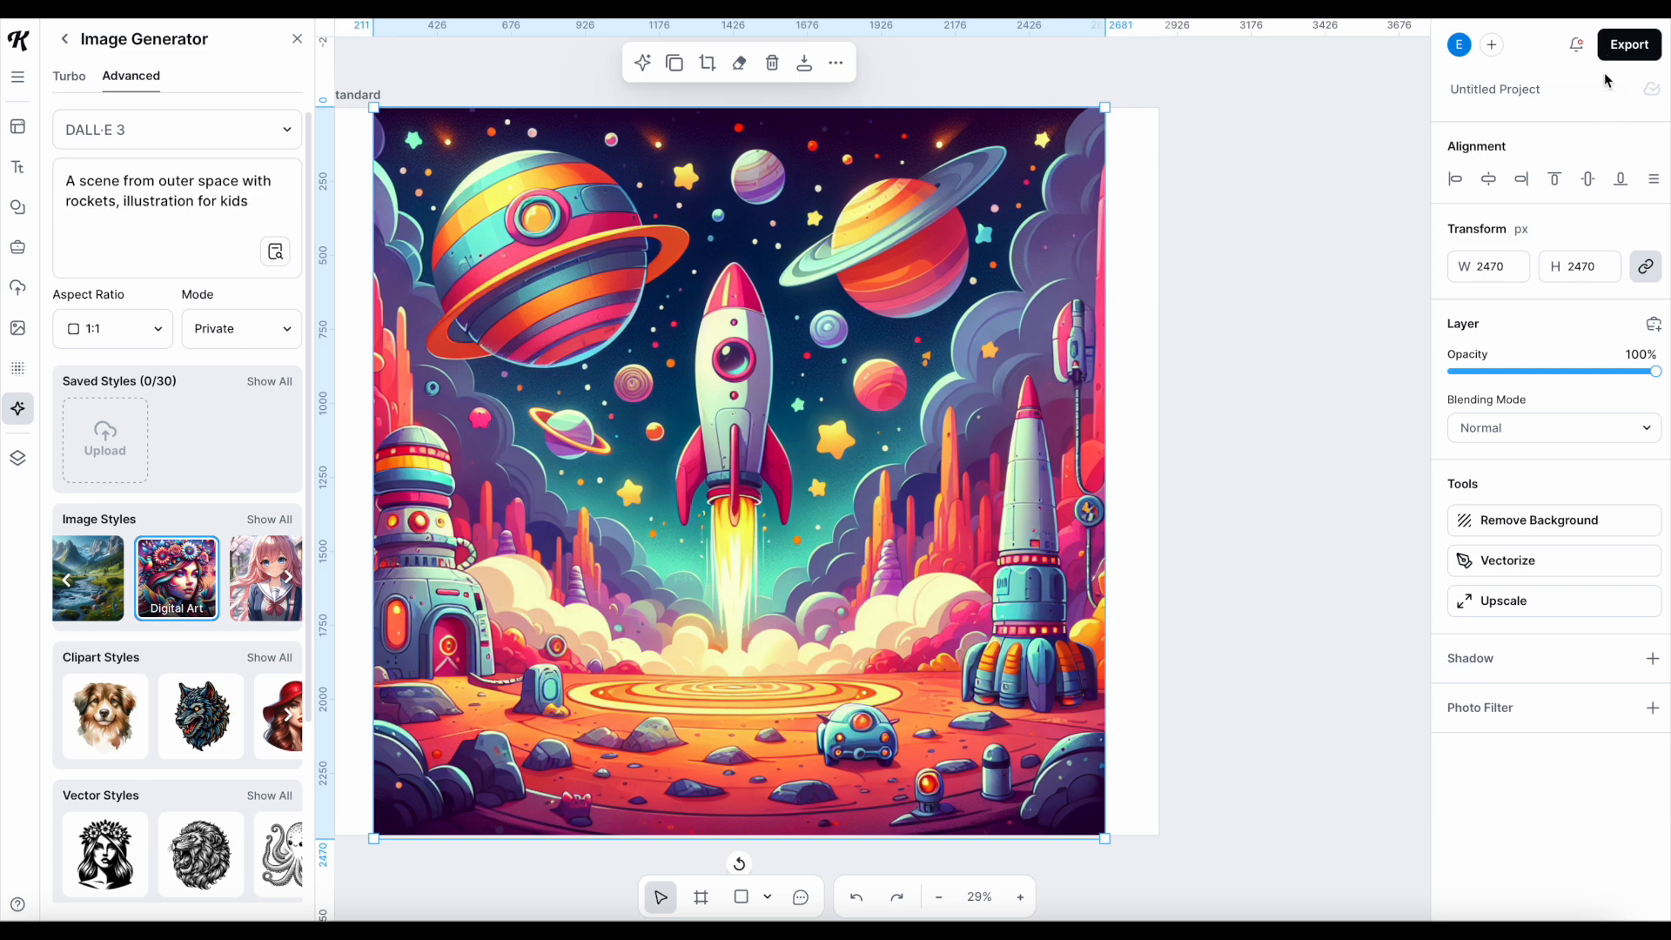
Step: Export the Standard artboard with the rocket illustration as a 2865 × 2460 px PNG
click(1627, 45)
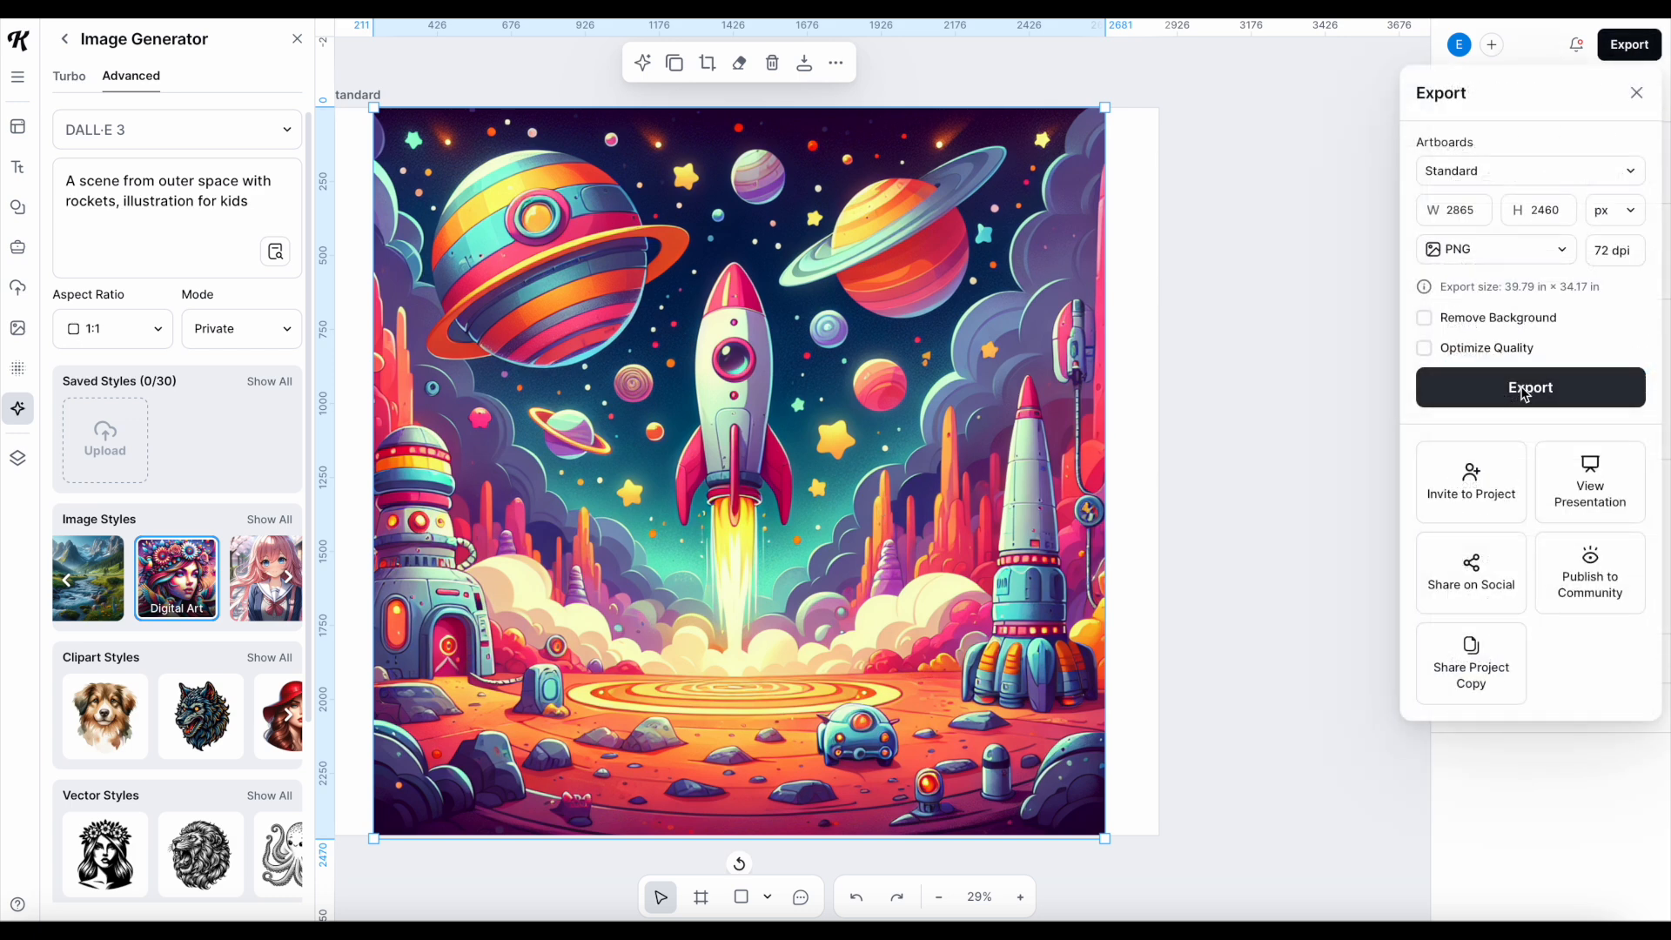
click(1482, 396)
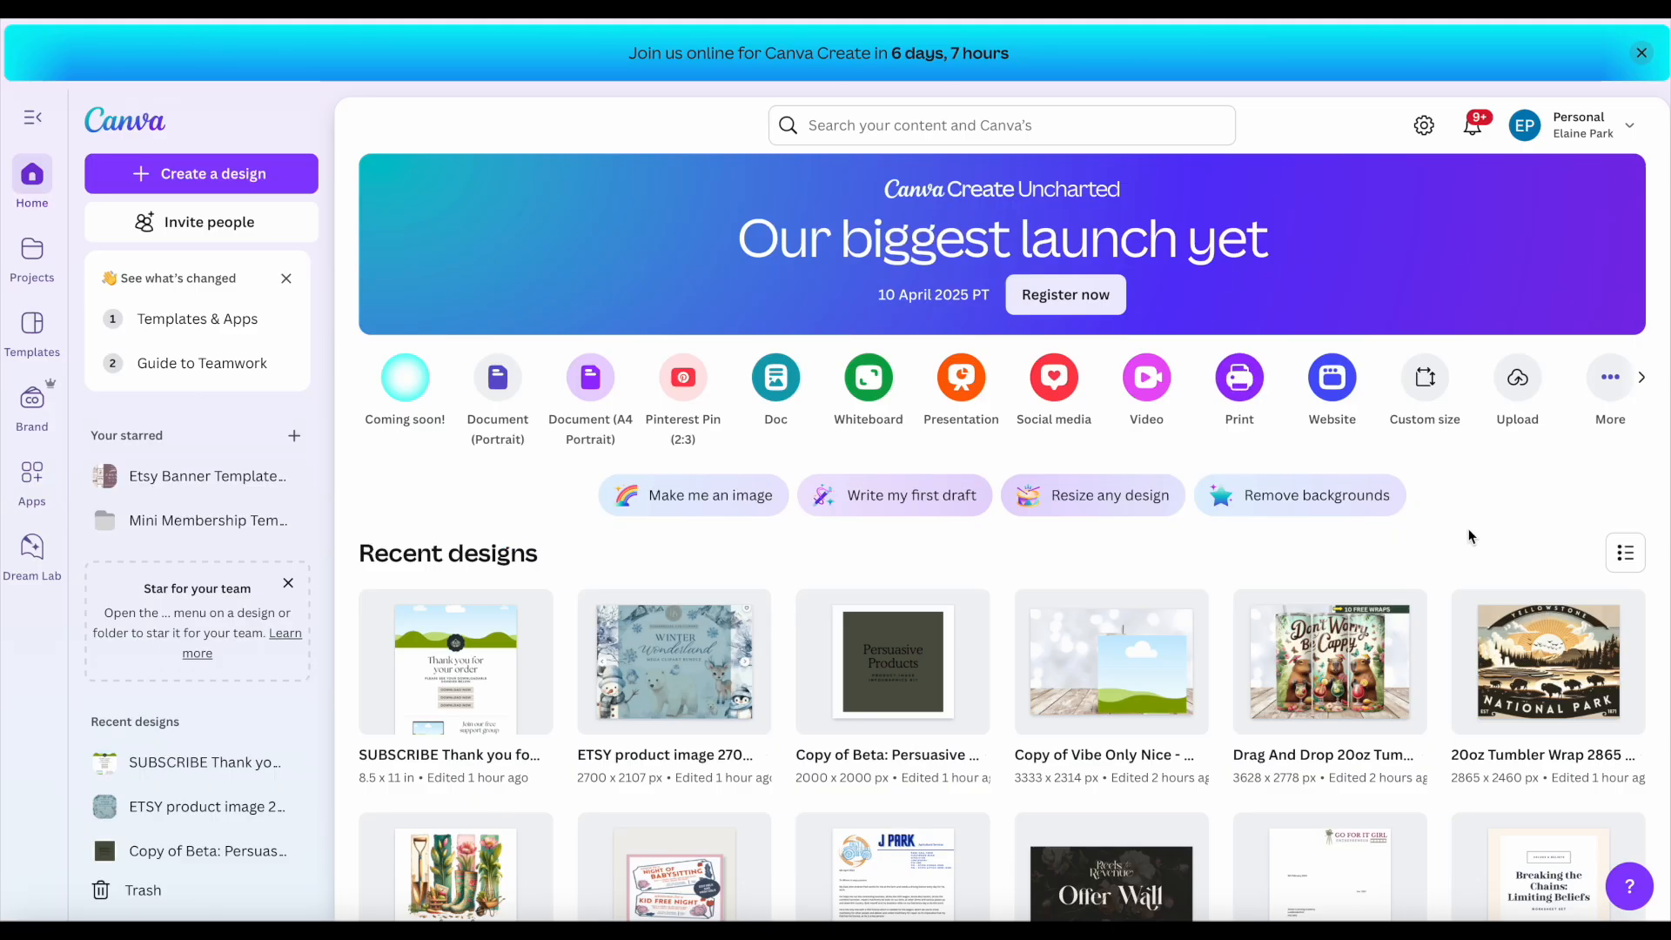
Step: Switch to Canva and create a custom-size design 8.5 in wide by 11 in high
click(1423, 383)
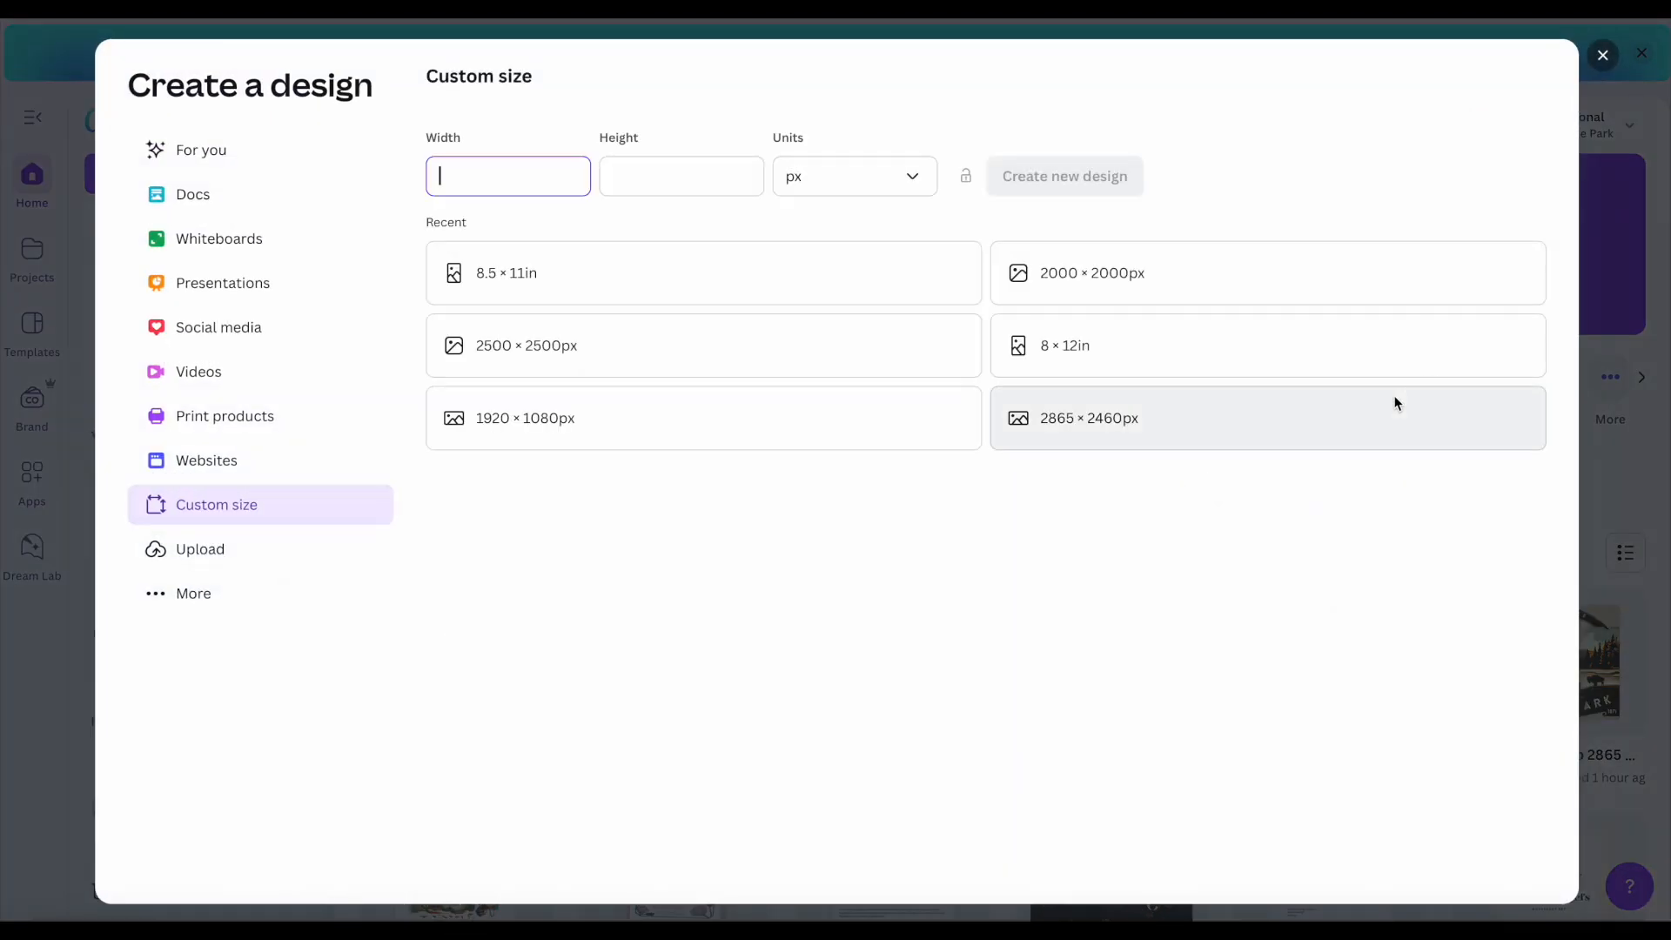
click(844, 180)
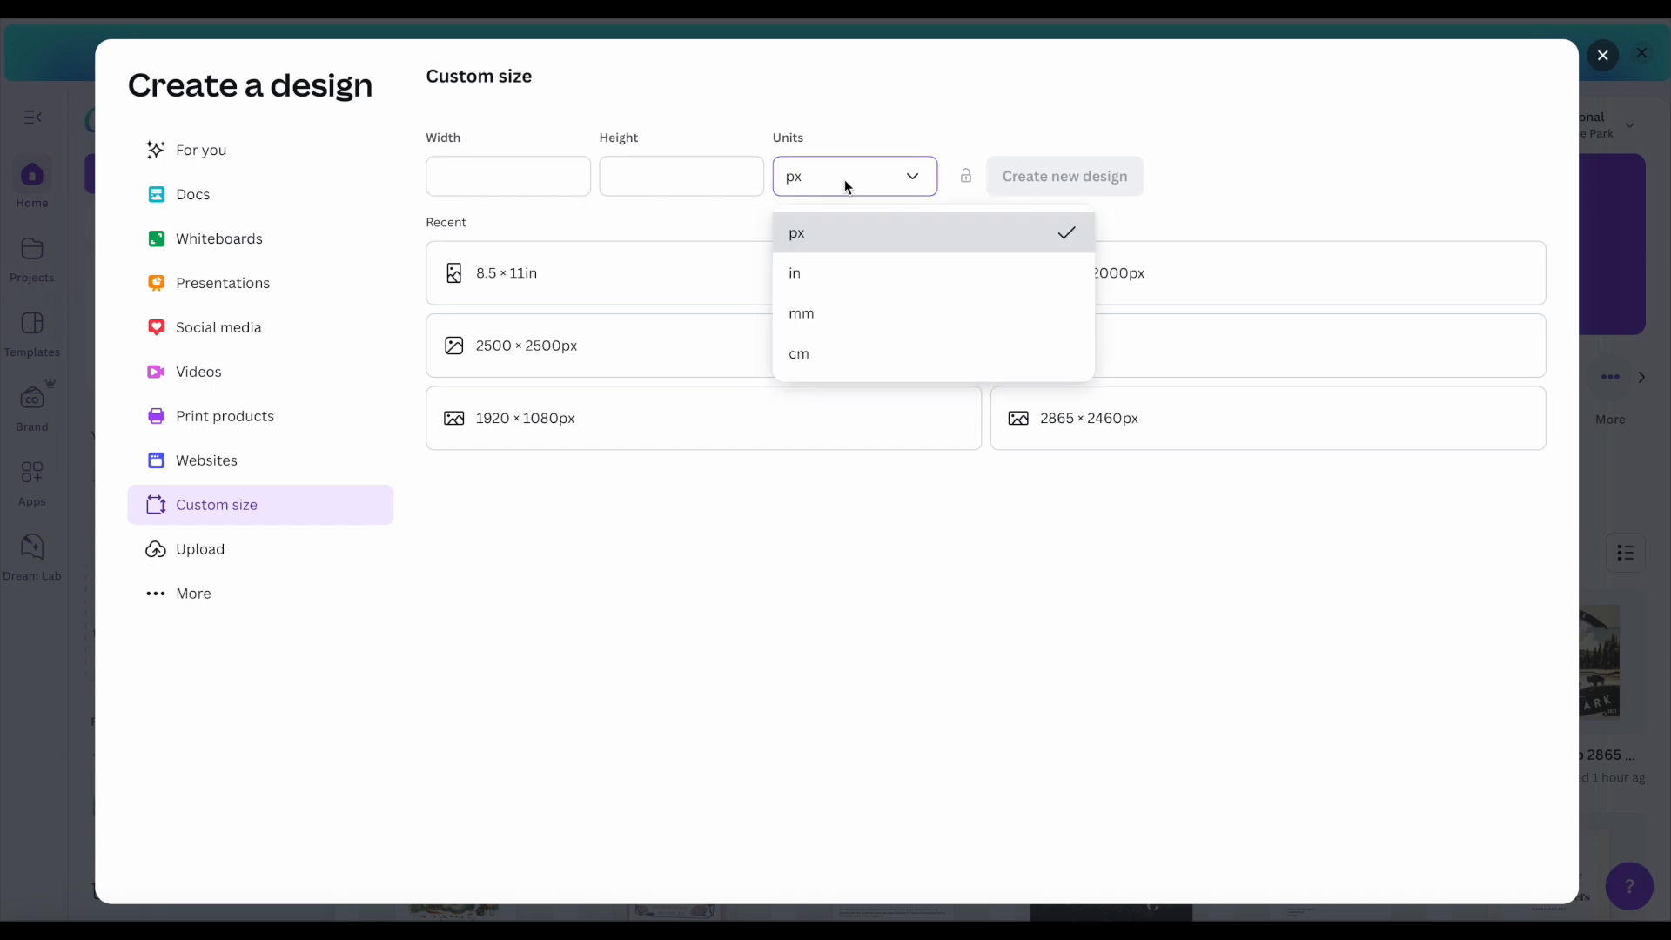
click(827, 272)
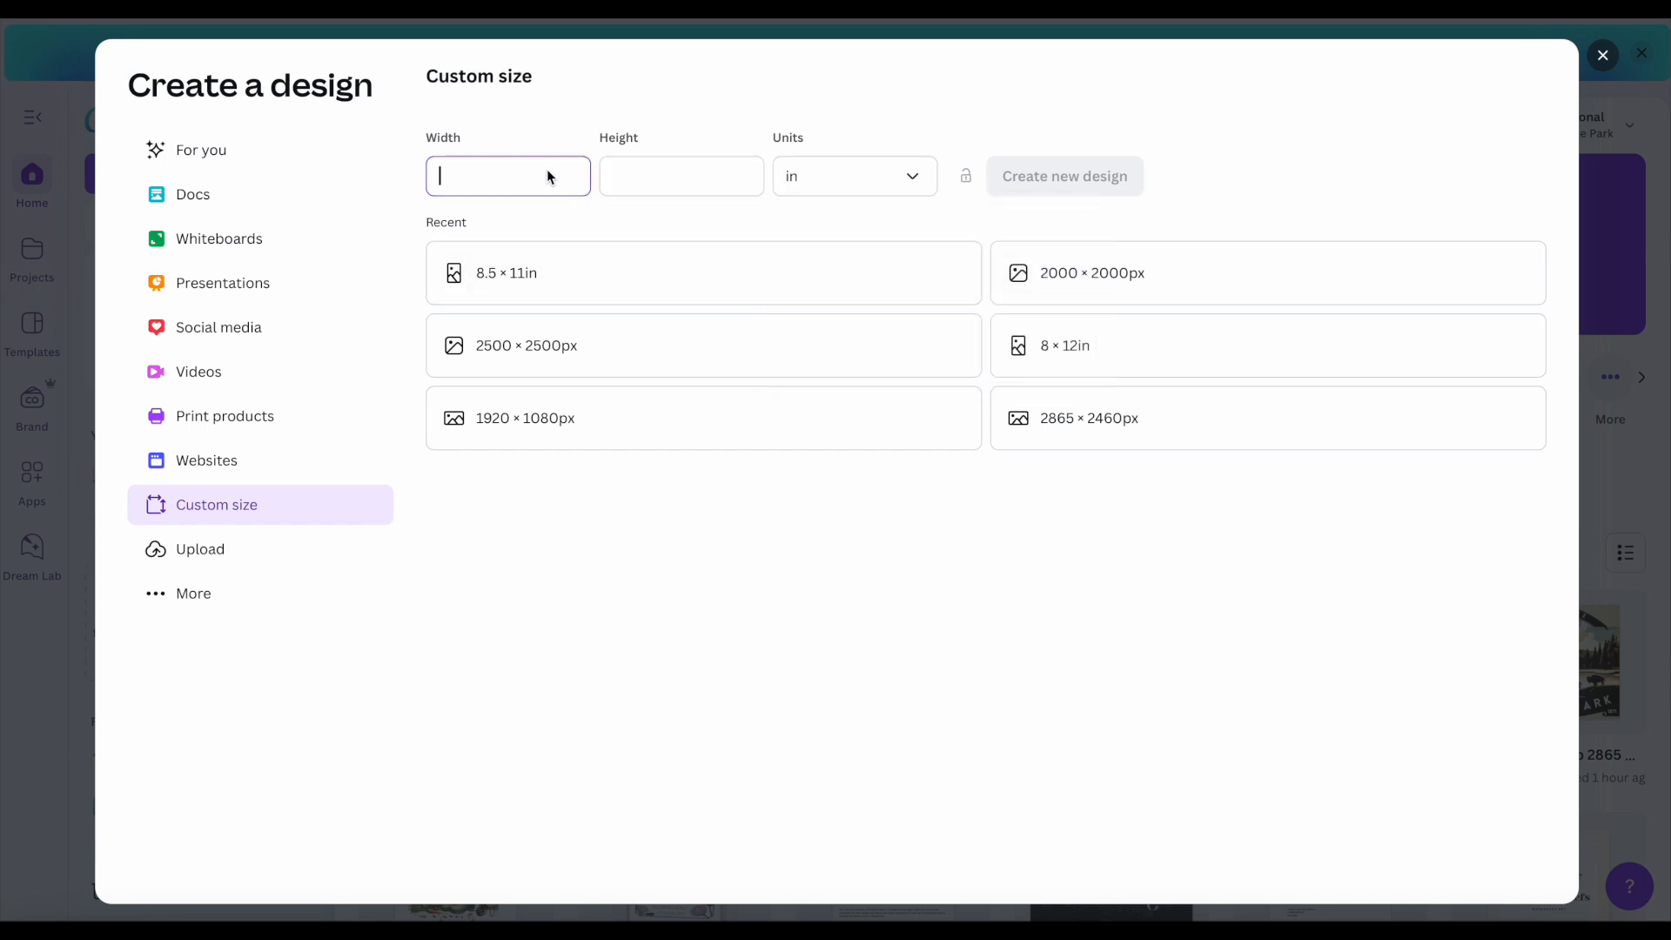
text(8.5)
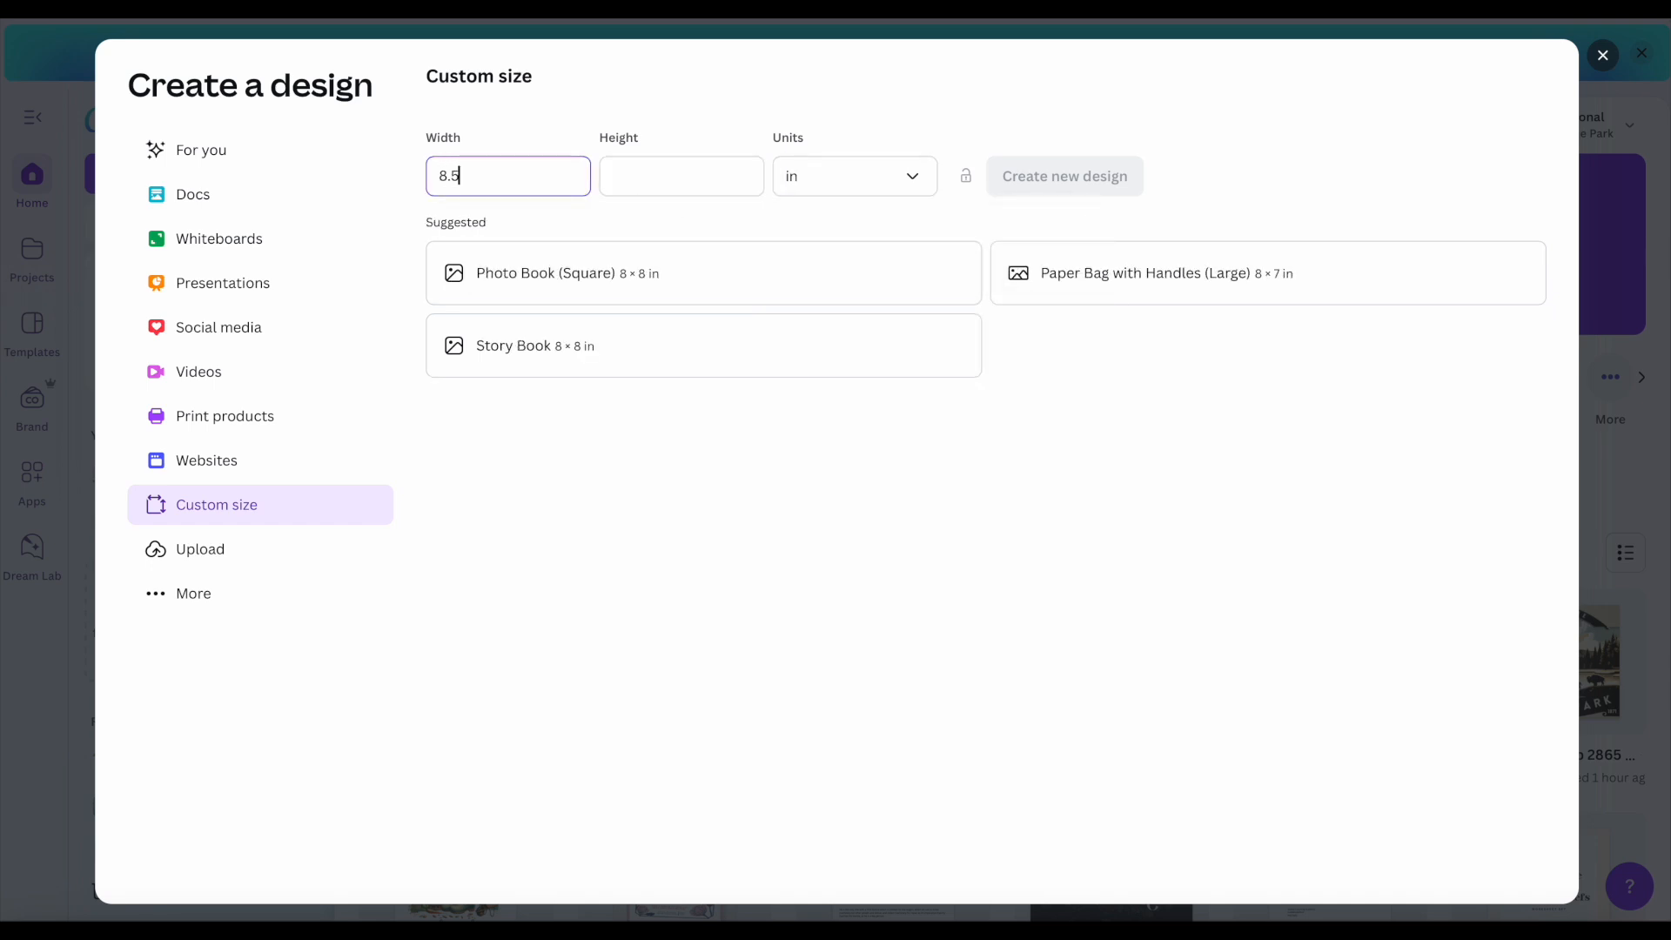
click(632, 178)
text(11)
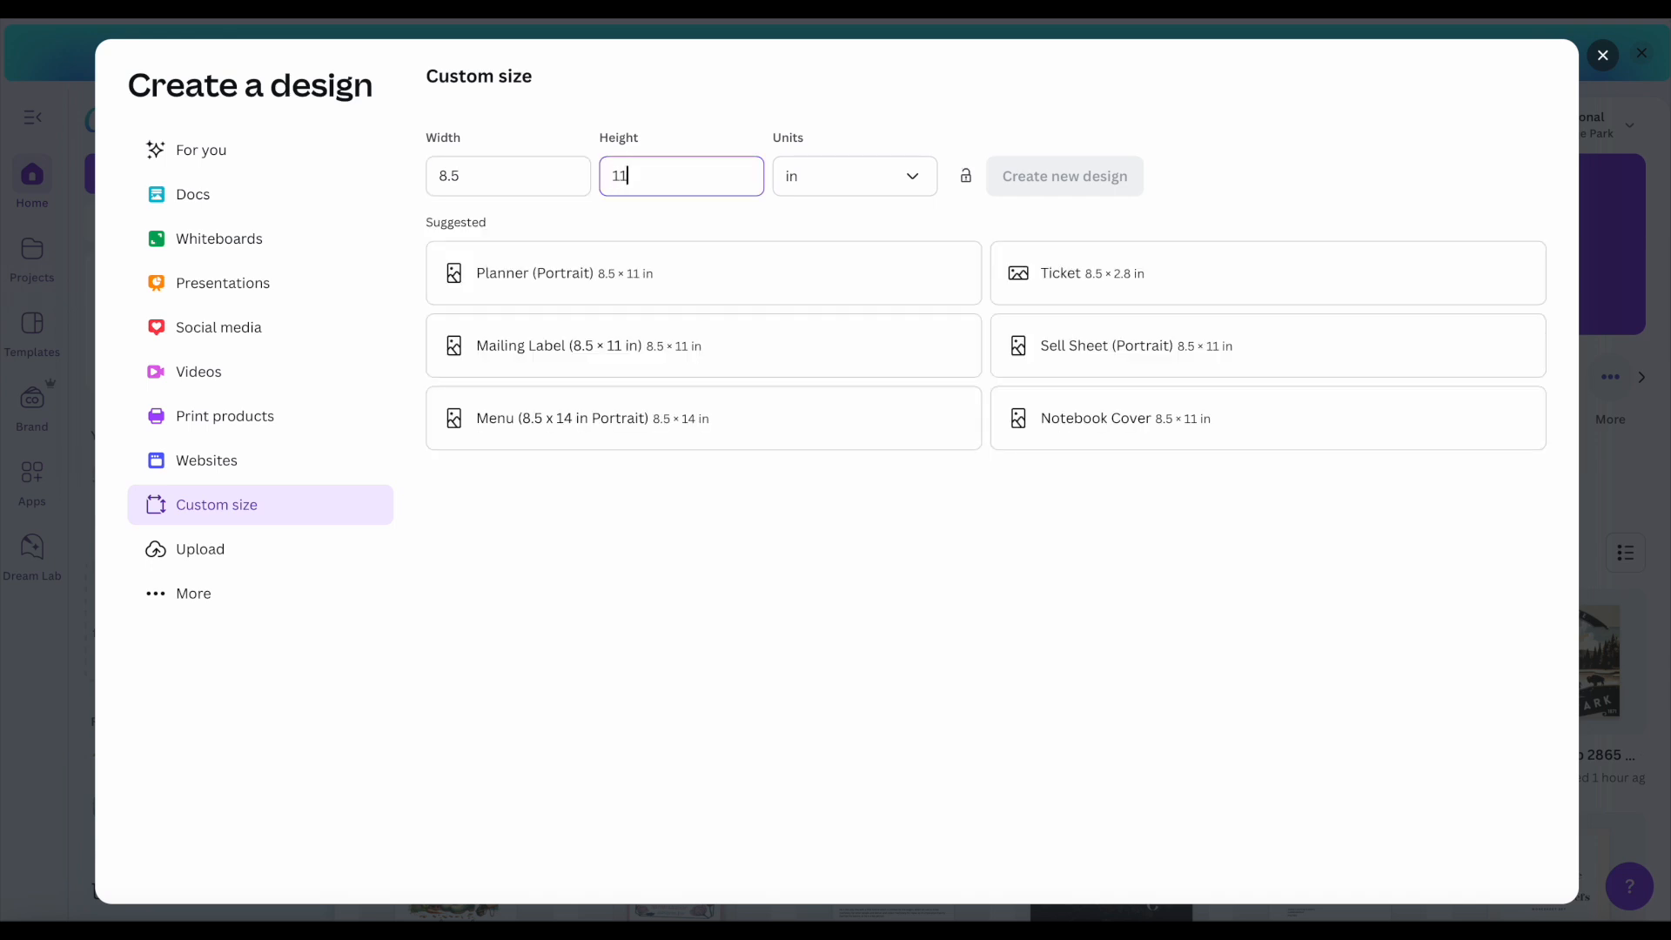
click(1037, 175)
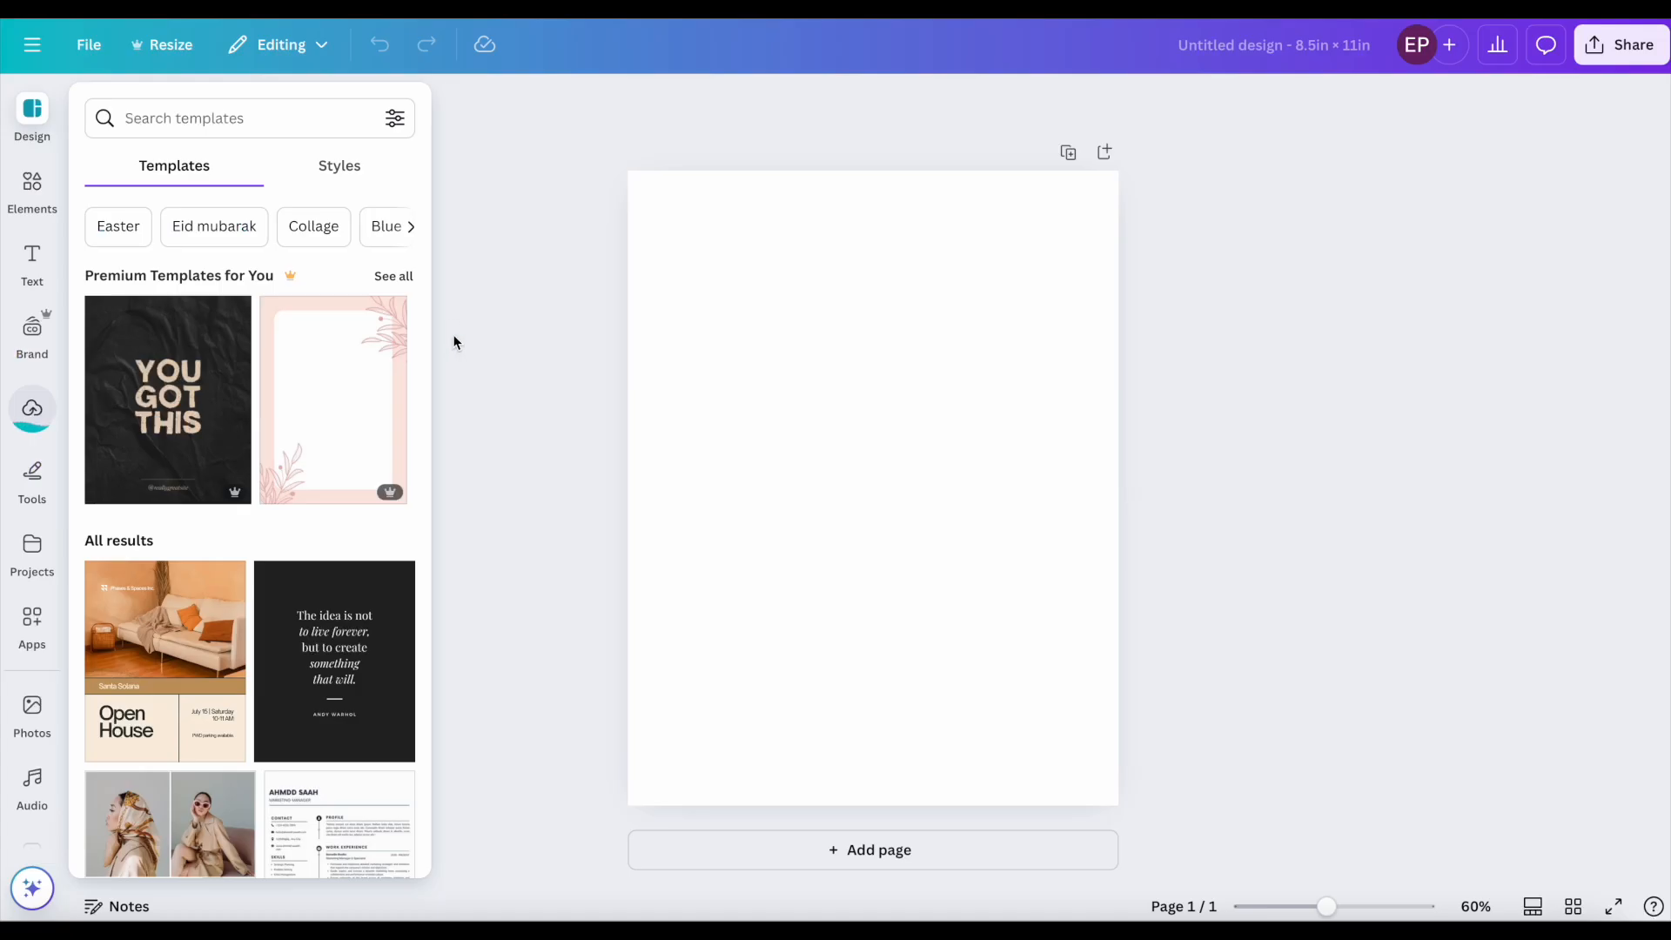
Step: Fill the blank page with the uploaded outer-space rocket illustration
click(35, 406)
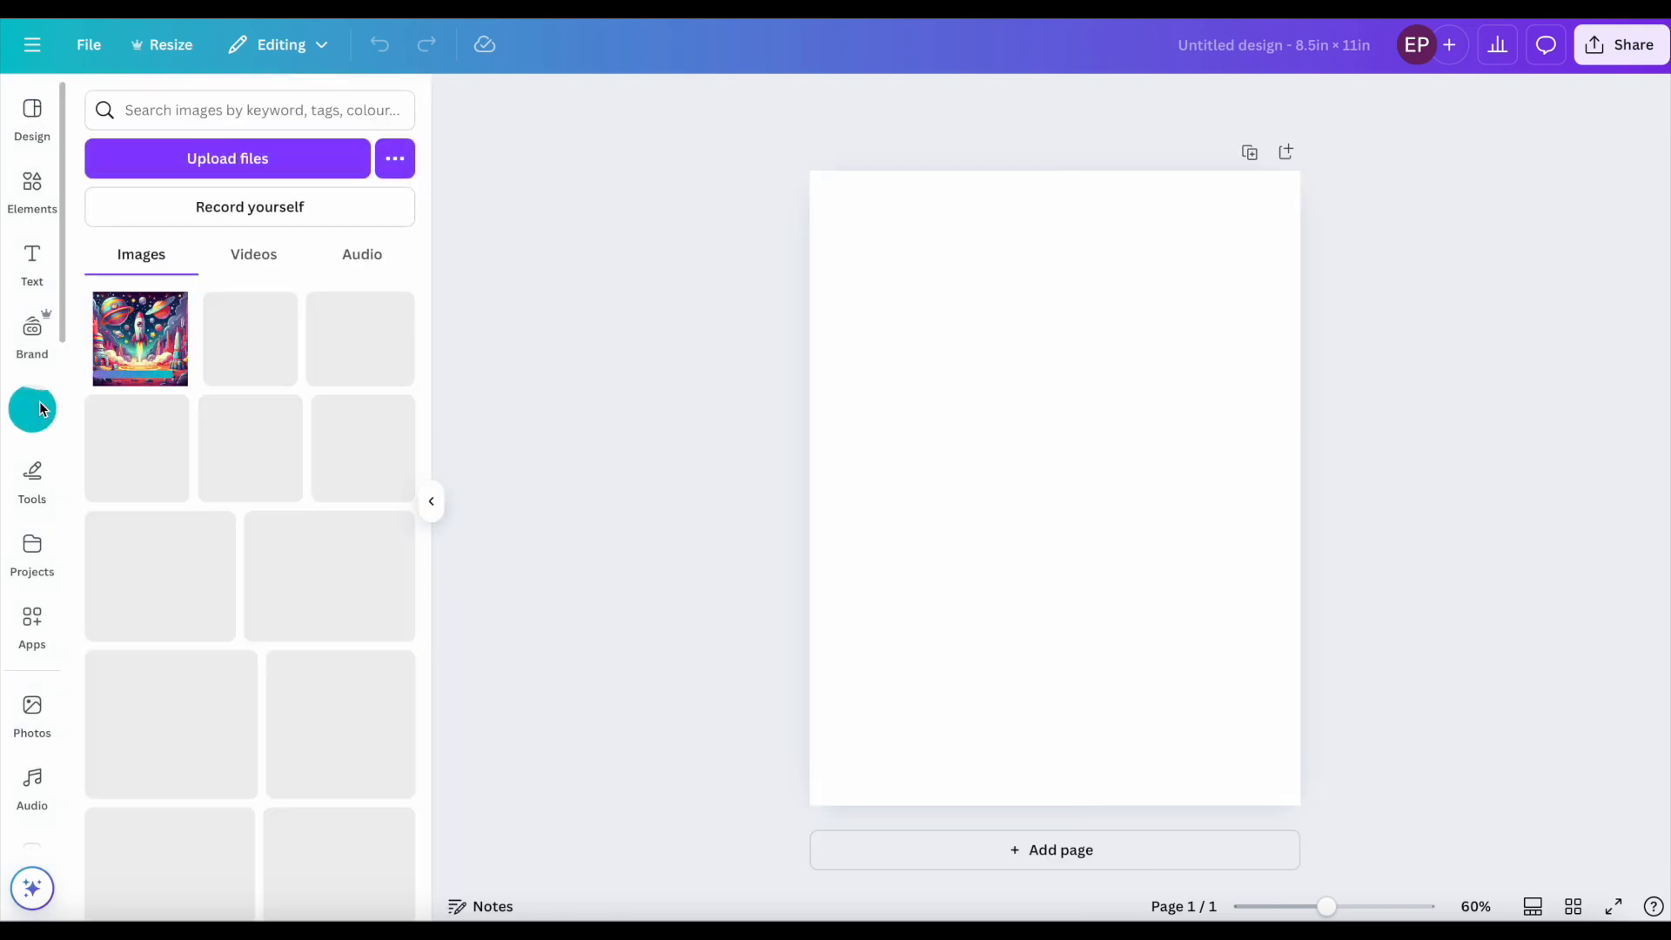
drag(133, 355, 833, 405)
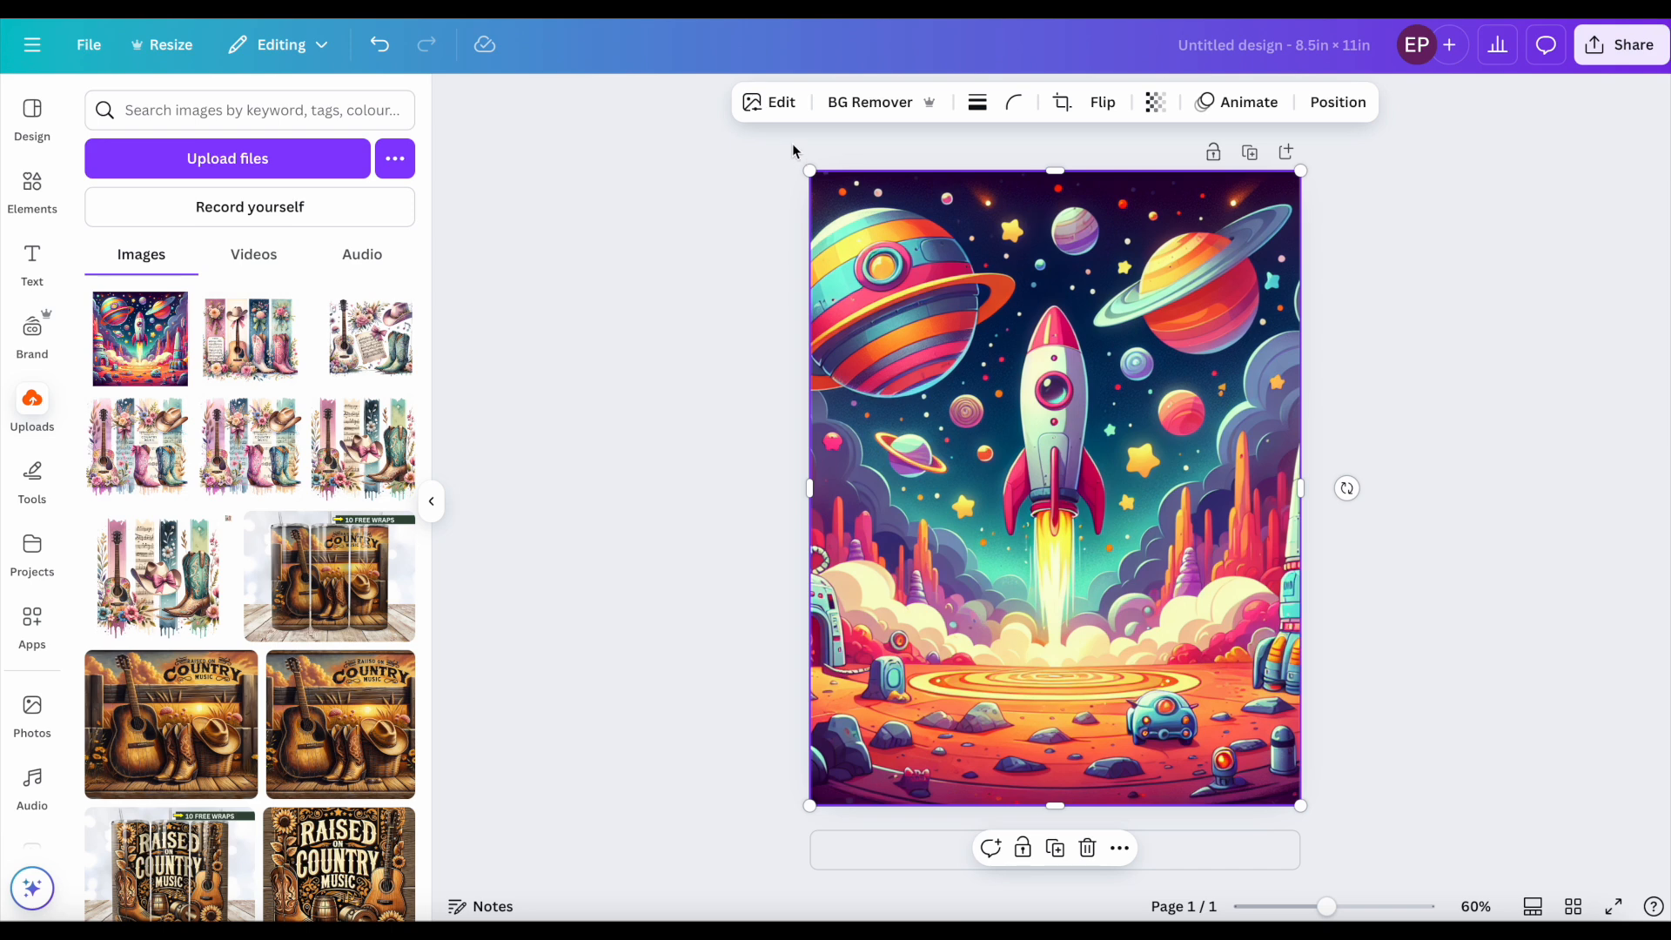
Step: Erase the small planet and stars above the rocket from the illustration with Magic Eraser
click(783, 107)
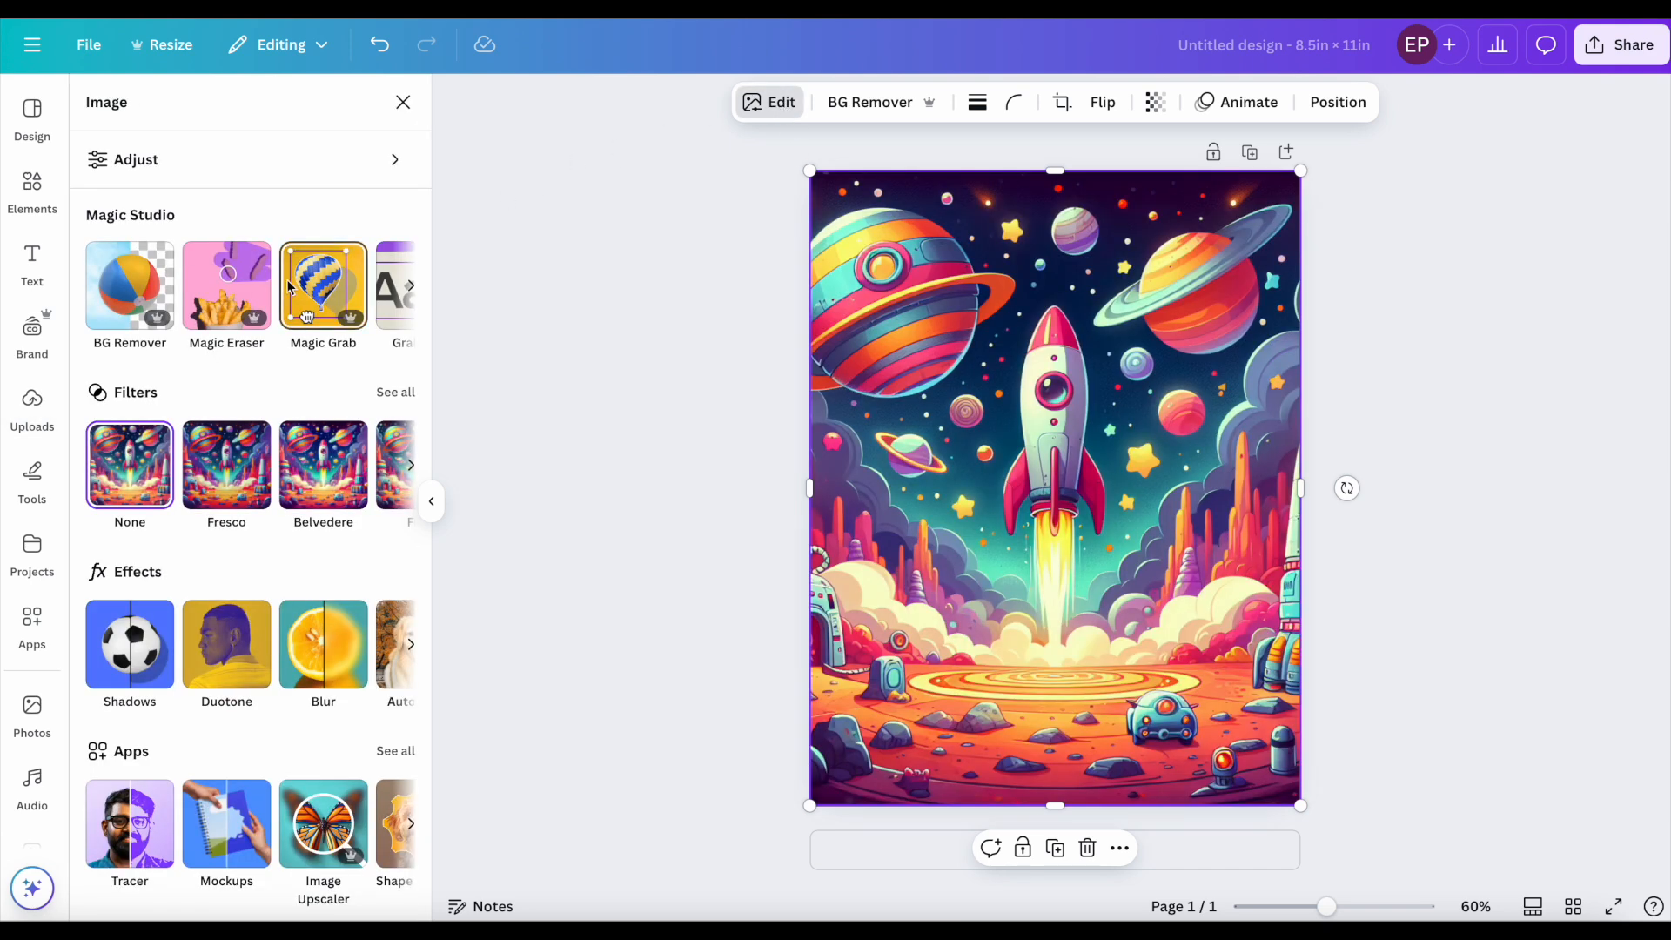
click(223, 296)
mouse_move(973, 127)
mouse_down()
mouse_move(992, 157)
mouse_move(1082, 197)
mouse_move(1163, 130)
mouse_move(1204, 122)
mouse_move(1039, 119)
mouse_move(977, 148)
mouse_up()
click(280, 342)
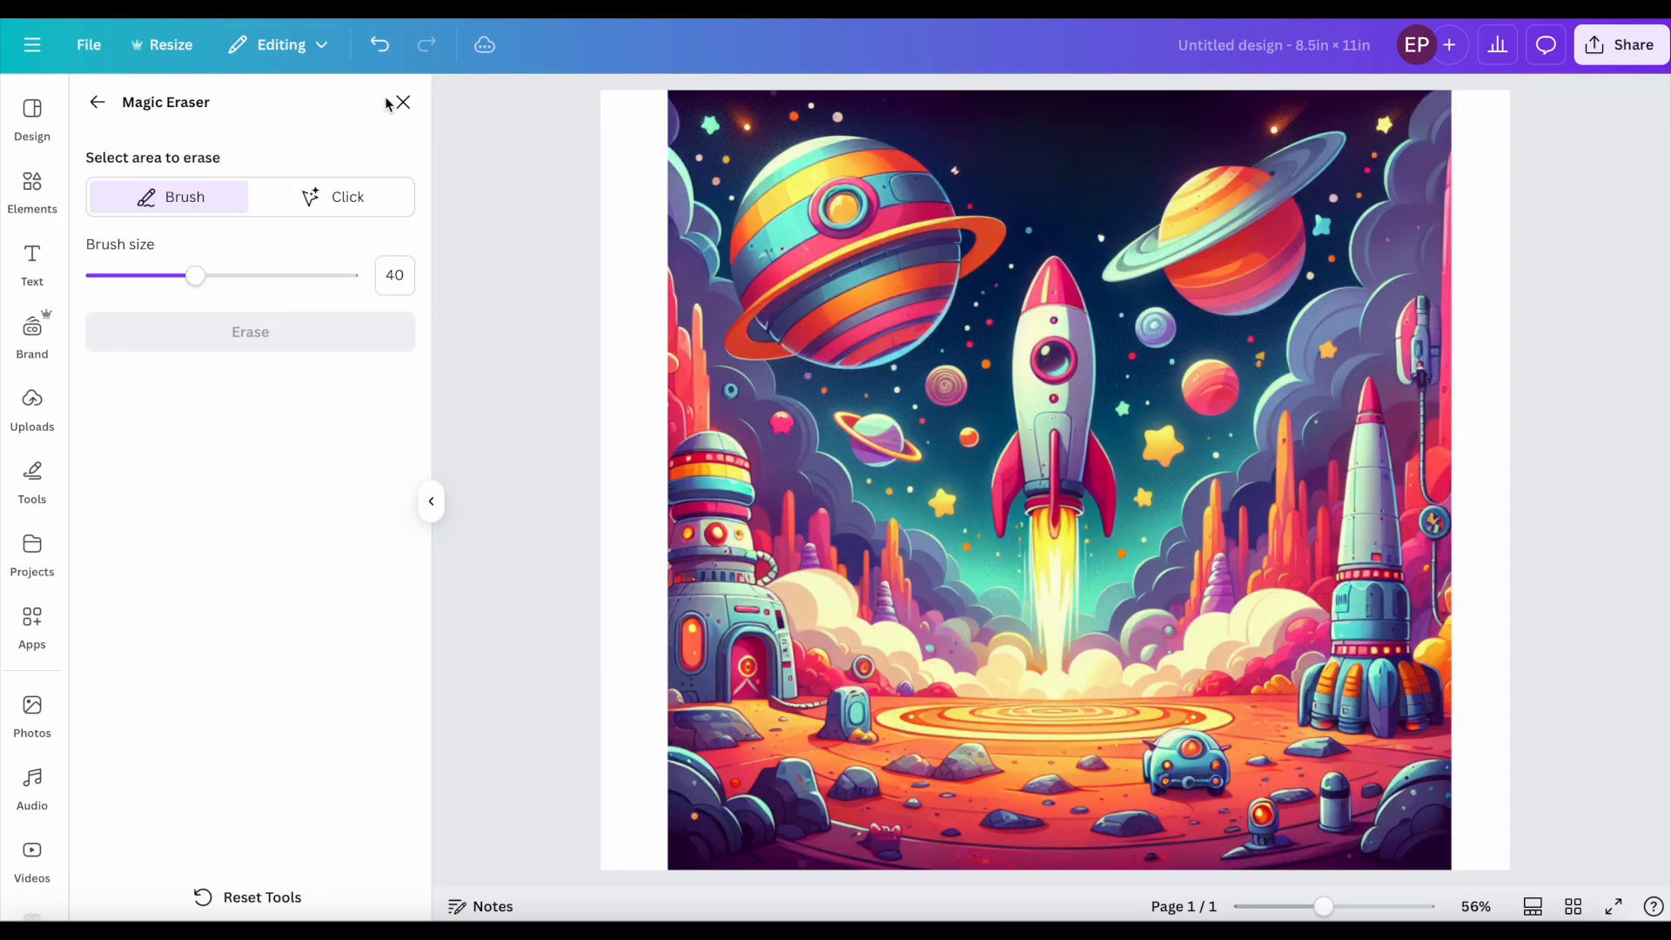
click(390, 106)
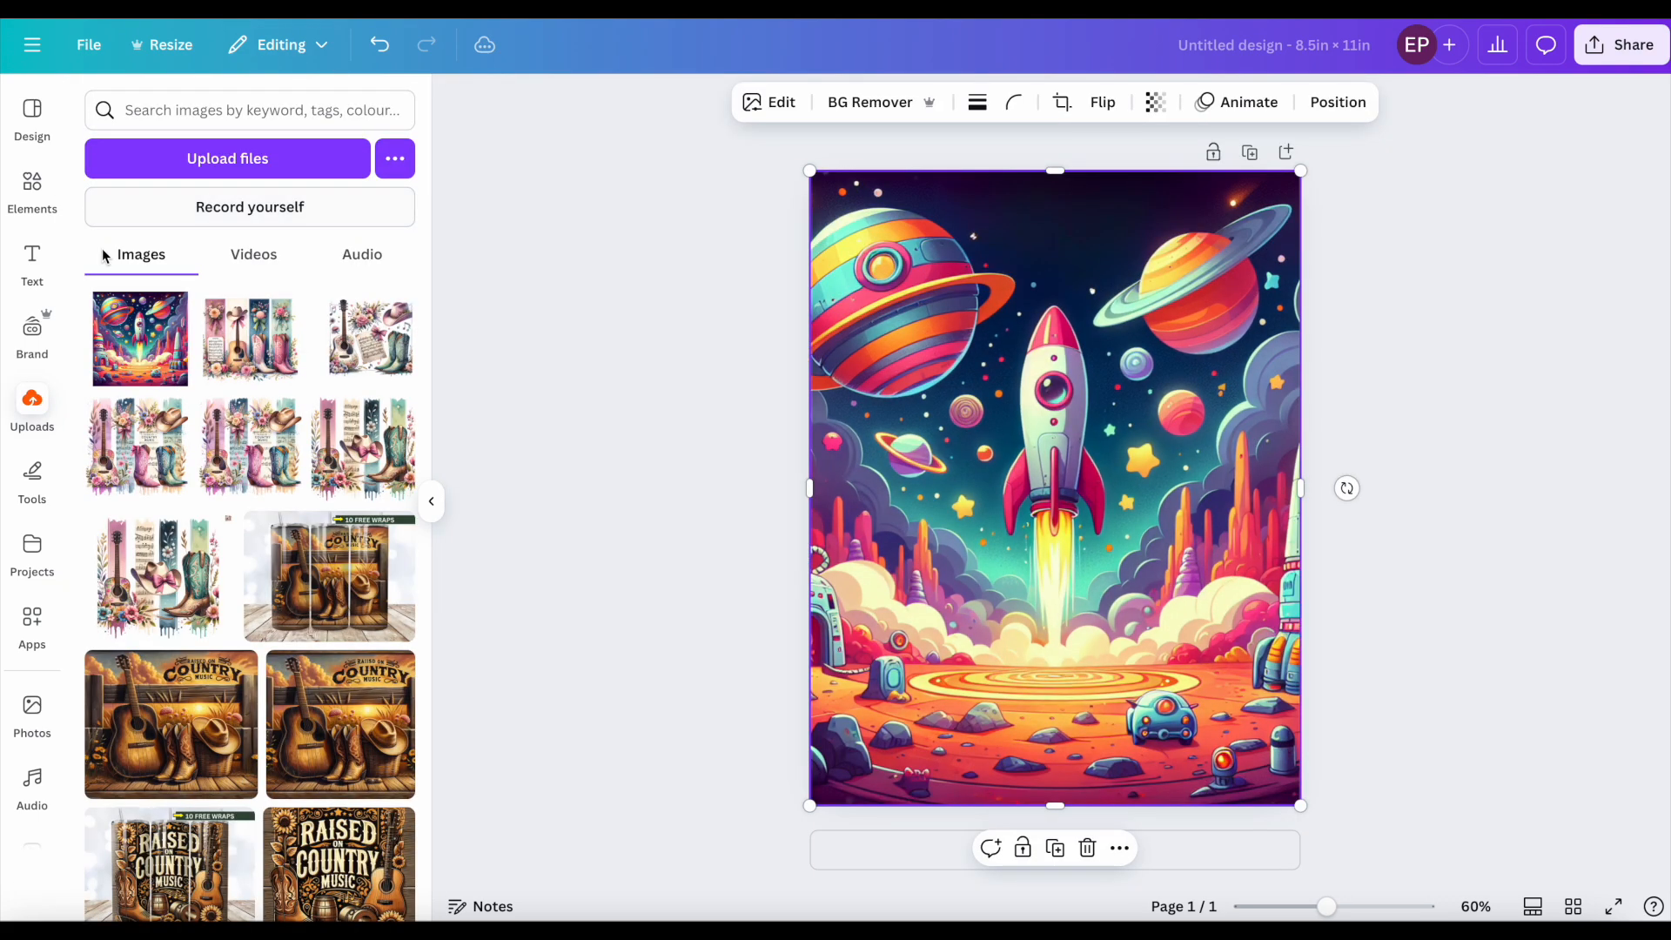
Step: Add a heading reading "Potty Training" and colour the text white
click(46, 259)
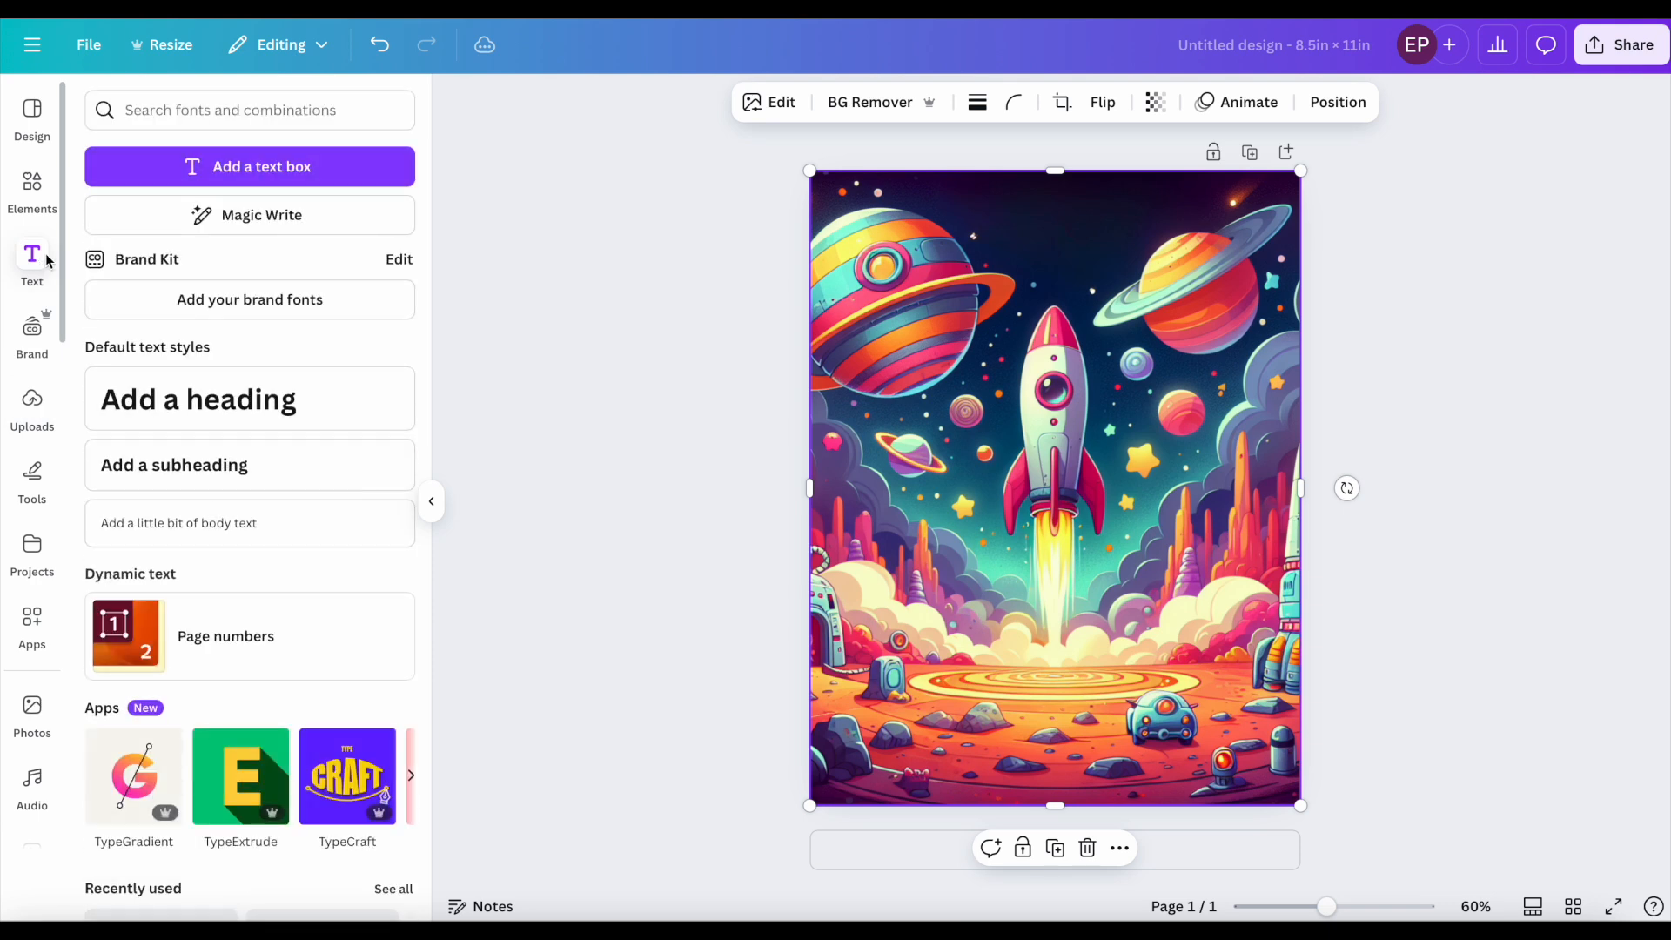
click(199, 399)
text(Potty Training)
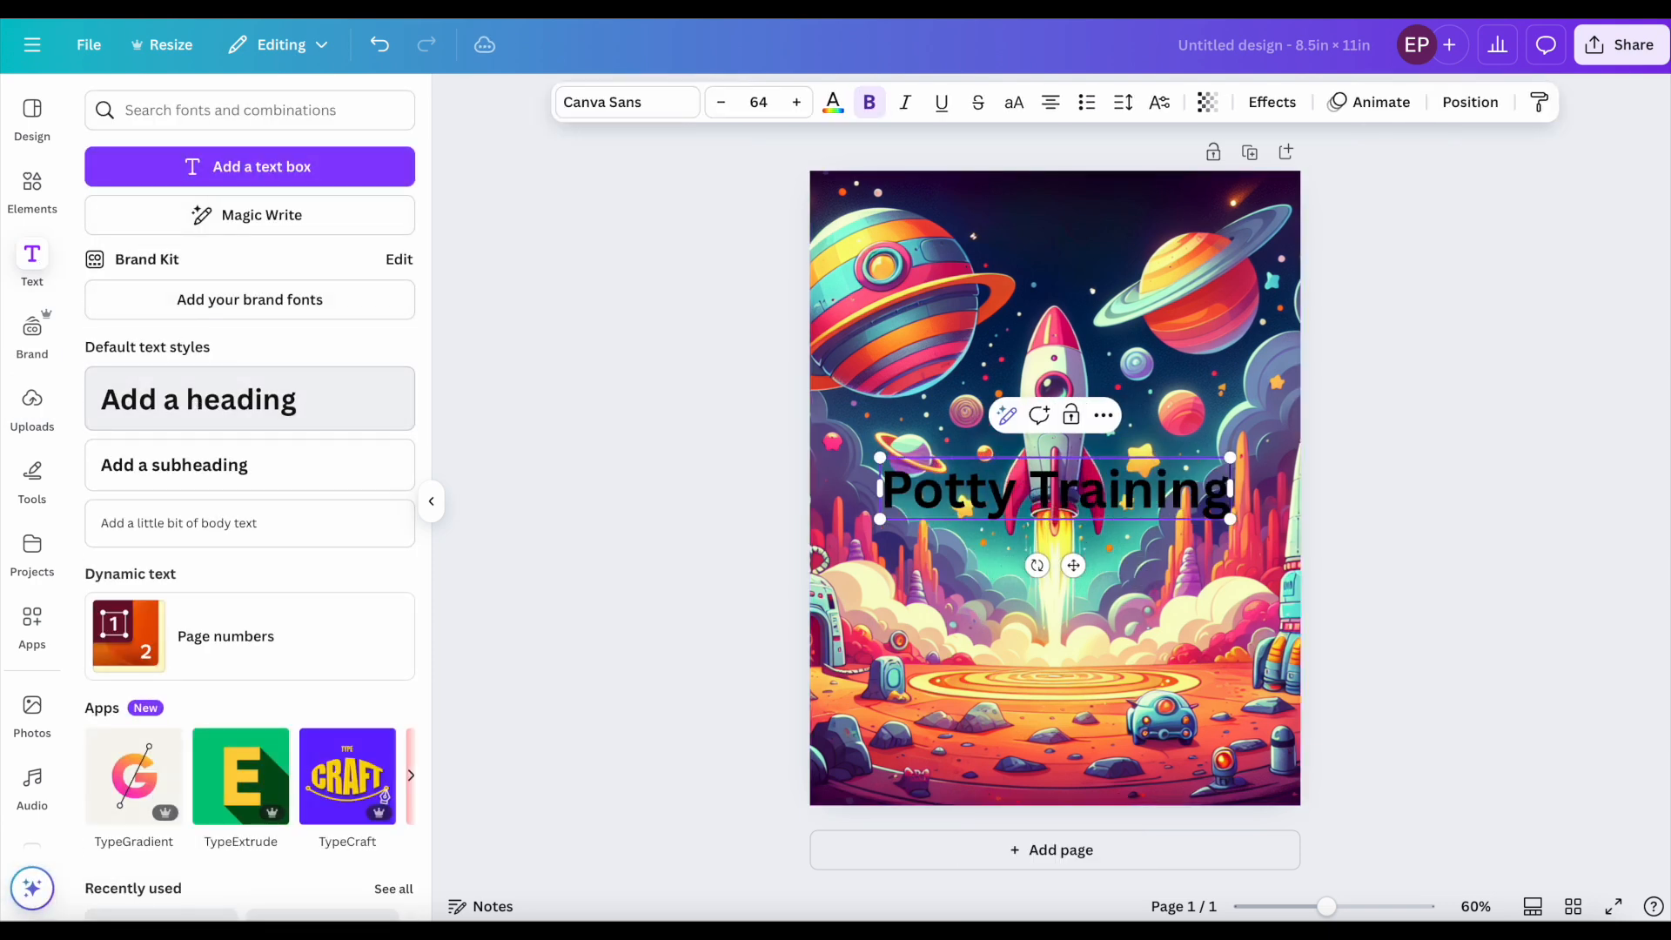
key(ctrl+a)
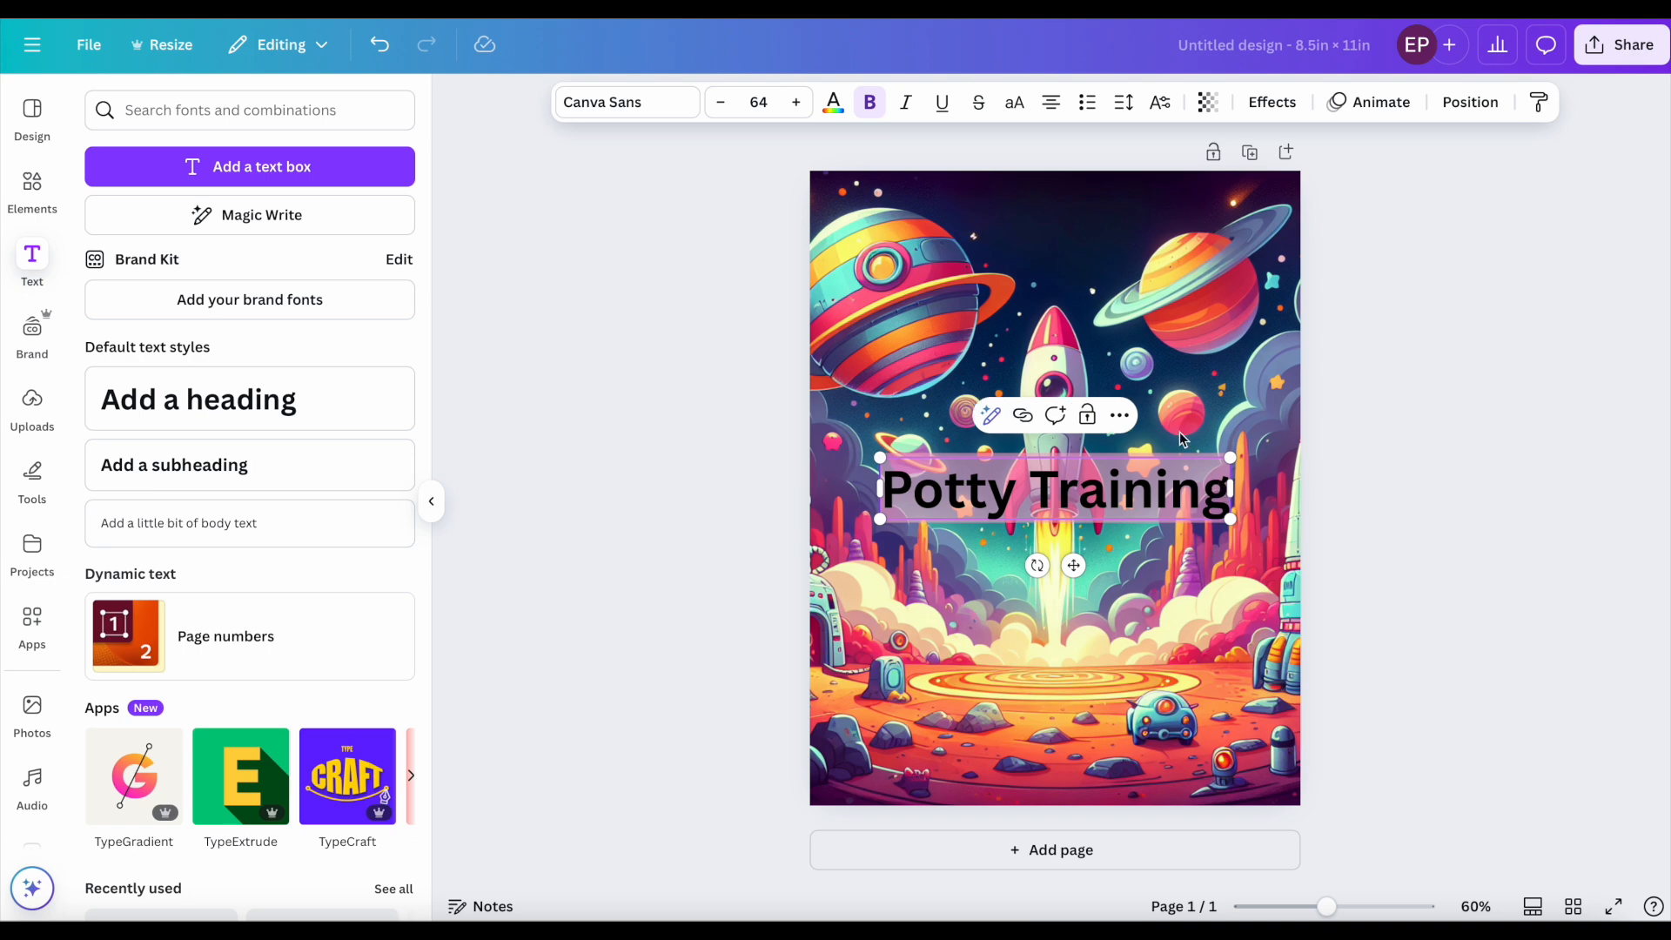
click(833, 101)
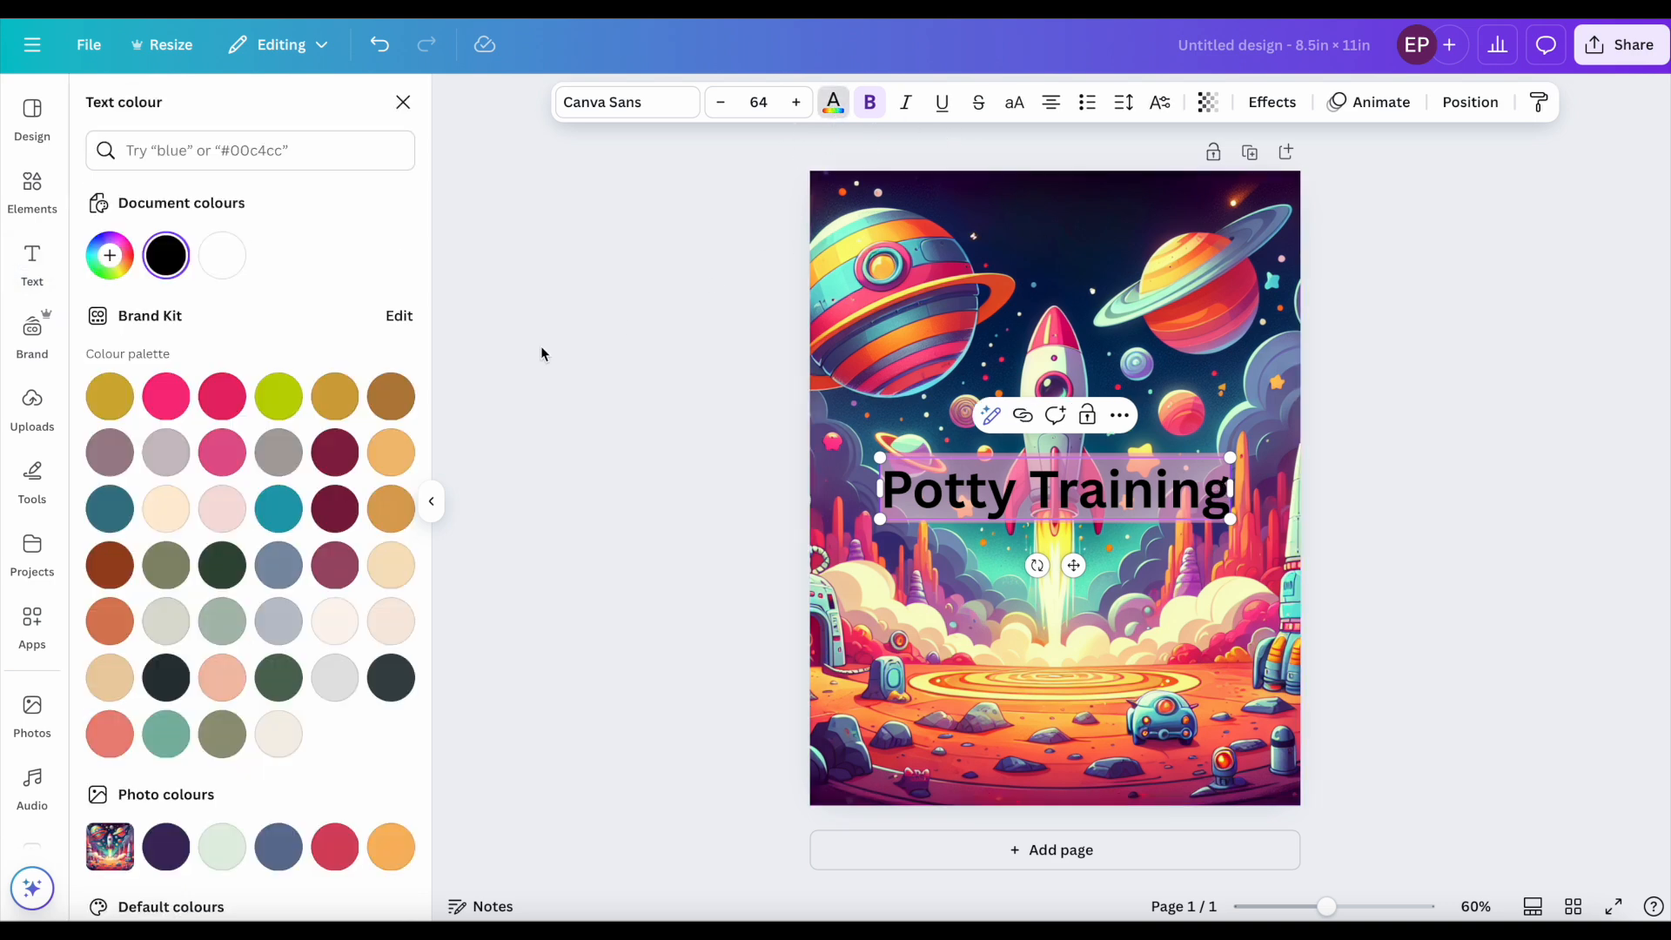
click(227, 260)
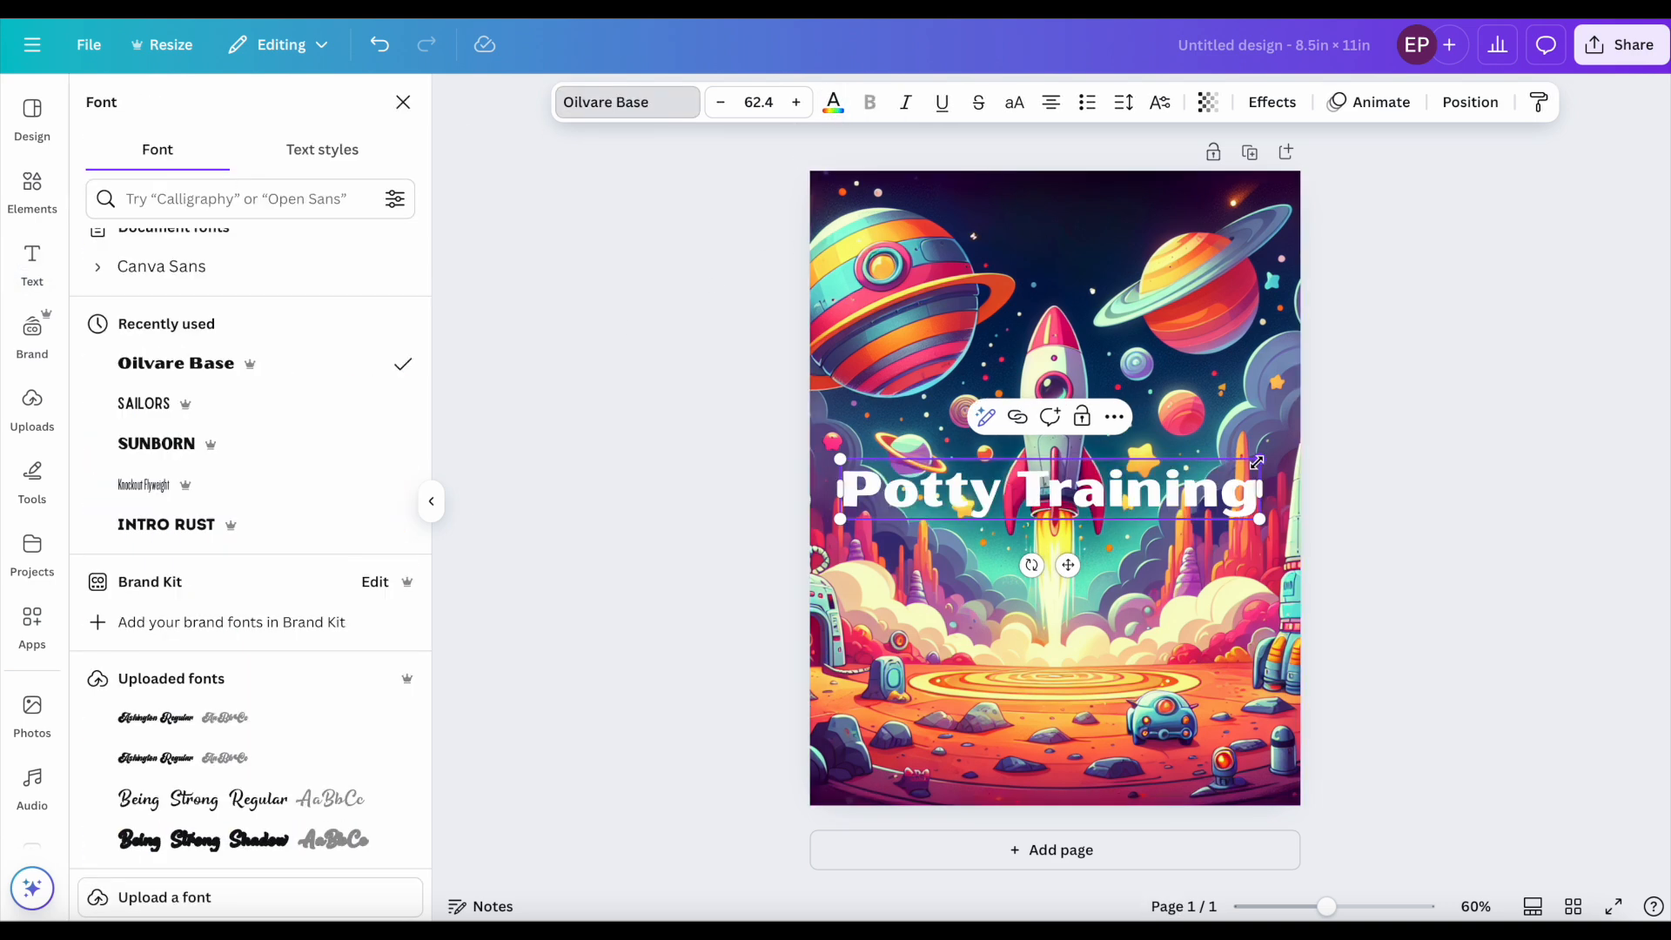
Step: Shrink the heading to size 39.1 at the top of the page and set it in bold Red Hat Display
drag(1312, 520, 1206, 176)
click(1132, 558)
click(666, 109)
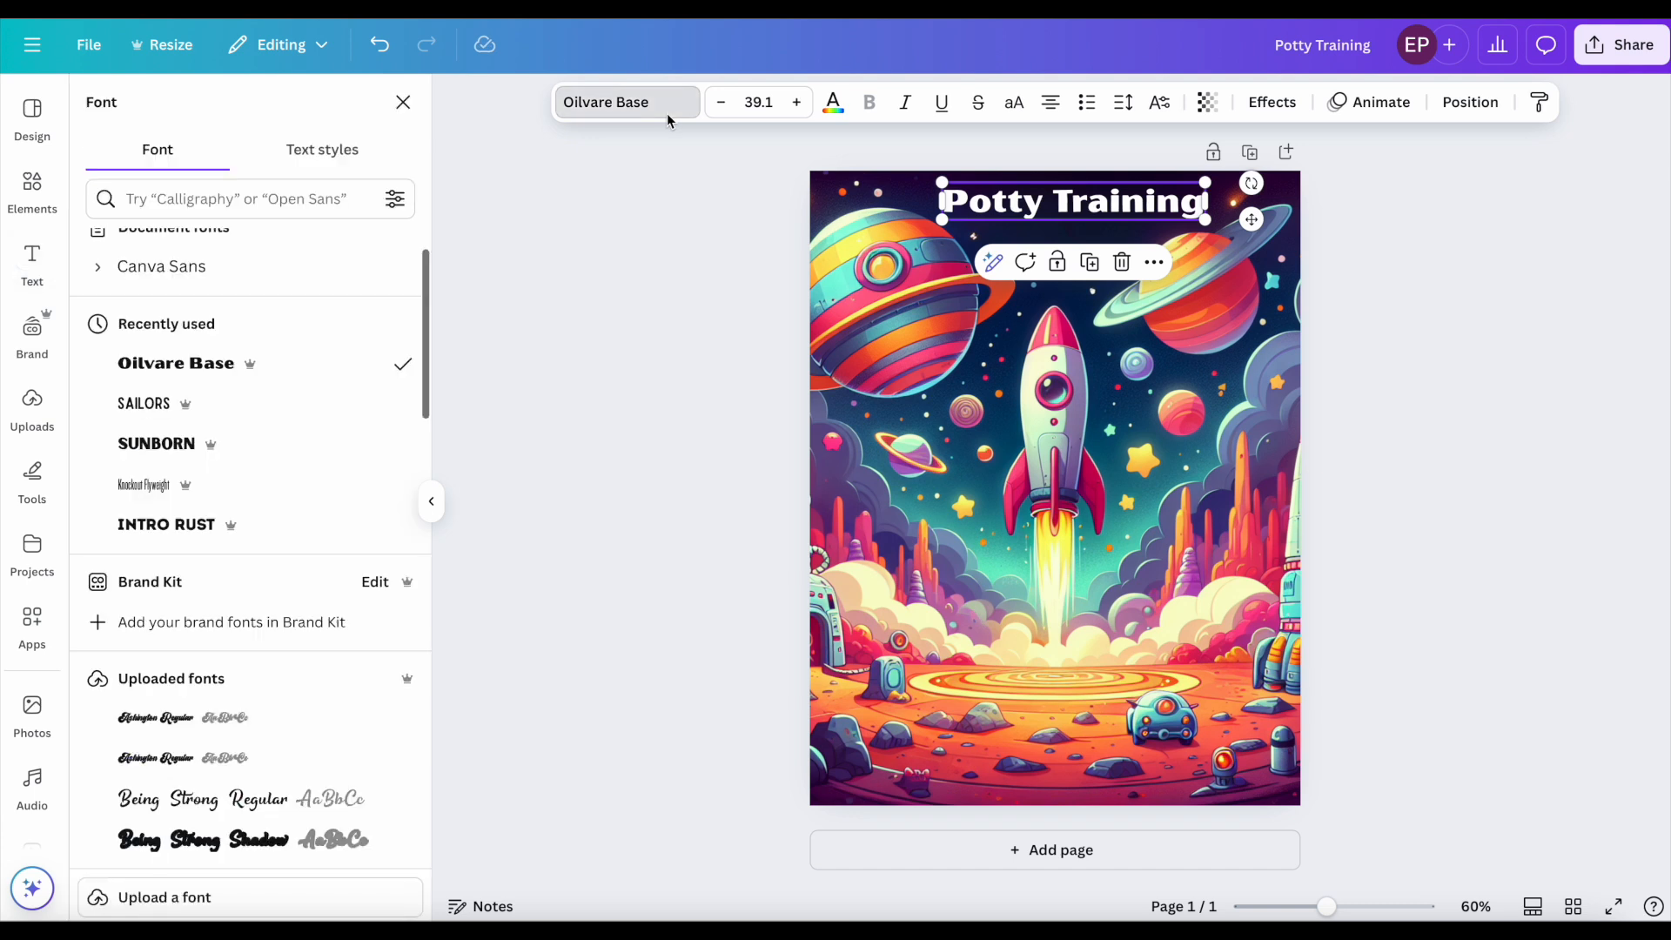
text(re)
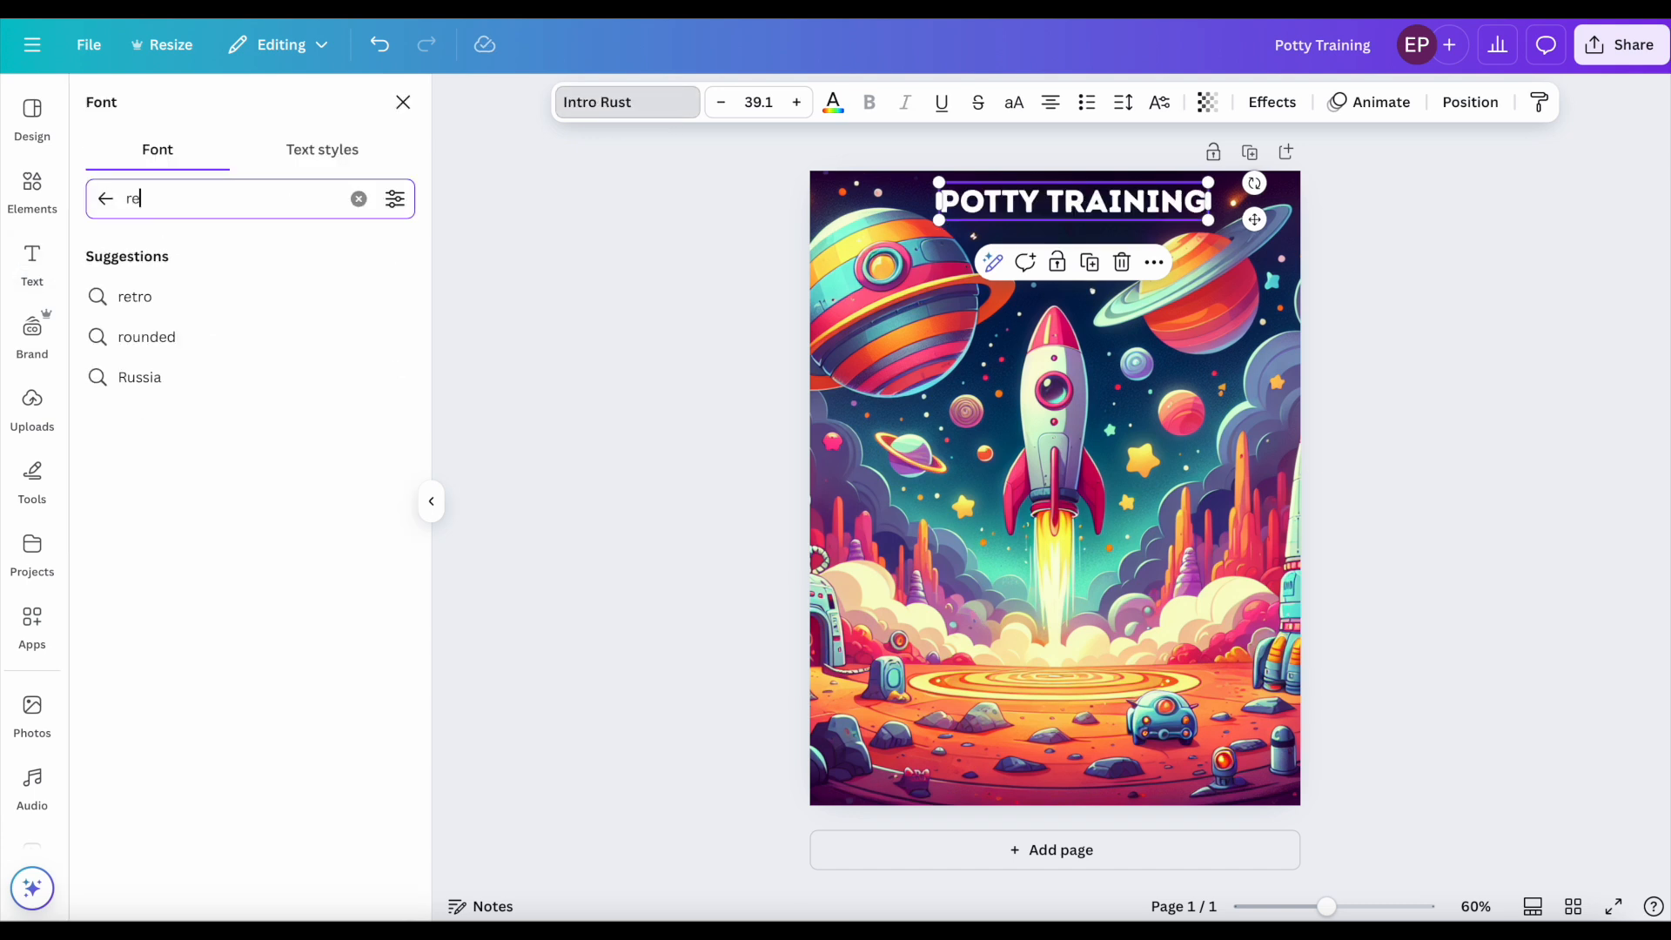
text(d)
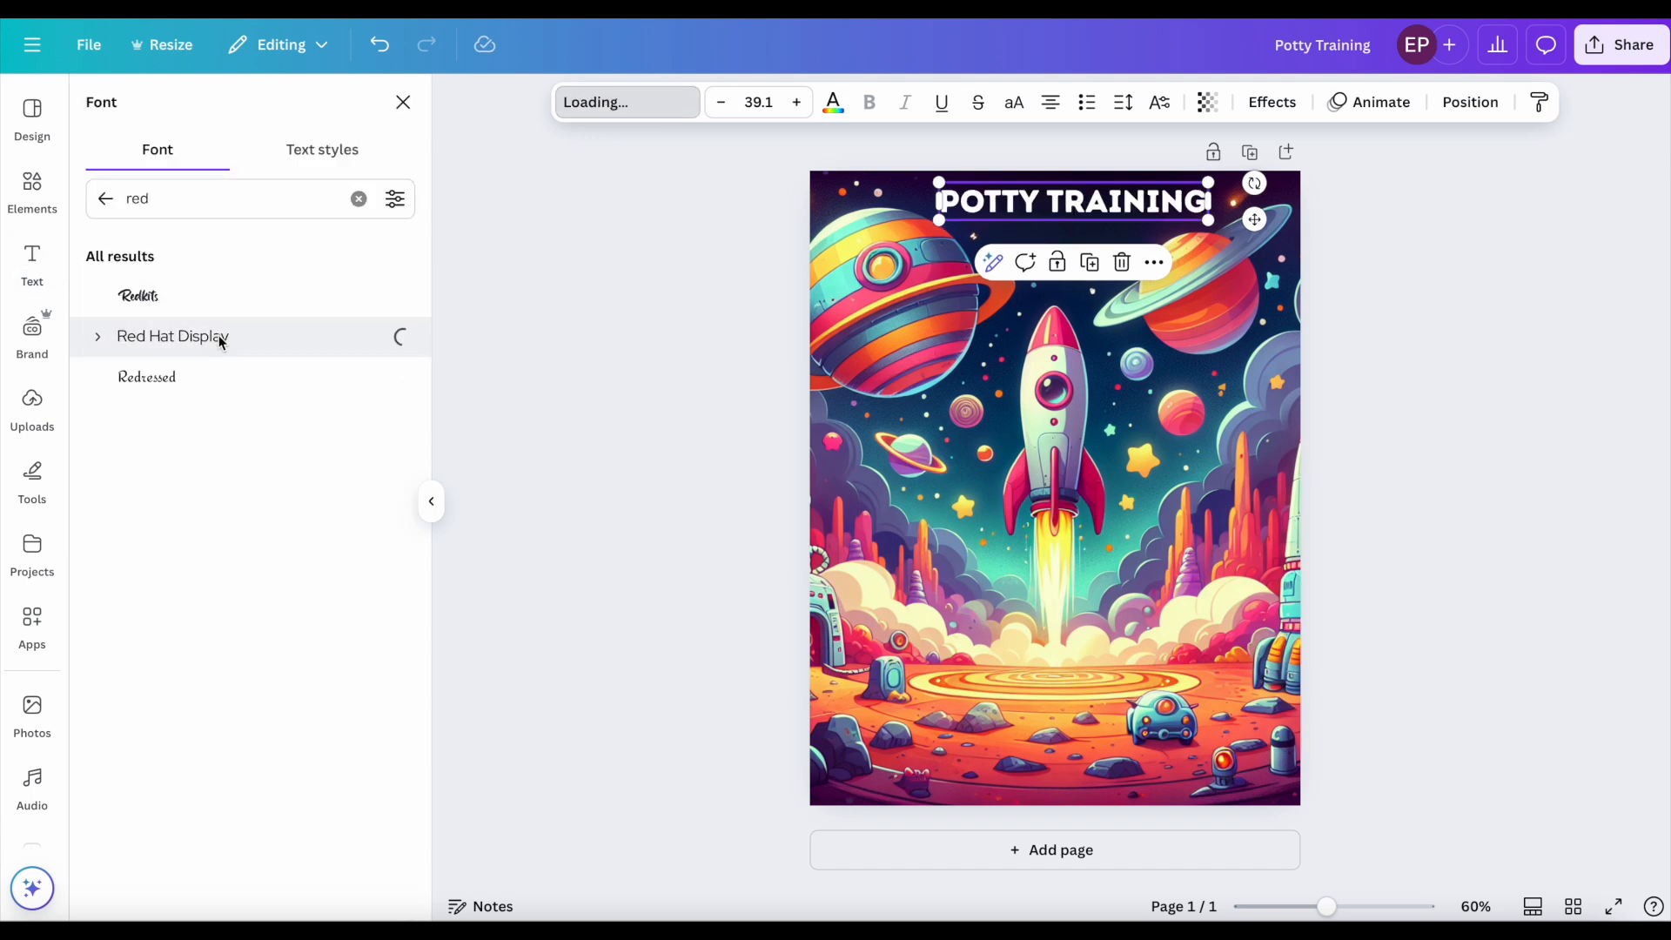
click(220, 339)
click(873, 104)
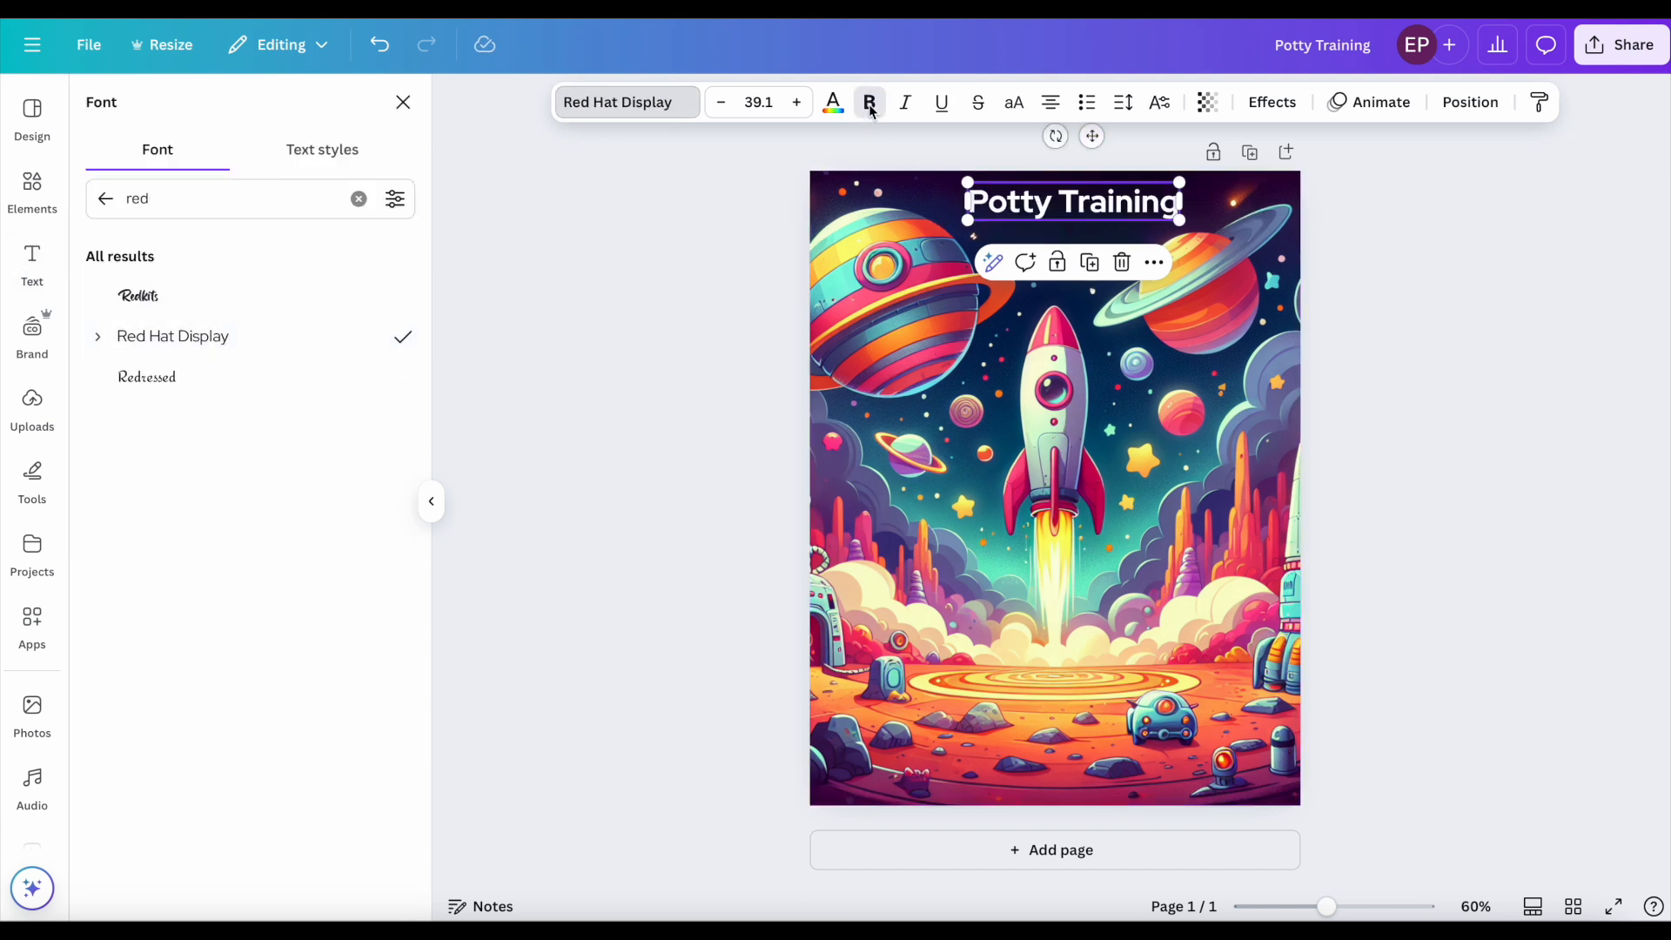
Step: Enlarge the "Potty Training" title to about size 46.5 and place a duplicate reading "CHART" directly beneath it
drag(968, 219, 947, 222)
drag(1185, 222, 1207, 226)
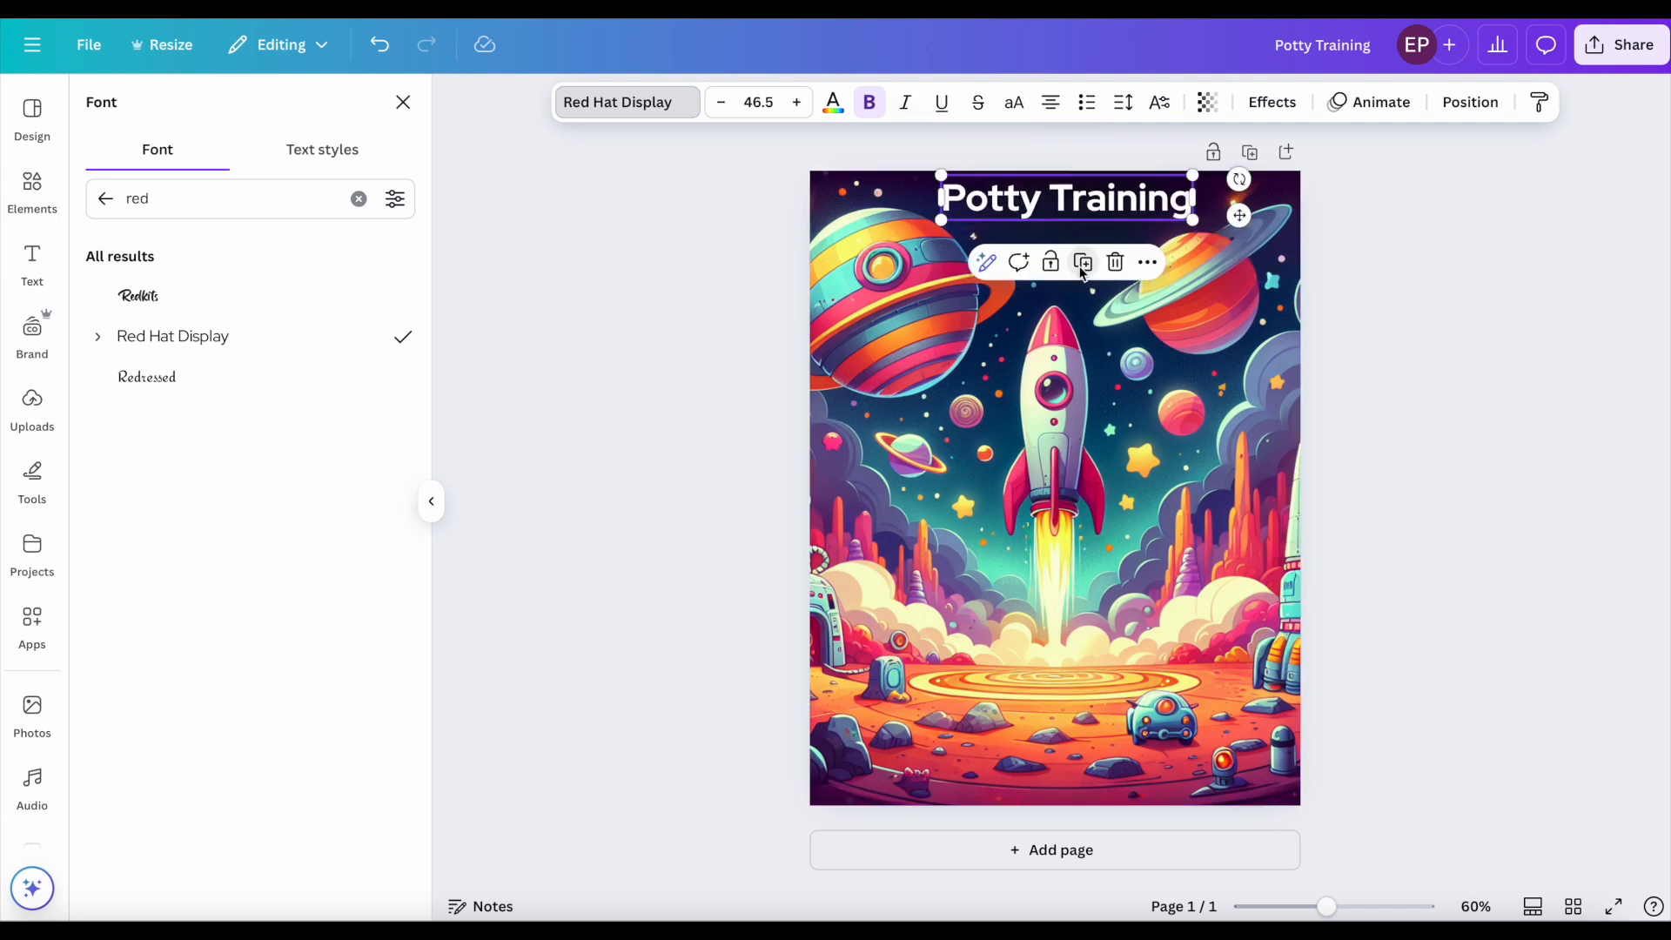
click(1083, 263)
drag(1082, 198, 1079, 228)
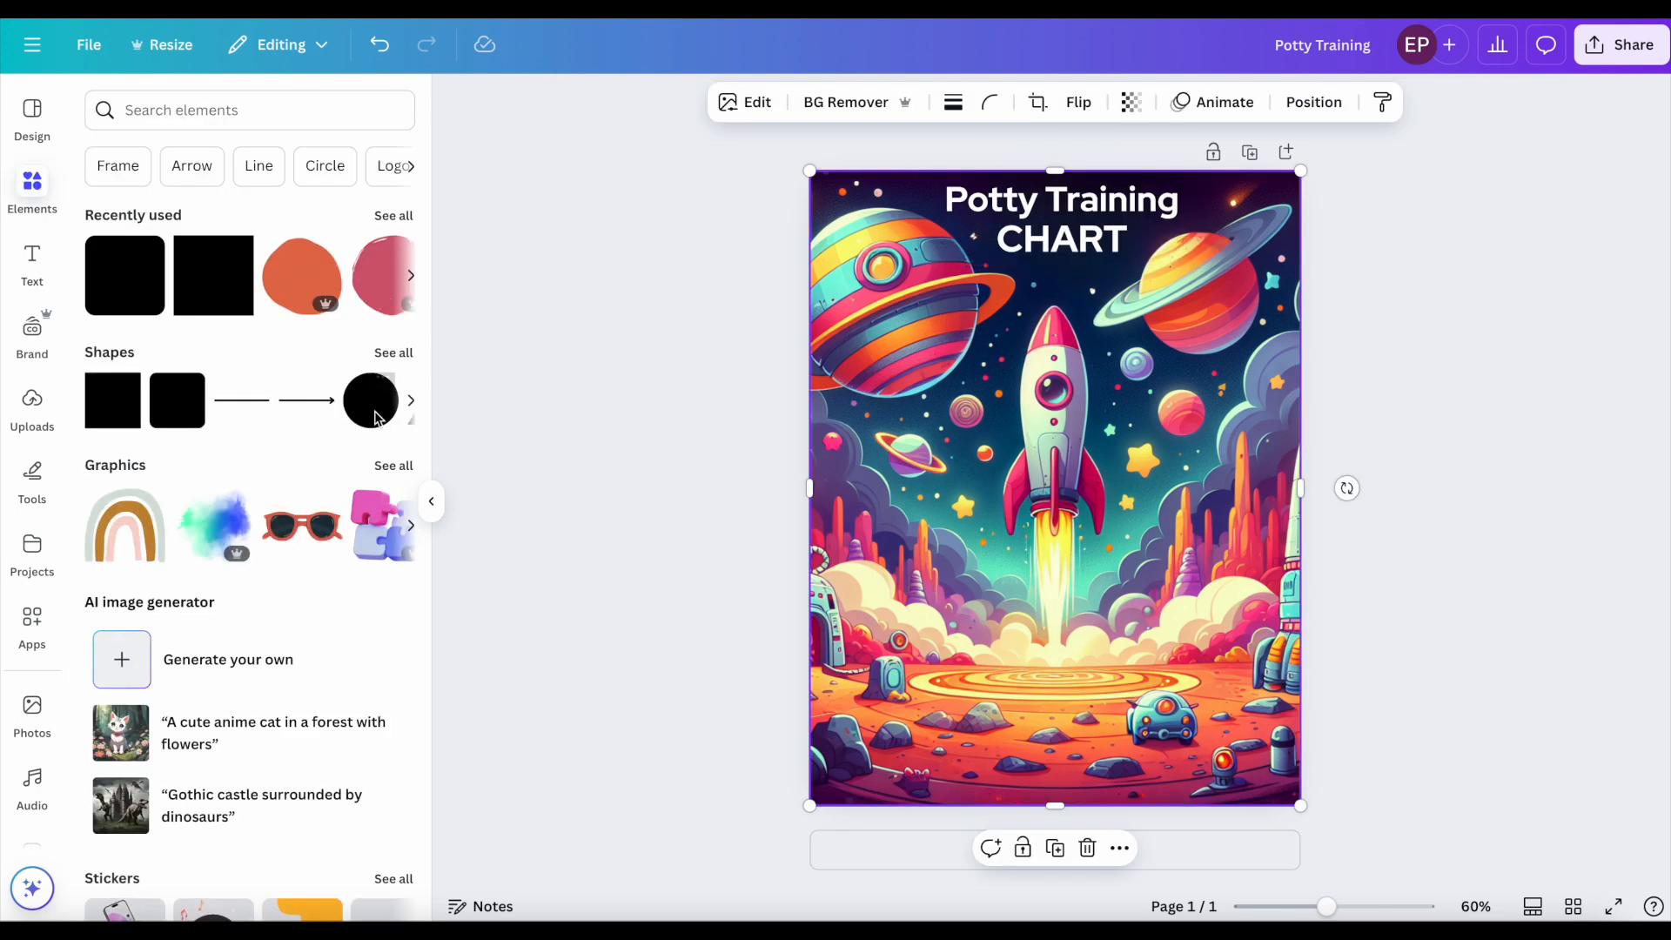
Step: Add a circle shape, shrink it, place it in the page's lower-left area and fill it white
click(375, 413)
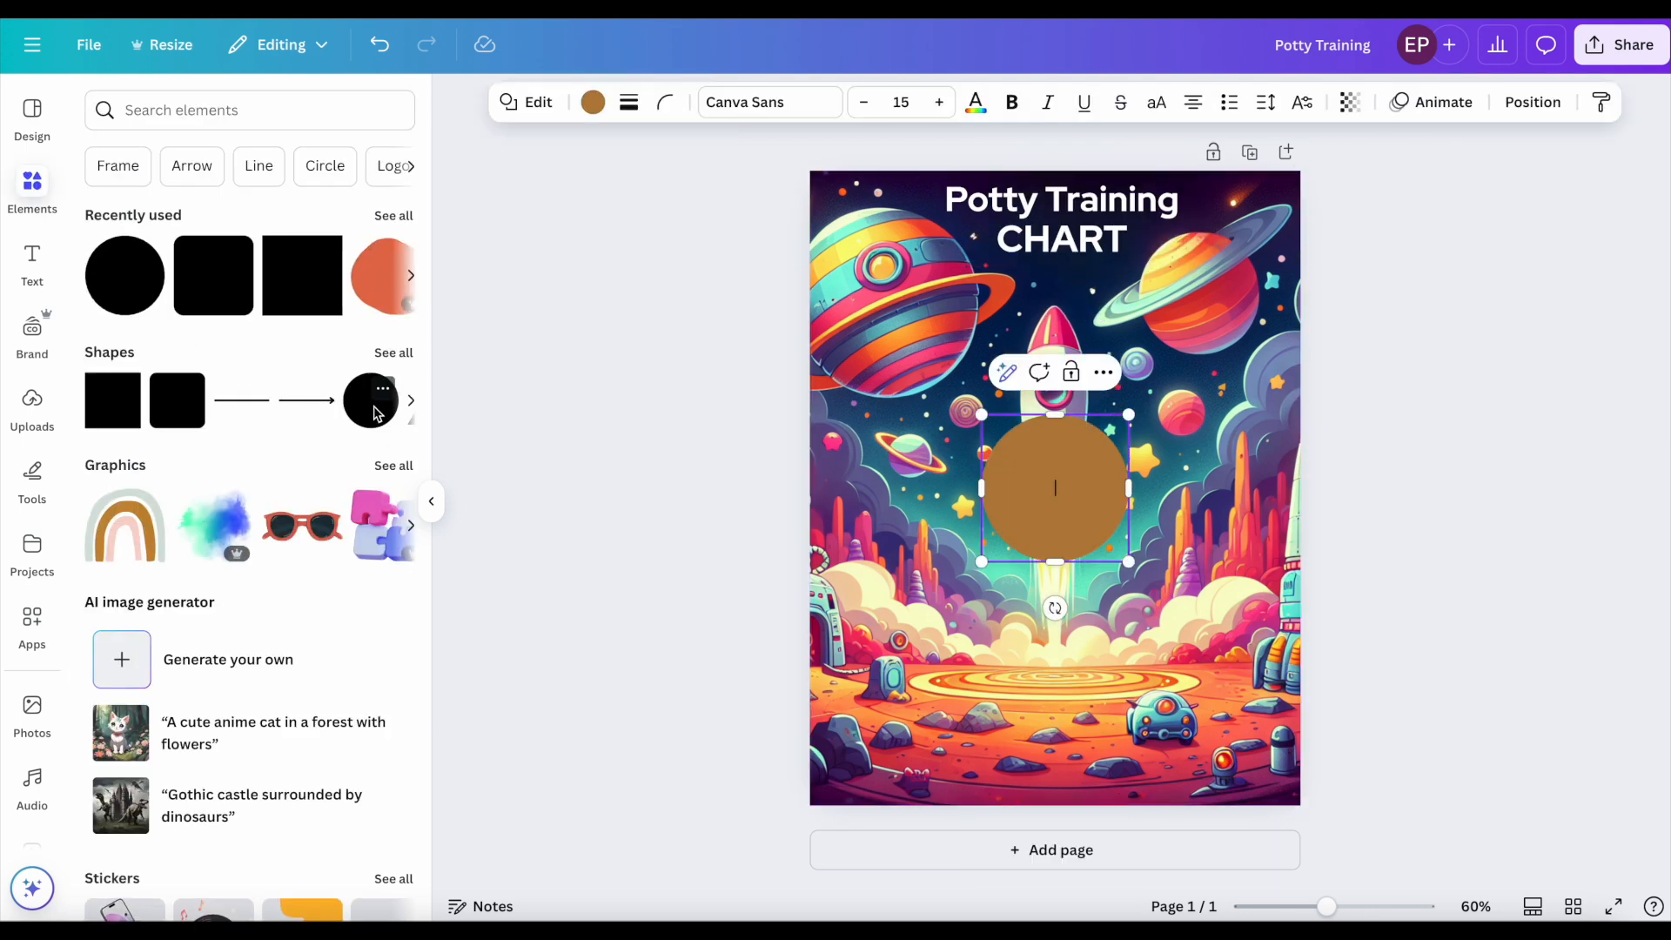
drag(1132, 410, 1069, 475)
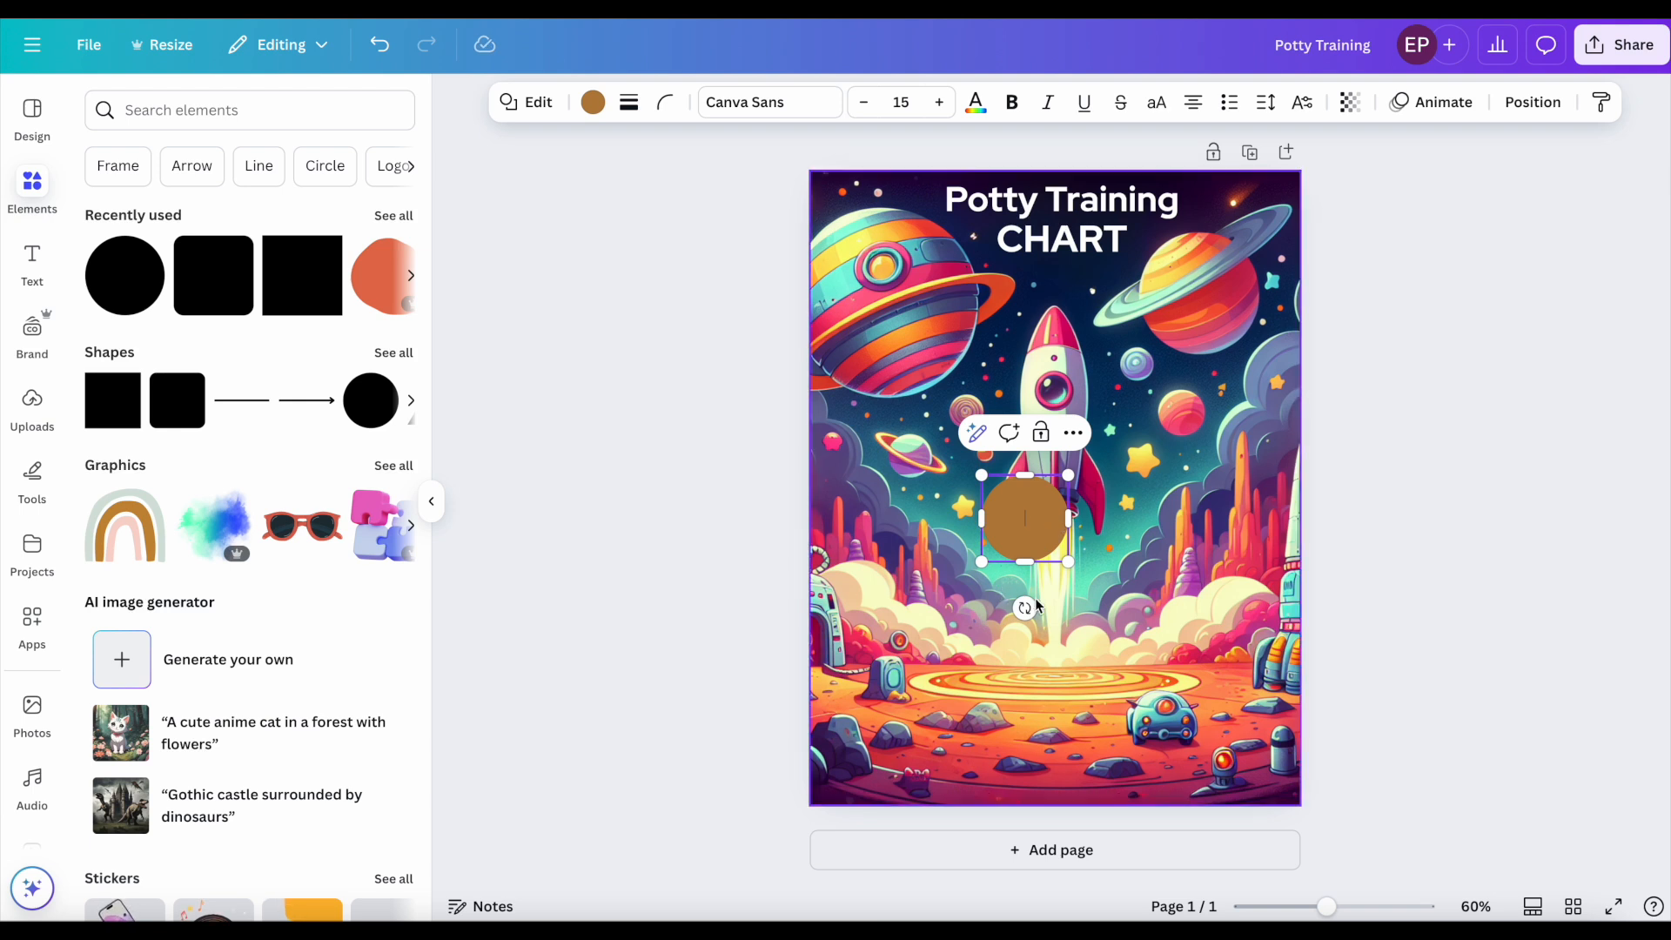
click(1000, 594)
drag(1036, 531, 905, 707)
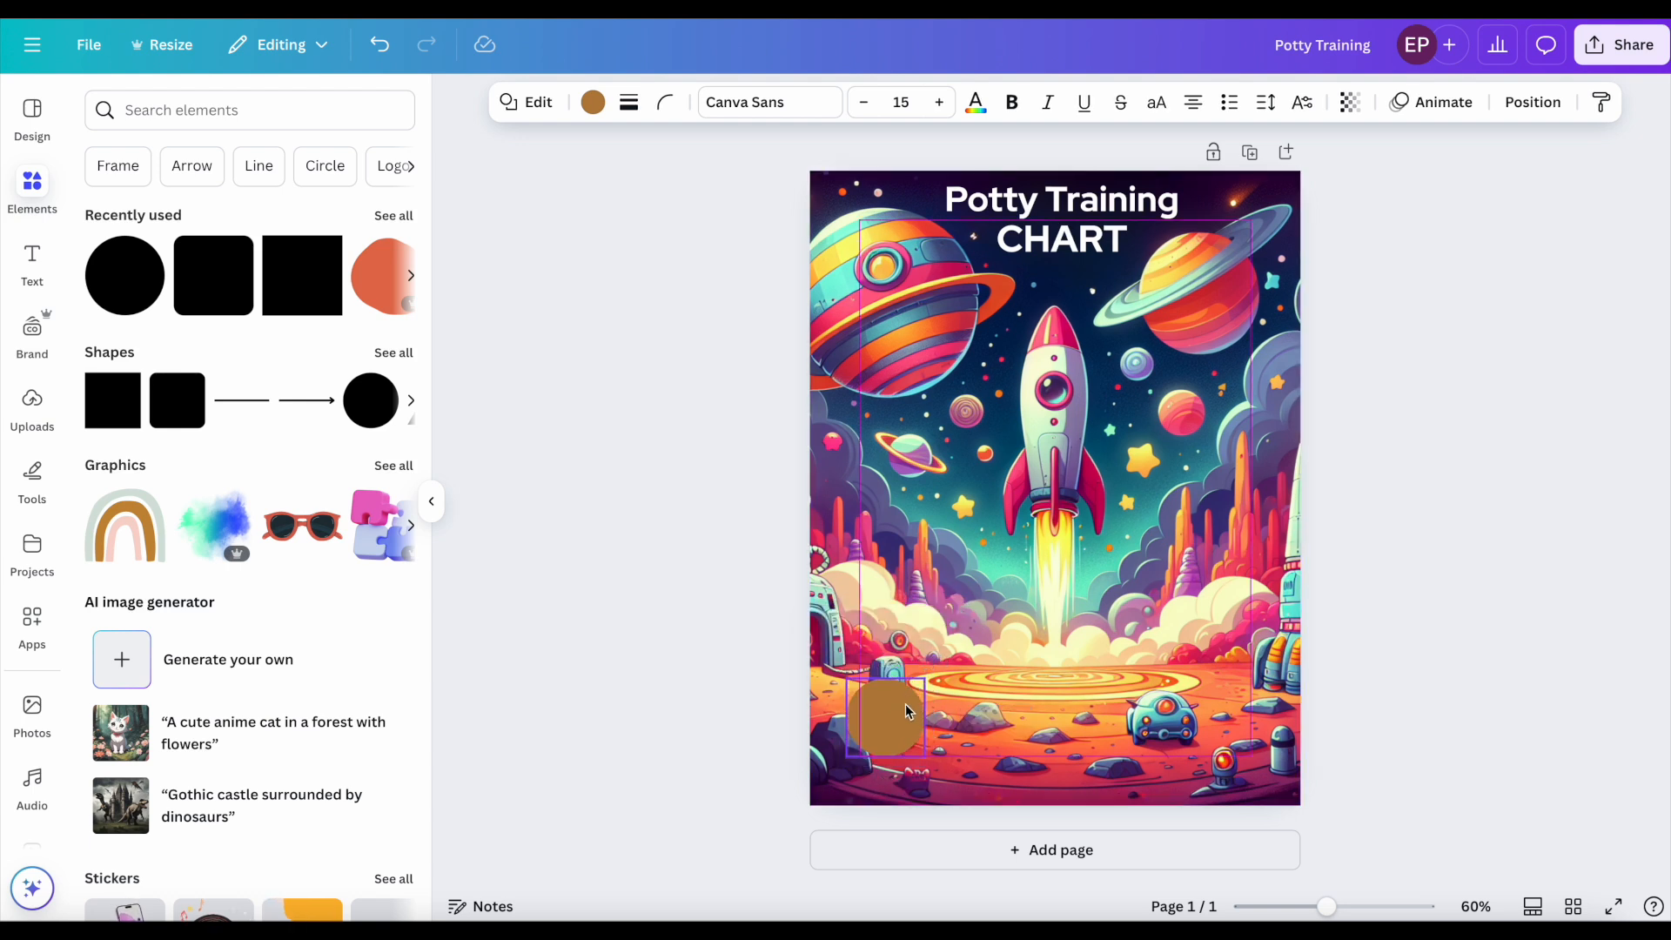
click(597, 109)
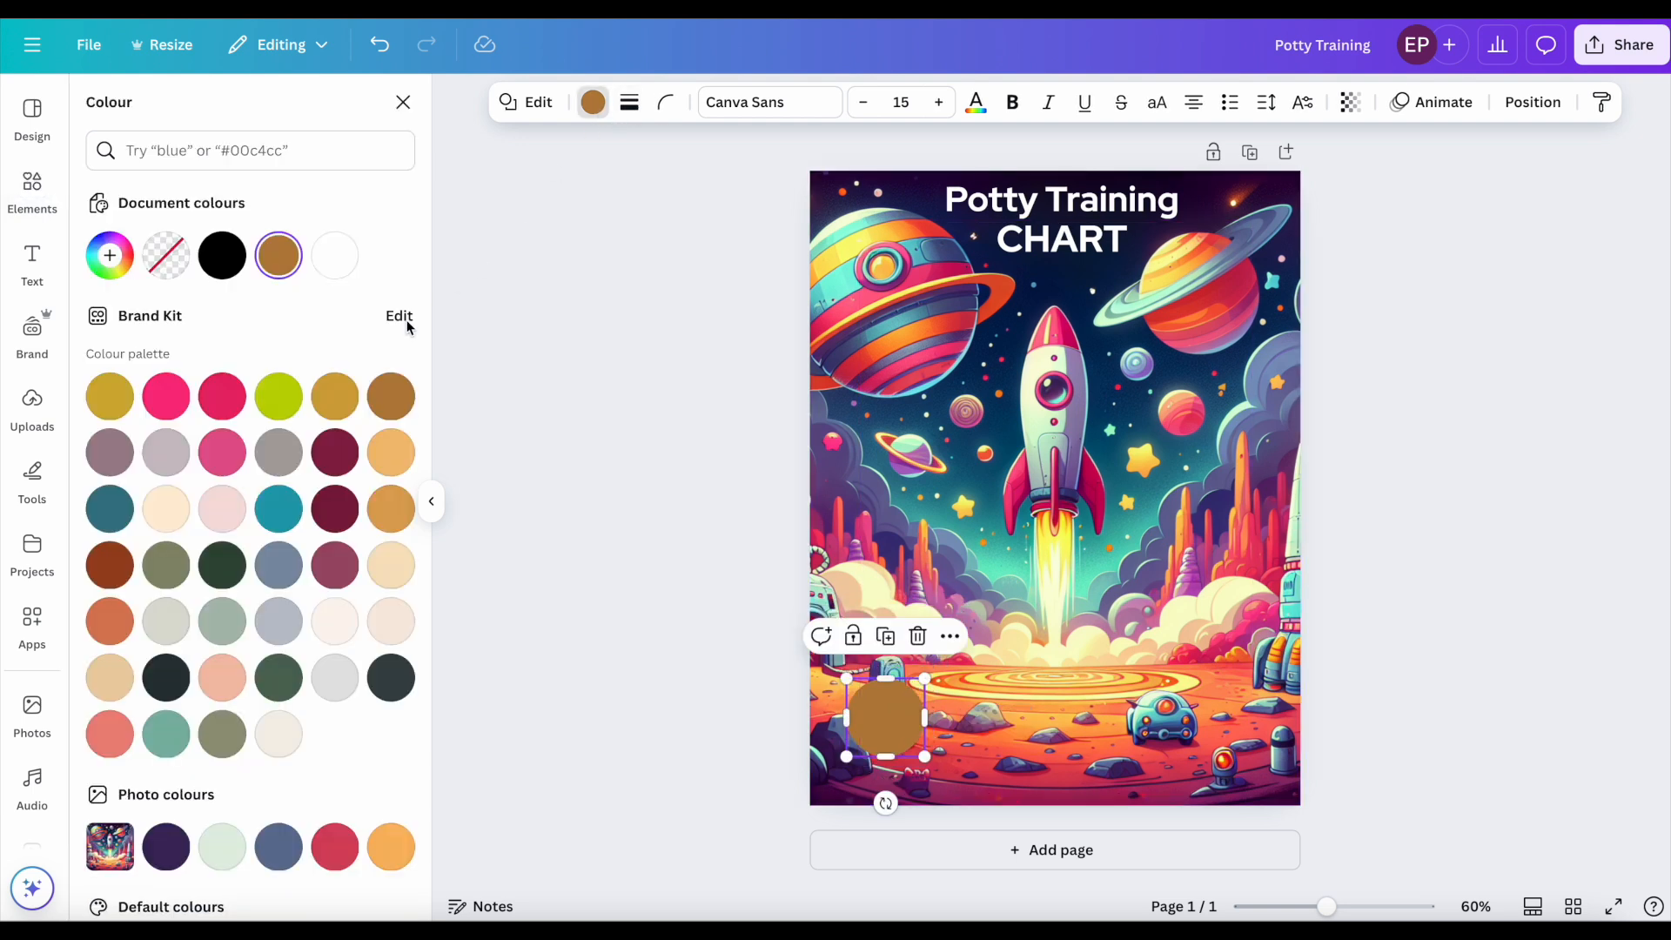
click(342, 257)
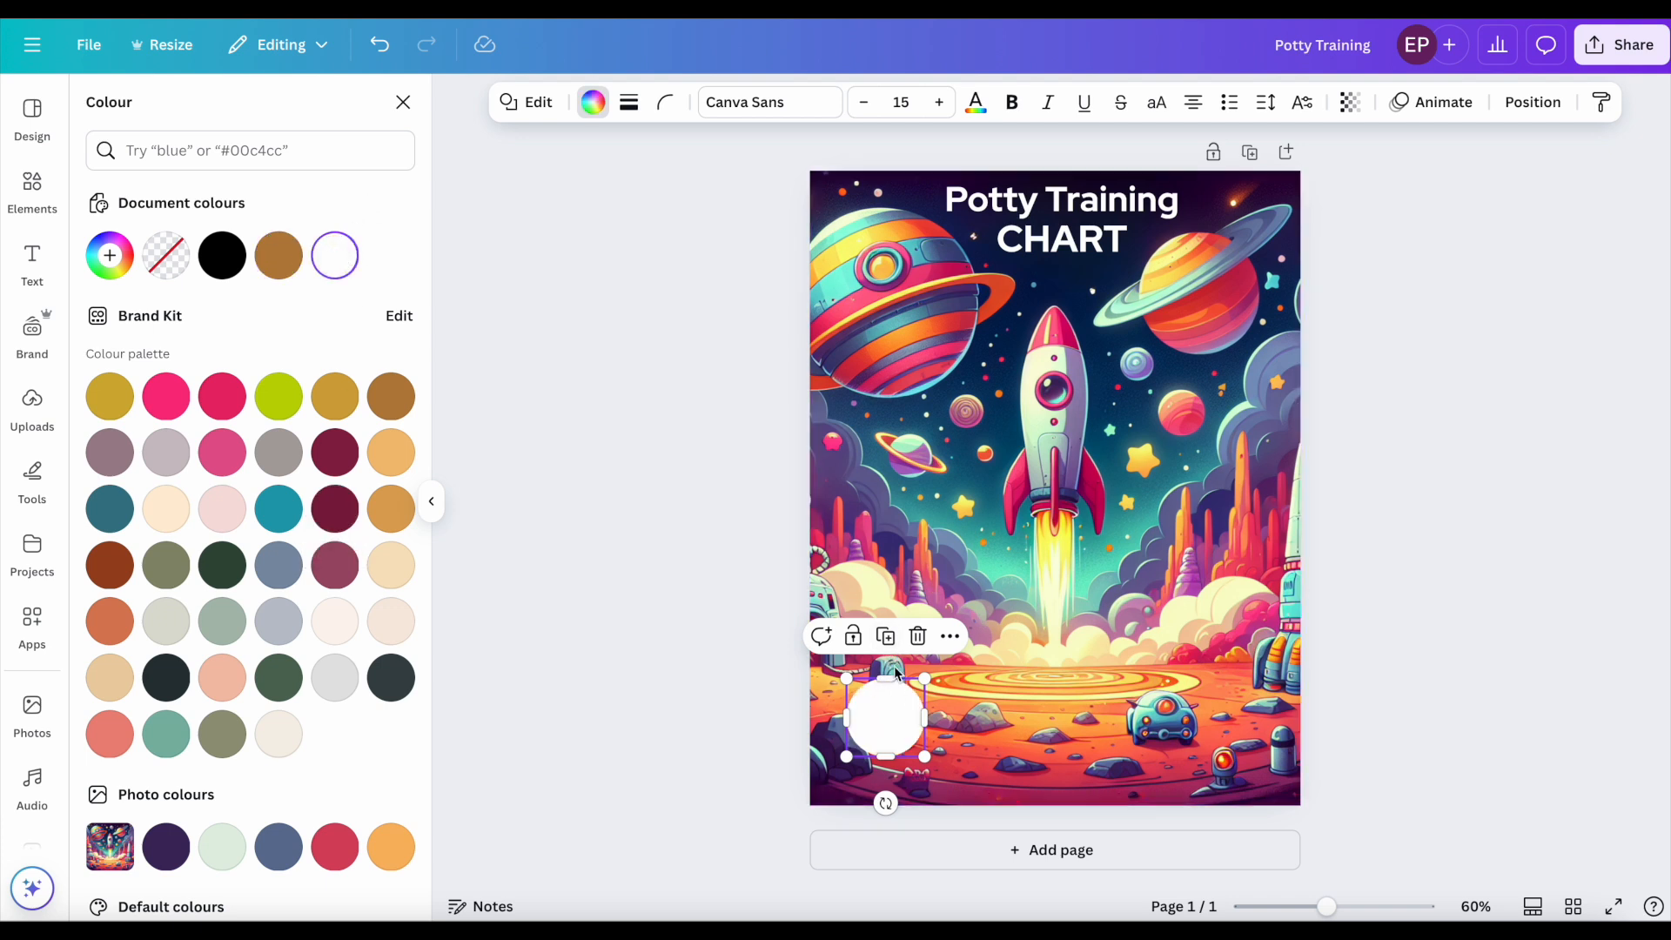
Step: Duplicate the white circle, fill one copy dark purple from the photo colours and layer it behind the white one as an outline
drag(894, 697, 935, 686)
click(598, 105)
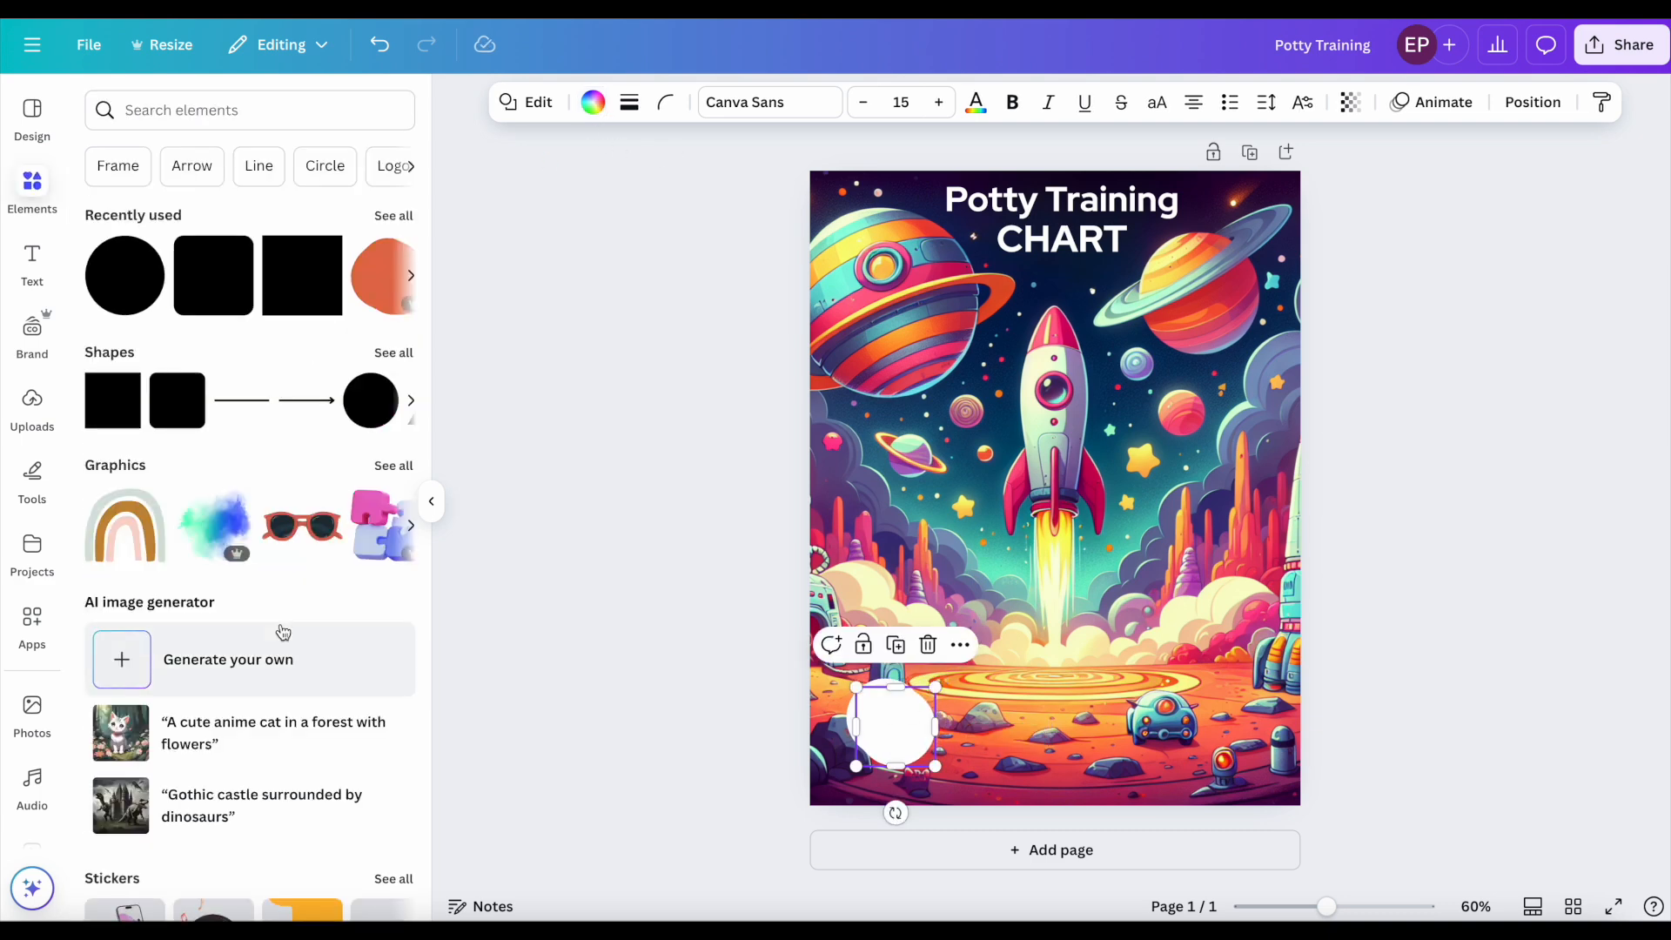
scroll(168, 676, down, 2)
click(167, 675)
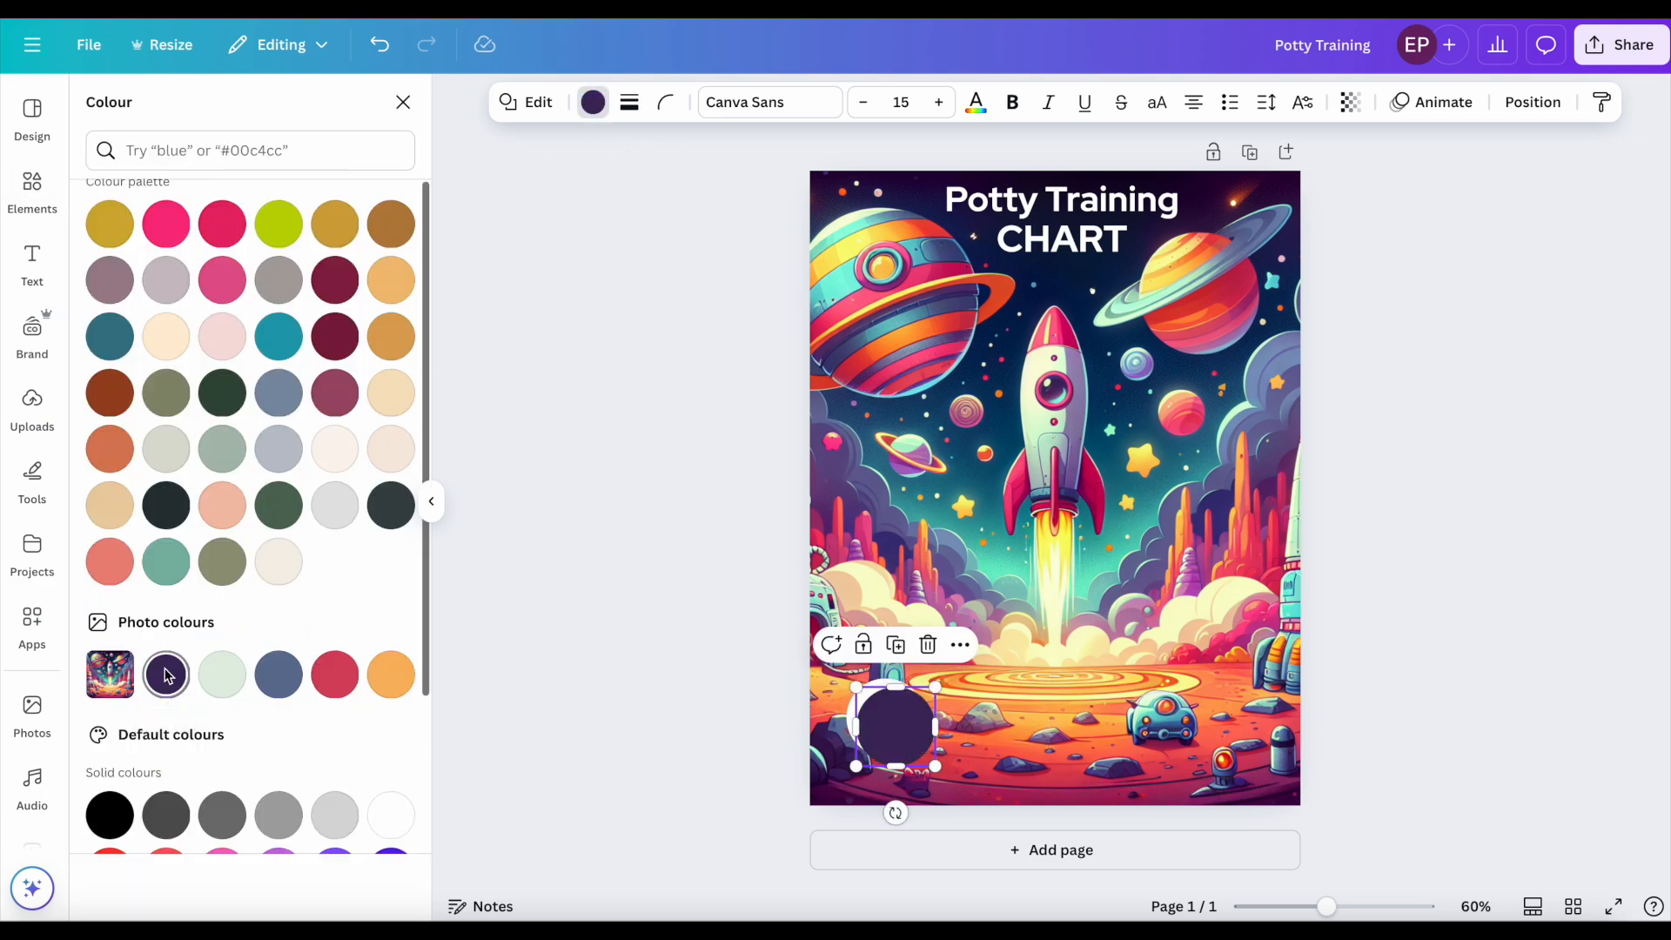
mouse_move(901, 696)
mouse_down()
mouse_move(891, 686)
mouse_move(938, 674)
mouse_move(899, 716)
mouse_up()
click(953, 637)
click(898, 722)
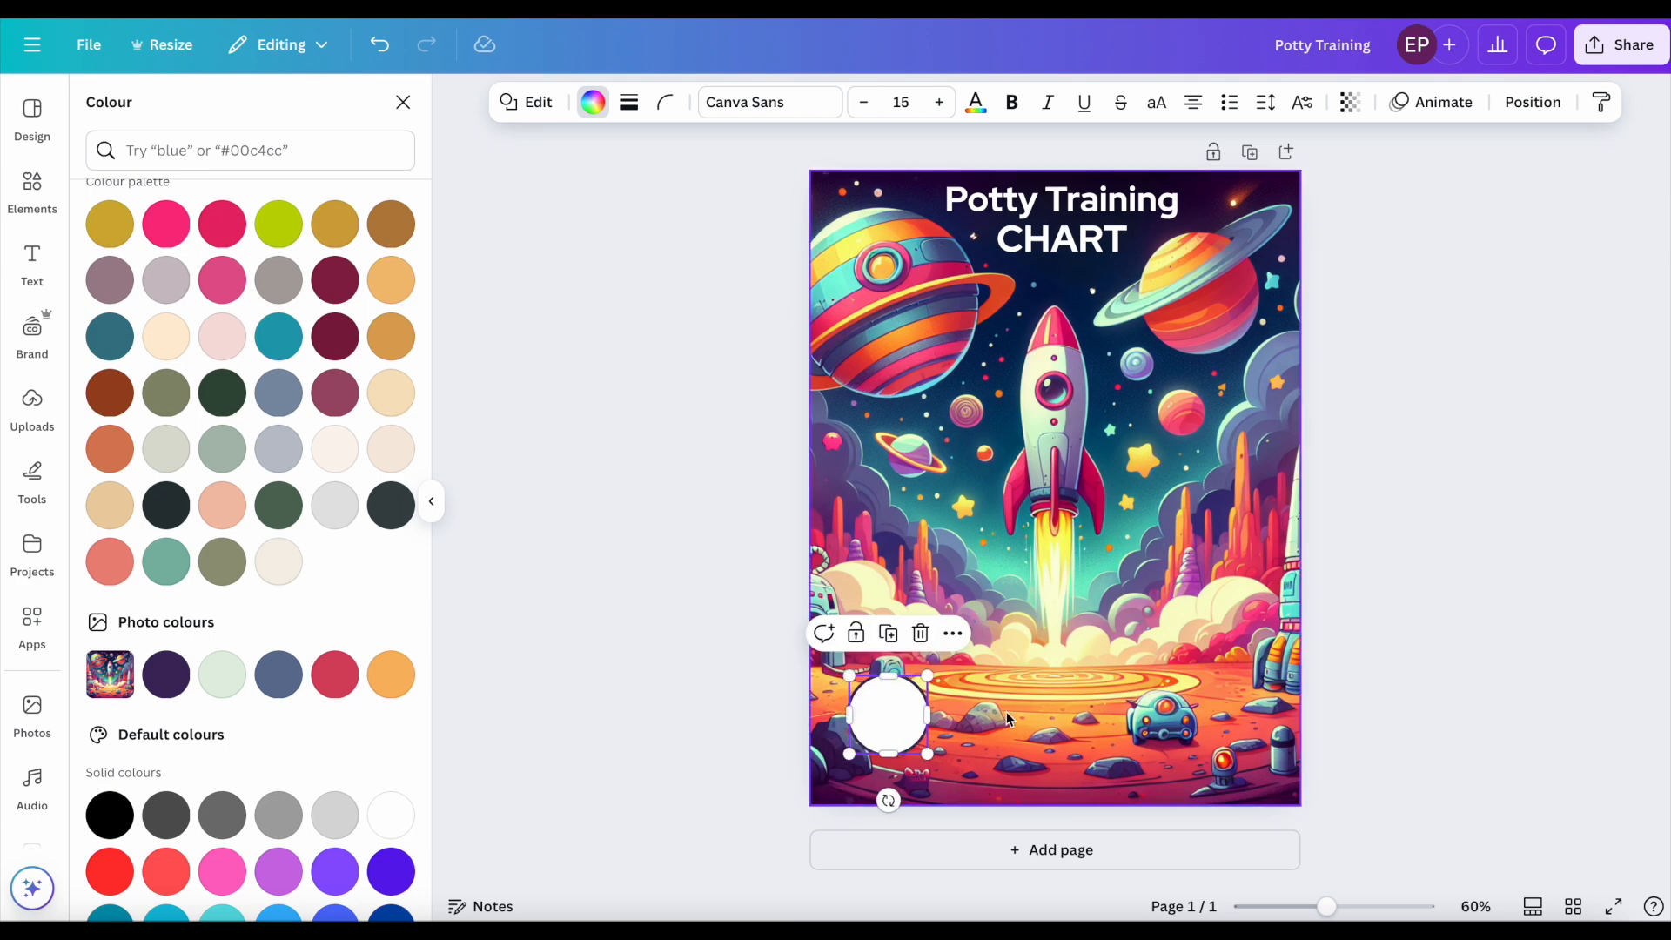
Step: Select both the white circle and the dark purple circle behind it and group them
click(820, 709)
drag(769, 705, 885, 711)
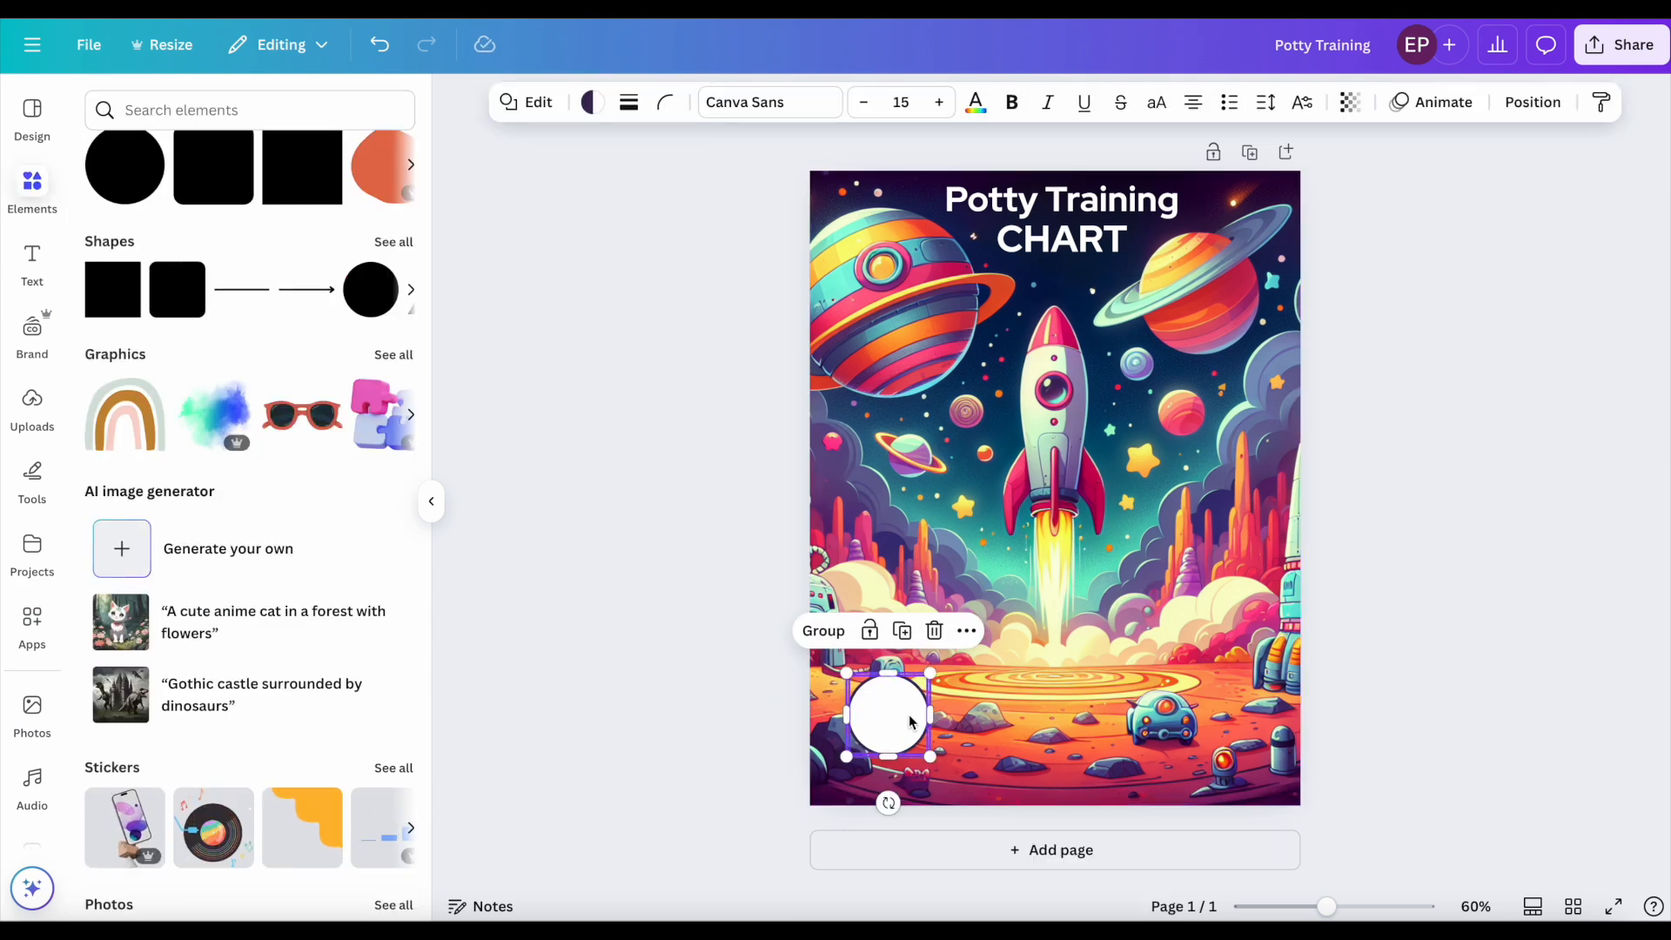
click(823, 630)
Step: Duplicate the outlined circle group into an evenly spaced row of four across the lower part of the page
drag(888, 718, 994, 722)
click(917, 631)
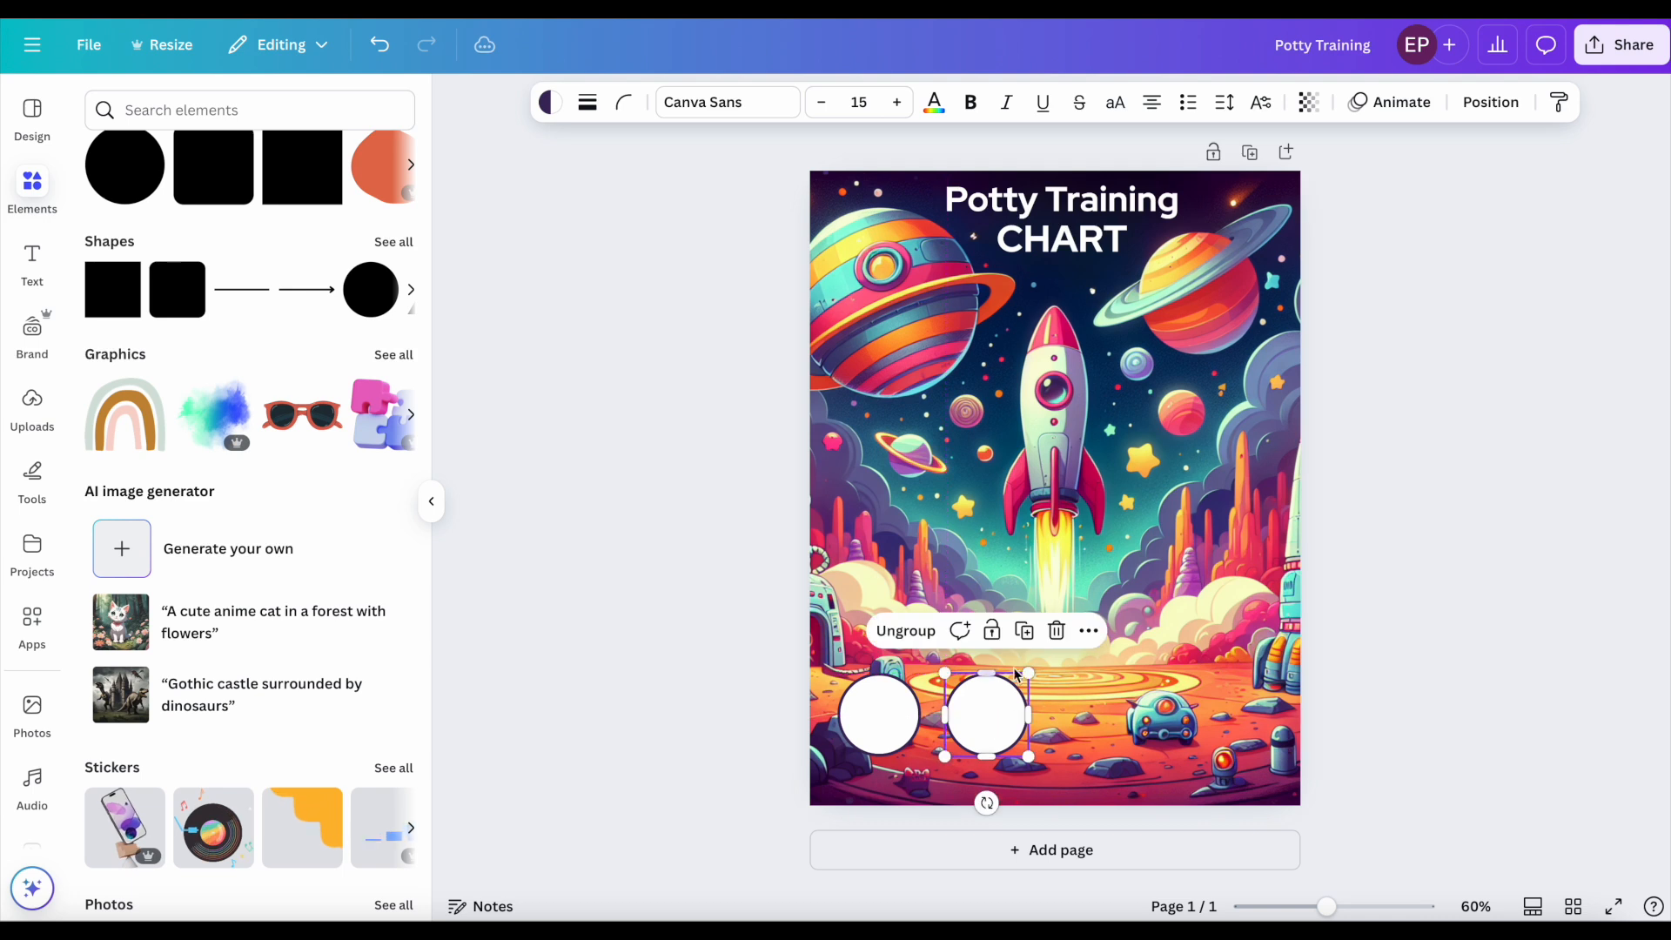
click(1024, 631)
click(1131, 631)
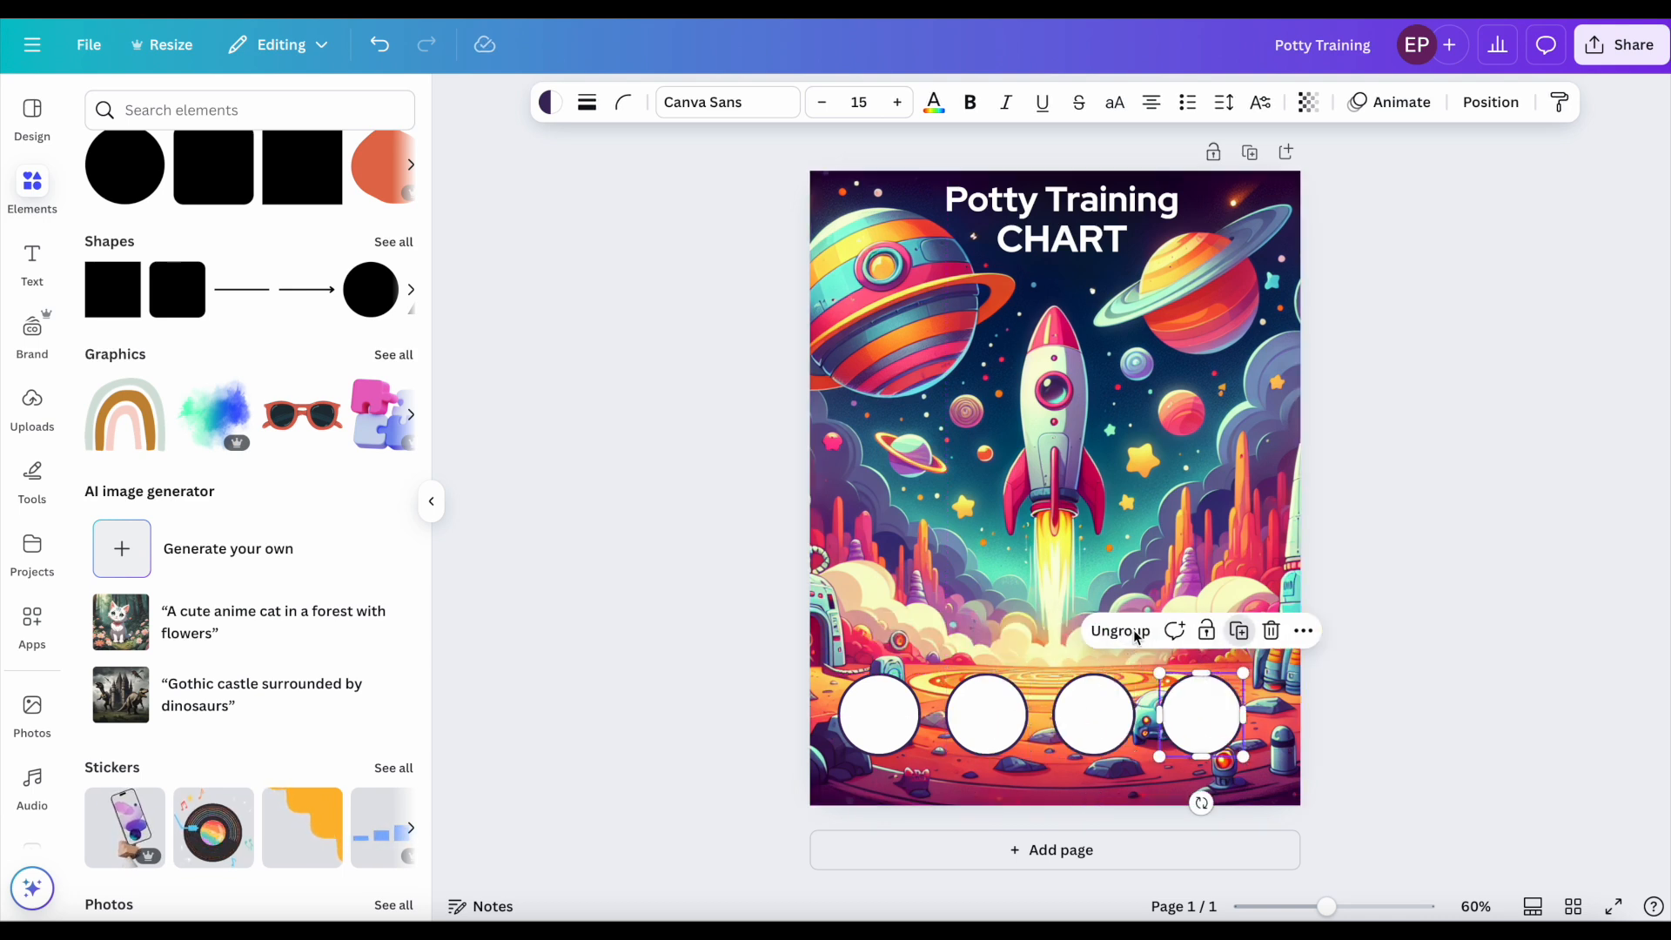
Step: Duplicate the outlined circle group into a second row of four above the existing row of circles
click(1238, 630)
drag(1296, 711, 1223, 610)
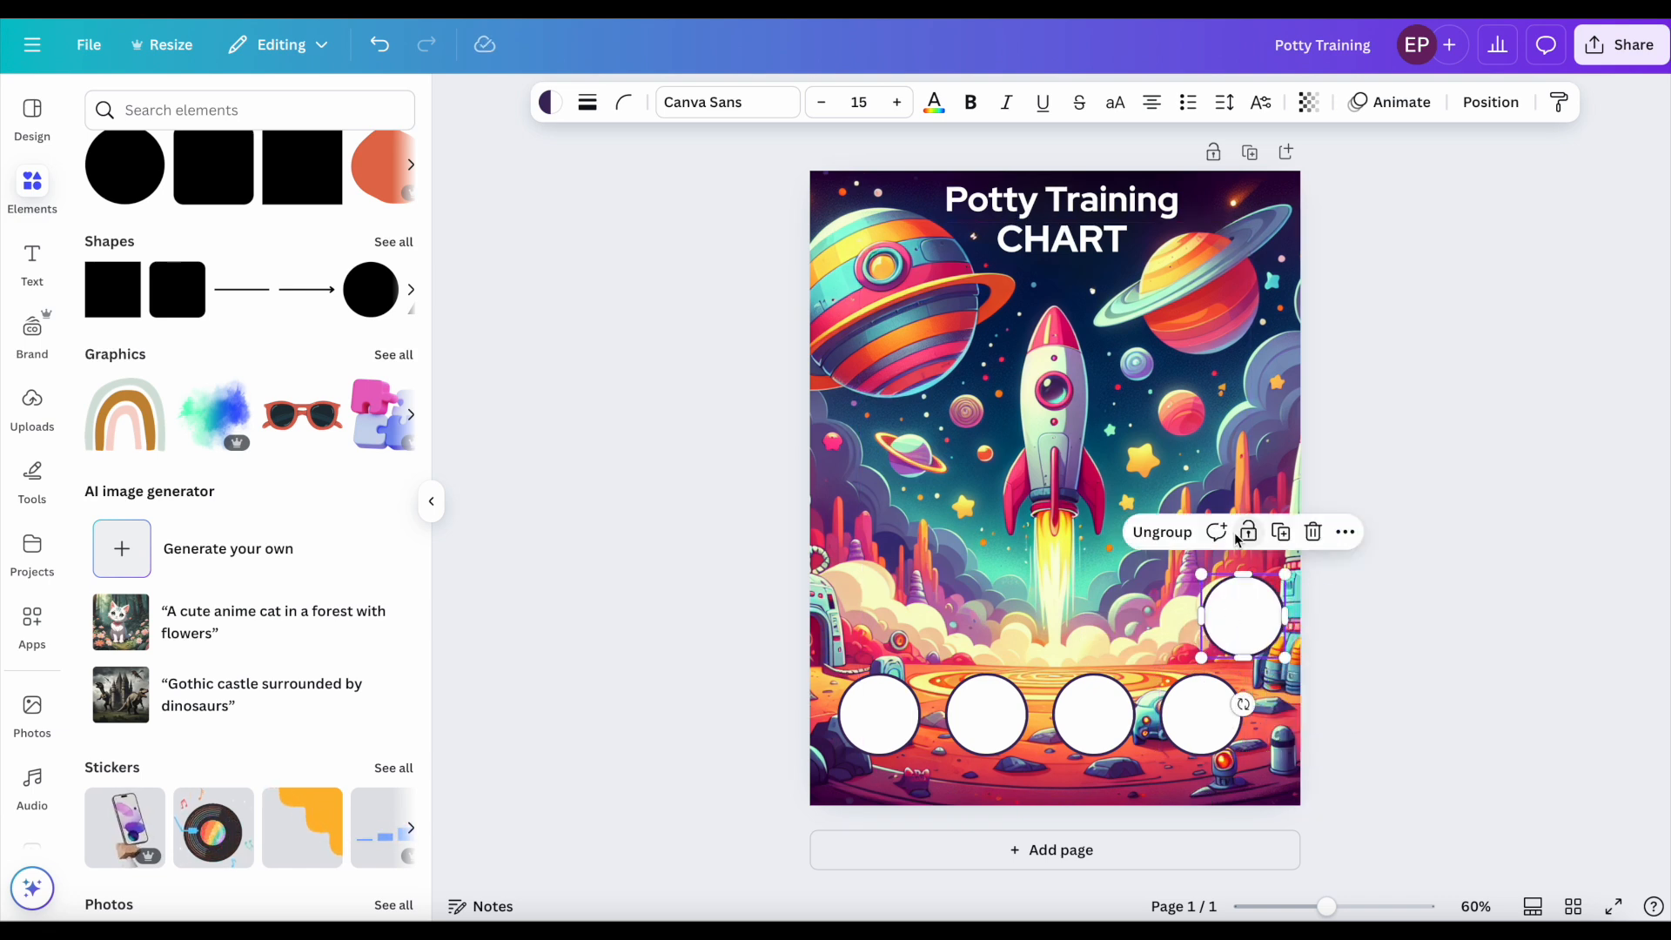
click(1281, 534)
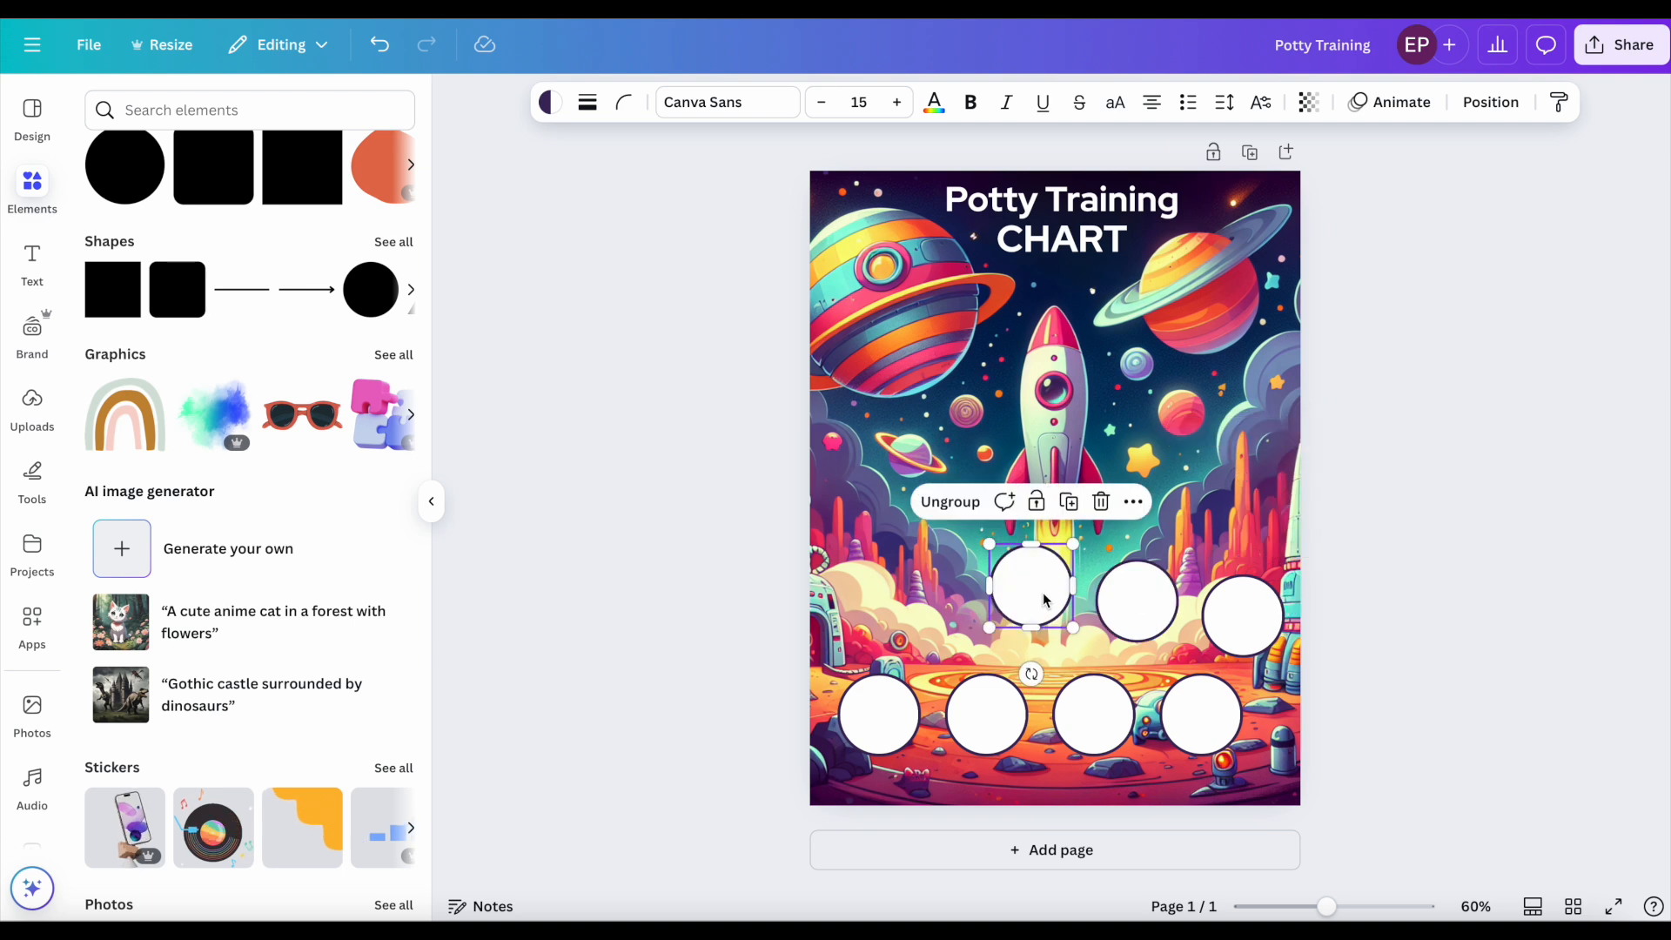
drag(1033, 591, 1030, 606)
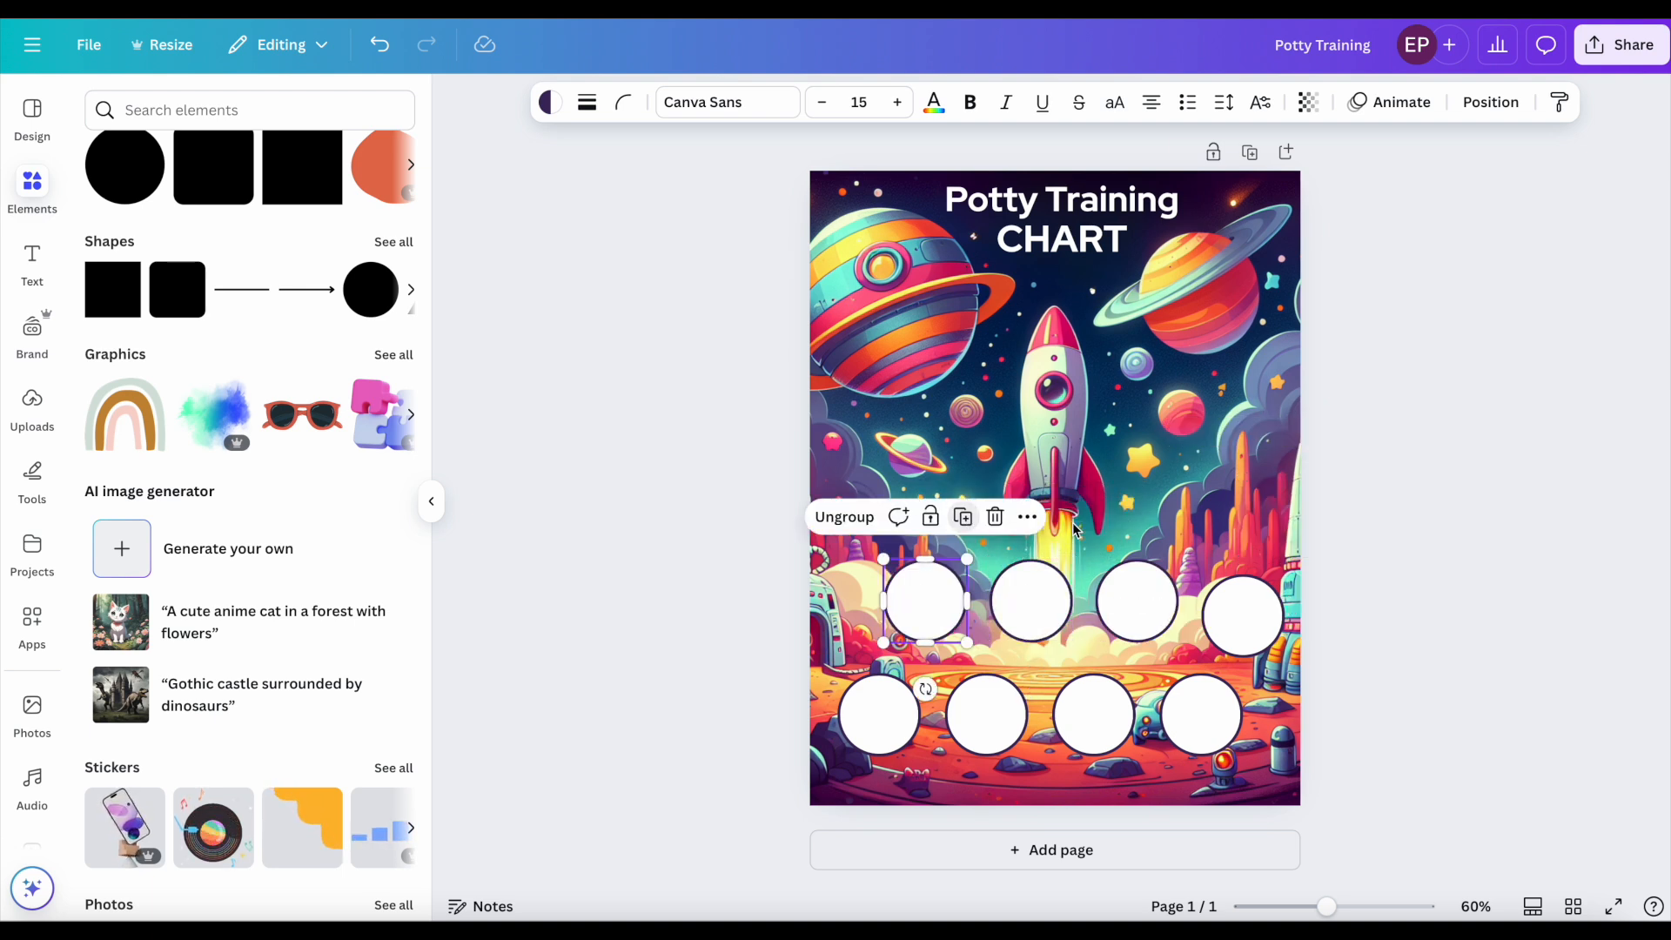
Step: Download the finished potty training chart page as a PNG at size 1
click(711, 640)
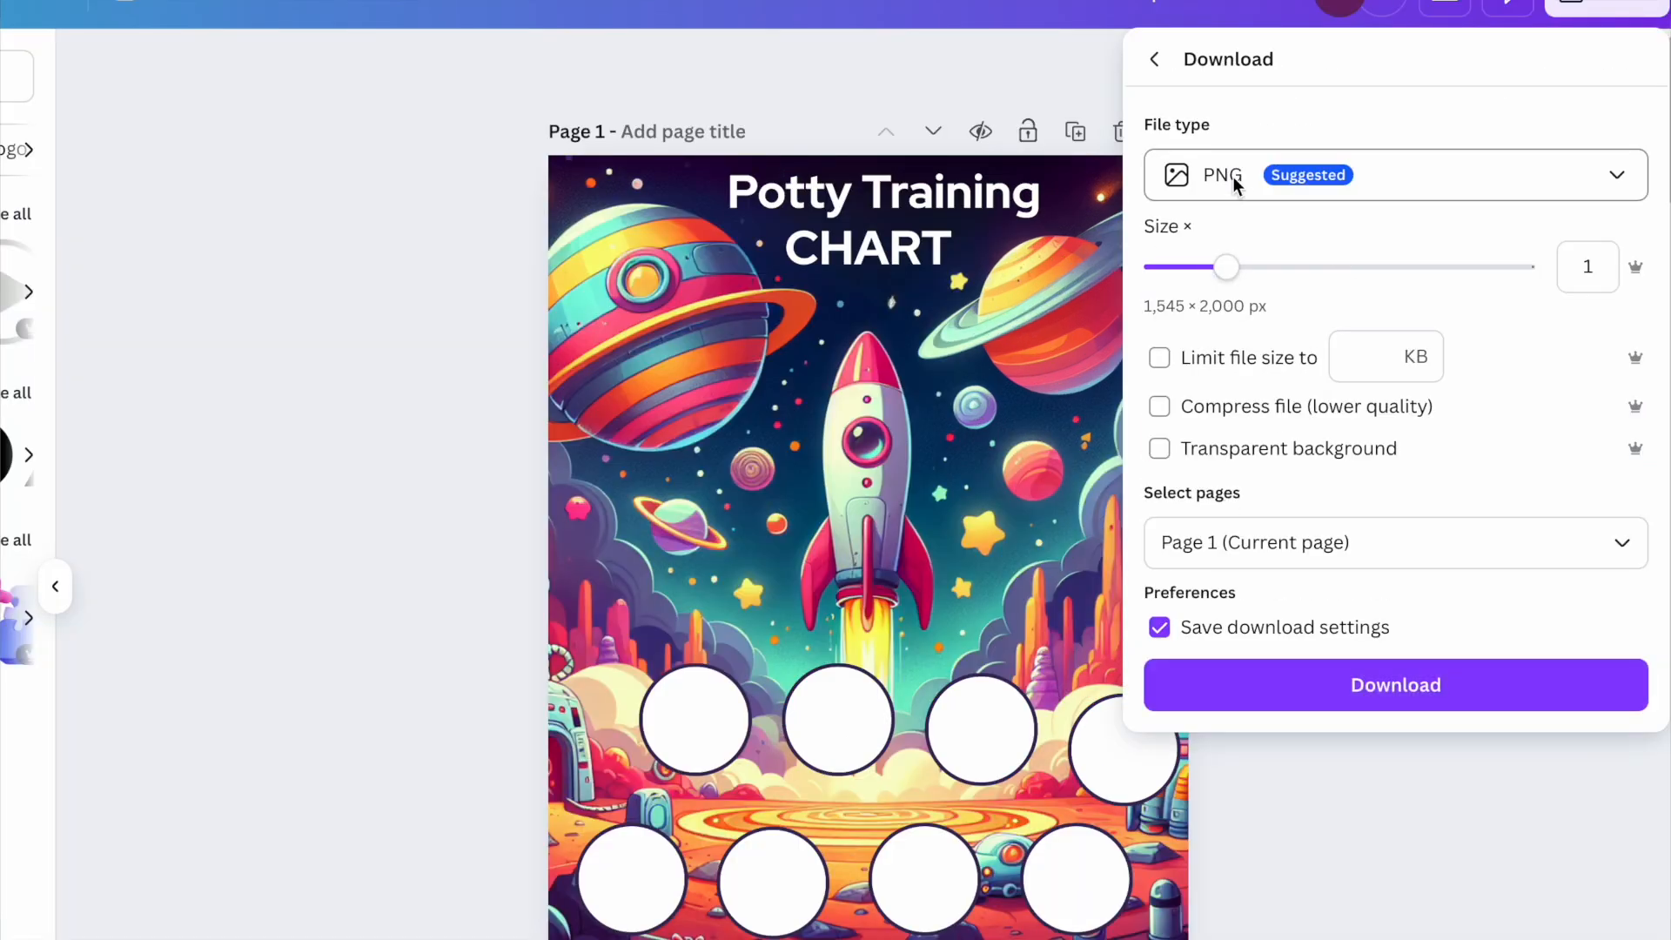
click(1429, 696)
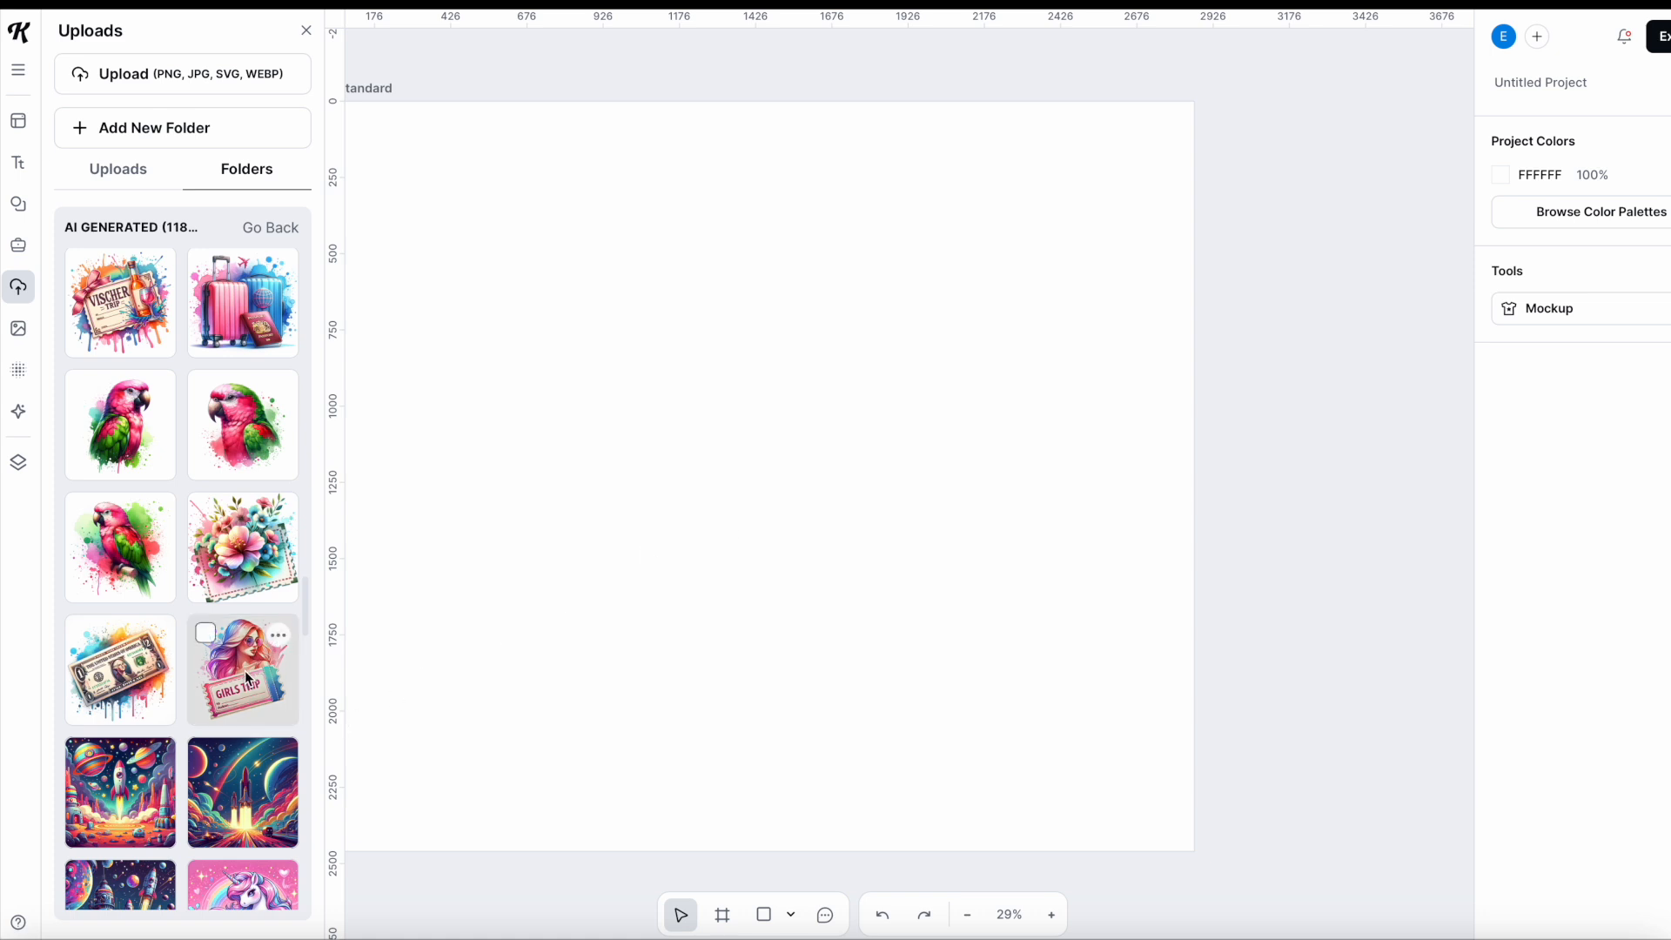
Step: In Kittl, place the girls trip voucher image from the AI generated folder, enlarge it to 1214 px and move it higher on the canvas
click(247, 677)
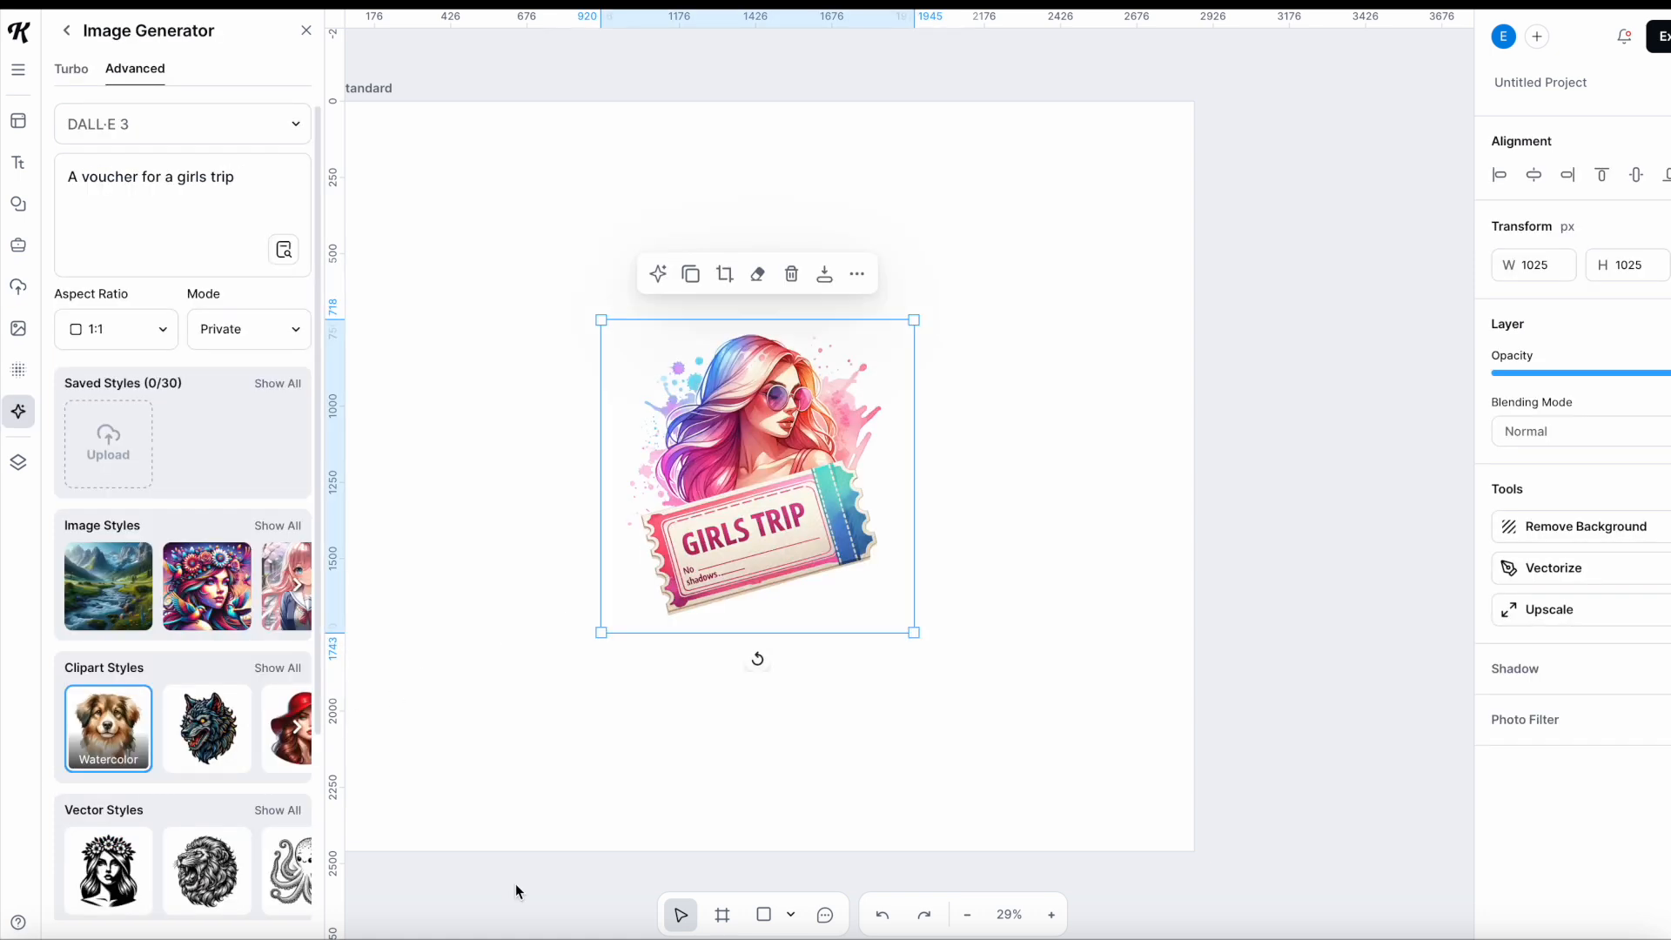
drag(600, 633, 543, 690)
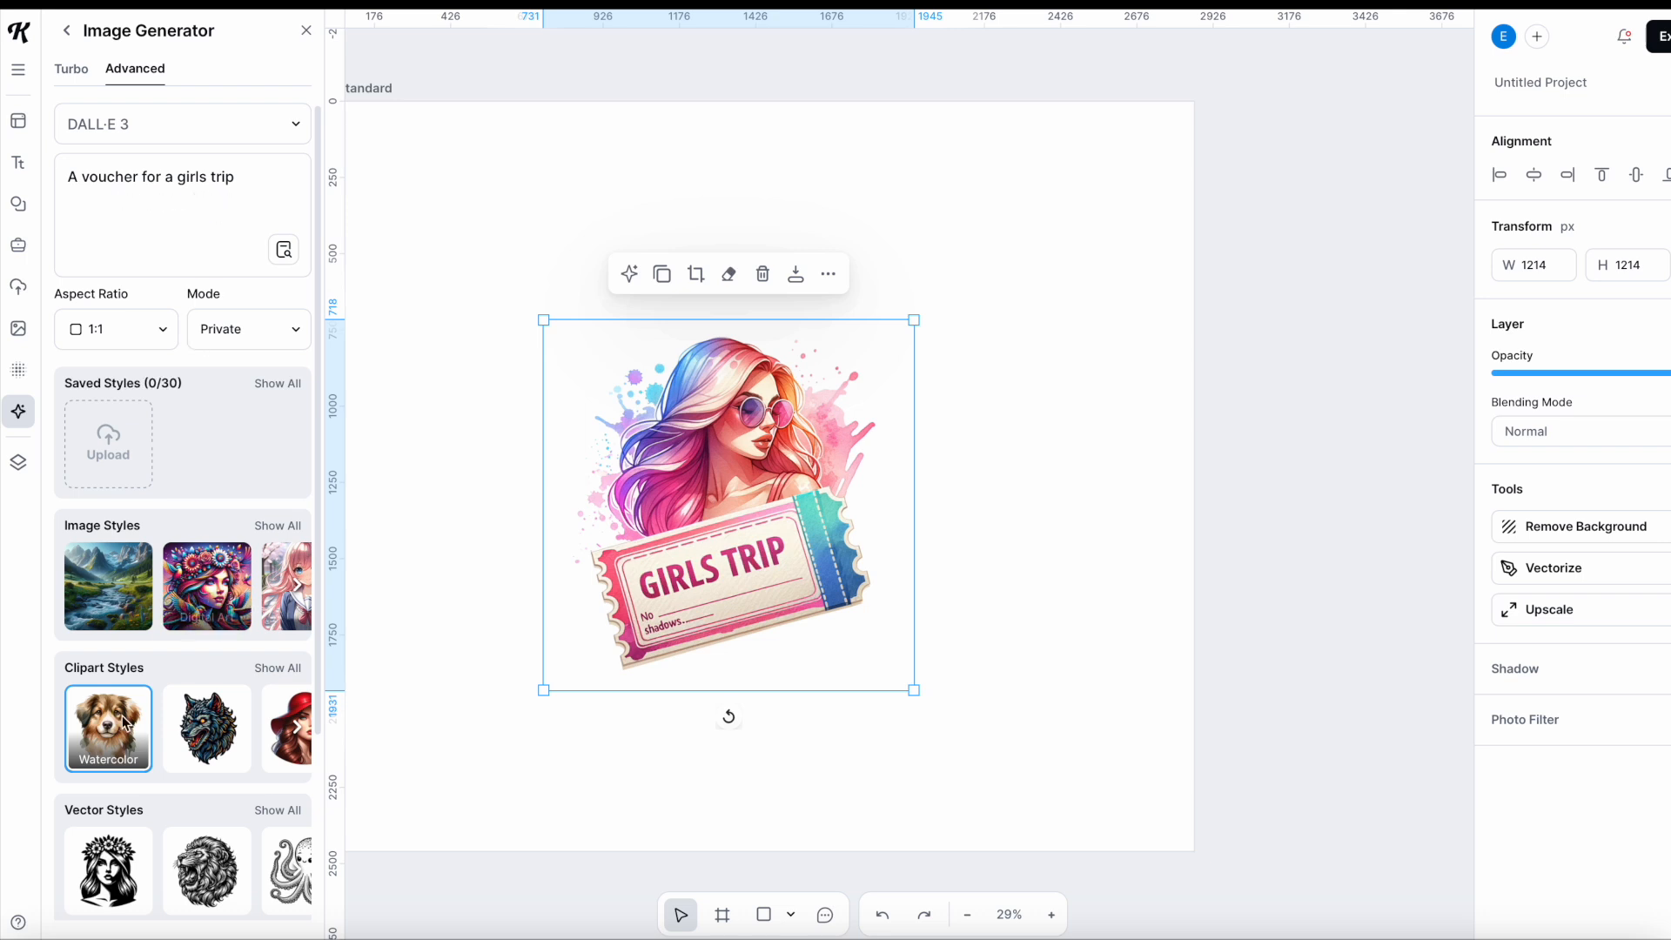
scroll(108, 747, down, 1)
scroll(108, 746, down, 3)
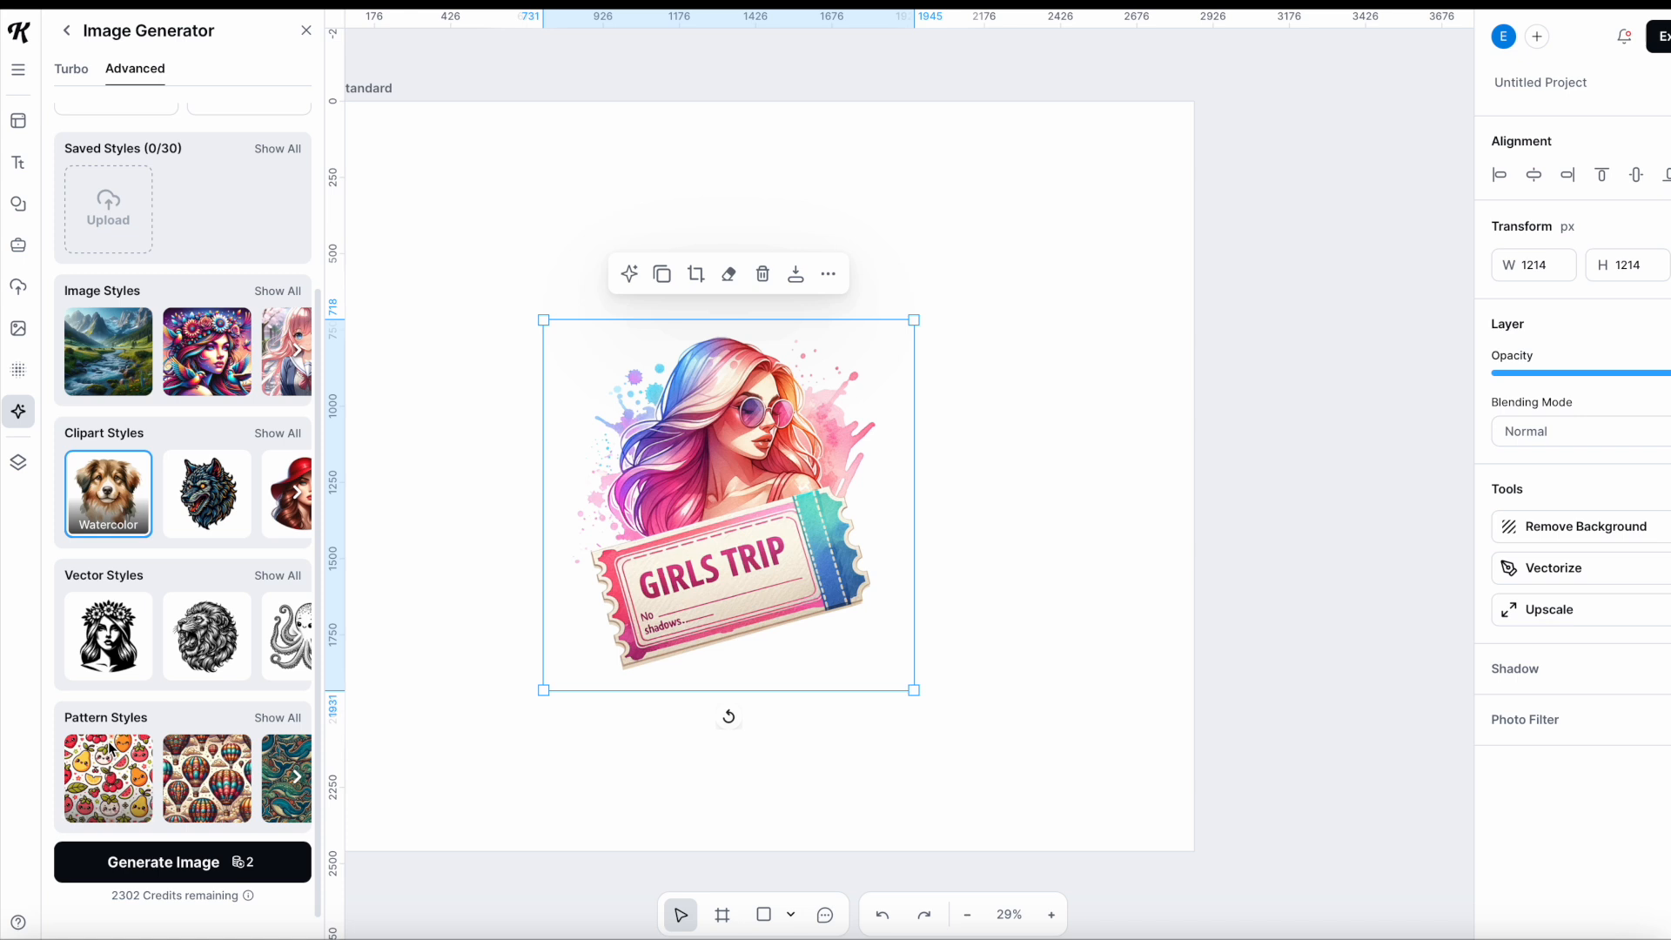
scroll(157, 703, up, 2)
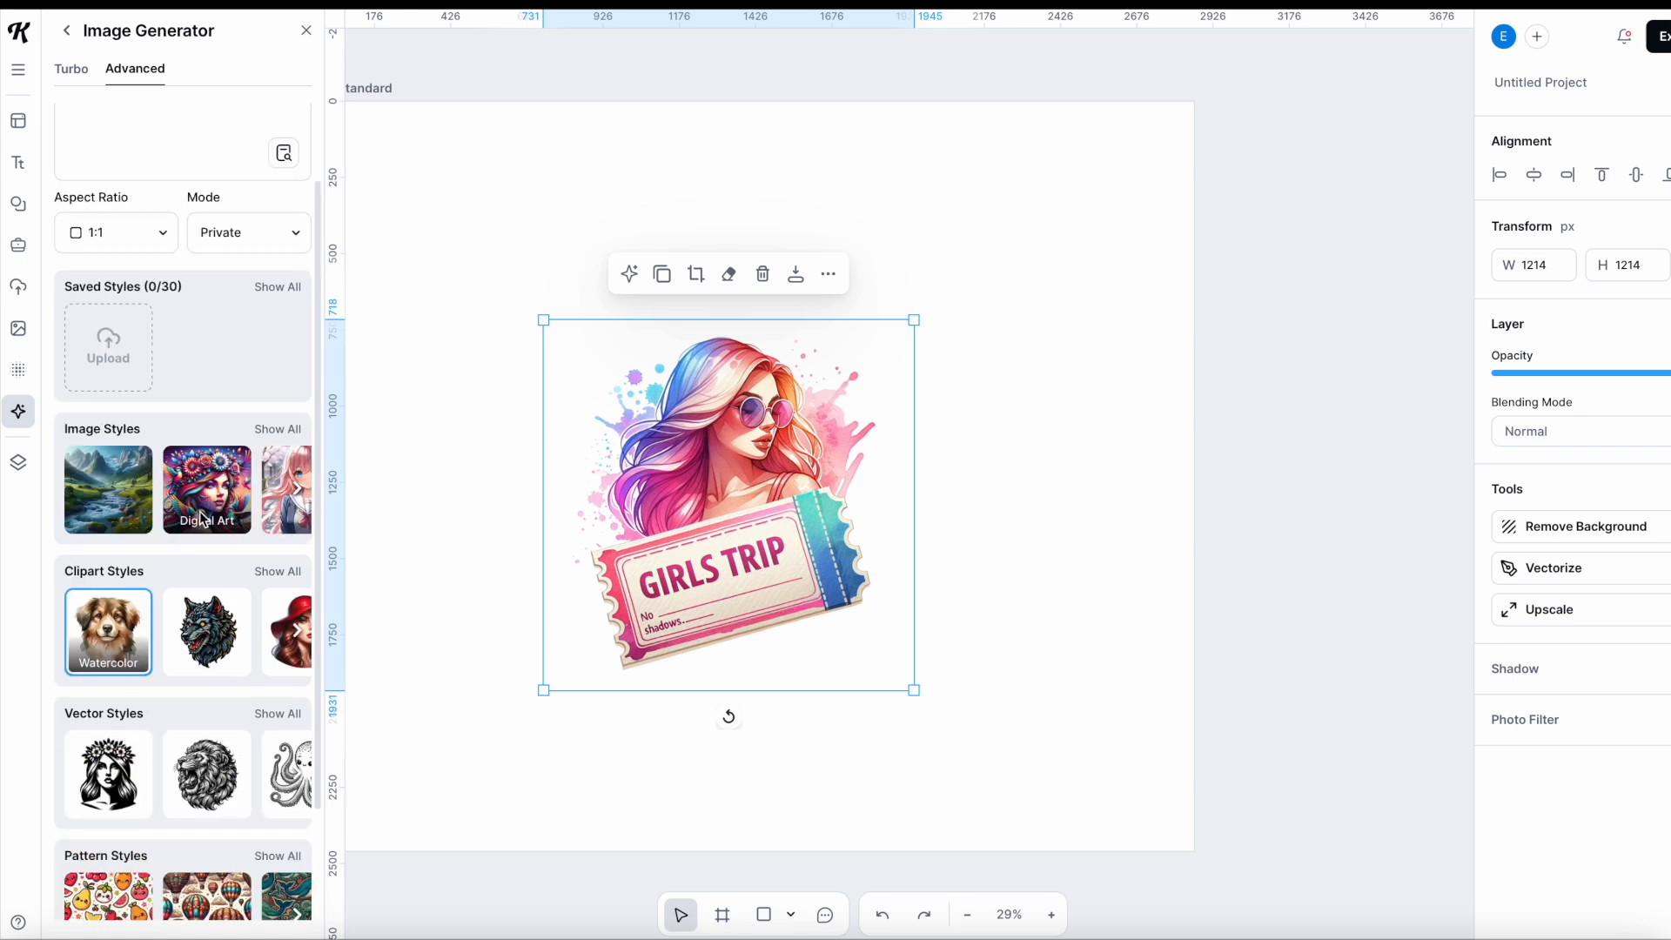
drag(710, 477, 733, 388)
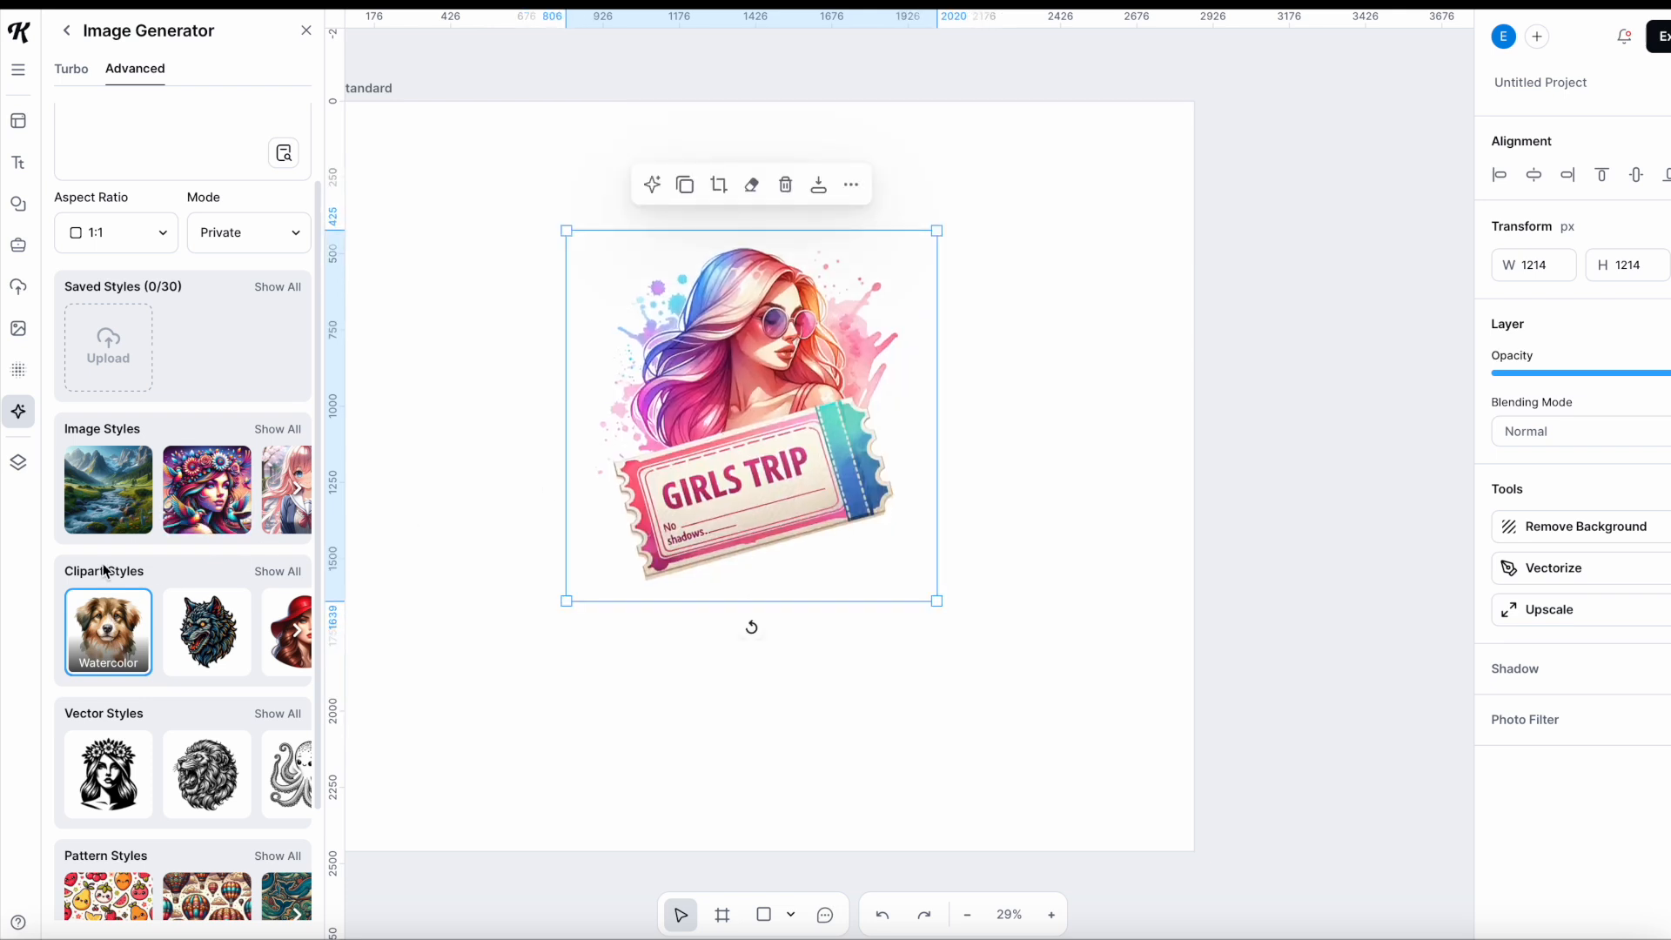
scroll(117, 648, down, 2)
scroll(165, 535, up, 3)
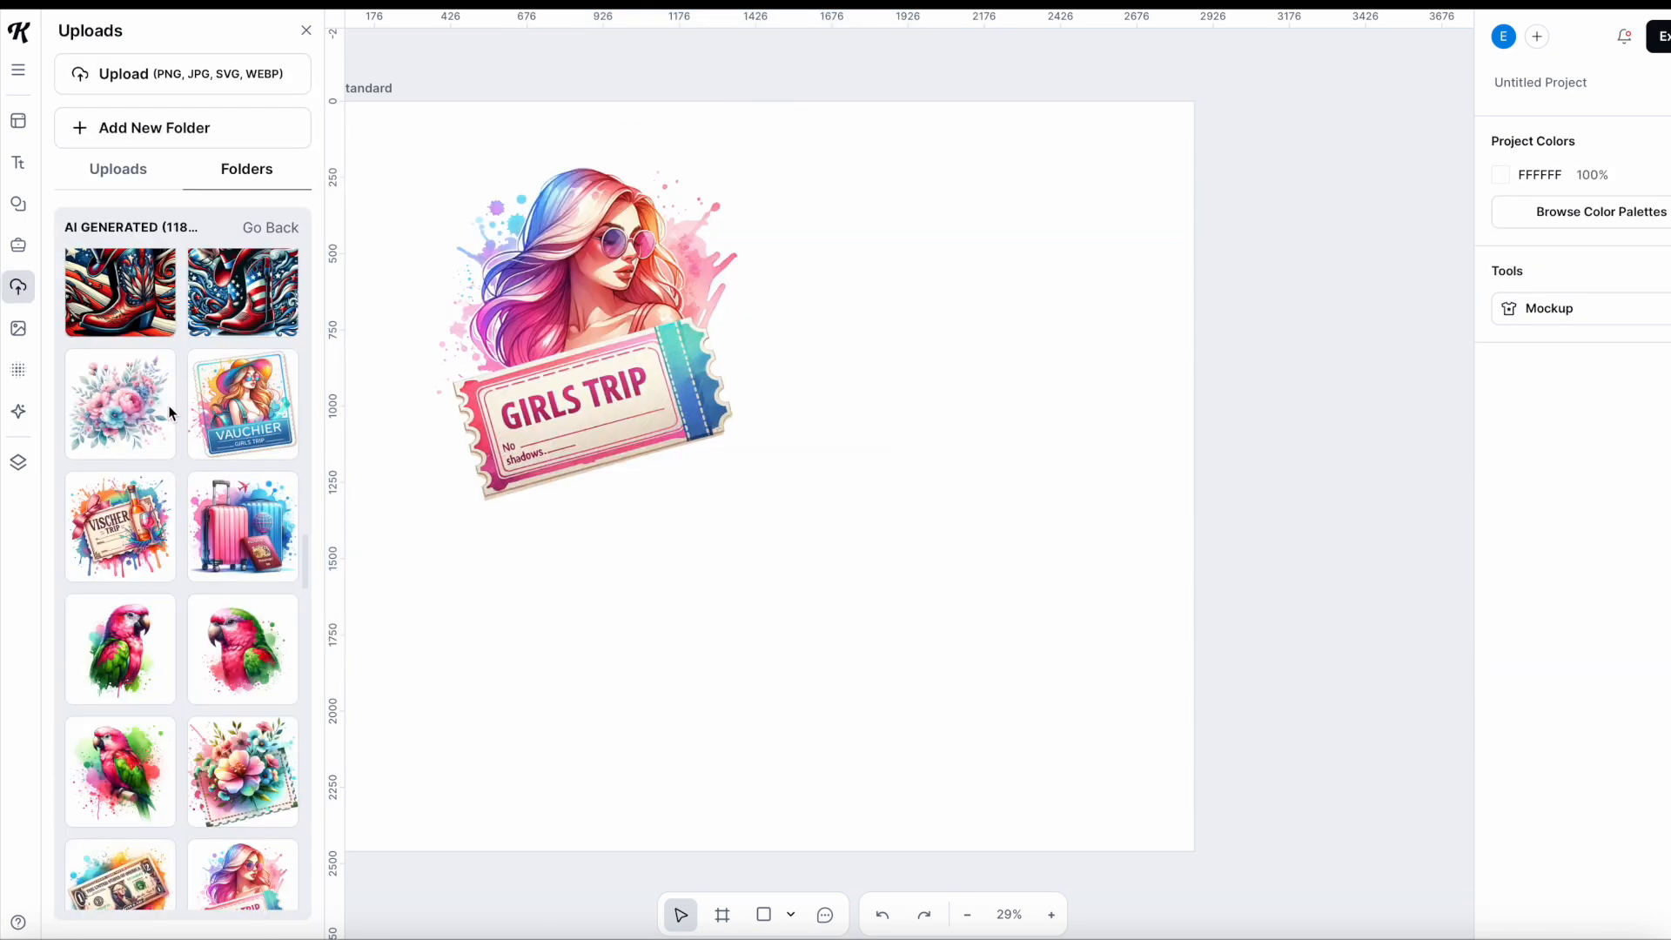
Step: Add the pastel floral bouquet image to the canvas's upper right and the suitcases and passport image to its lower left
click(128, 415)
drag(777, 510, 999, 370)
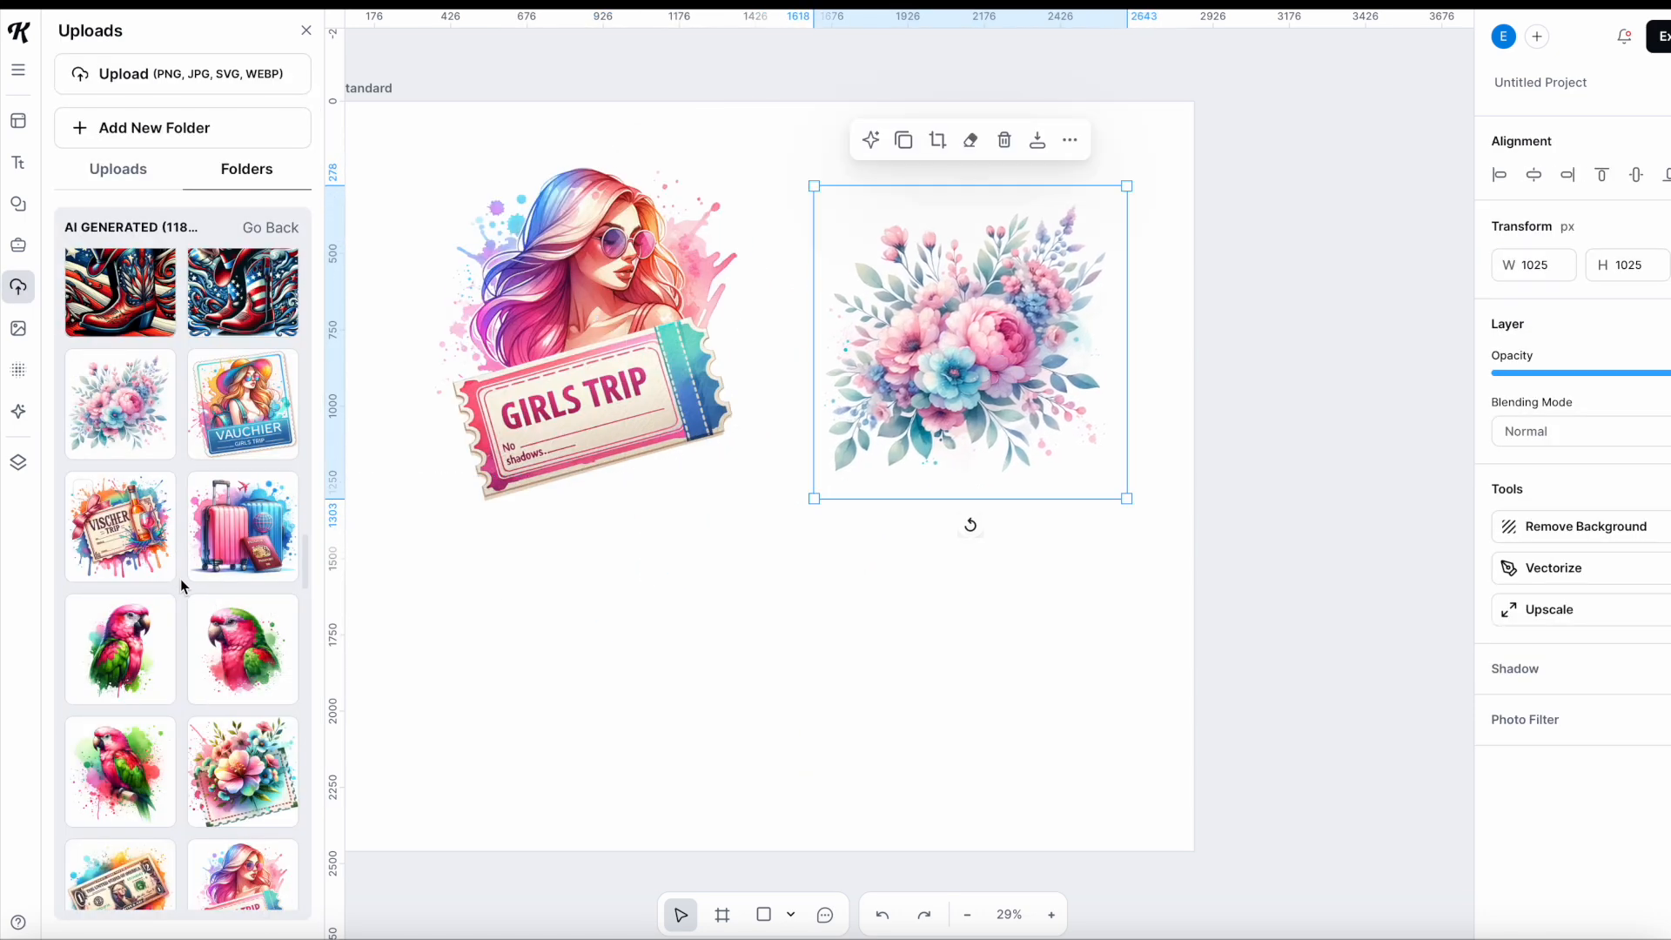
click(237, 561)
drag(757, 487, 585, 648)
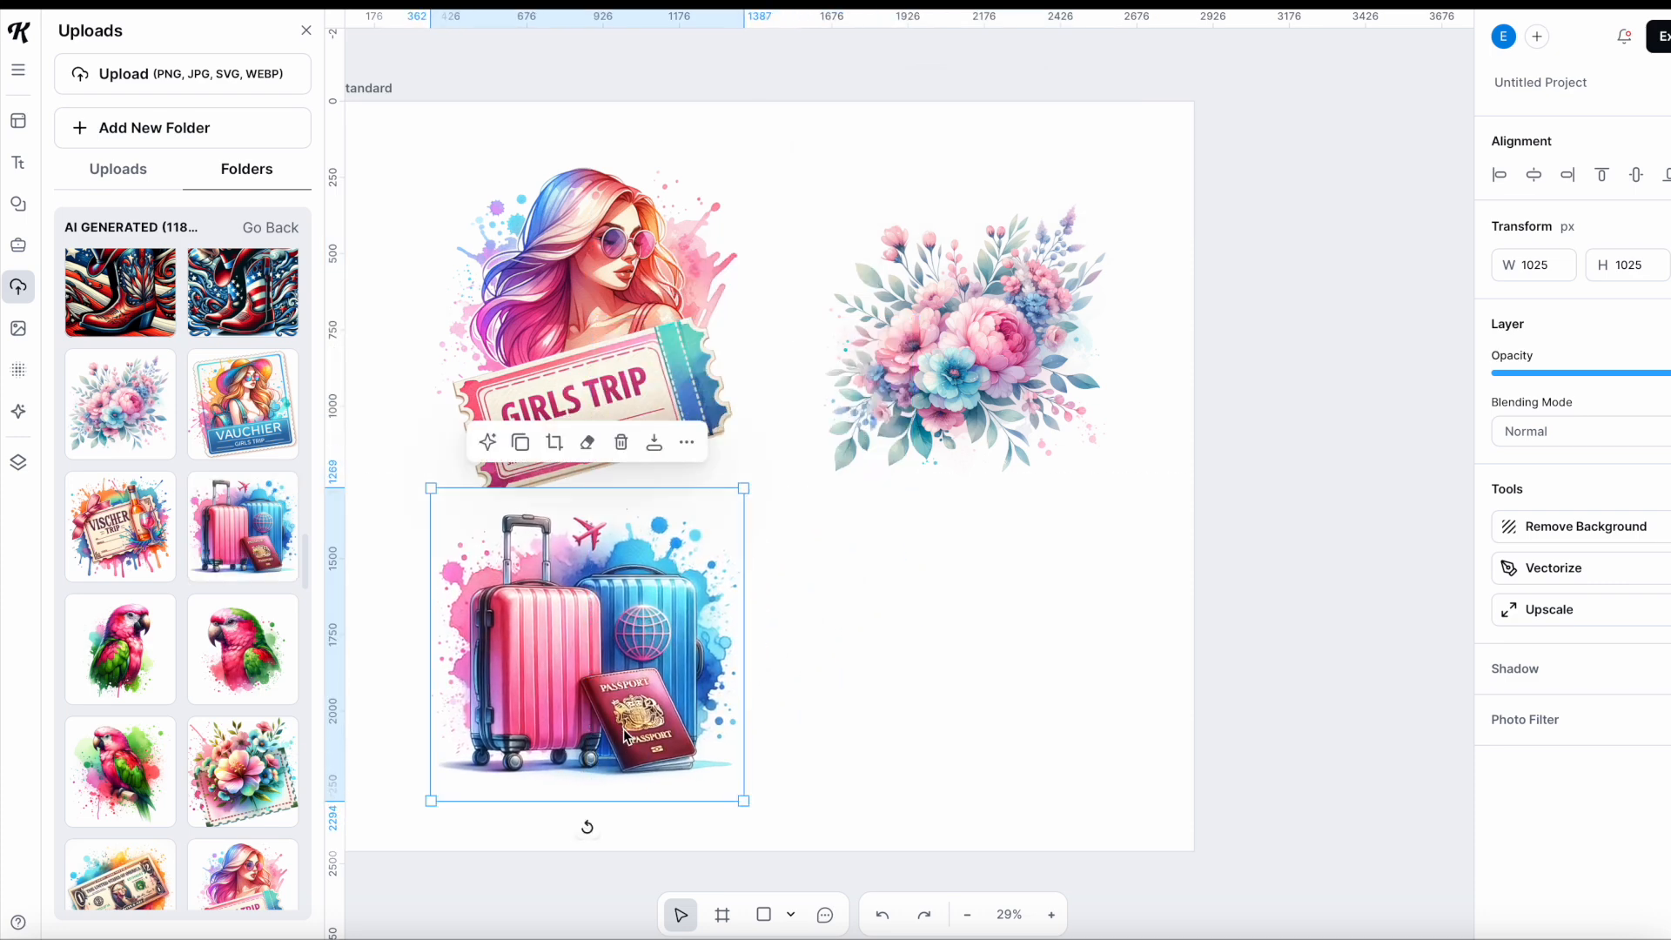
Step: Add the floral postcard image to the canvas's lower right, below the bouquet, and shrink it to 873 px
scroll(234, 718, down, 3)
mouse_move(259, 626)
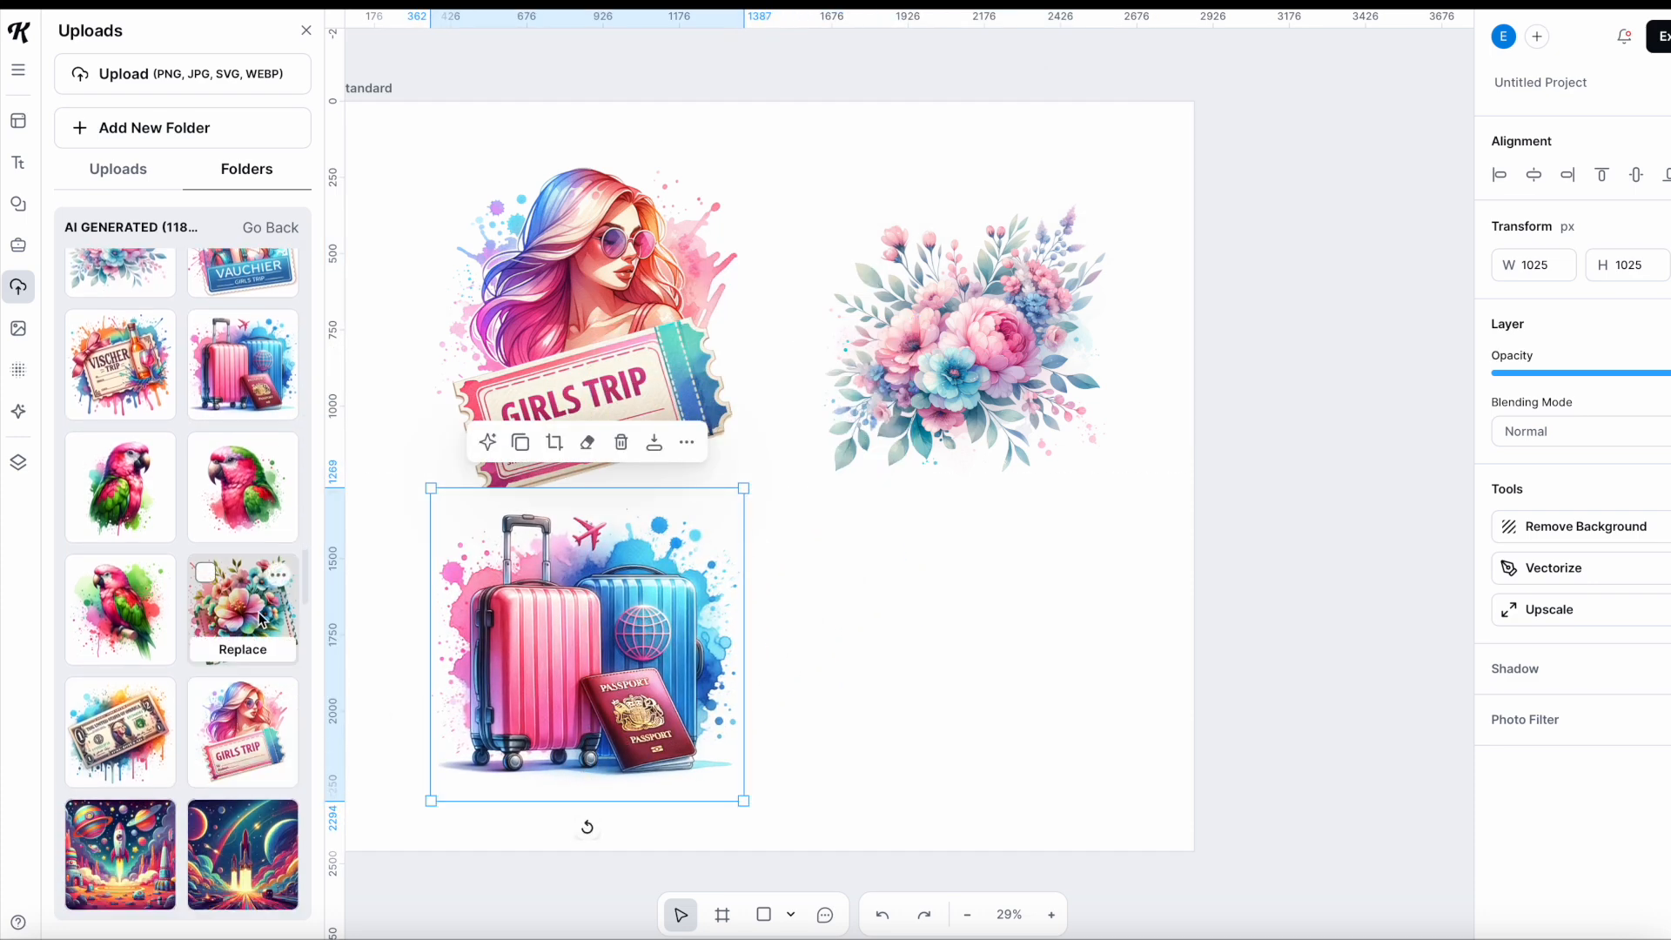
click(259, 612)
drag(865, 513, 1096, 687)
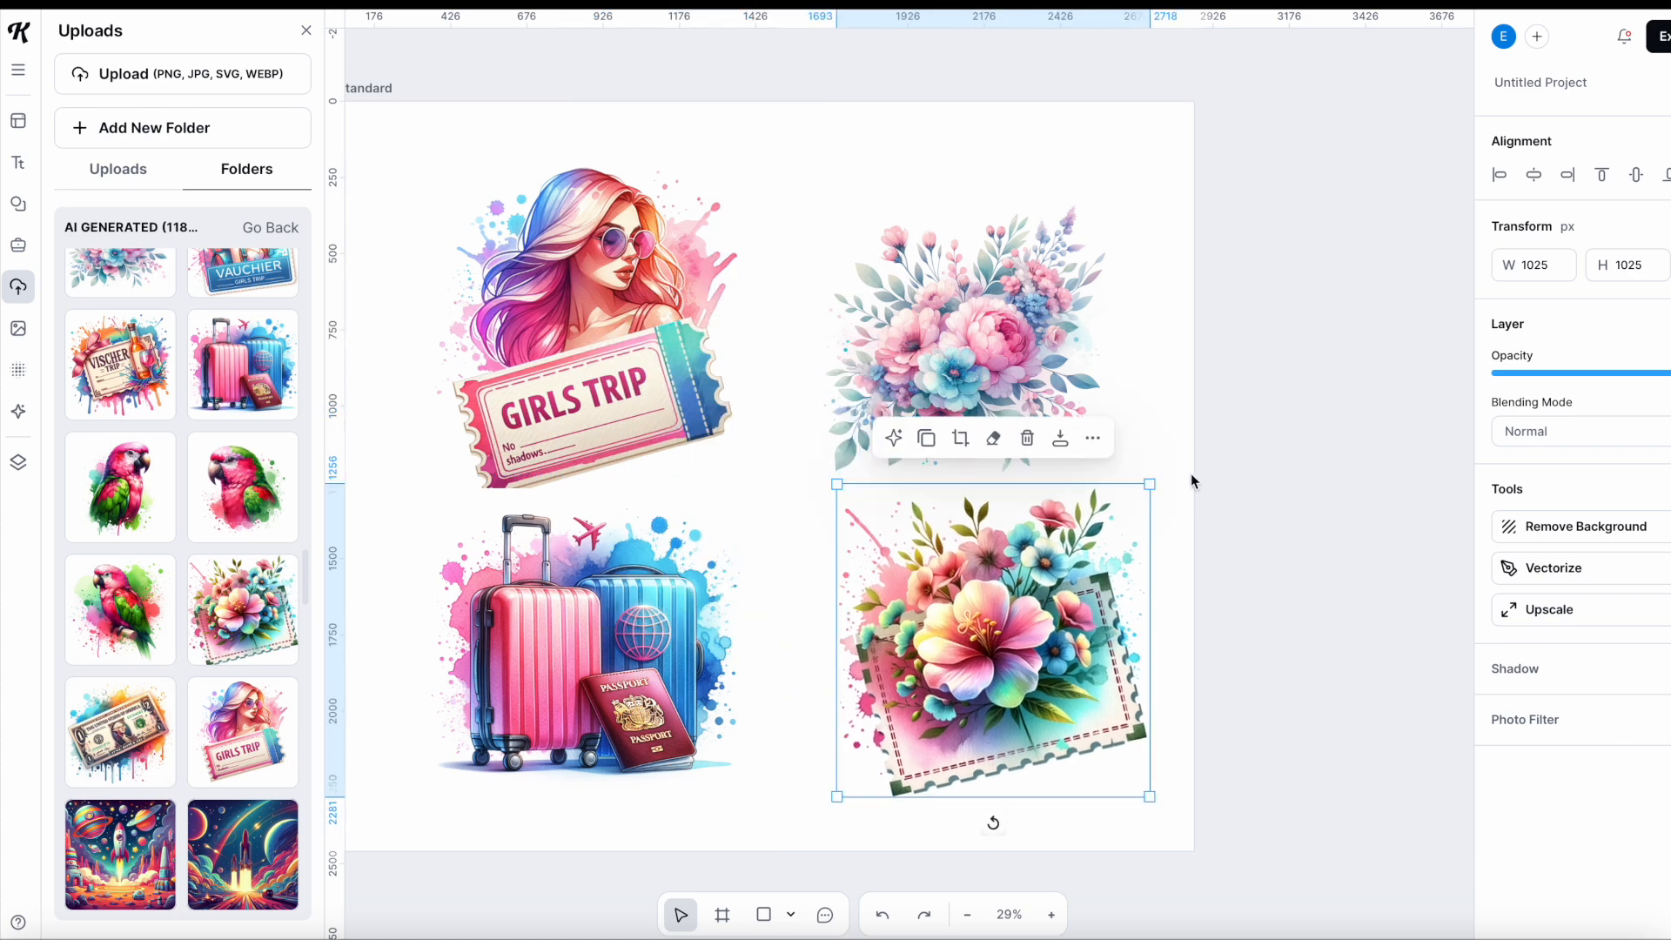
drag(1147, 488, 1105, 530)
drag(985, 650, 908, 598)
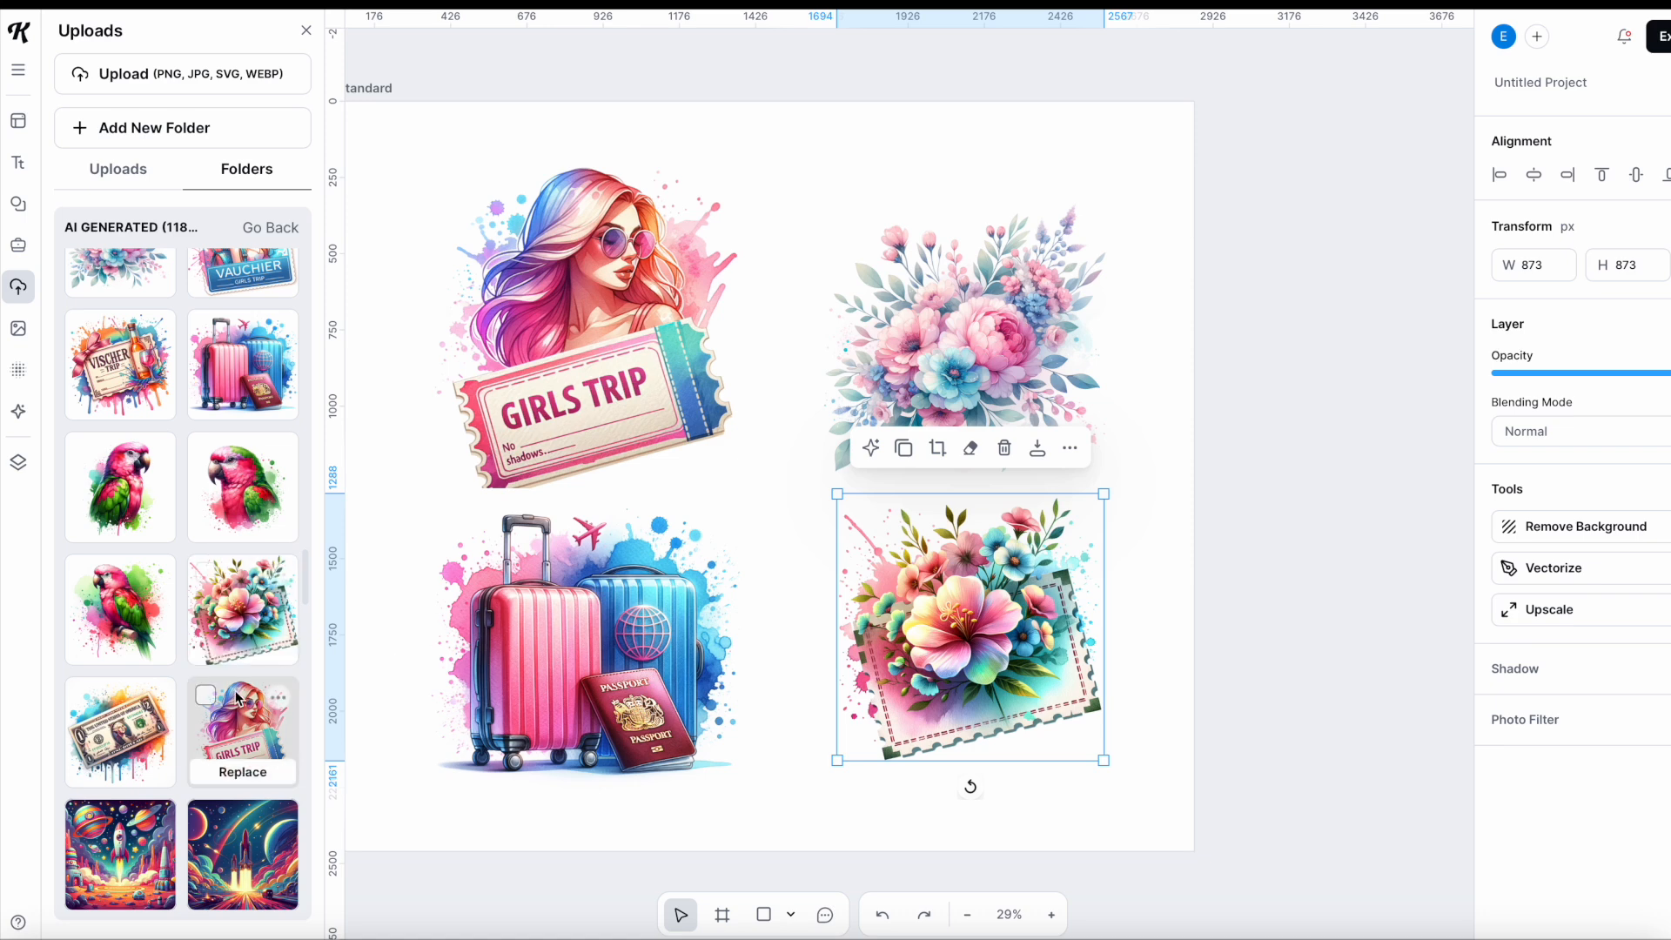
Step: Reuse the stored prompts of the floral postcard and suitcase images in the image generator to review their wording and style
scroll(278, 695, up, 1)
click(277, 676)
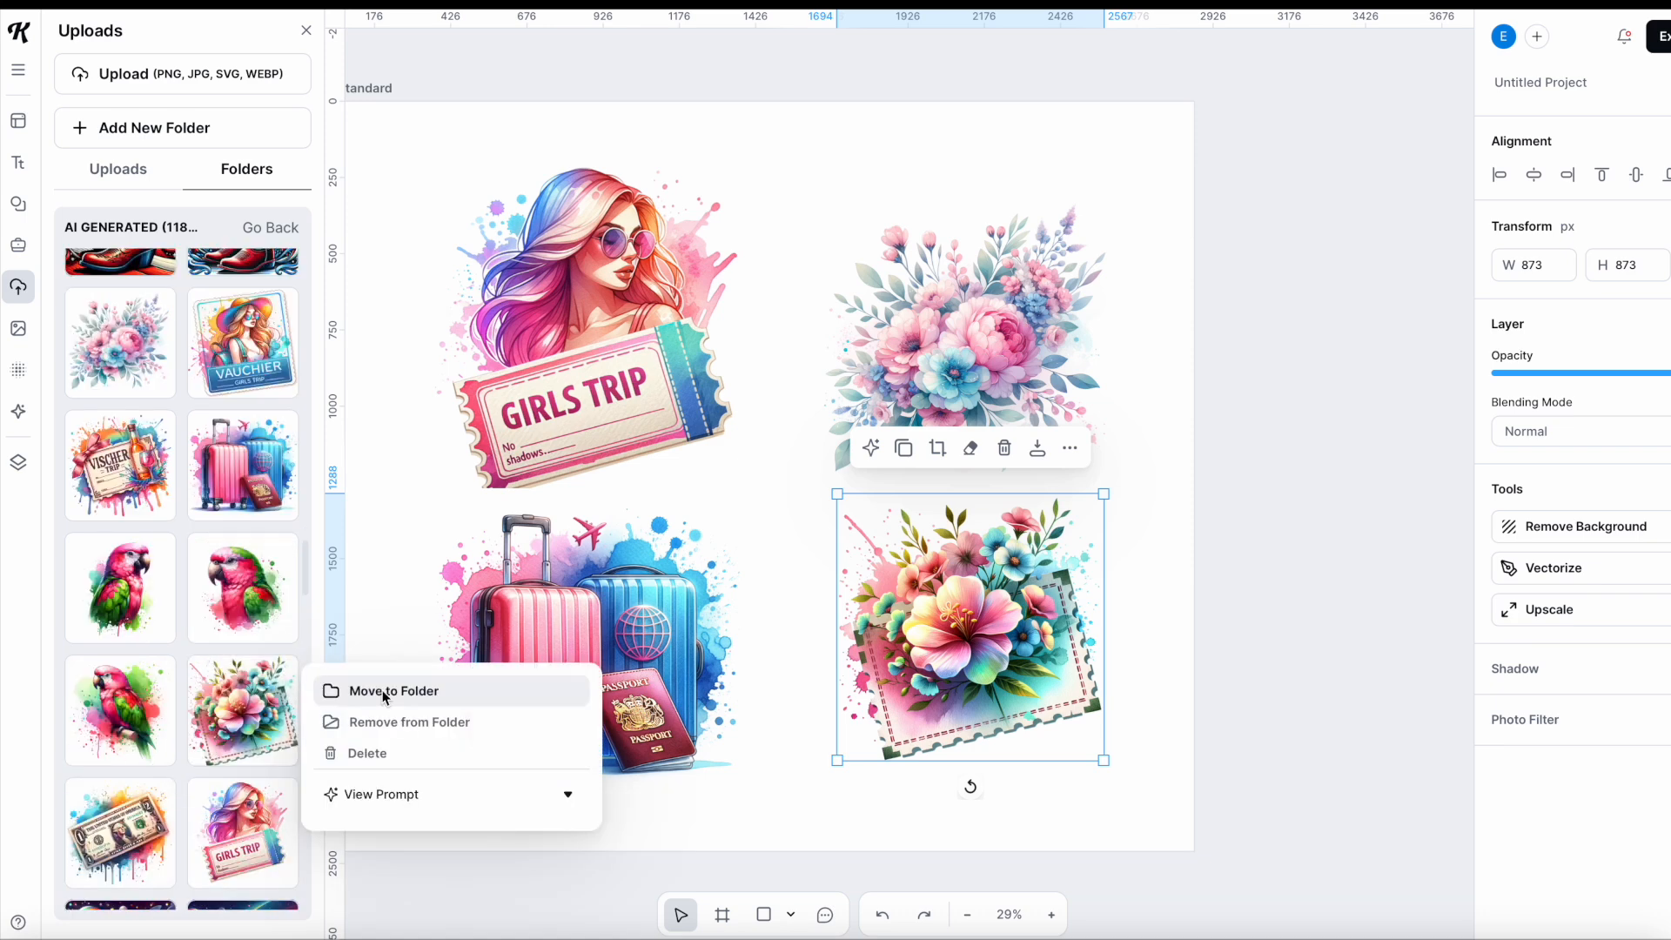
click(418, 794)
click(516, 895)
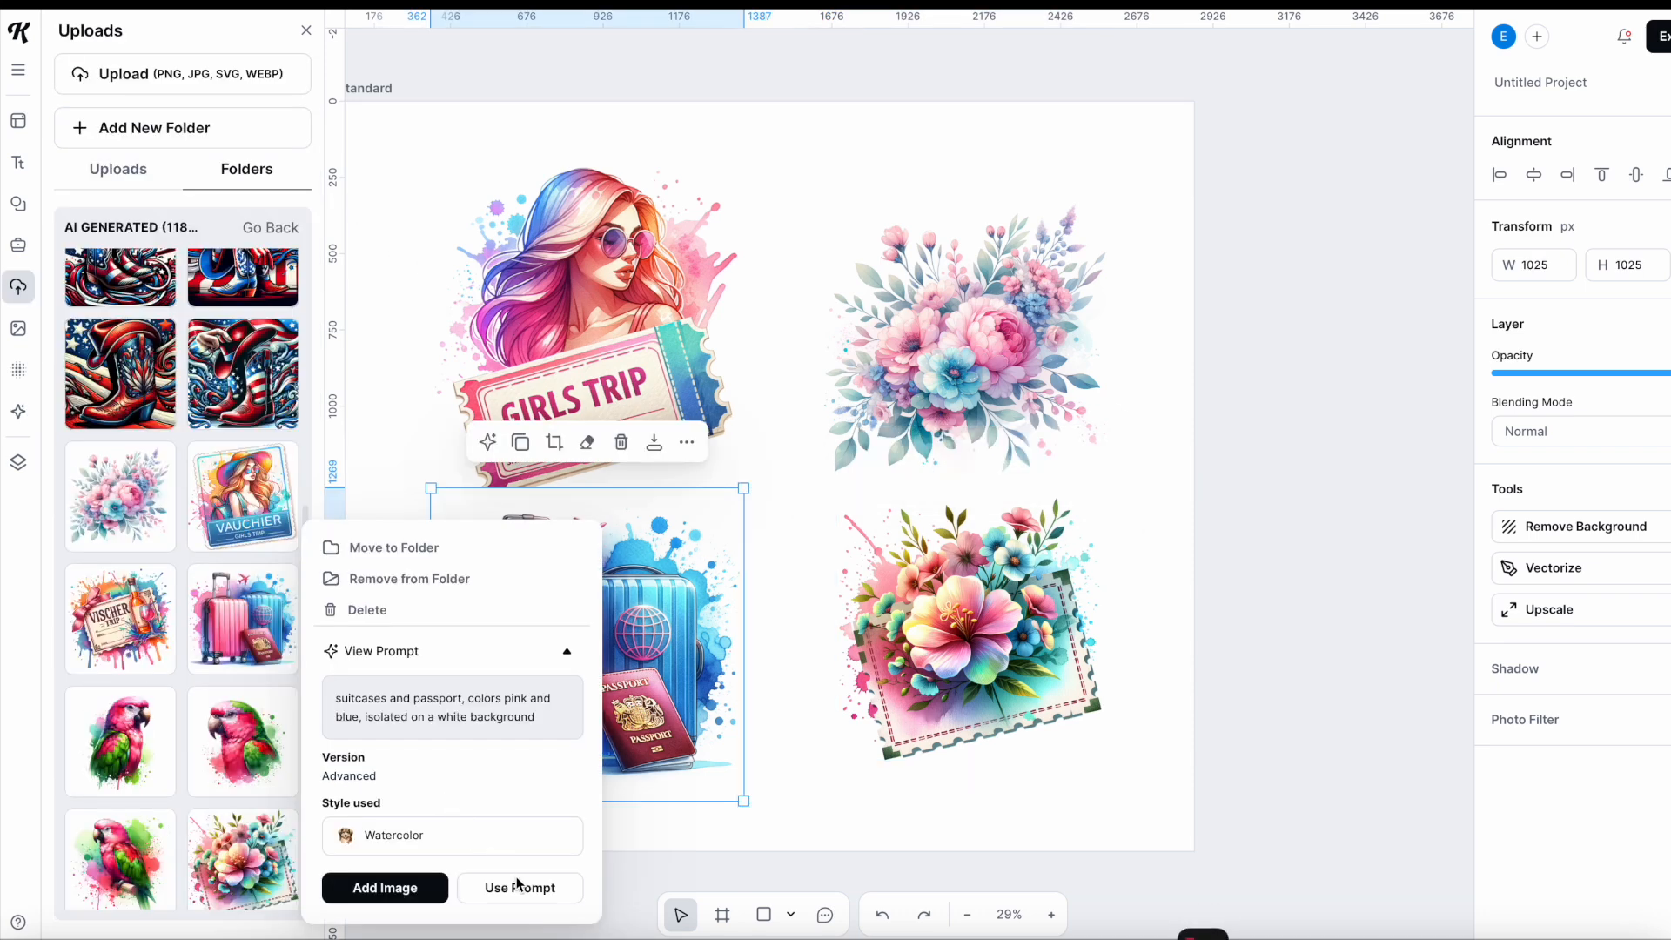
click(518, 886)
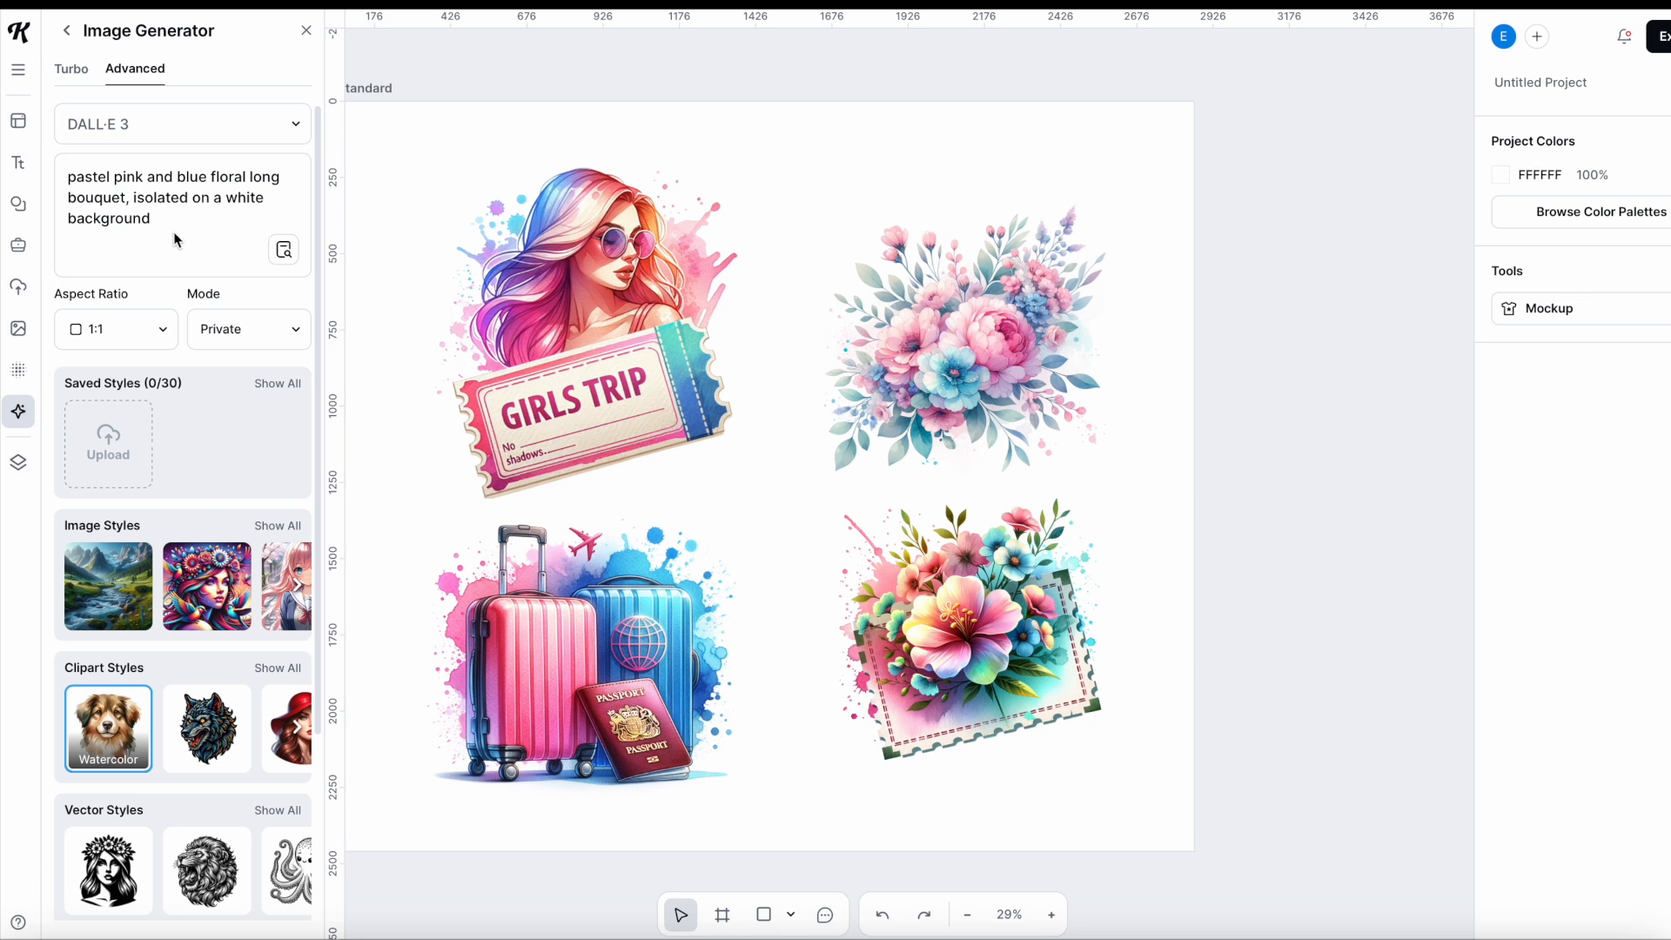
drag(951, 347, 933, 320)
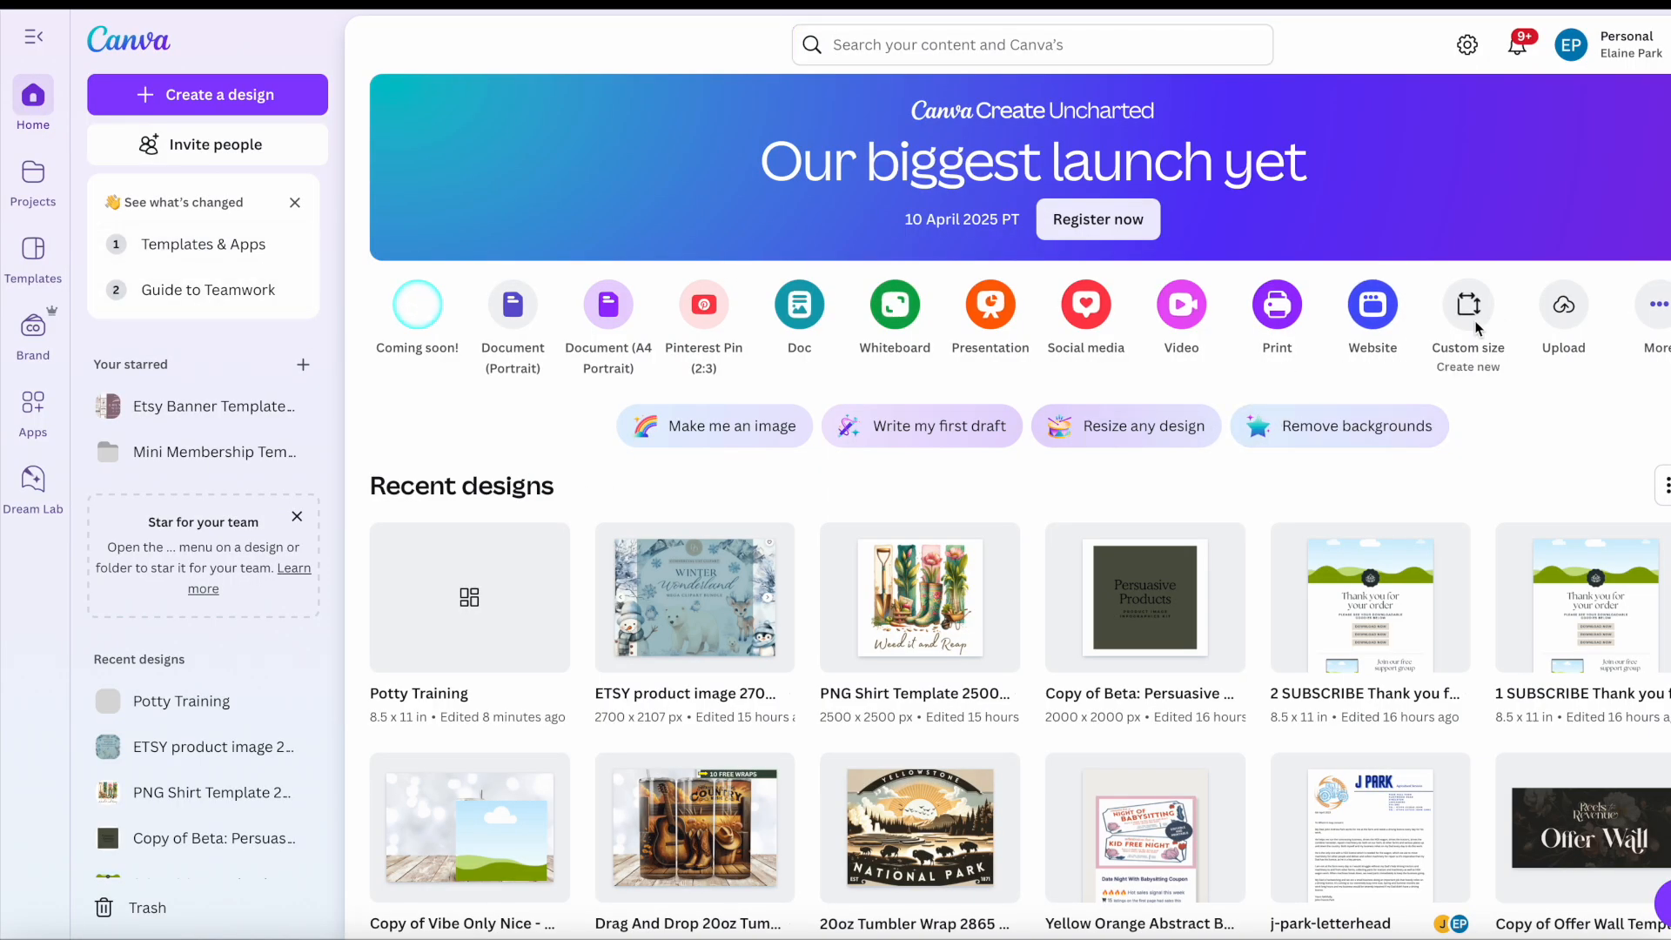
Step: Switch to Canva and create a new custom-size design of 8.5 × 11 in
click(1477, 328)
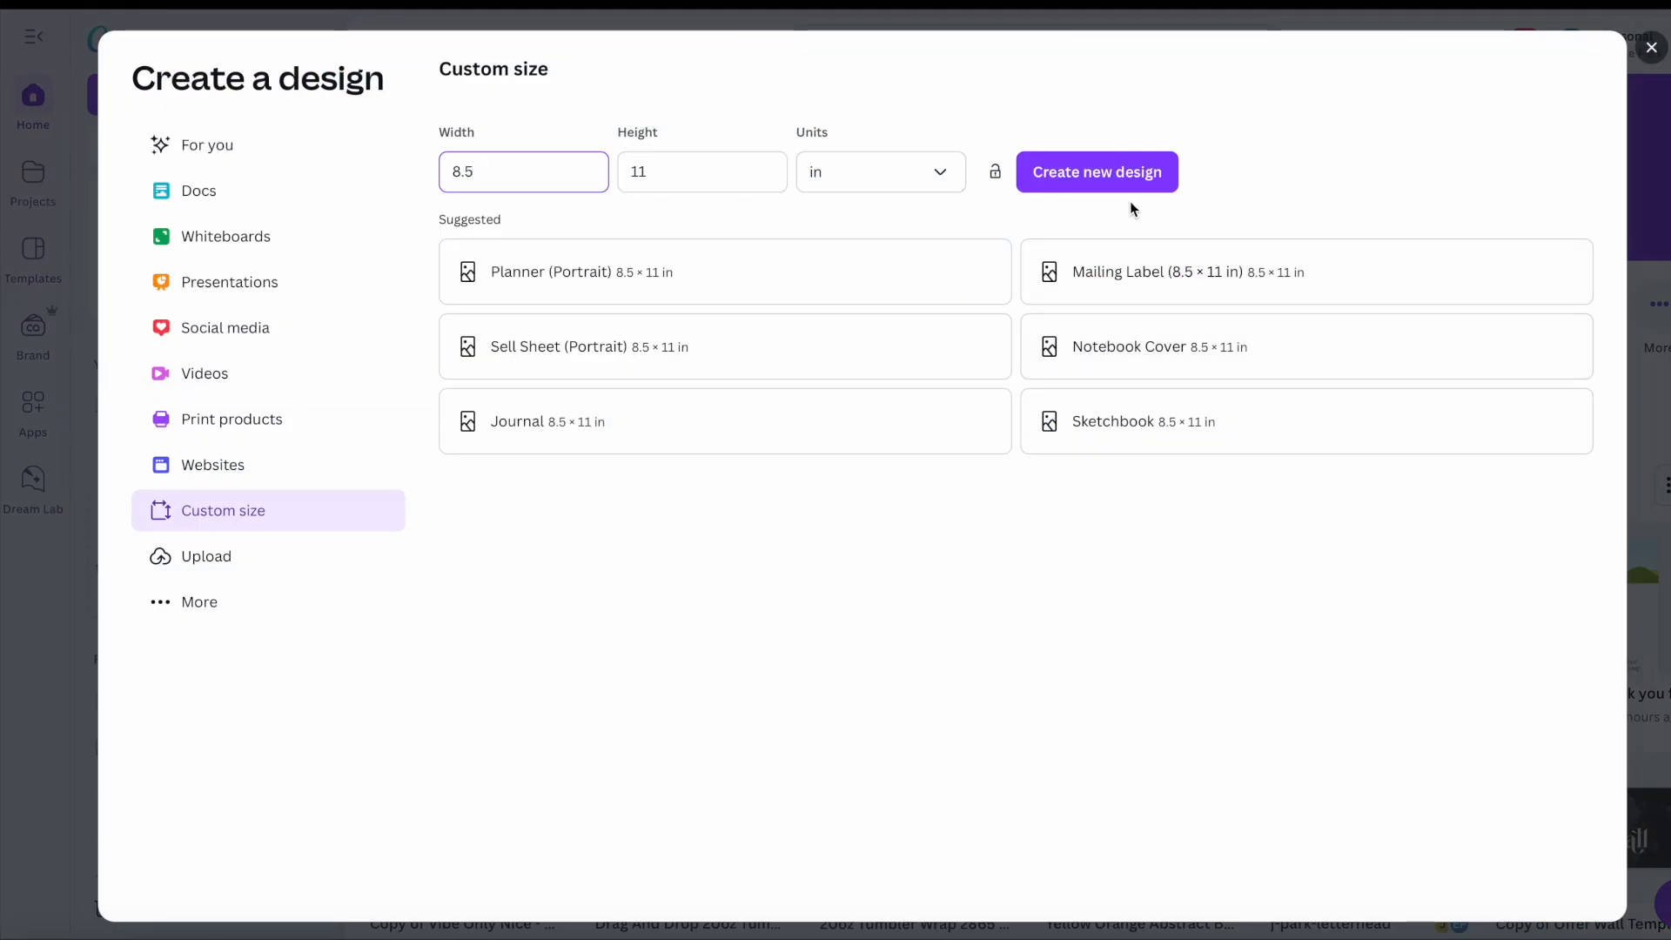
click(1103, 174)
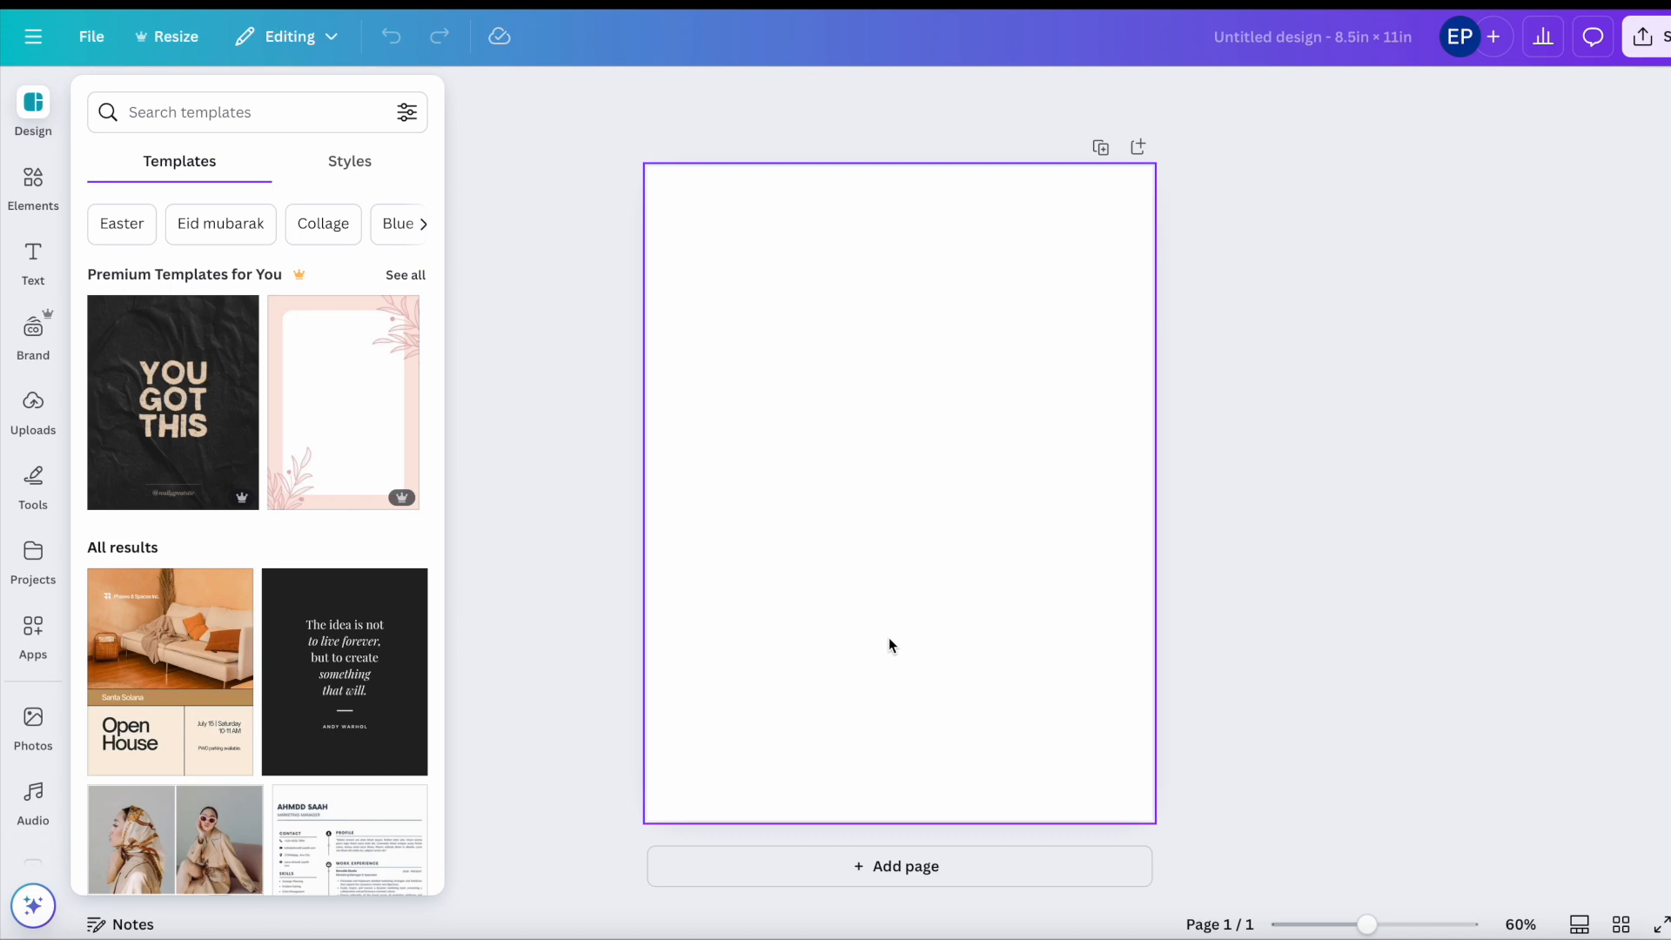
Step: Add a square shape and stretch it into a wide rectangle across the upper part of the page
click(33, 184)
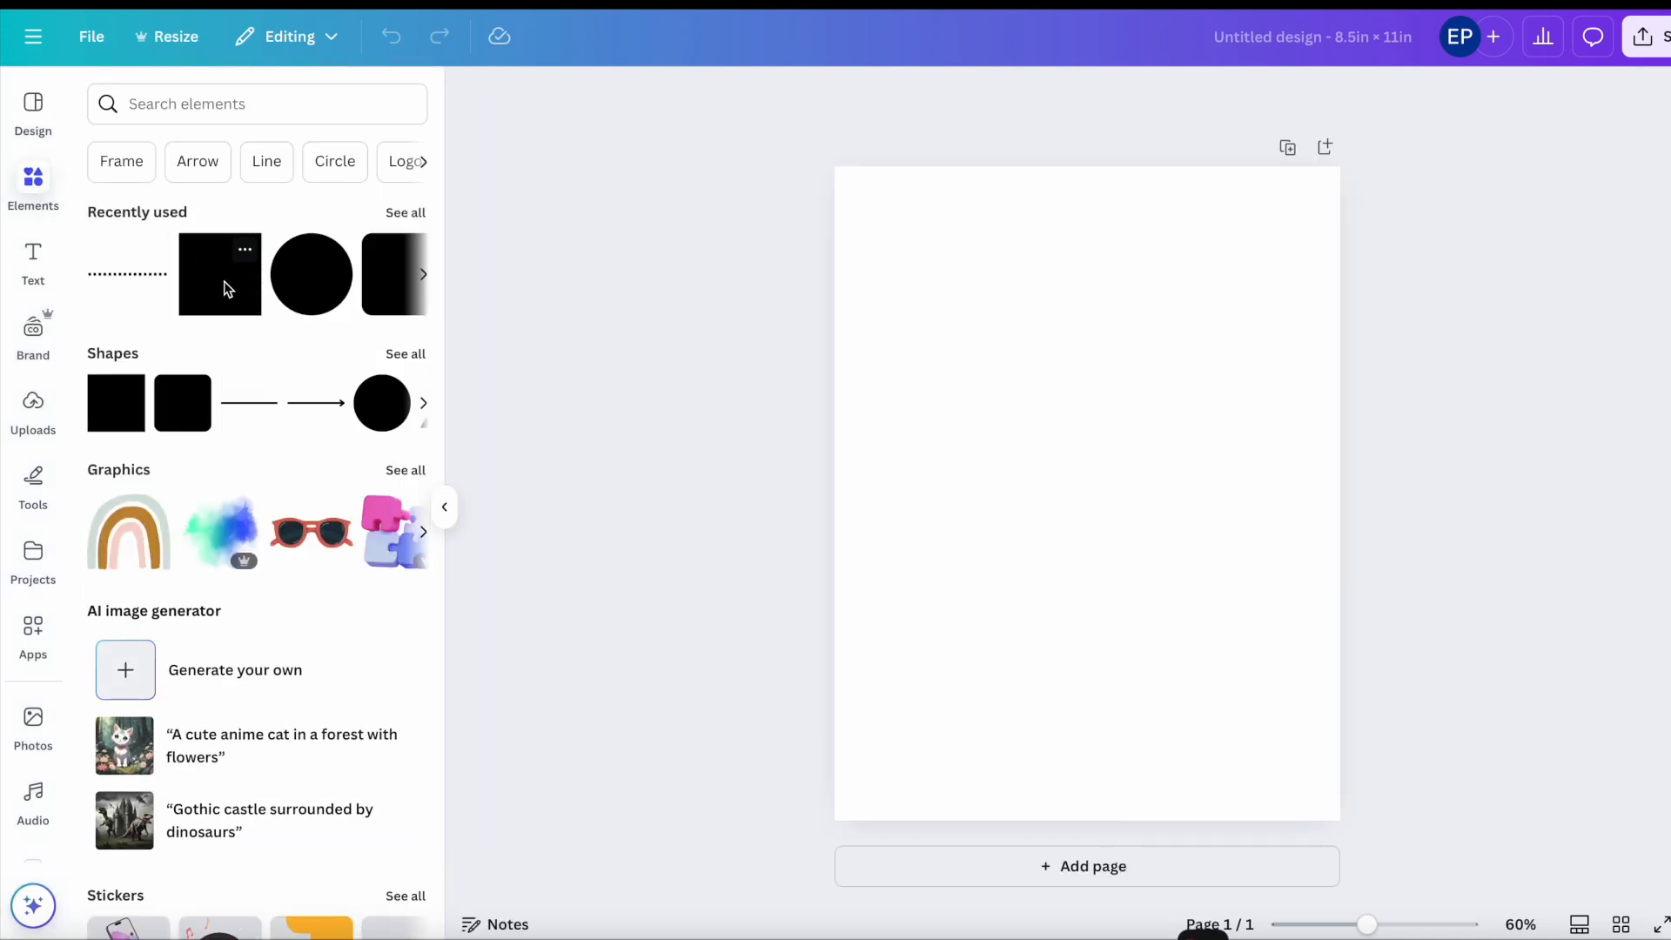
click(228, 288)
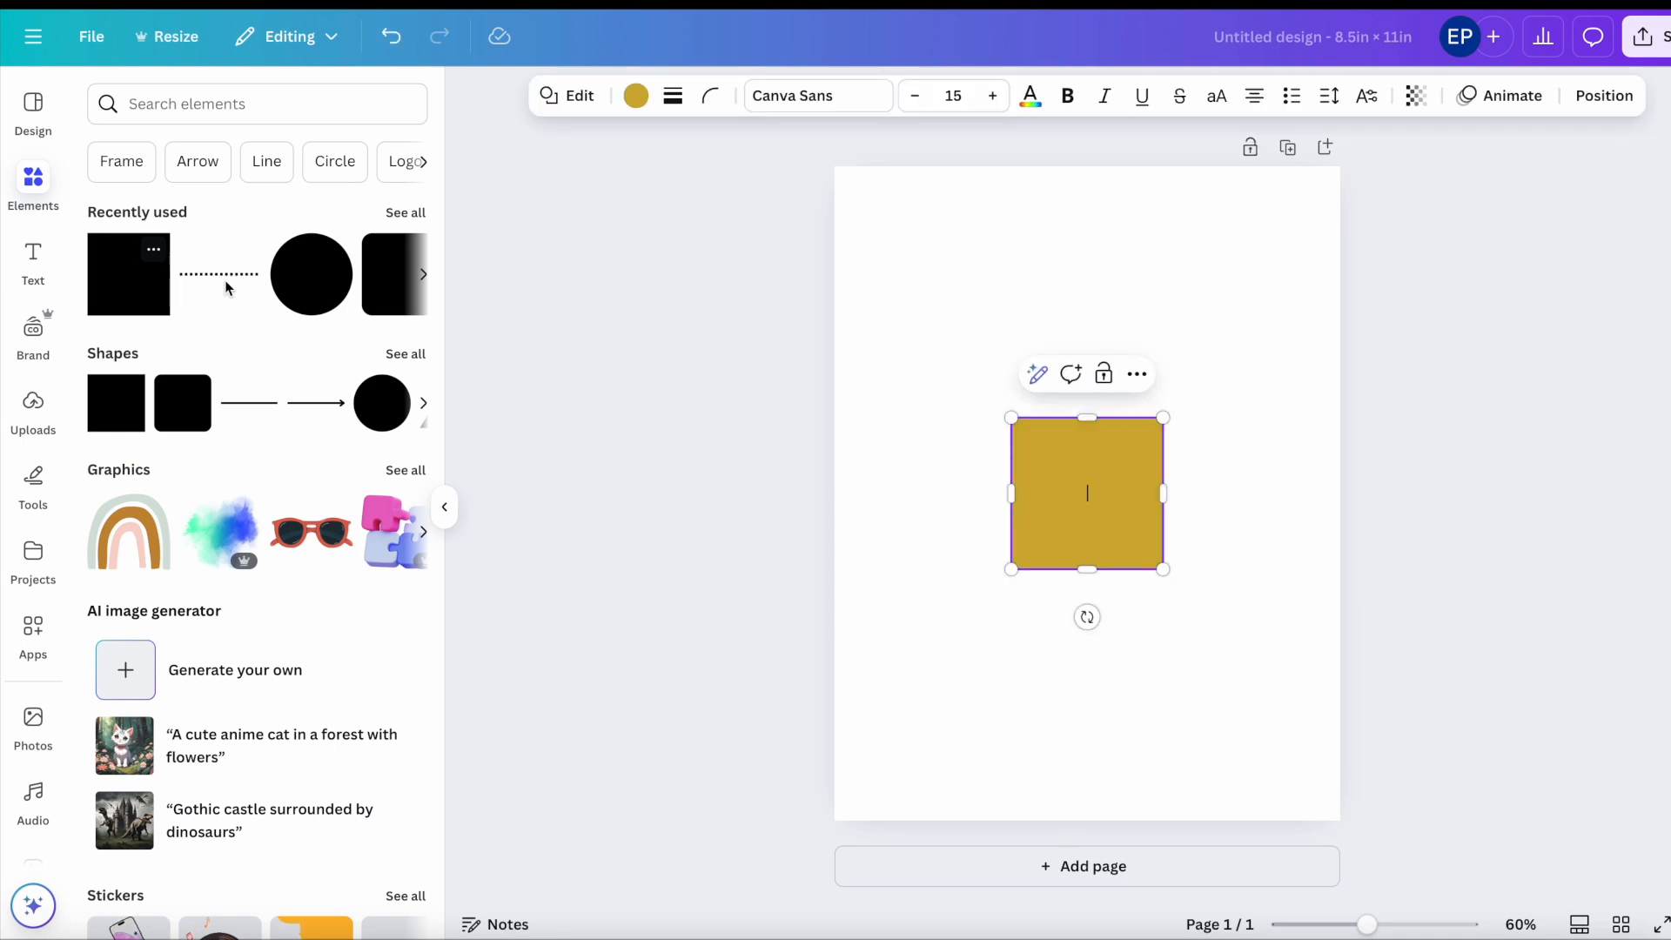
drag(1077, 500, 1322, 275)
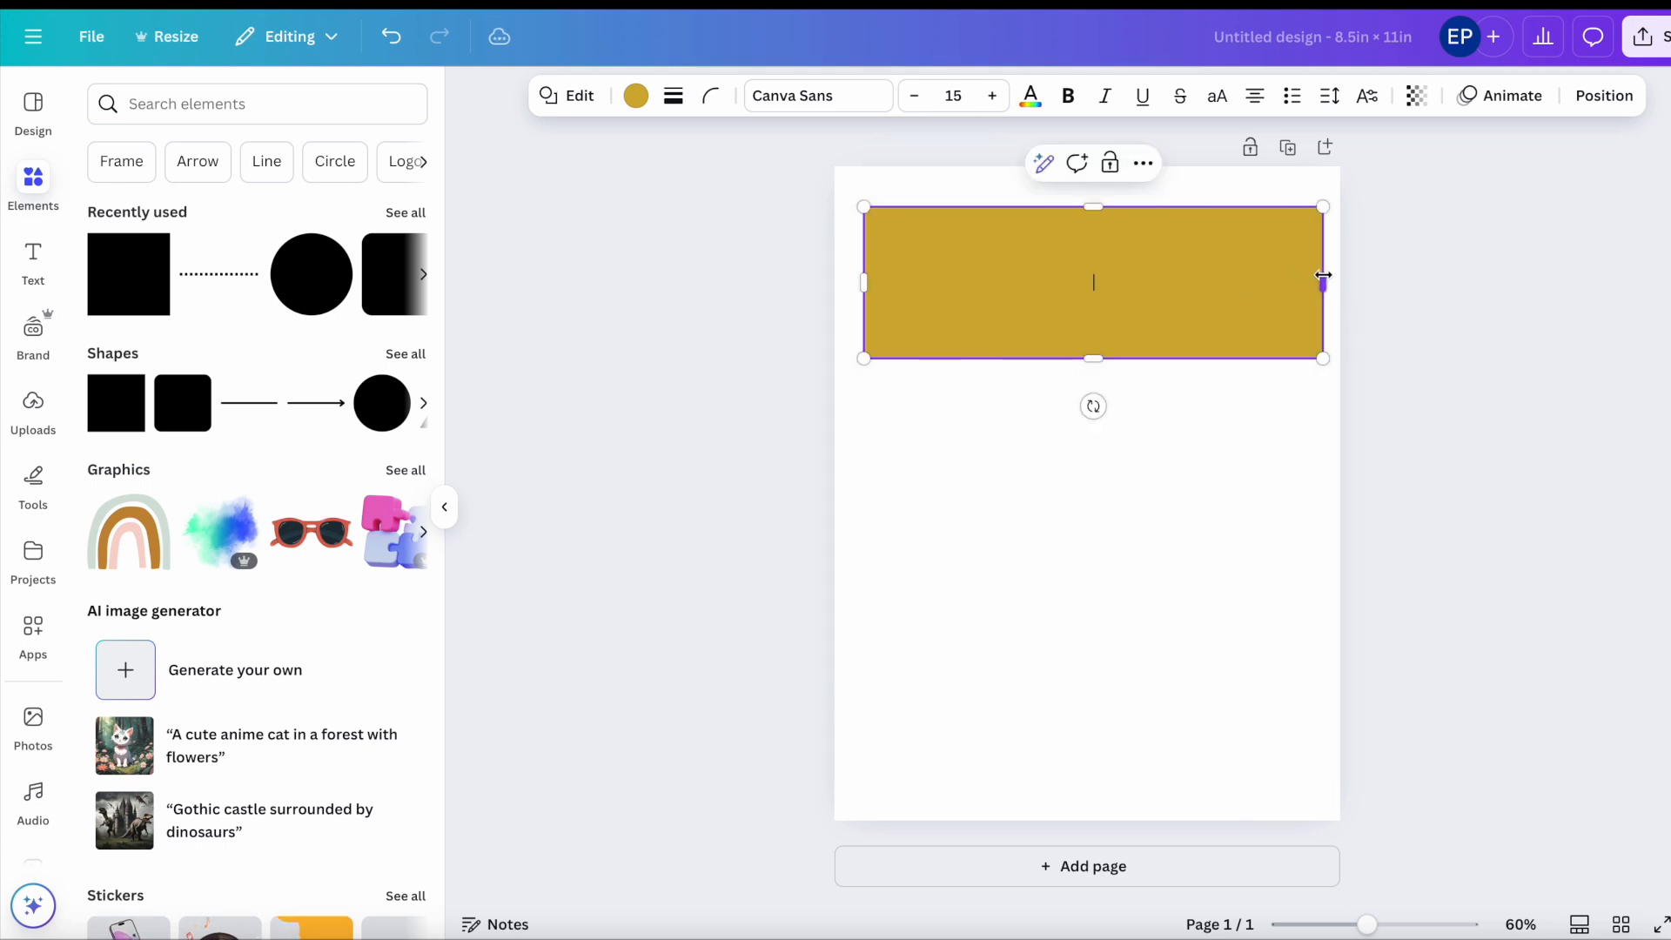
drag(1093, 358, 1090, 414)
Step: Try filling the page with three stacked vouchers by moving the rectangle up and duplicating it twice below
click(1108, 551)
drag(1104, 328, 1088, 526)
click(1095, 436)
click(1096, 365)
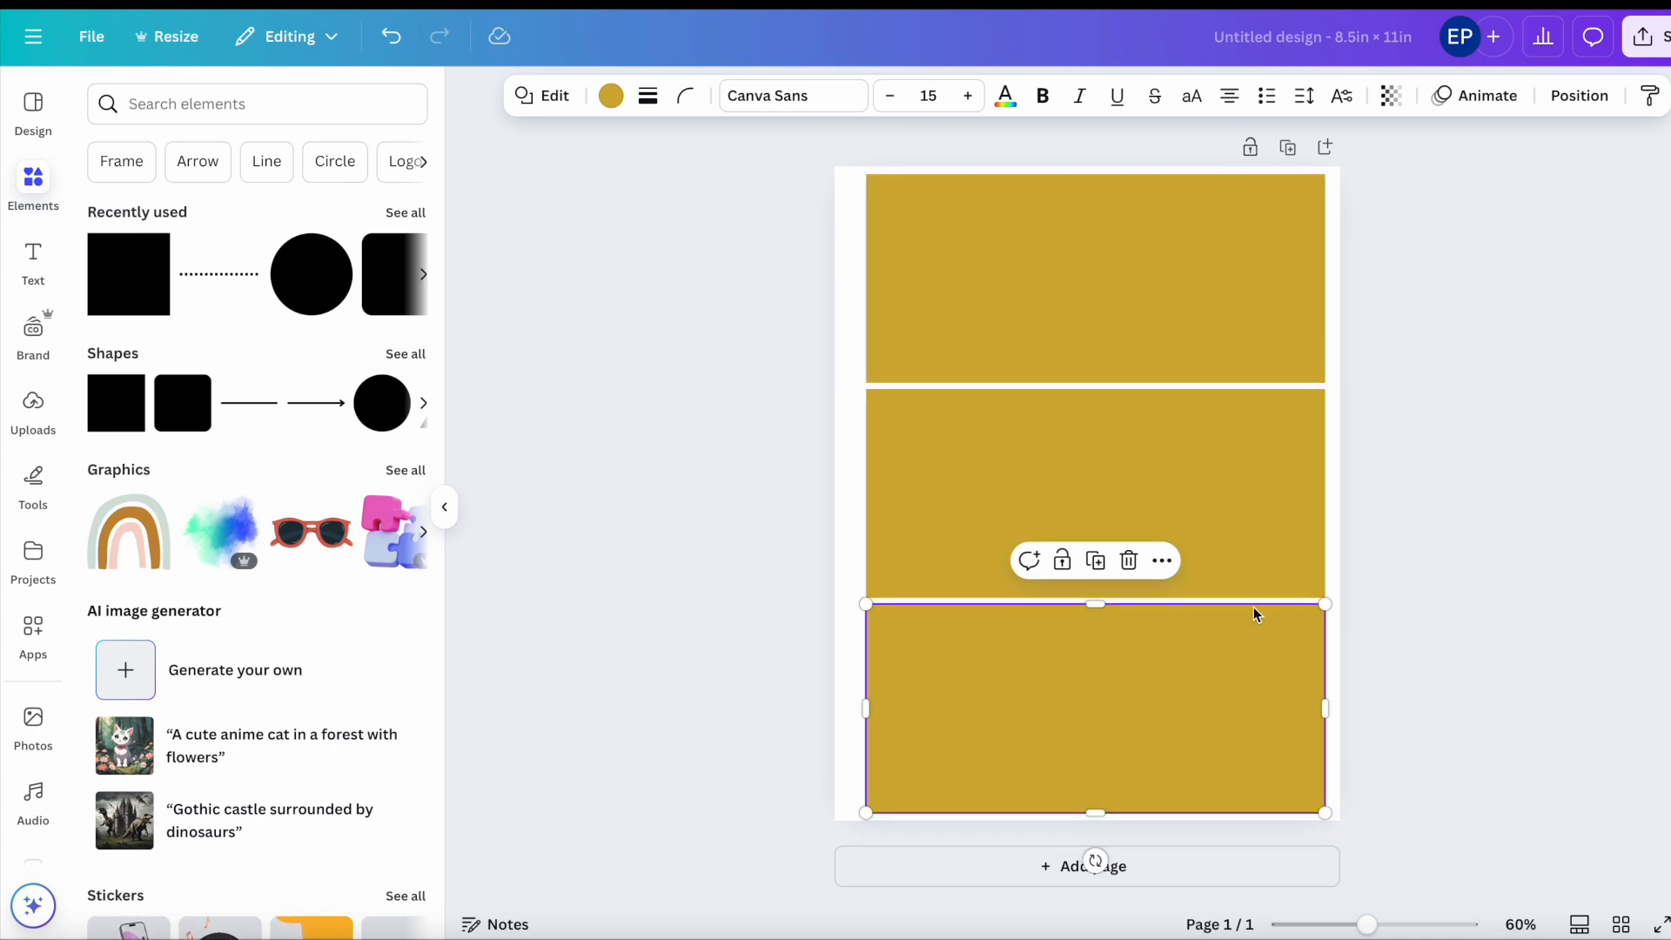
click(1321, 596)
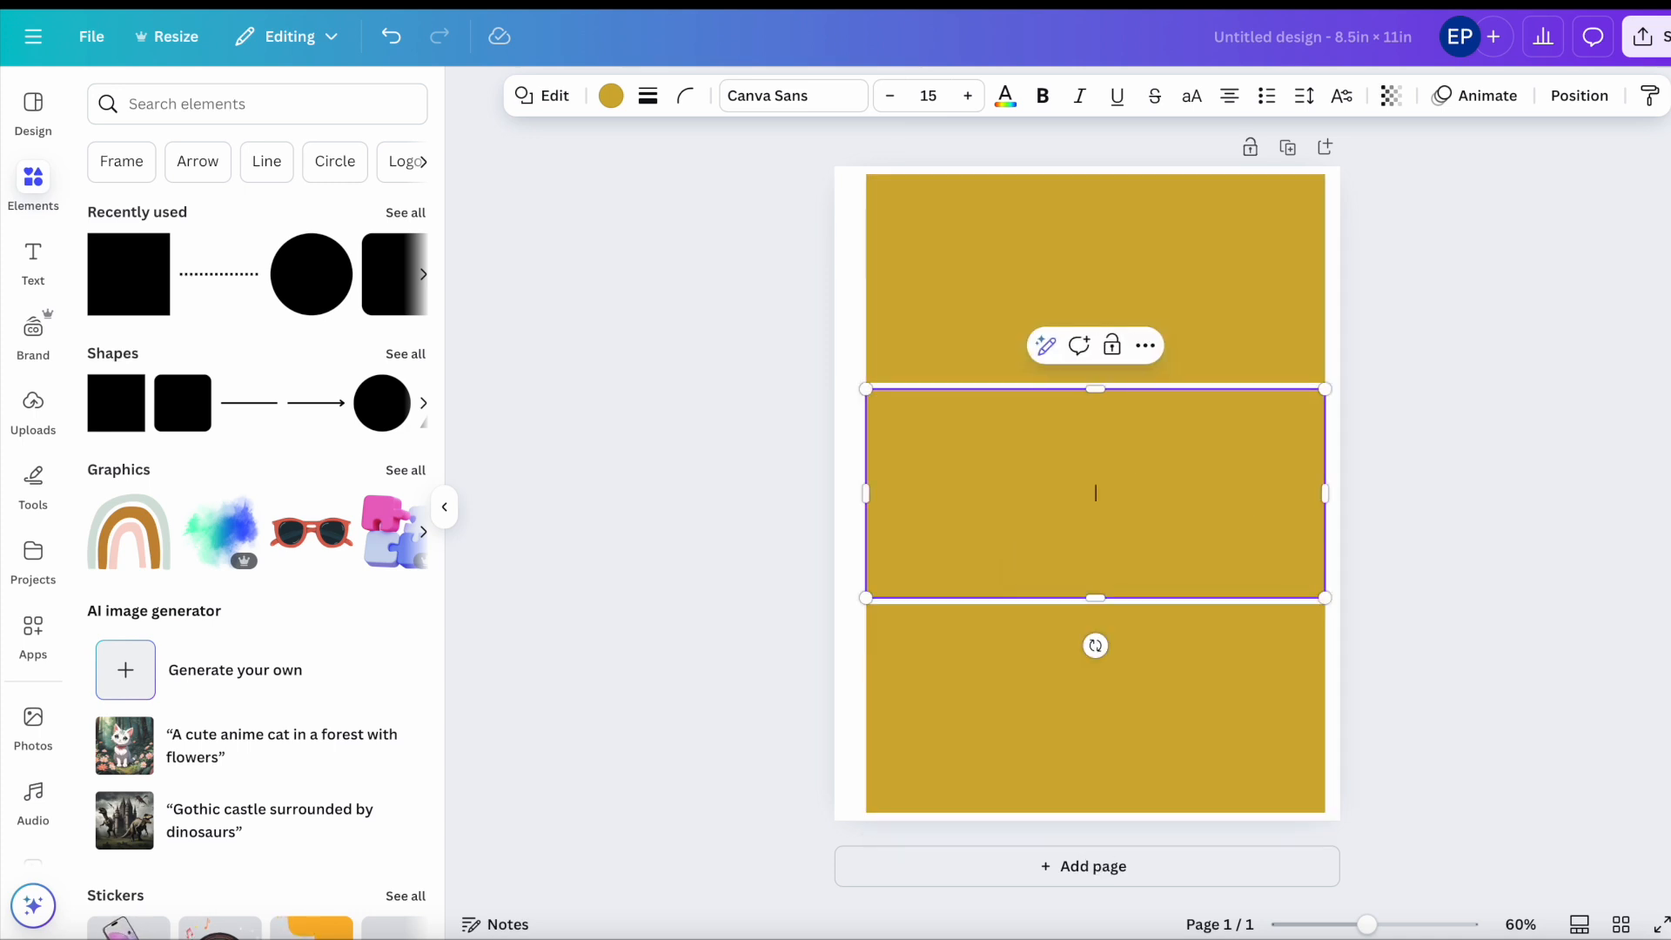
Step: Delete the two duplicate rectangles below the top one
click(1124, 726)
key(Delete)
click(1120, 532)
key(Delete)
key(ctrl+z)
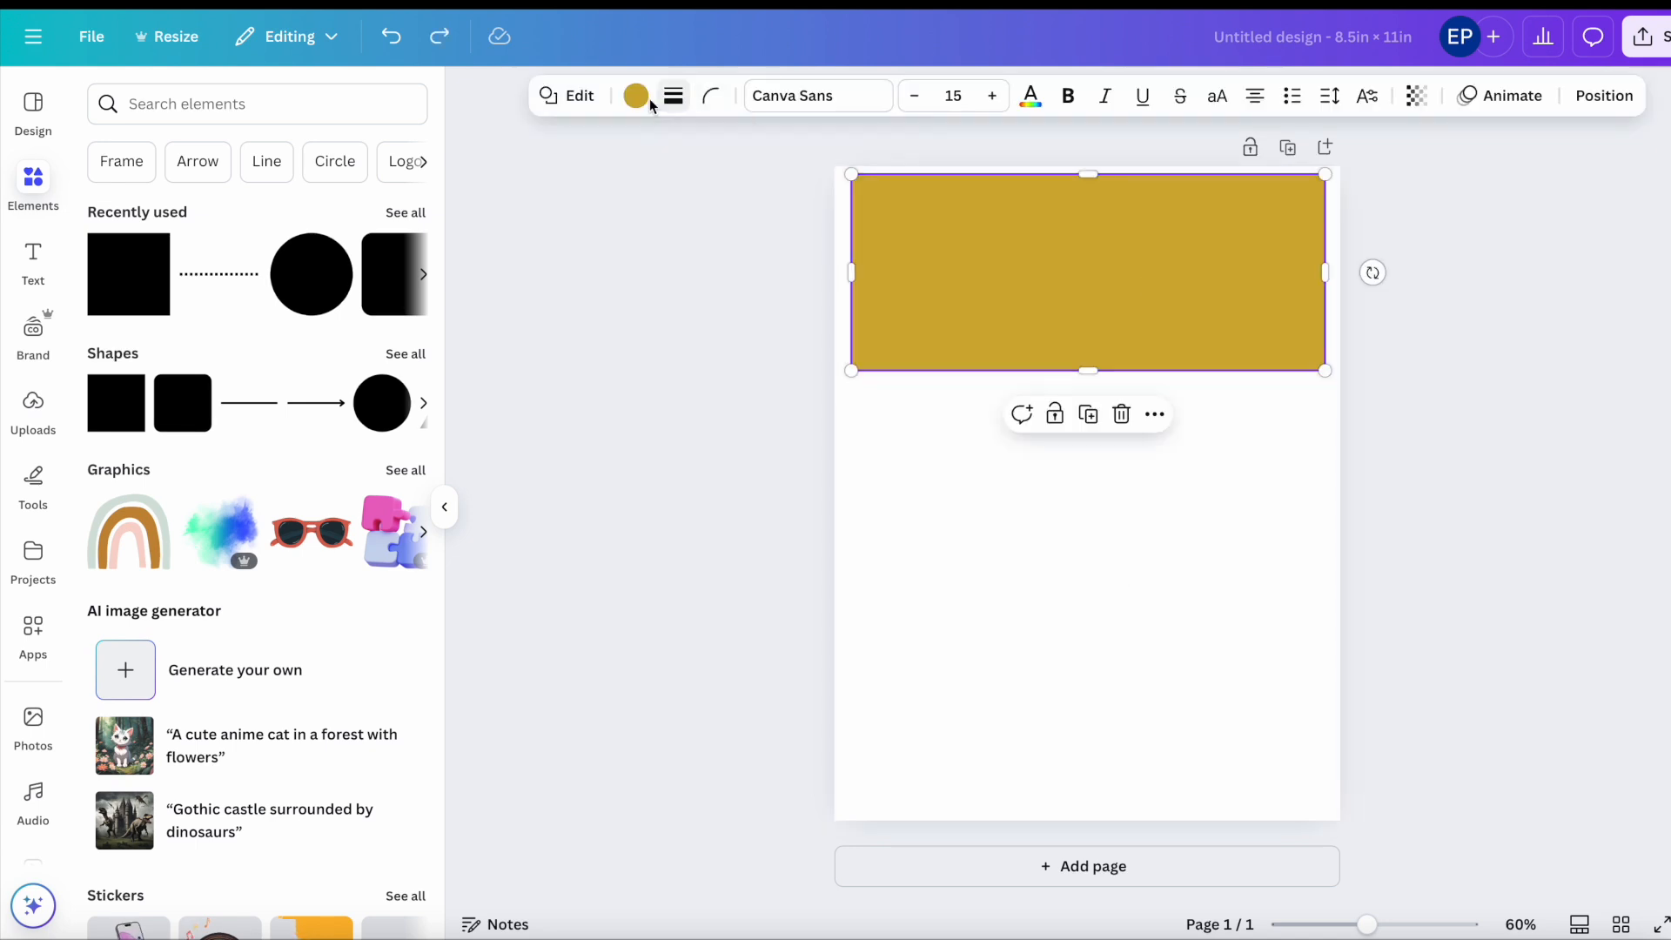
Step: Remove the rectangle's fill colour and give it a solid border with a weight of 3
click(635, 94)
click(172, 255)
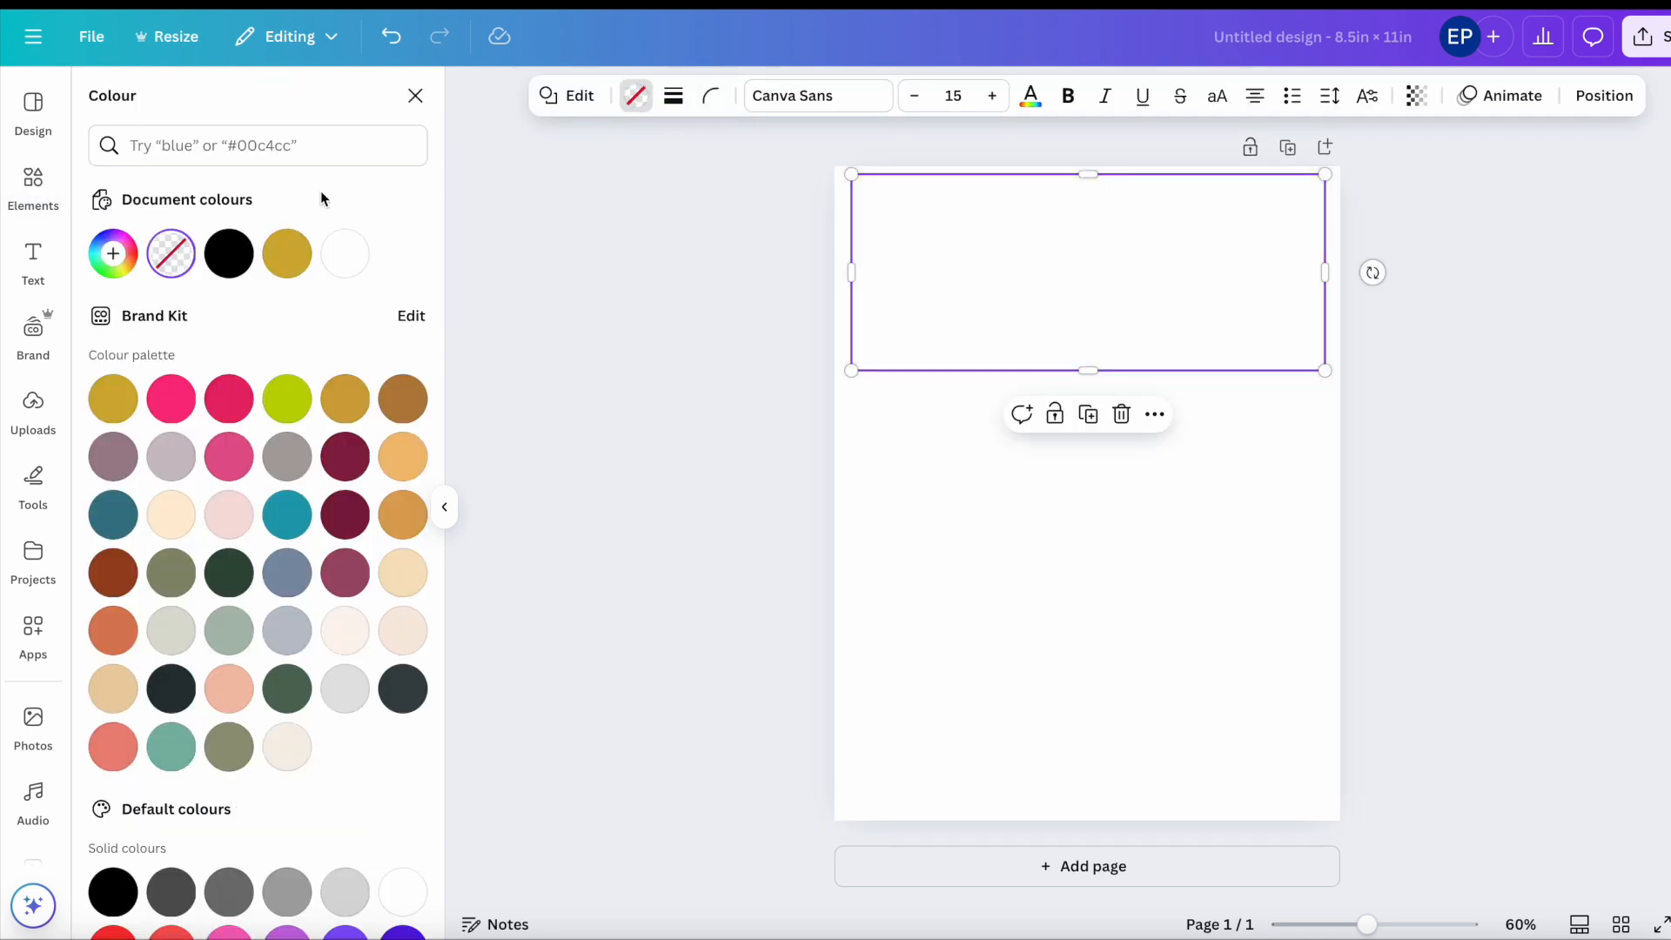
click(673, 97)
drag(551, 232, 552, 237)
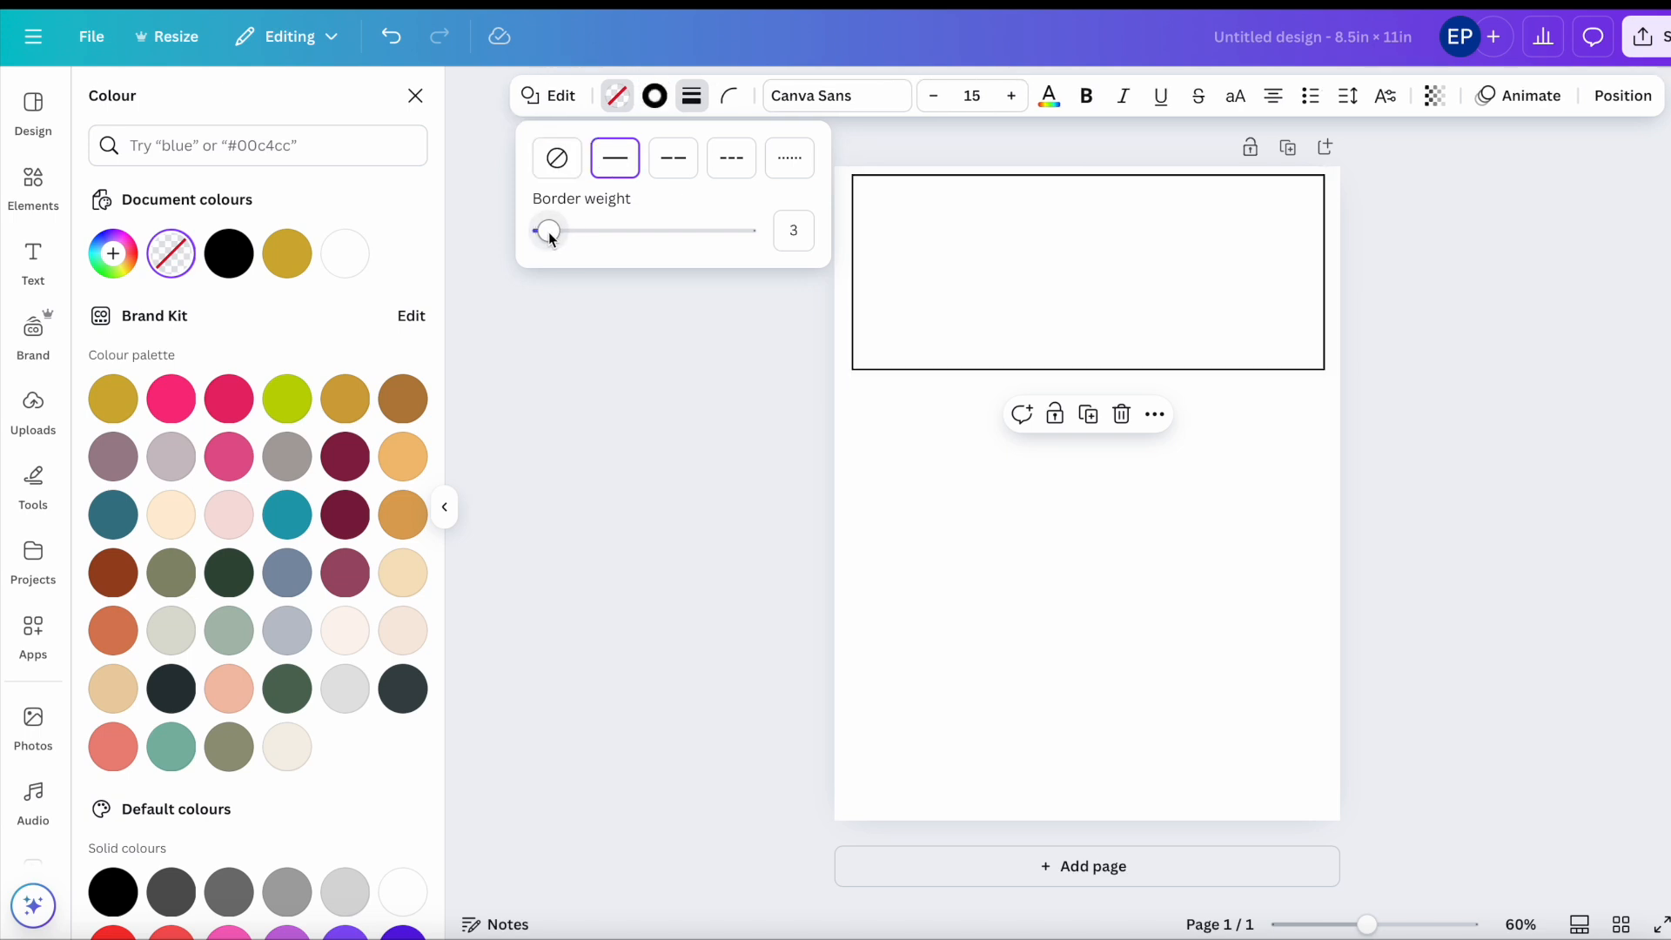
Step: Change the rectangle's border colour to dark grey from the default solid colours
scroll(207, 587, down, 1)
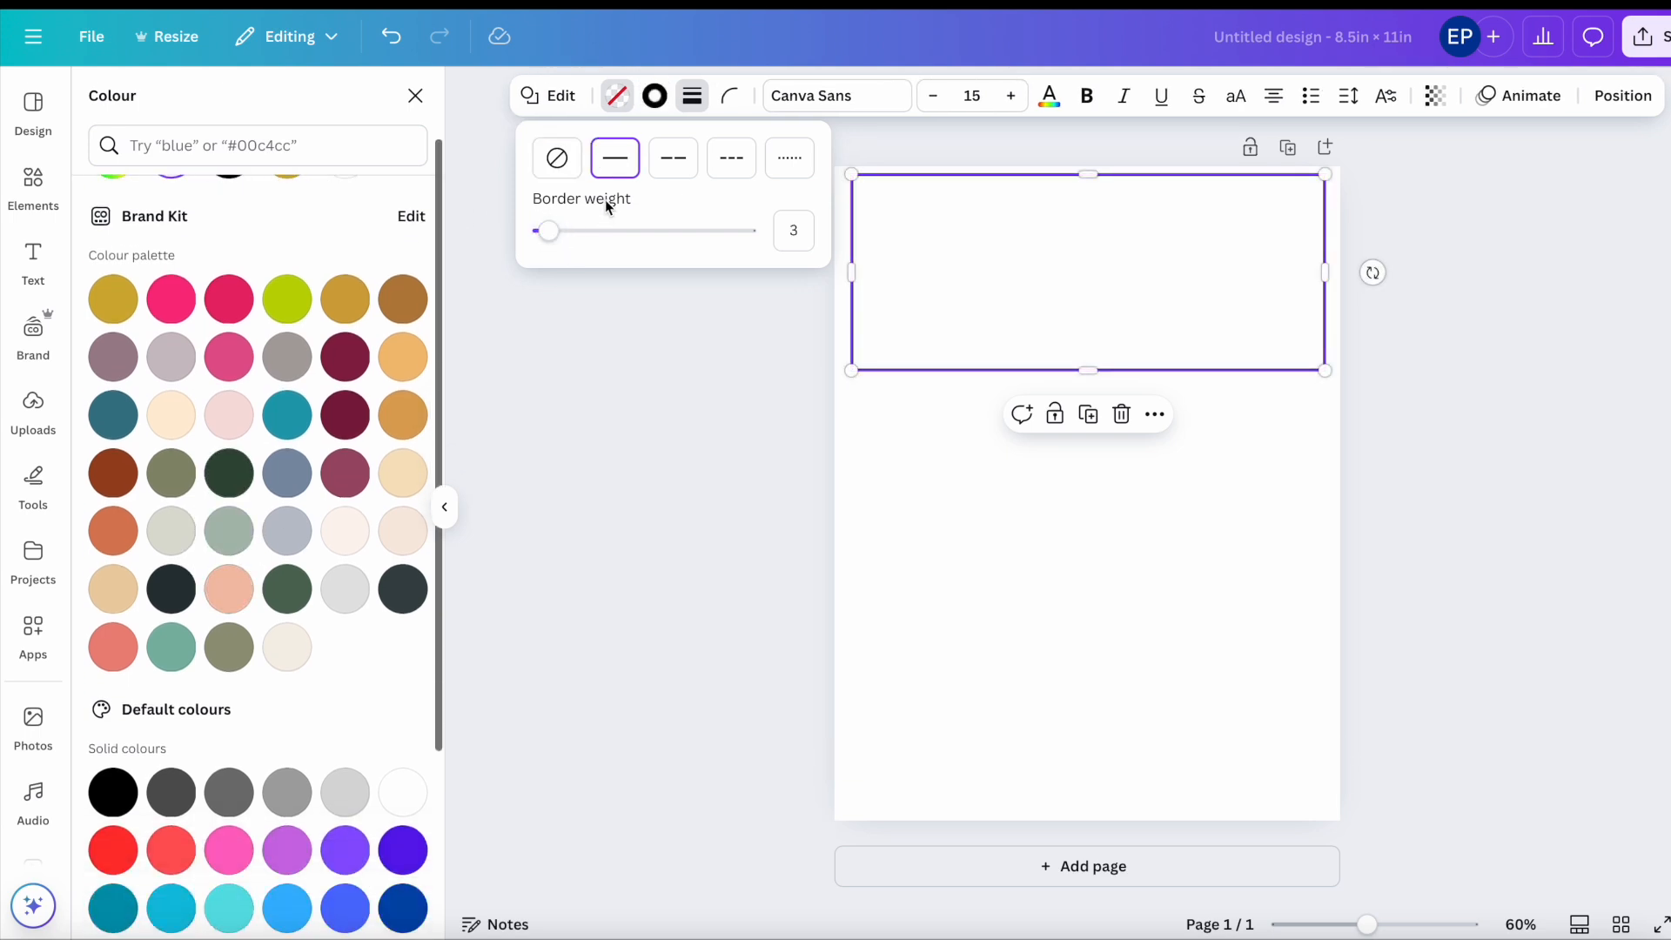
click(654, 96)
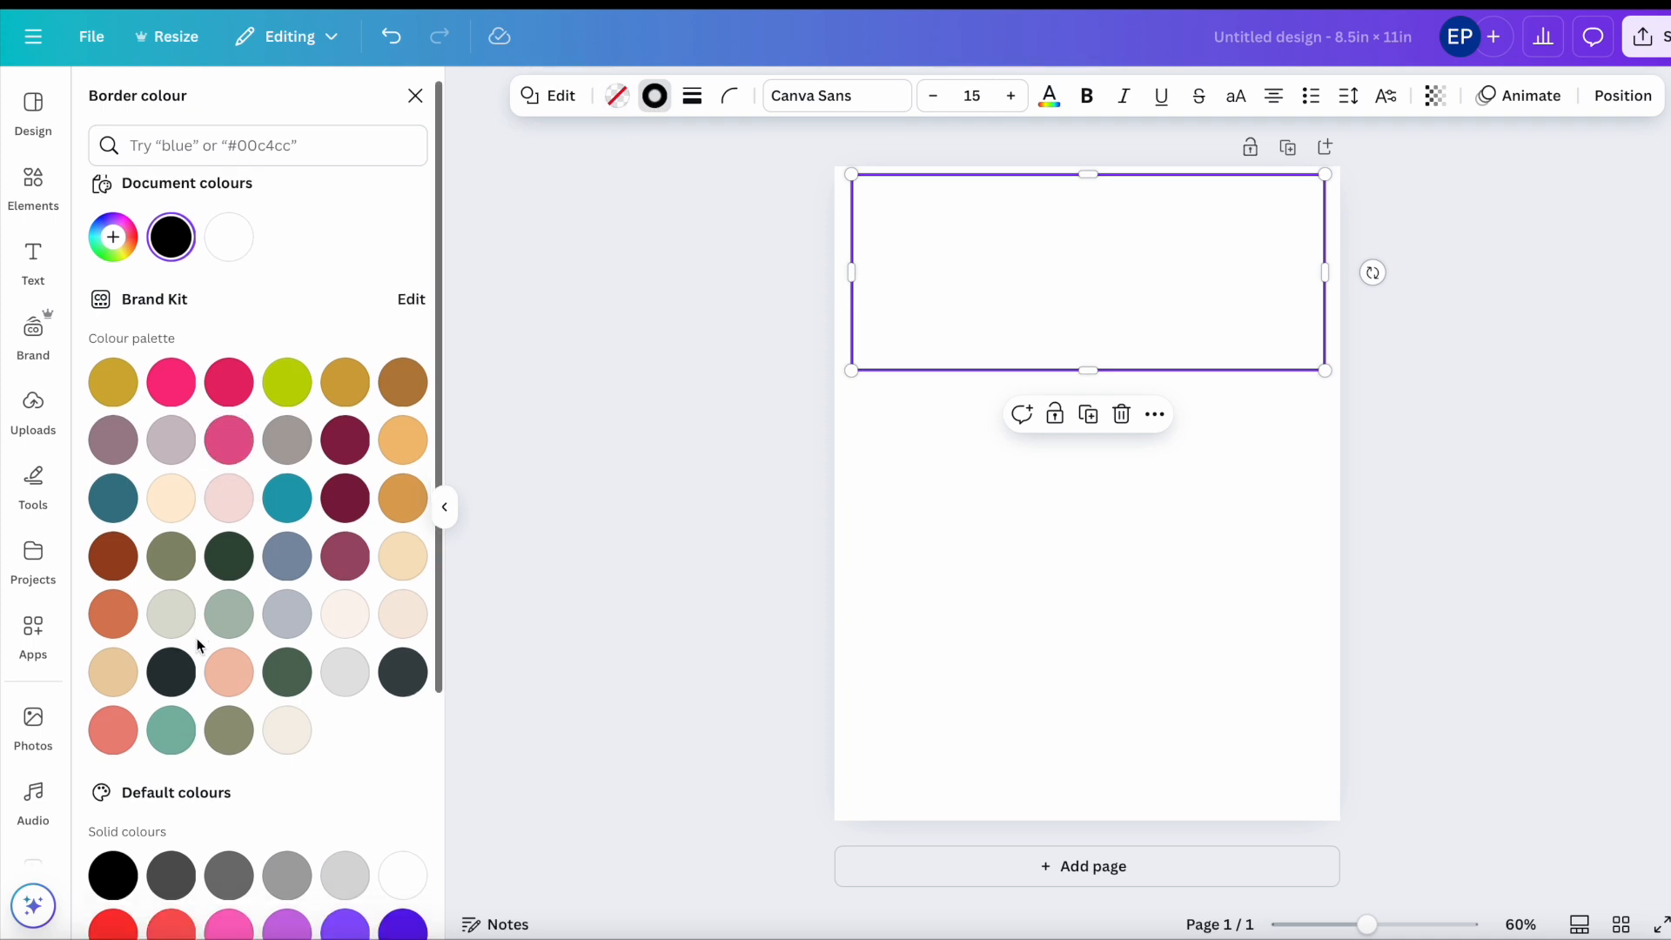
scroll(197, 638, down, 1)
click(167, 780)
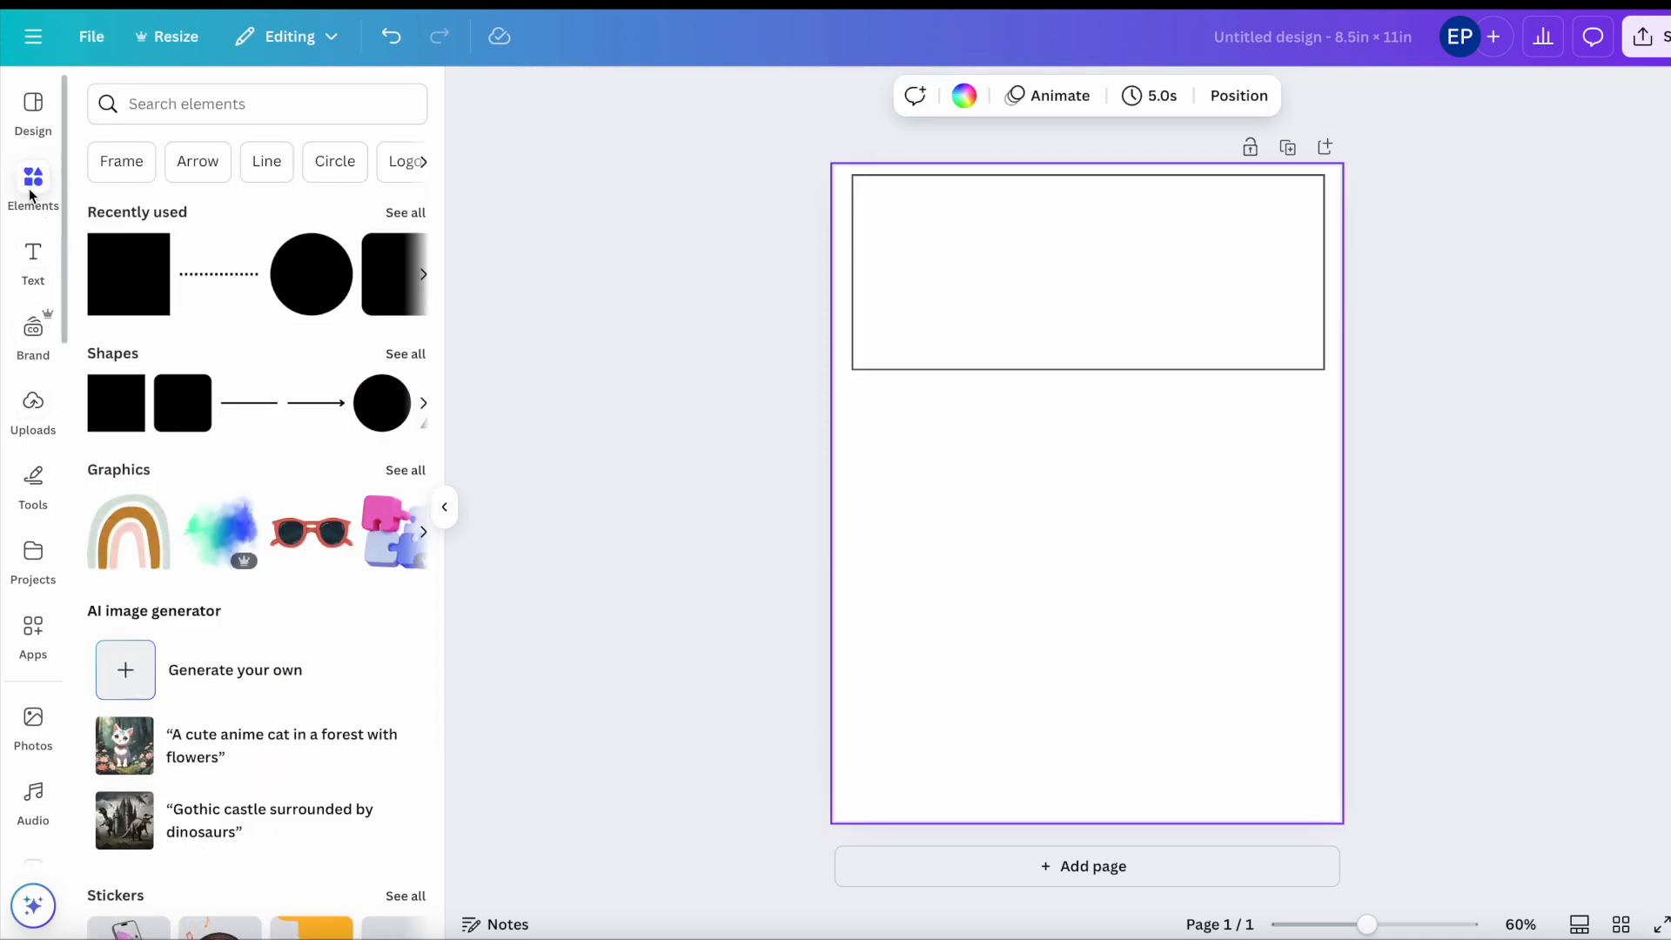
Step: Search the elements for "line", add the dotted line shape to the page and rotate it to vertical
click(32, 193)
click(196, 102)
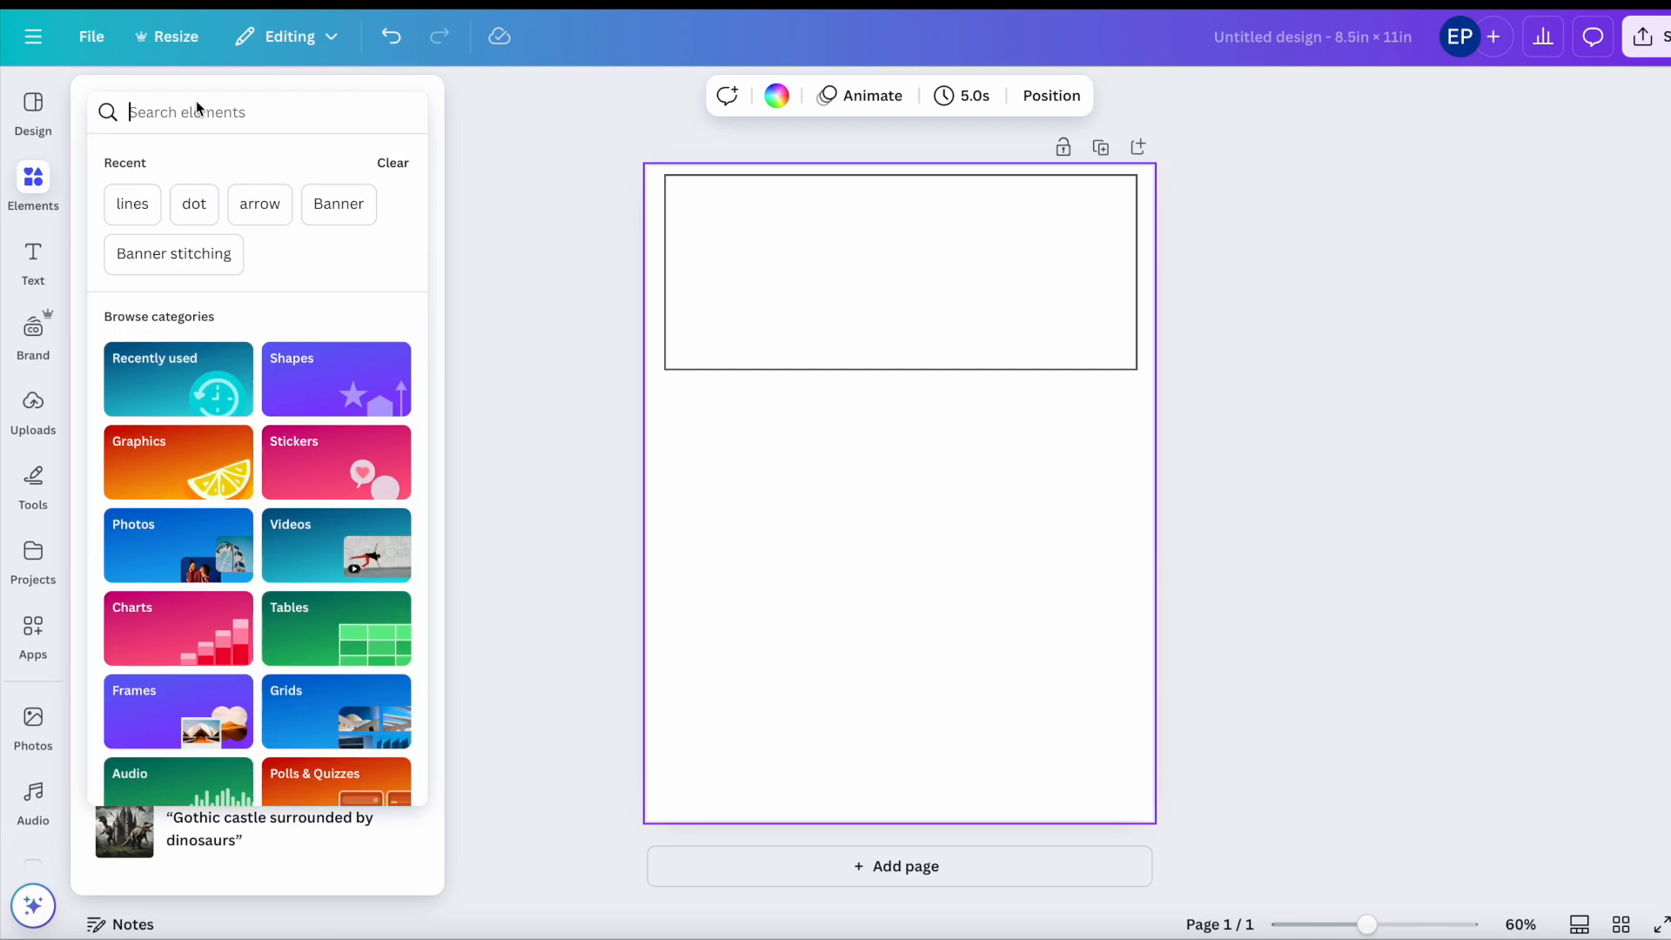
text(line)
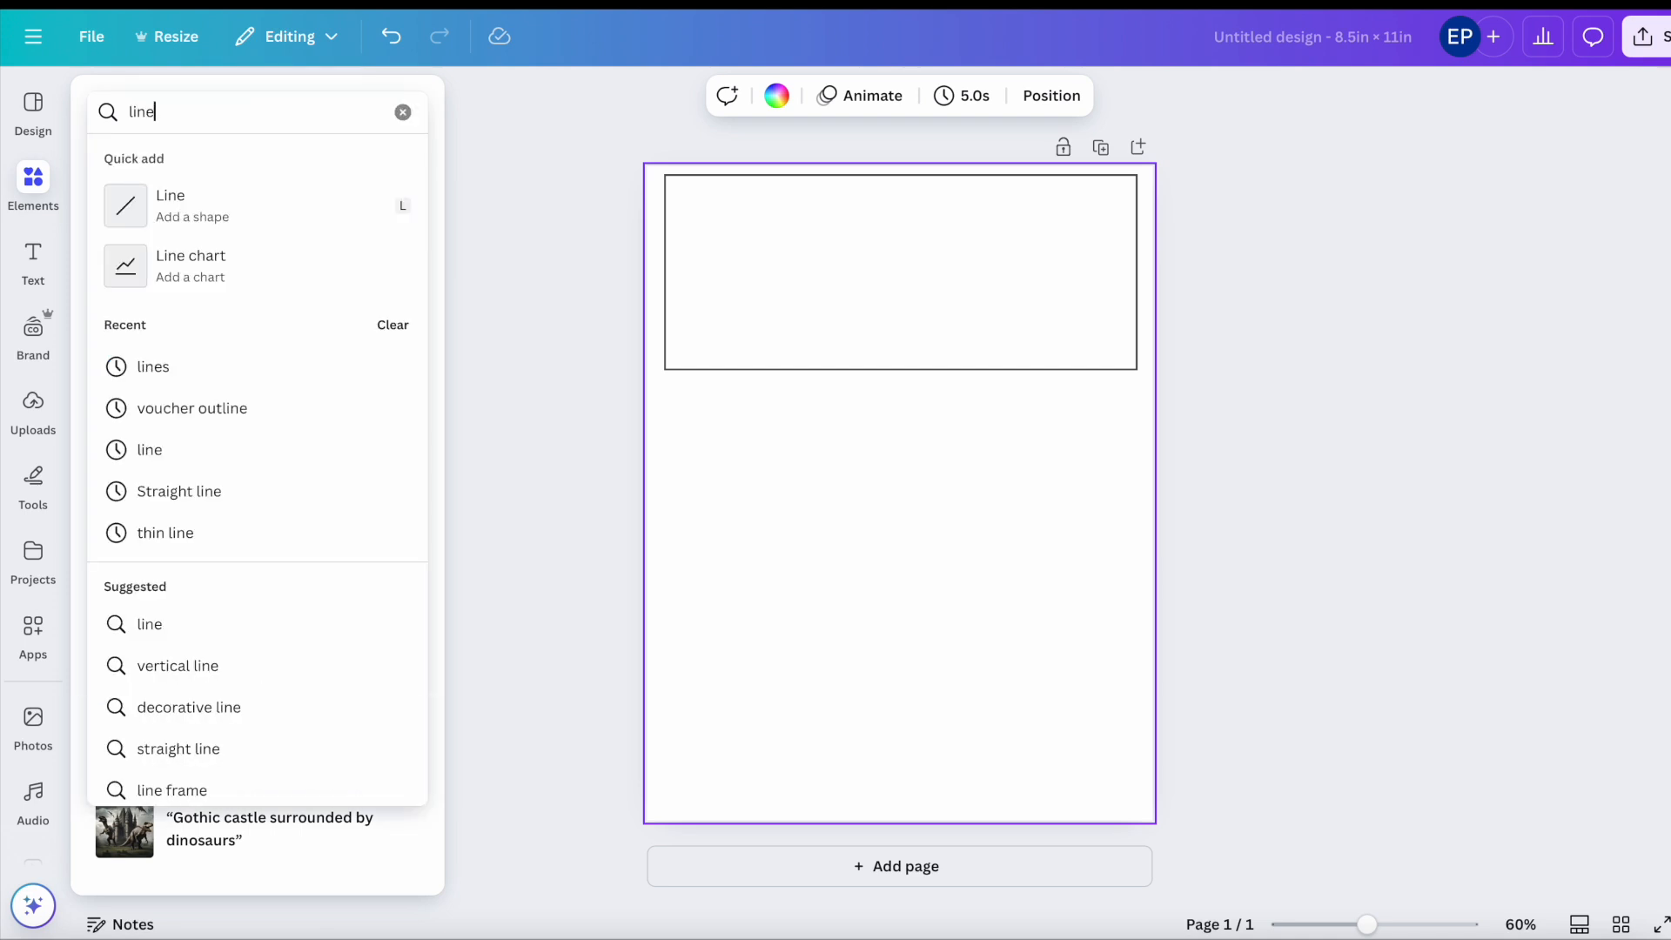
key(Return)
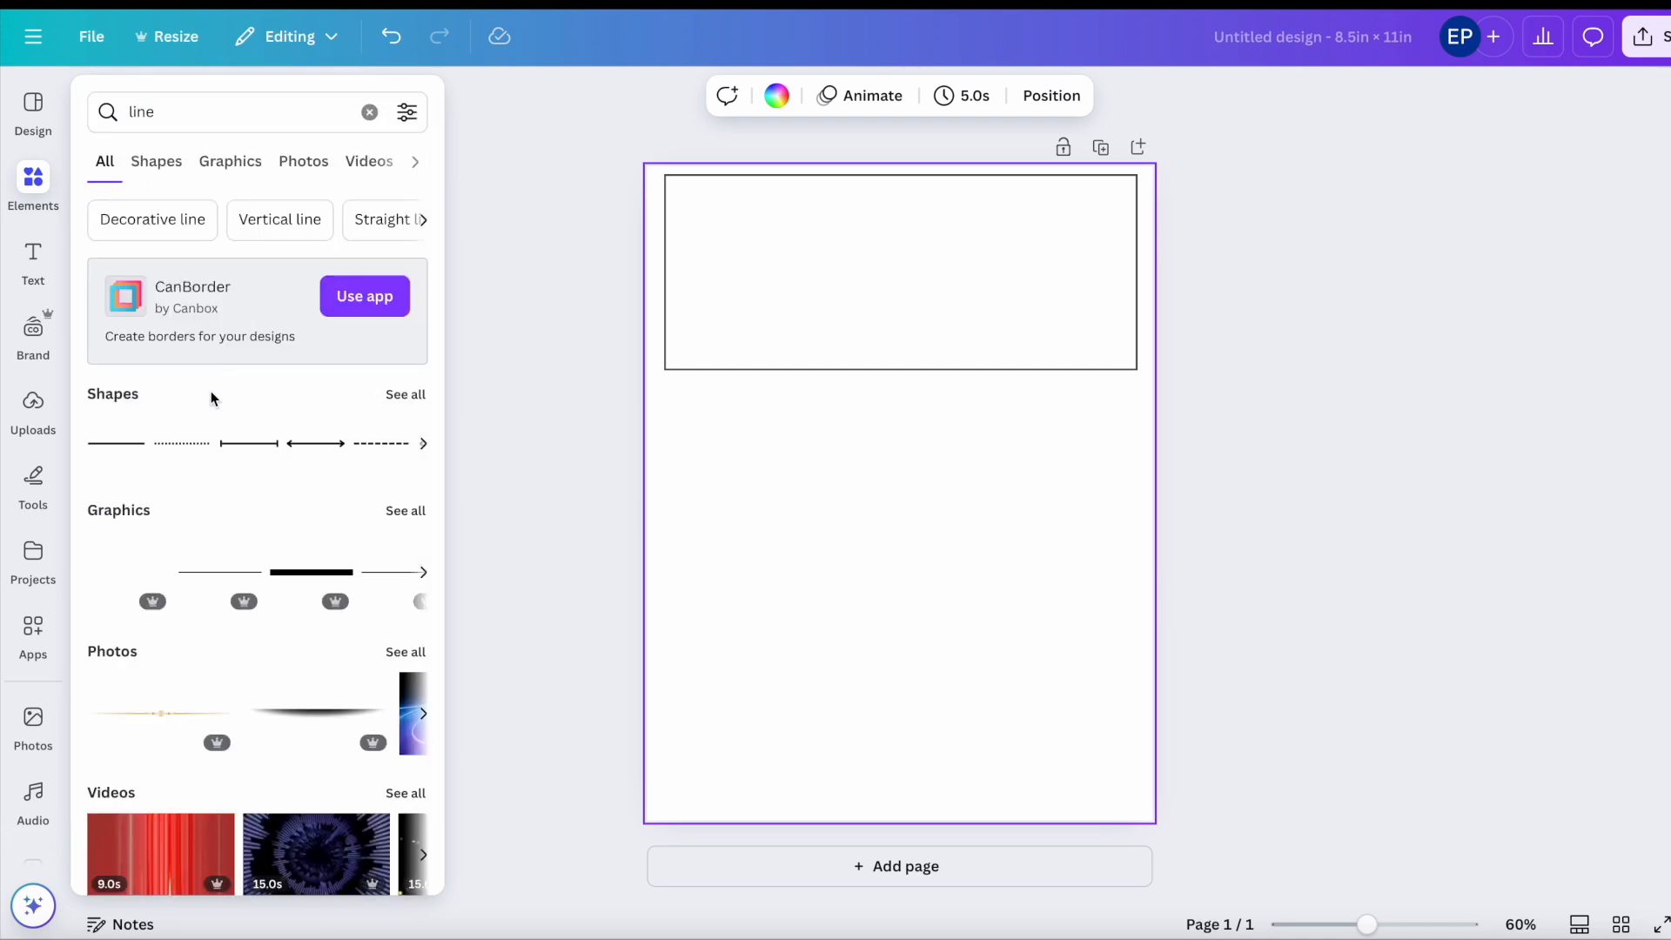
click(186, 444)
drag(896, 550, 794, 470)
click(954, 576)
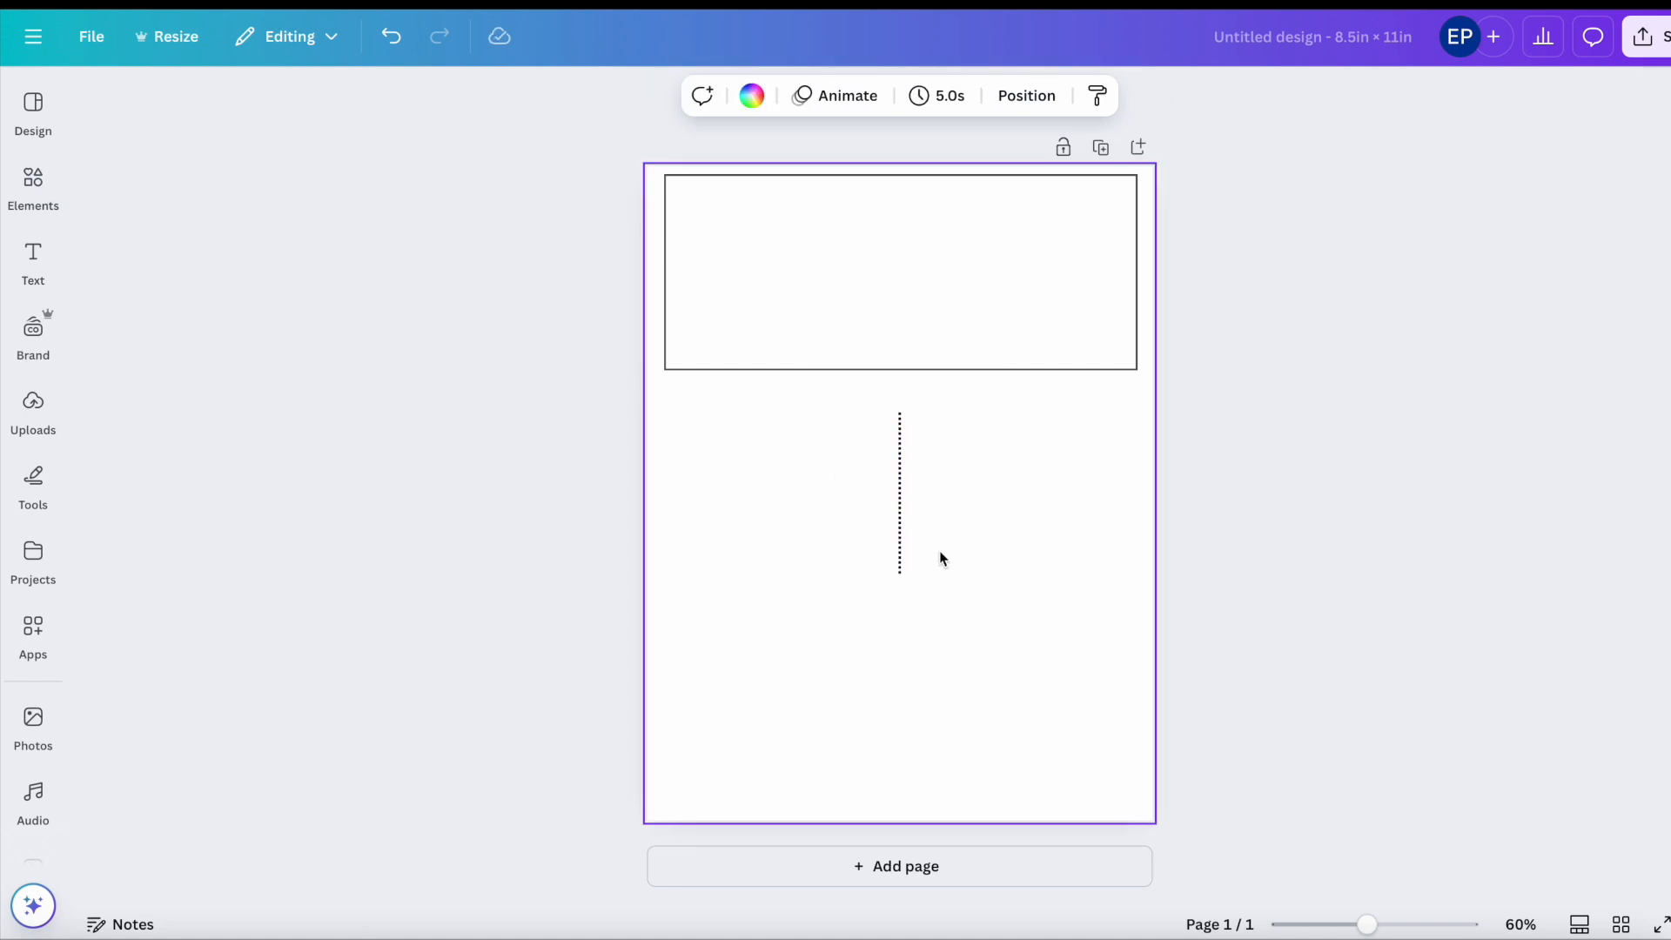
Step: Place the vertical dotted line near the rectangle's left edge, fit it to the rectangle's height, and duplicate it into three evenly spaced lines
drag(1370, 925, 1396, 925)
scroll(1236, 809, up, 3)
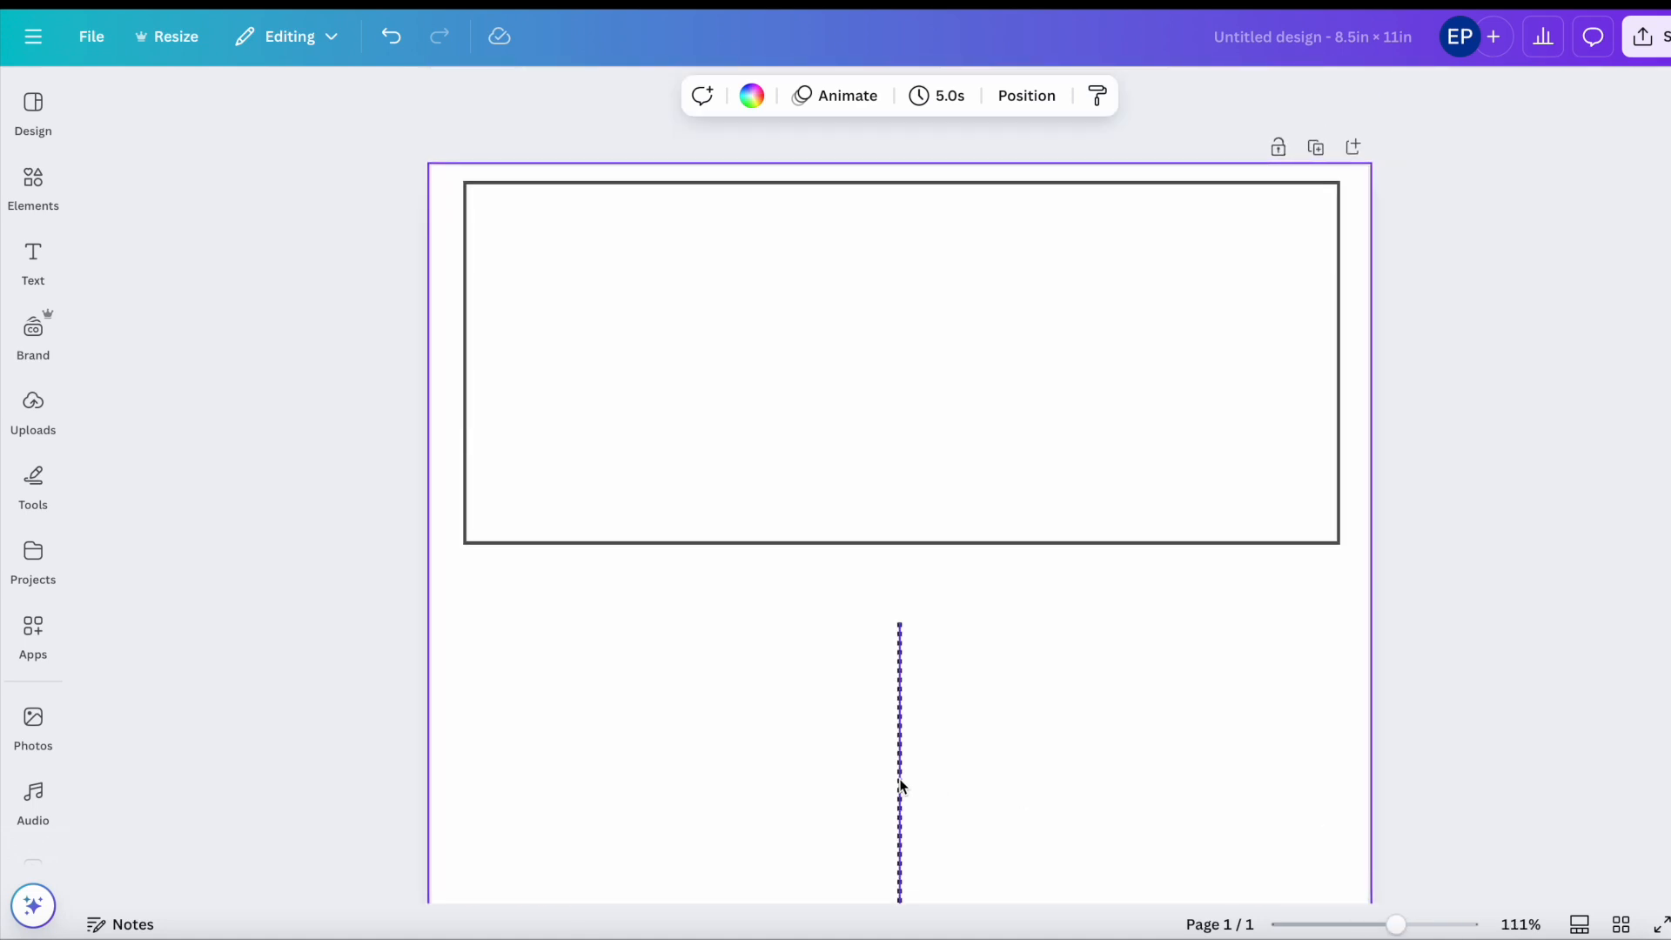
drag(898, 783, 530, 355)
drag(527, 492, 526, 523)
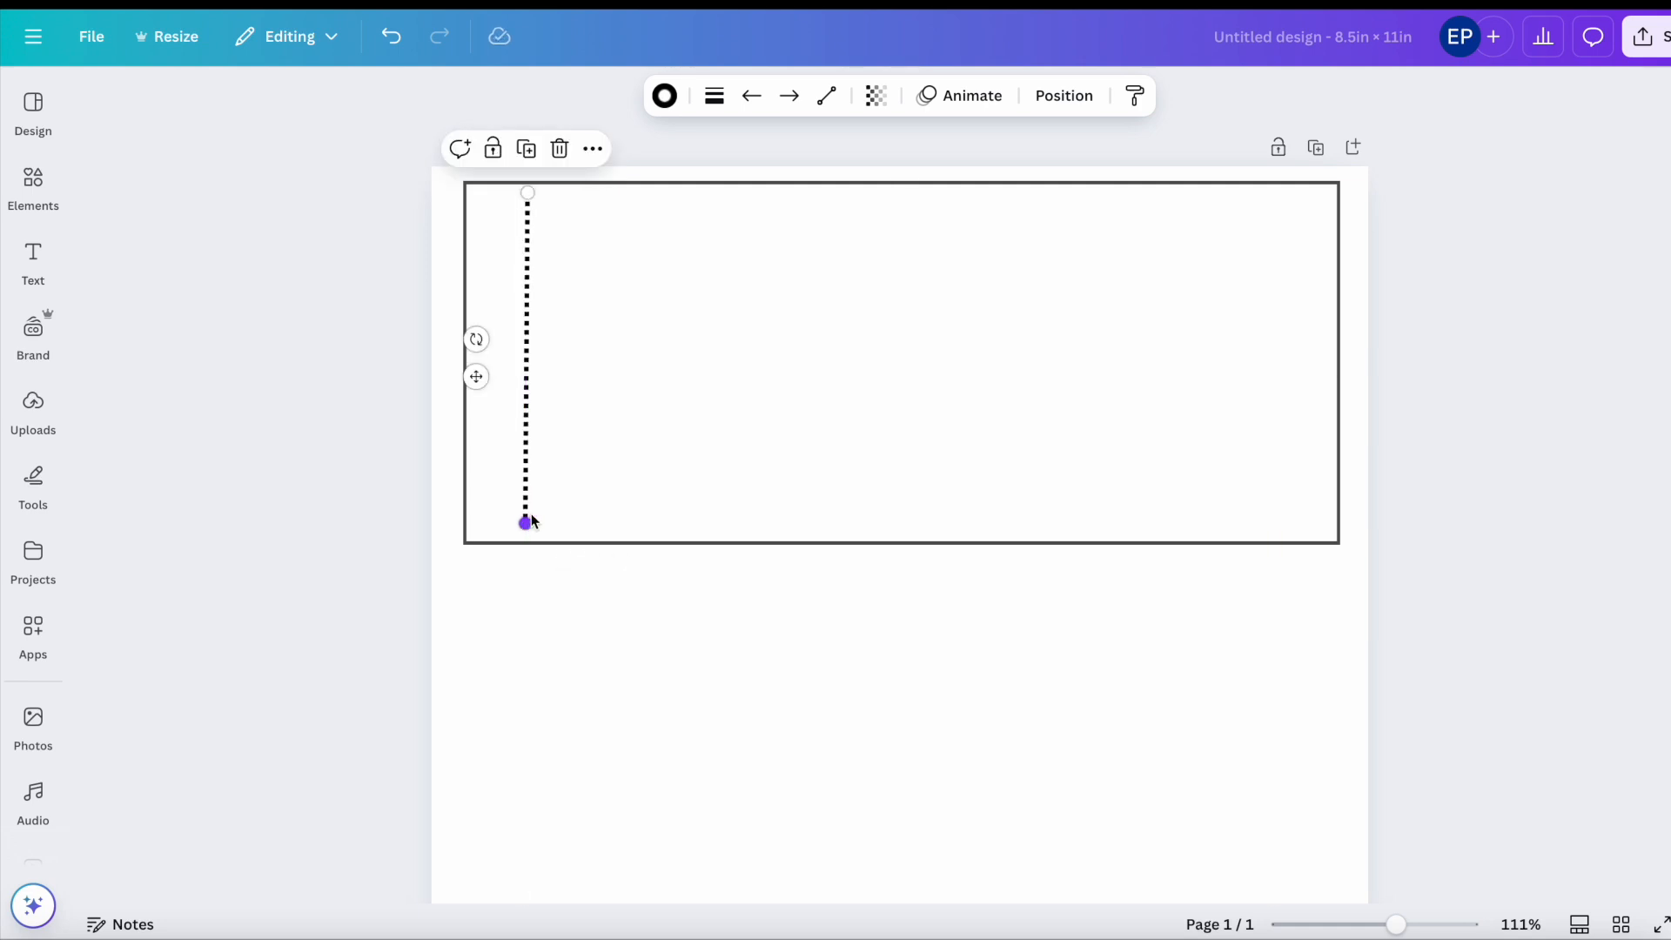
click(534, 153)
drag(545, 279, 594, 271)
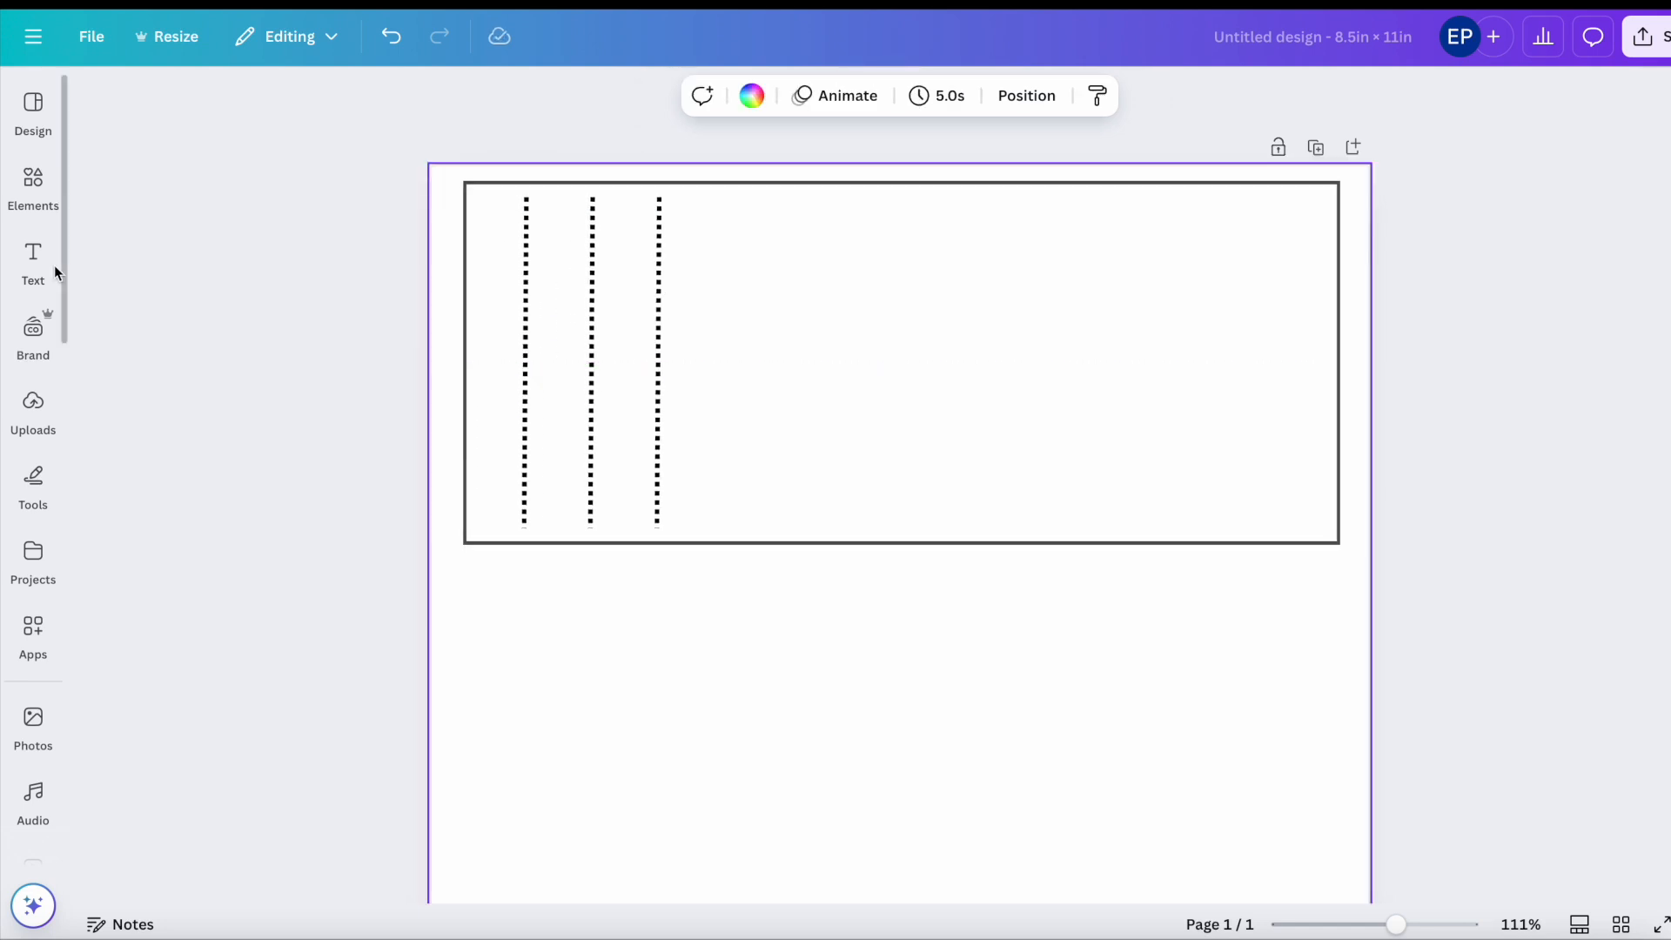
Step: Add a heading reading "To:" and set it in the Red Hat Display font without bold
click(34, 261)
click(256, 402)
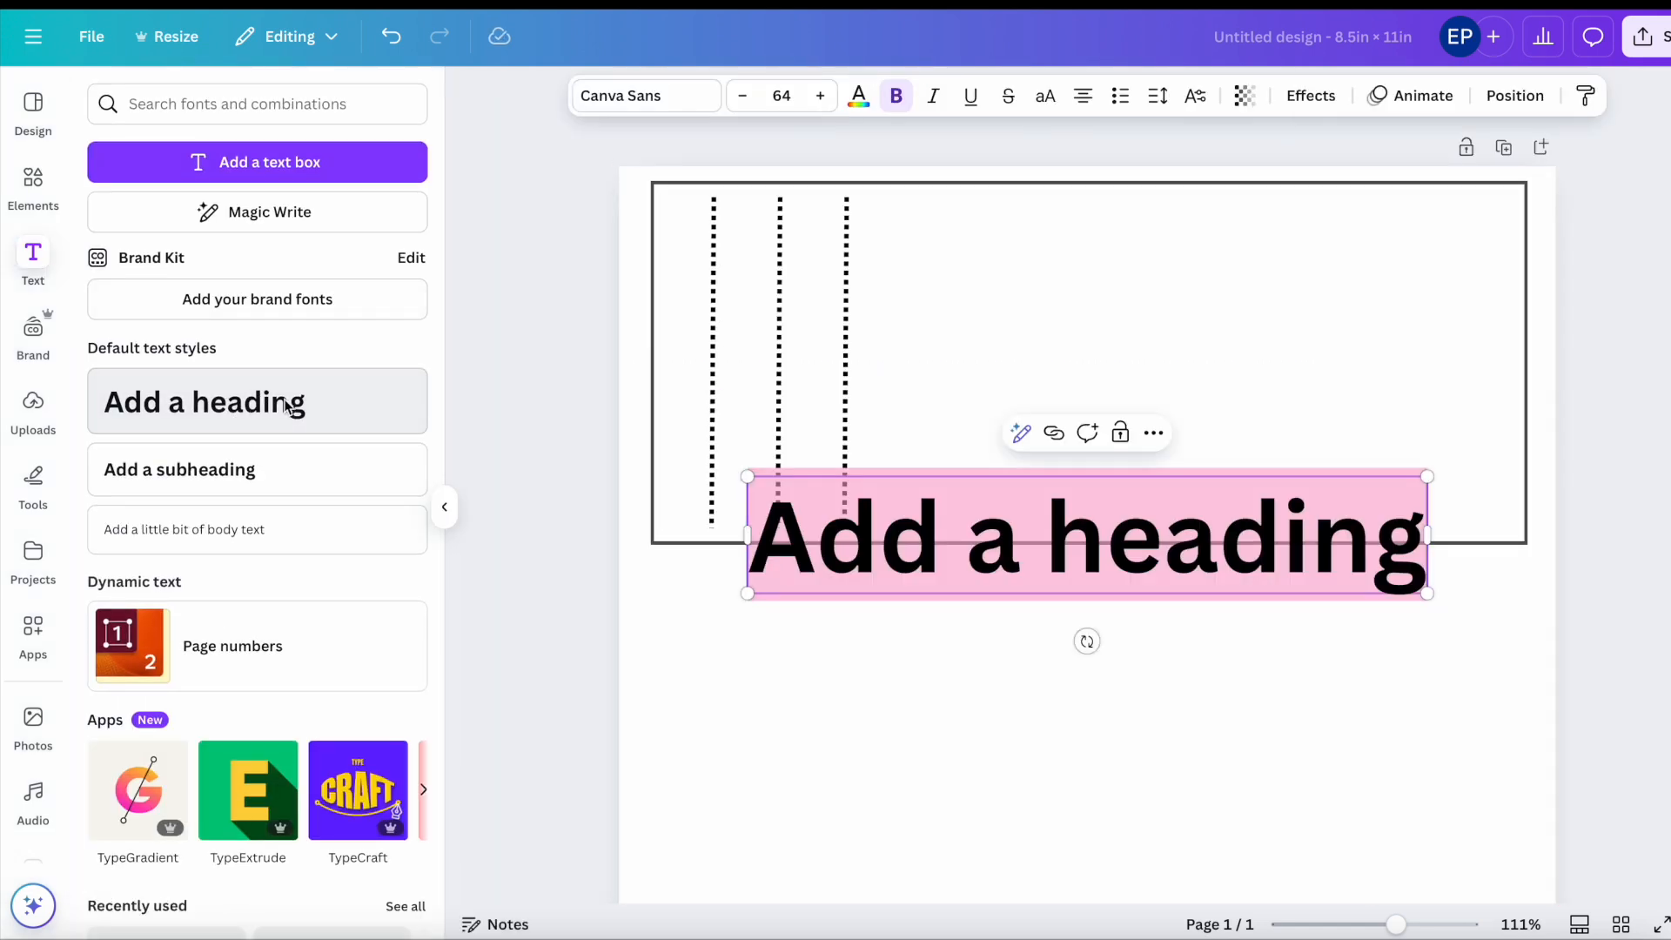
text(To:)
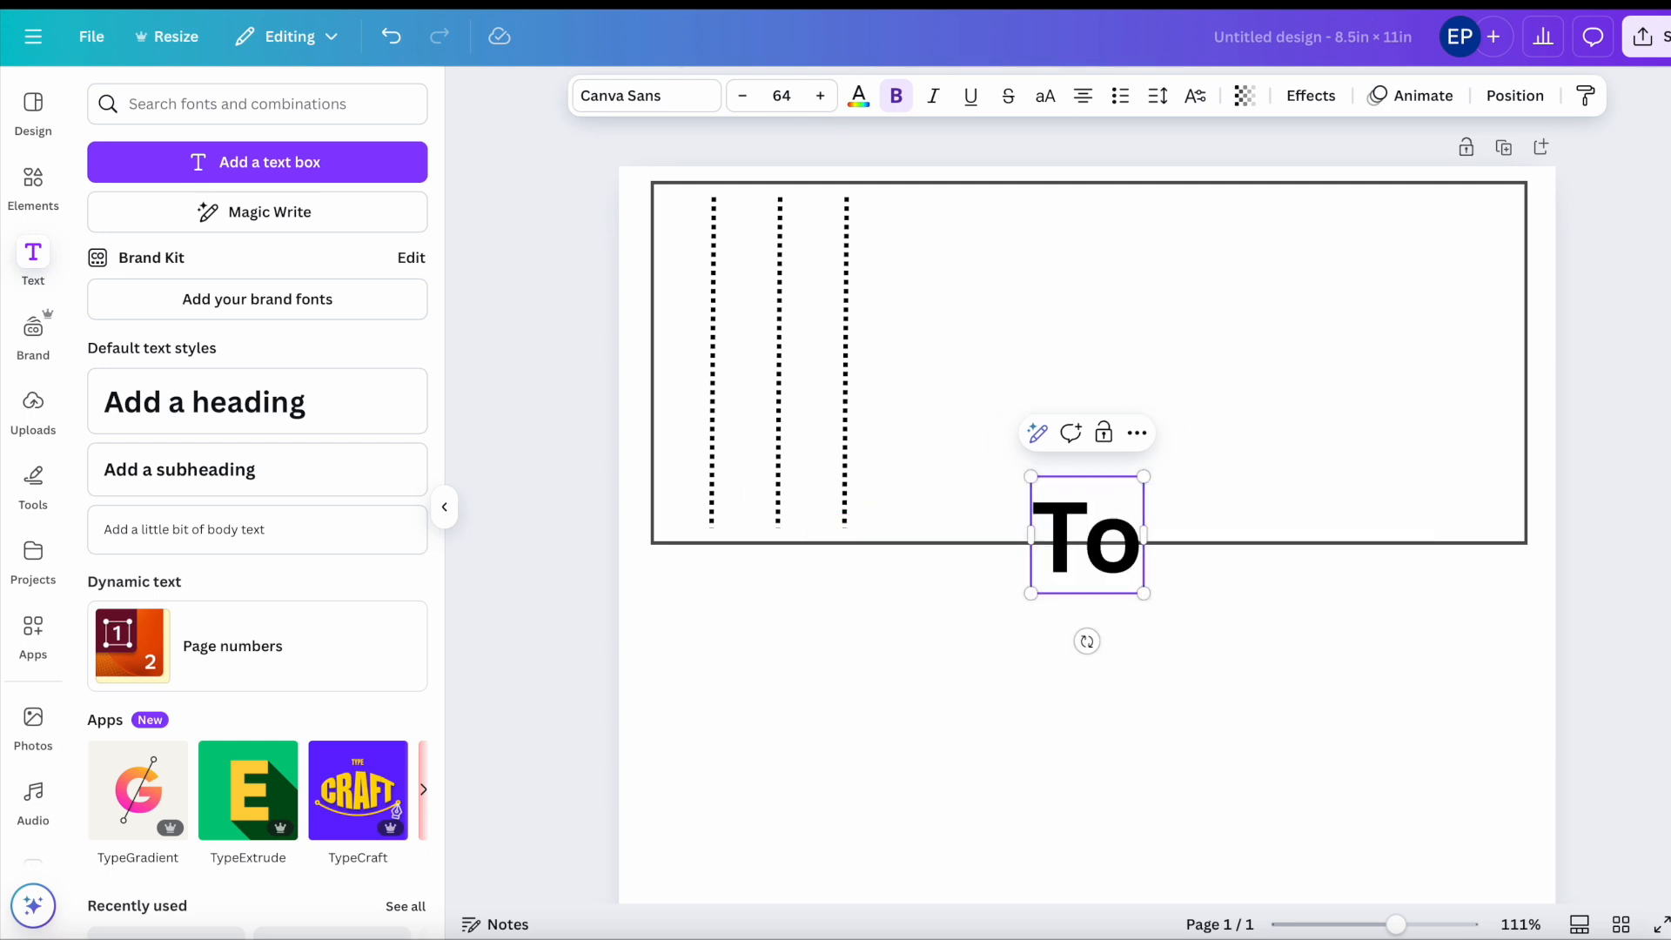
drag(1022, 522, 1158, 521)
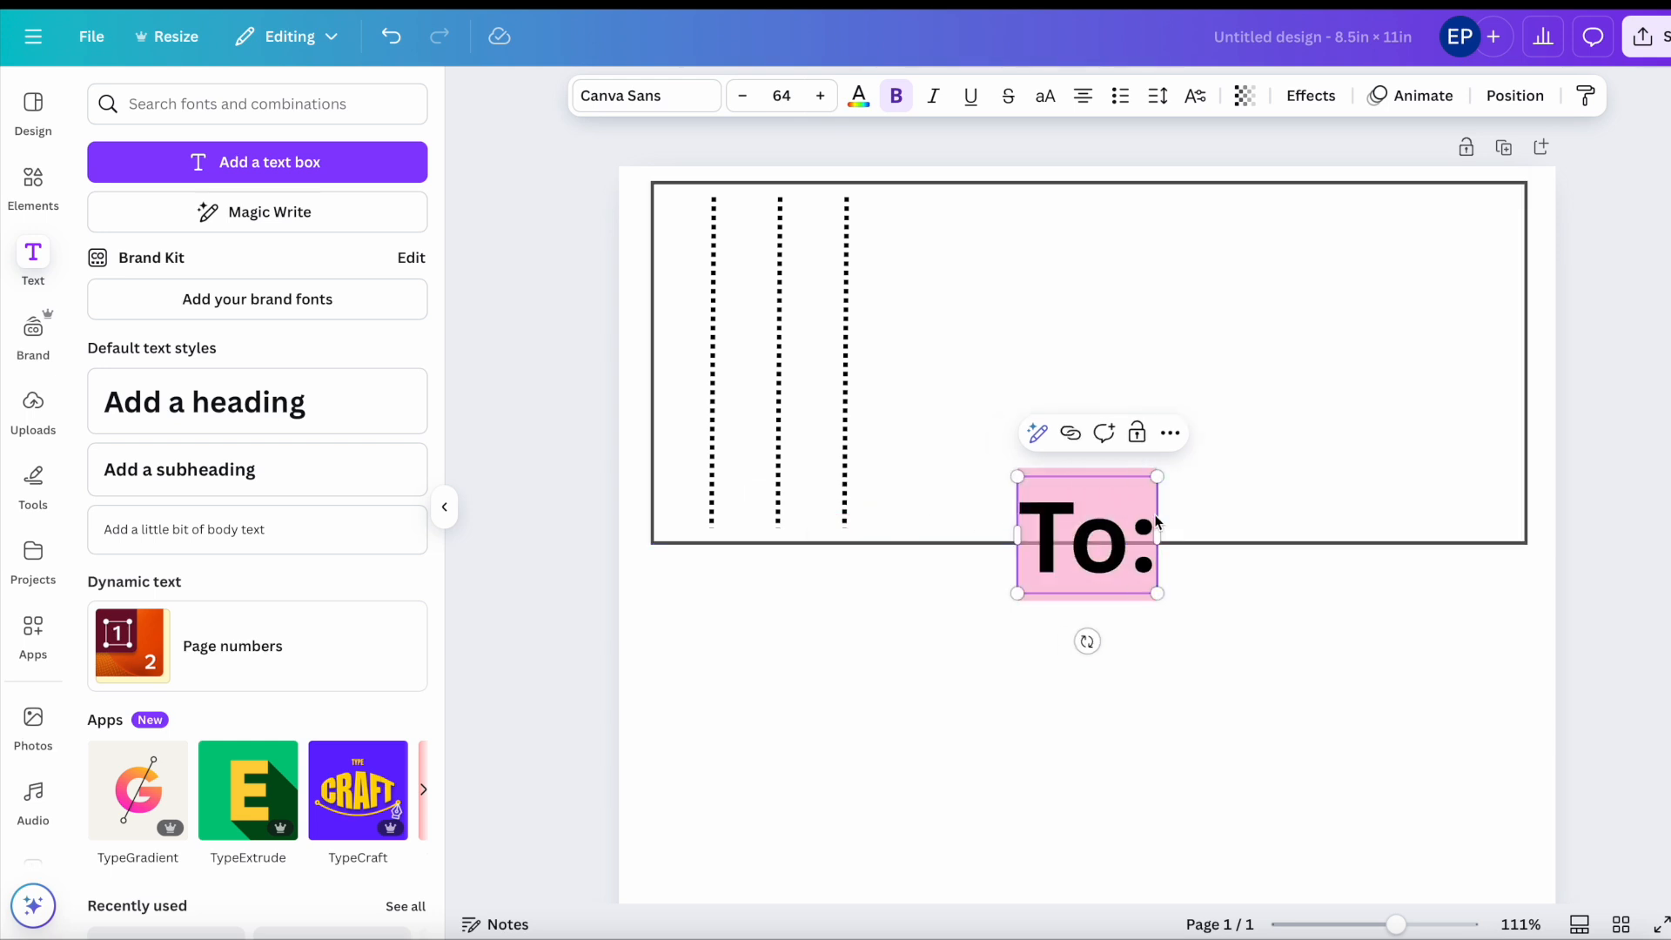
click(639, 96)
click(224, 438)
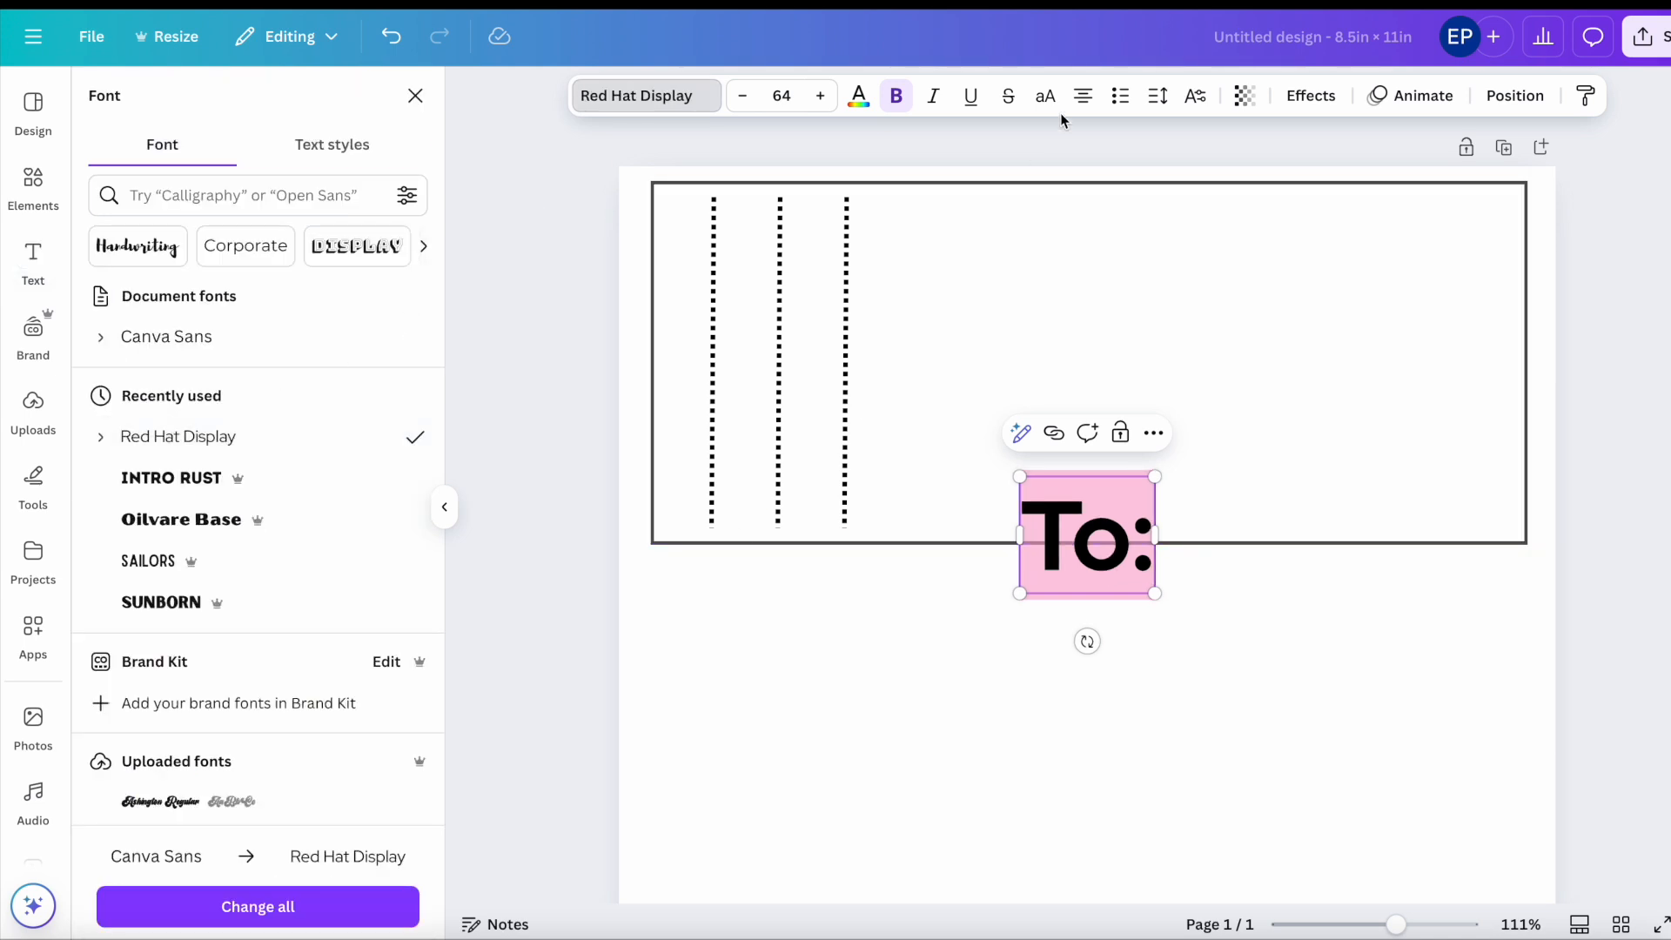
click(905, 100)
Step: Rotate the "To:" text to vertical, shrink it beside the third dotted line, and add a matching "From:" label beside the second
drag(1087, 642, 1000, 536)
drag(1145, 596, 874, 218)
drag(999, 382, 922, 388)
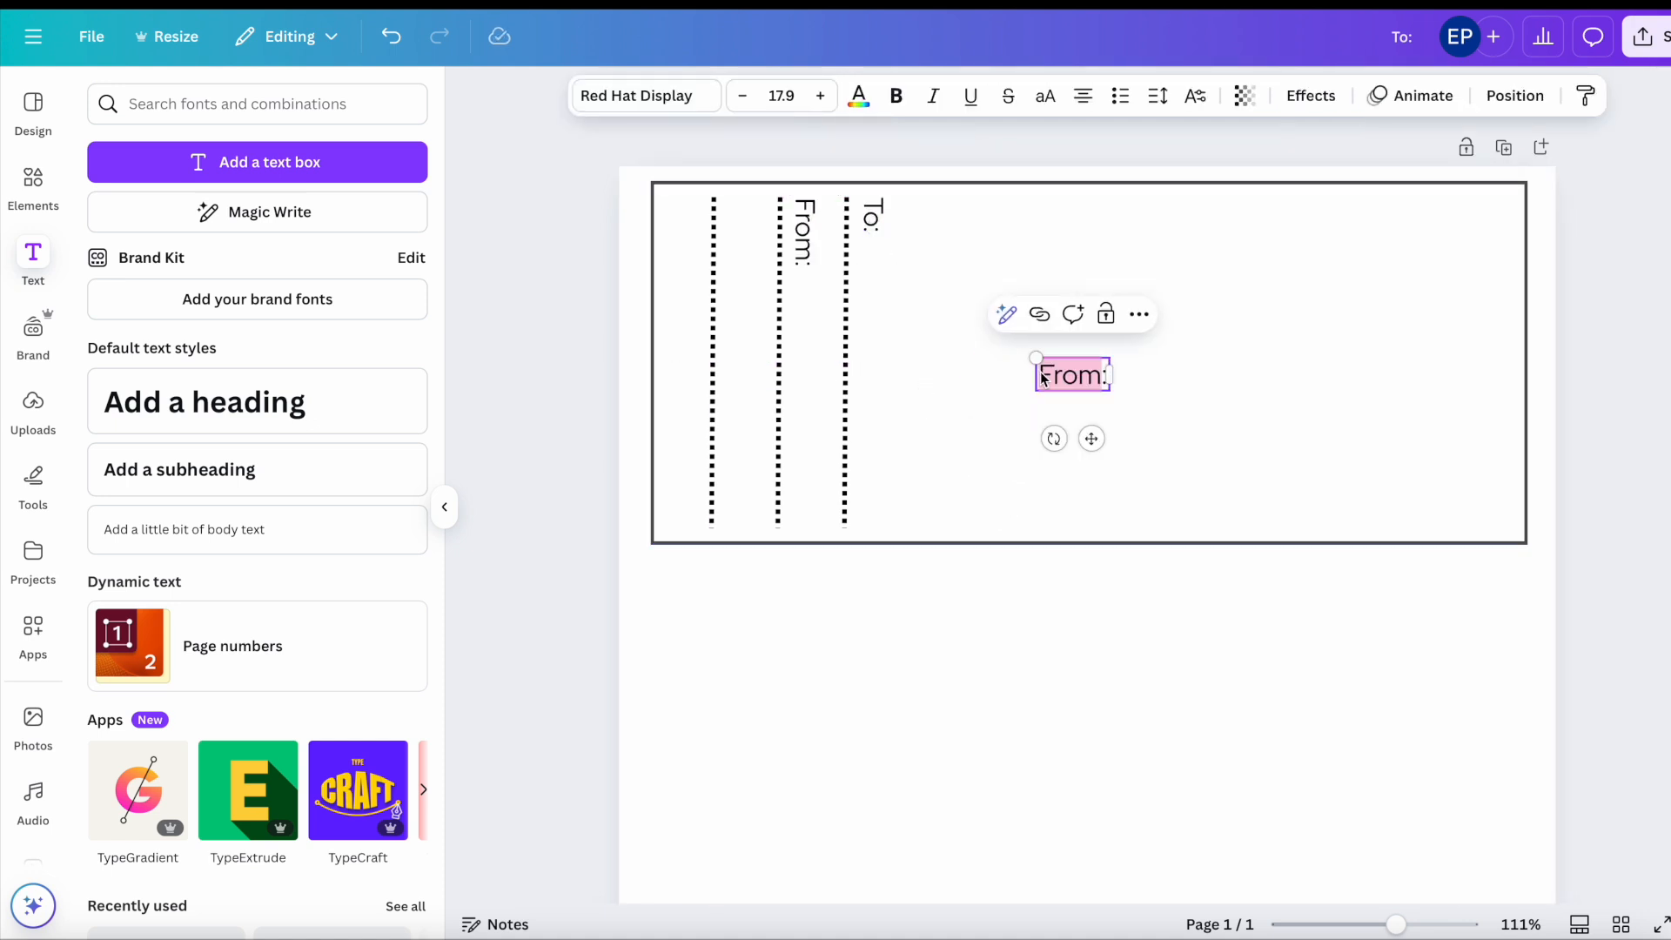
Step: Change the spare "From:" copy to read "Details:" and place it vertically beside the leftmost dotted line
text(Detai)
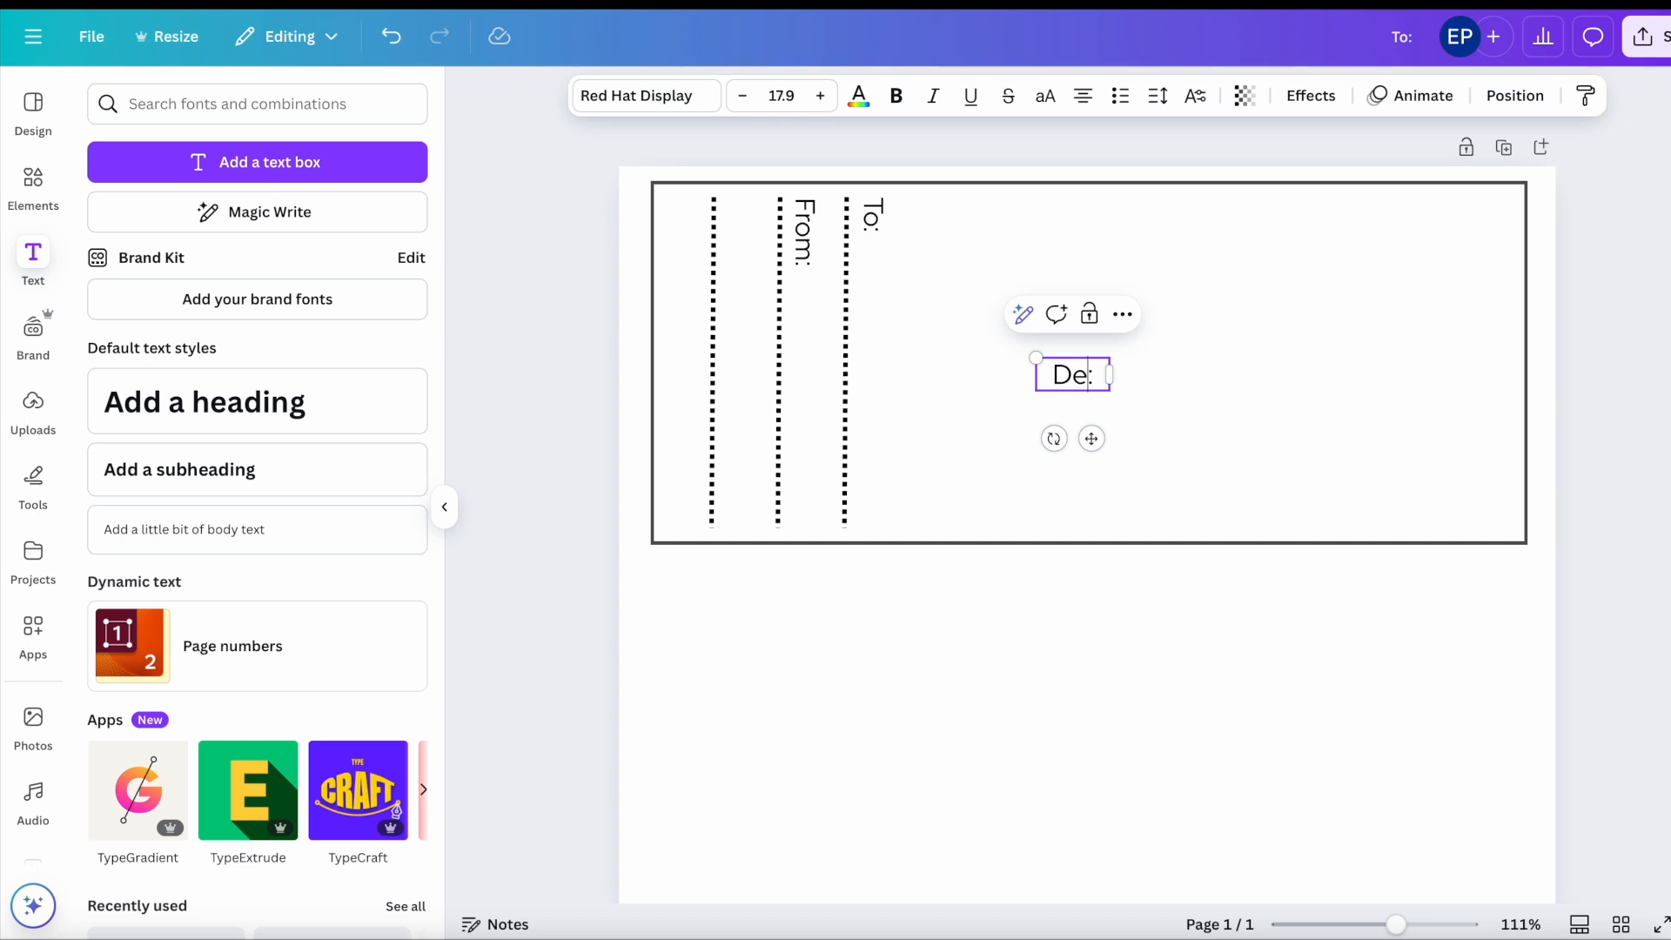
text(ls:)
drag(1091, 436, 984, 361)
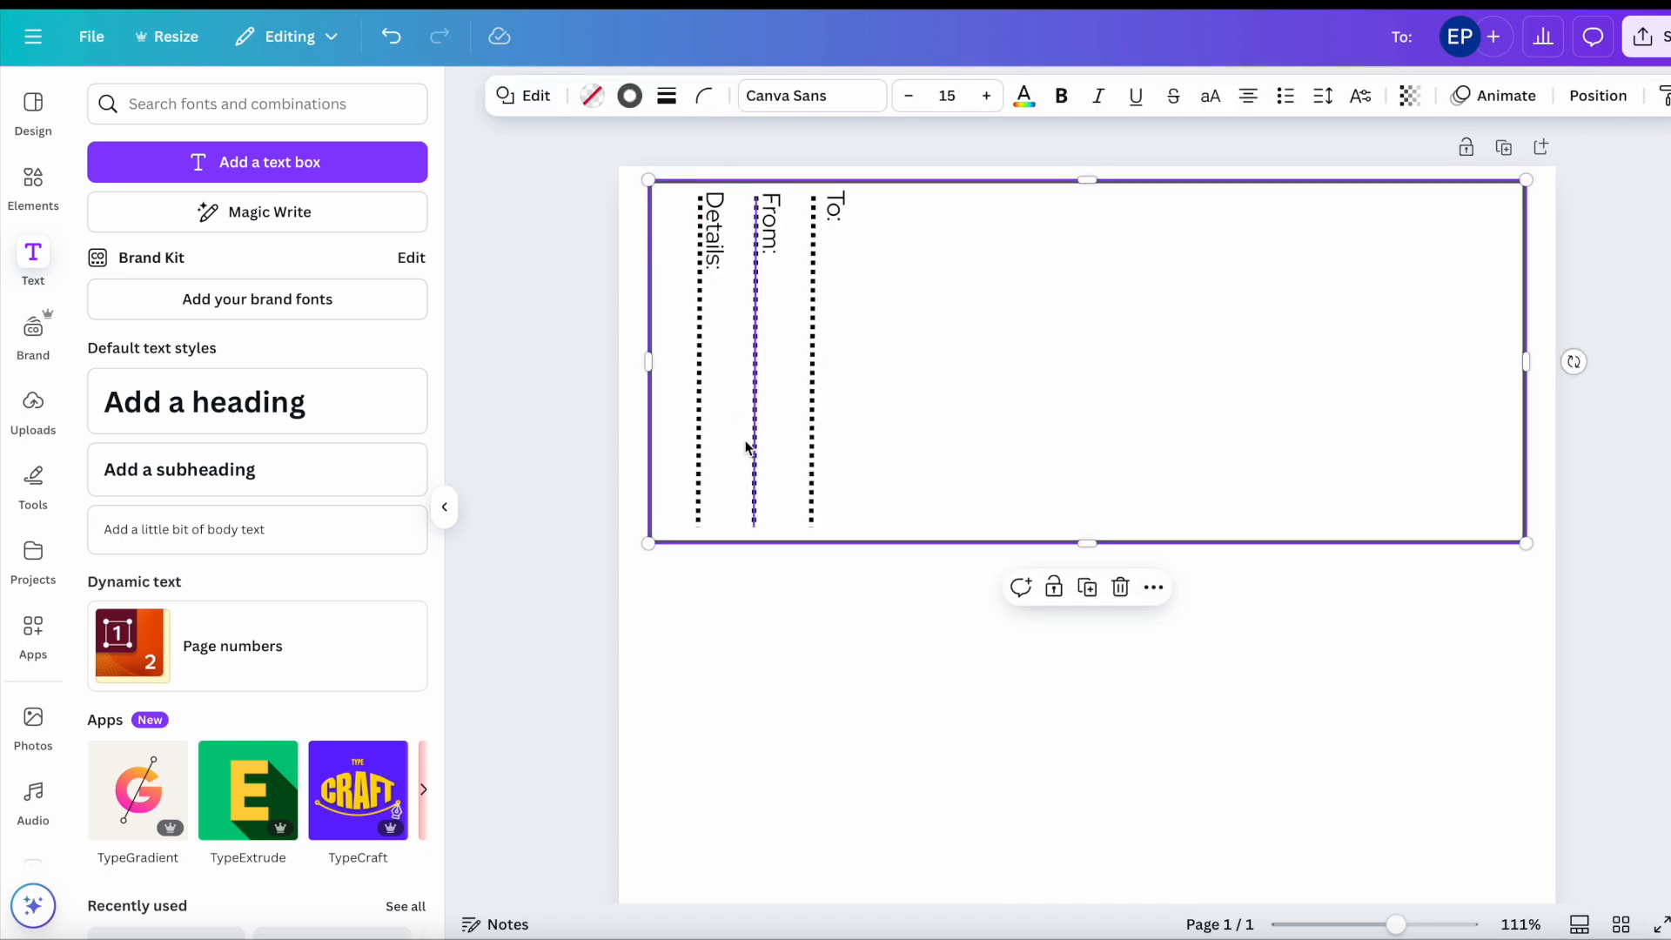
click(649, 618)
scroll(650, 619, down, 6)
scroll(649, 619, up, 3)
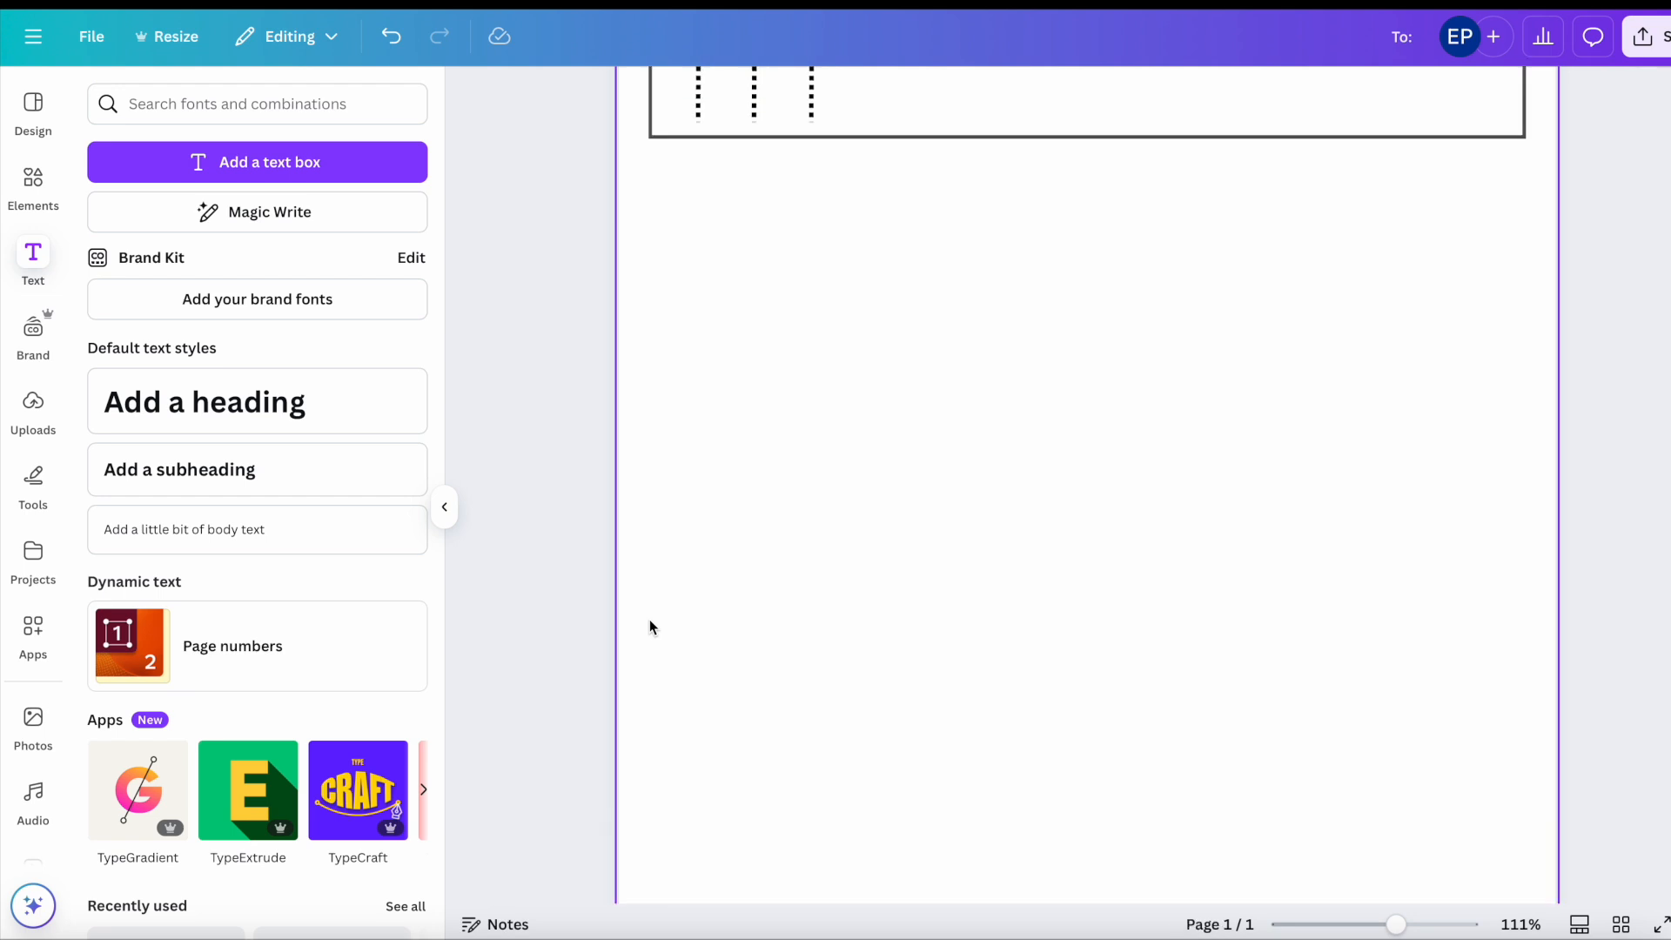
scroll(1018, 717, up, 3)
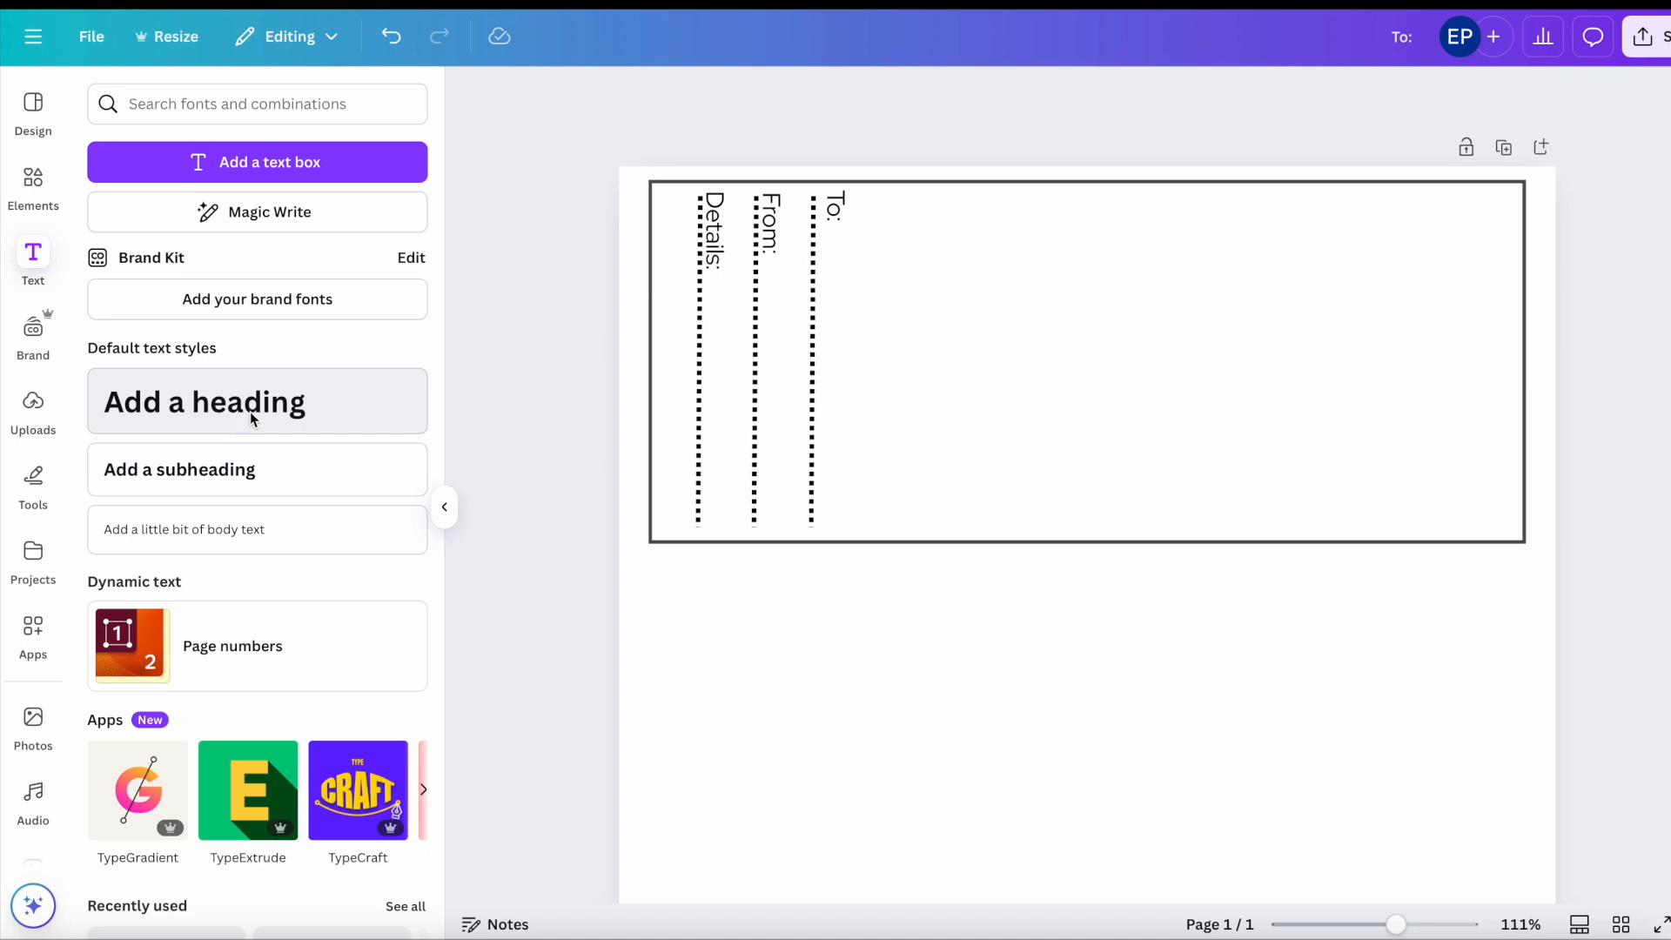
Step: Add a horizontal dotted line across the upper part of the voucher, to the right of the "To:" line
click(842, 437)
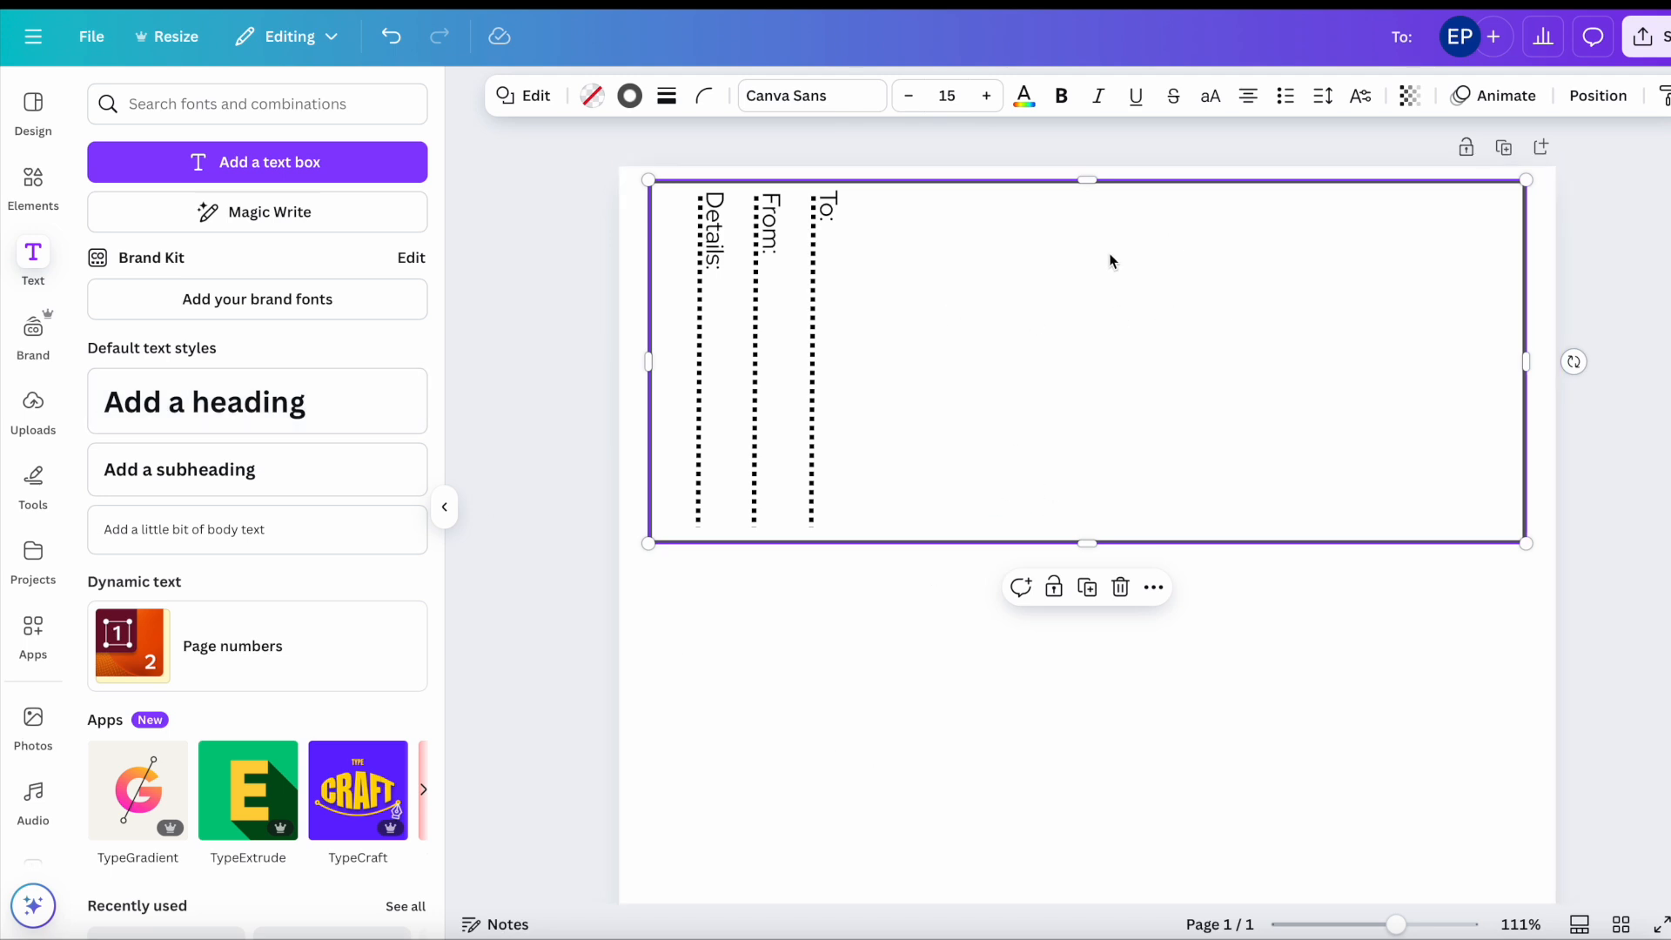
click(808, 425)
click(816, 158)
drag(835, 362, 1112, 313)
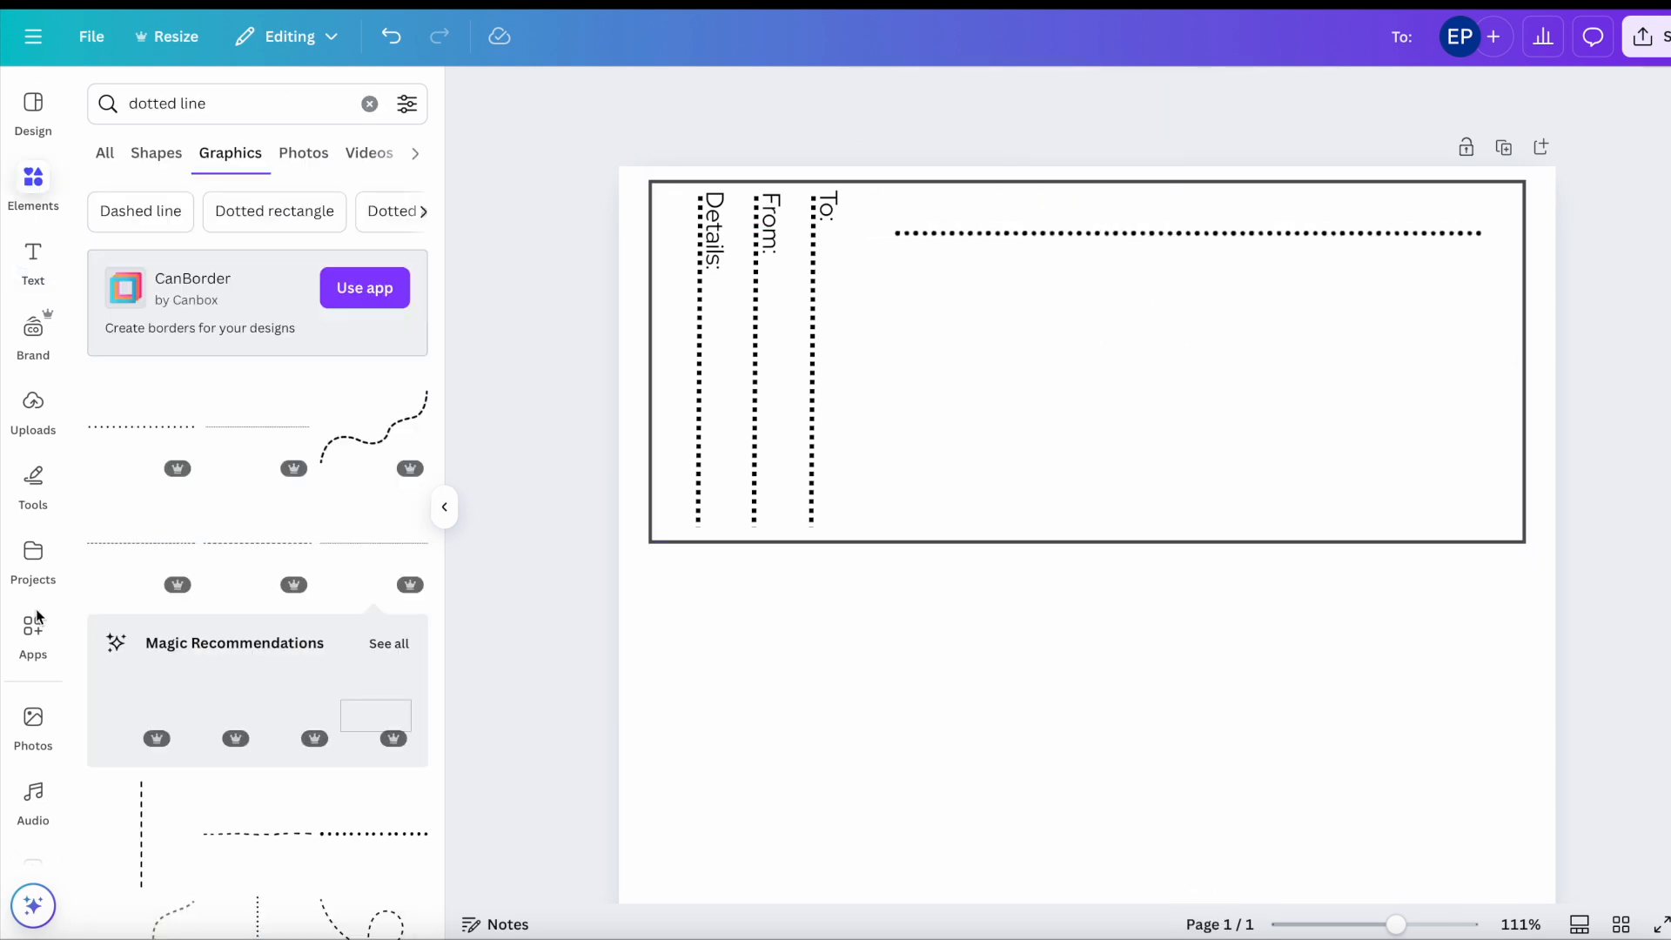
click(35, 407)
scroll(536, 650, down, 1)
click(696, 608)
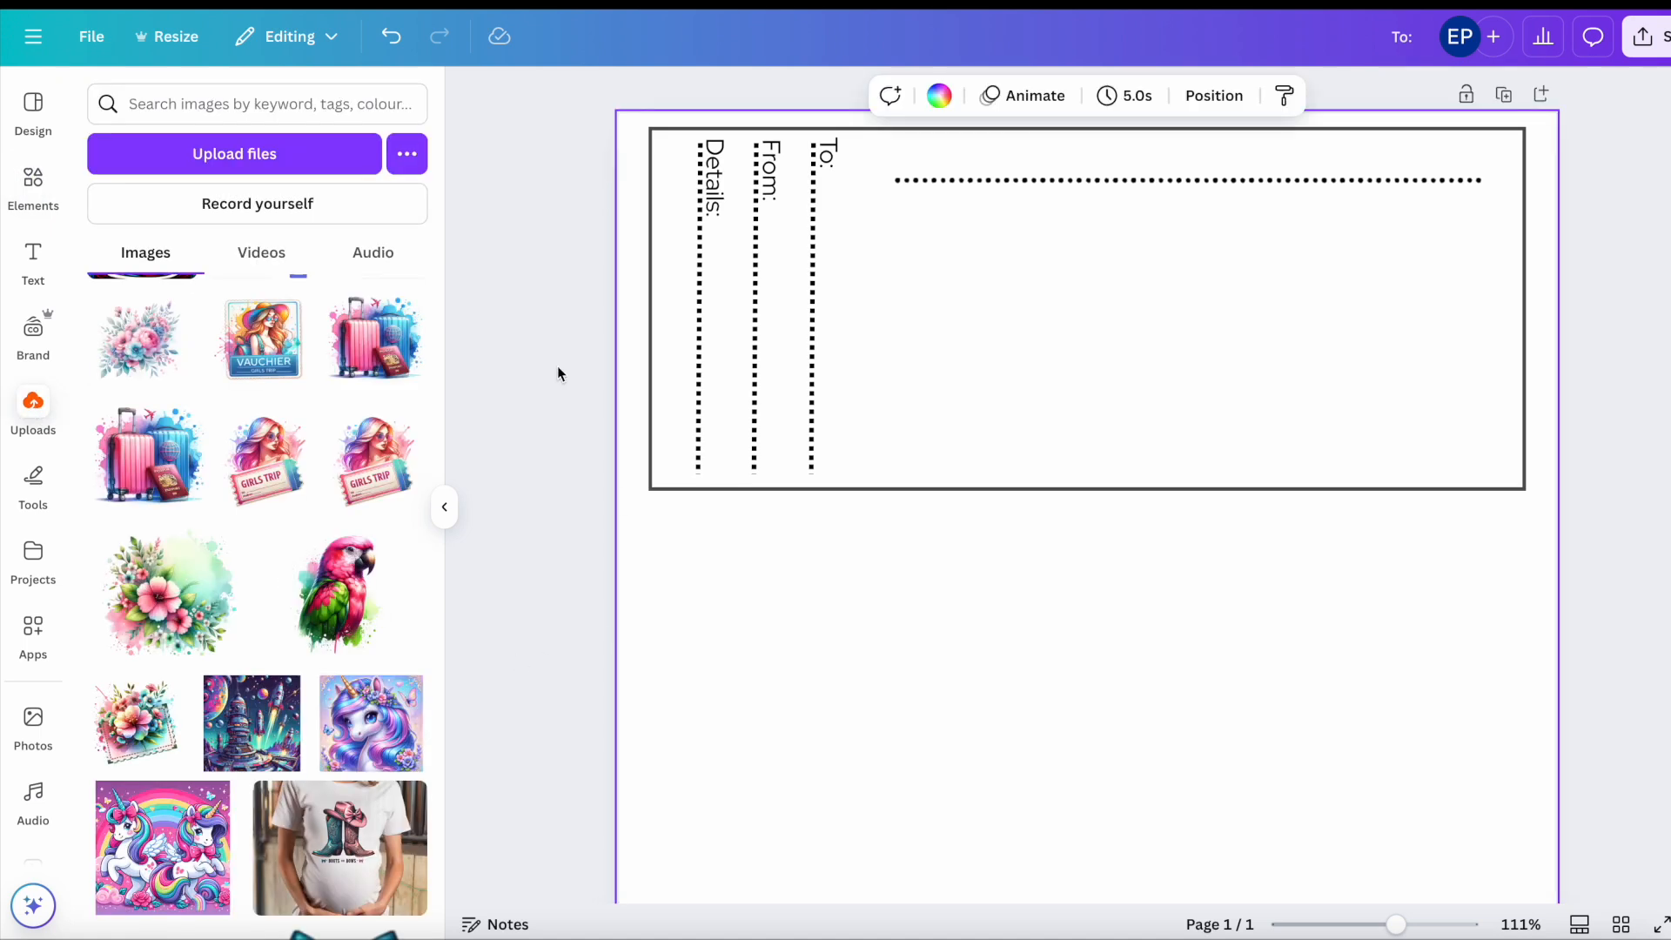
Step: Search the photos for "paper texture" and fill the whole page with a beige speckled paper photo
click(35, 718)
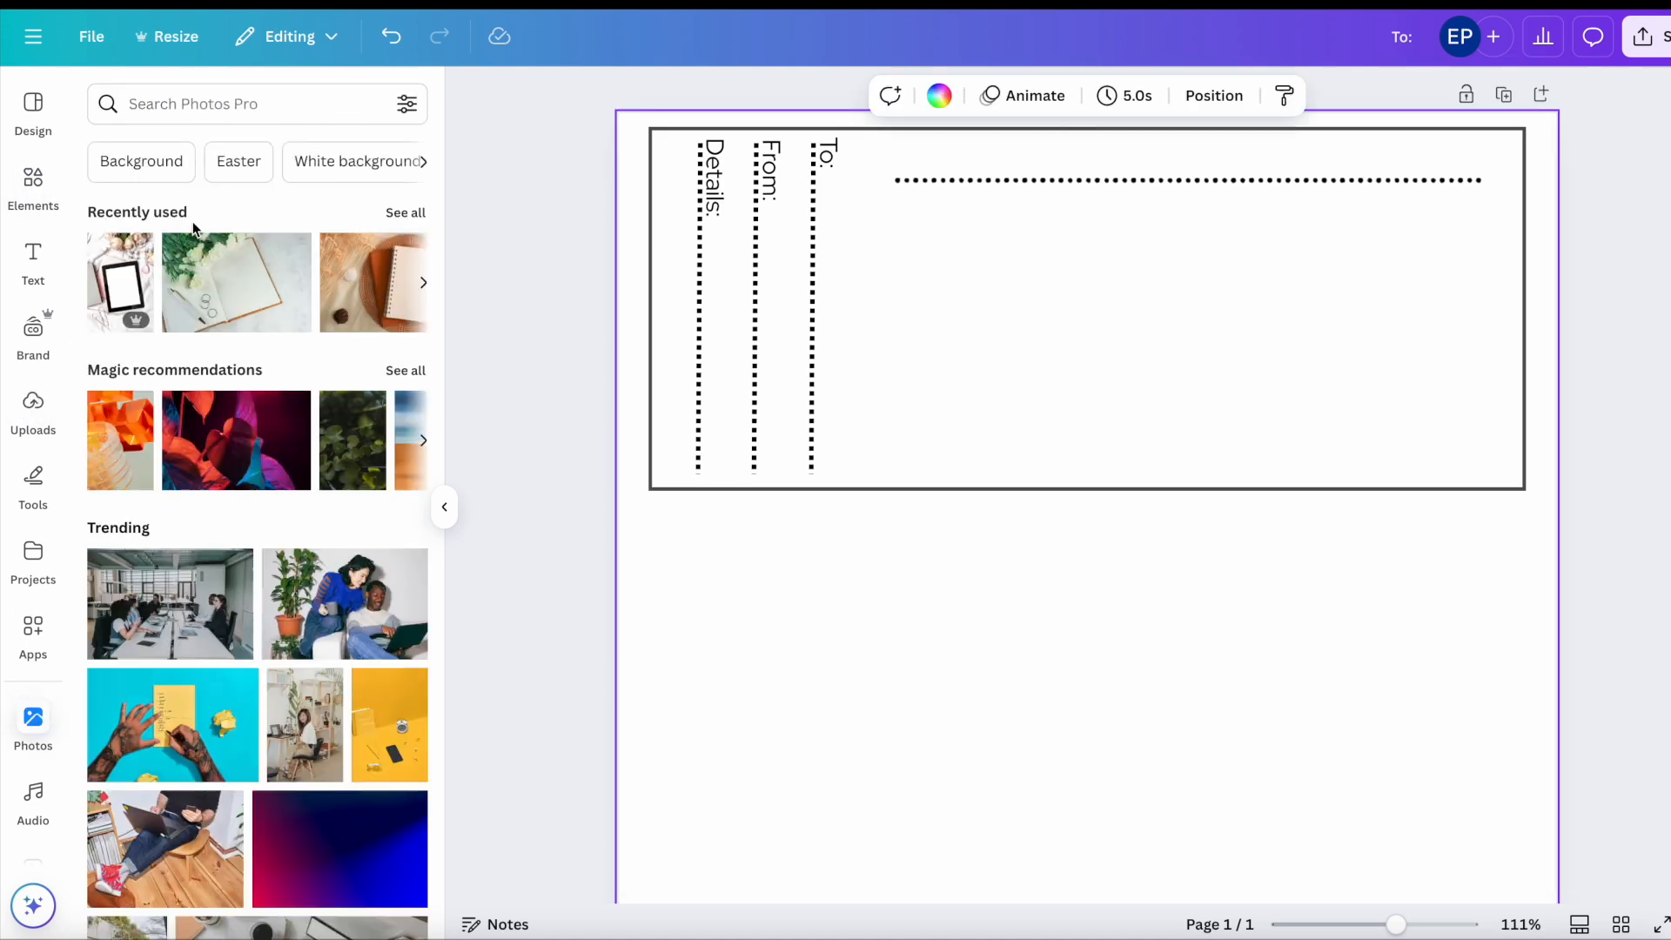
click(176, 104)
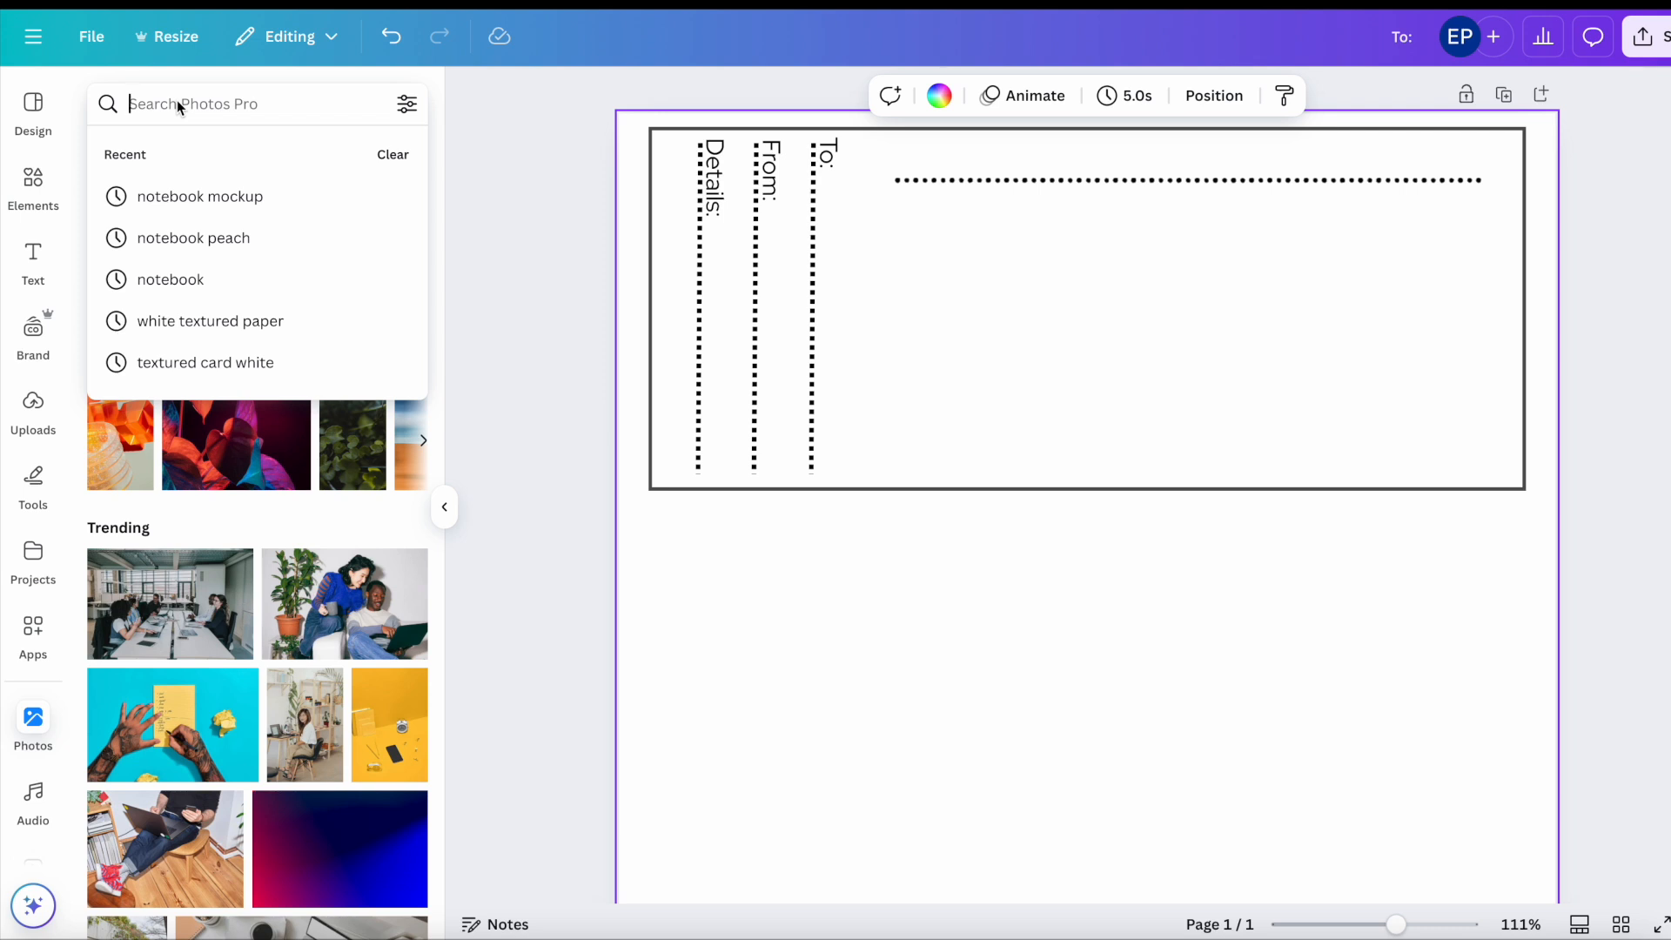
text(paper)
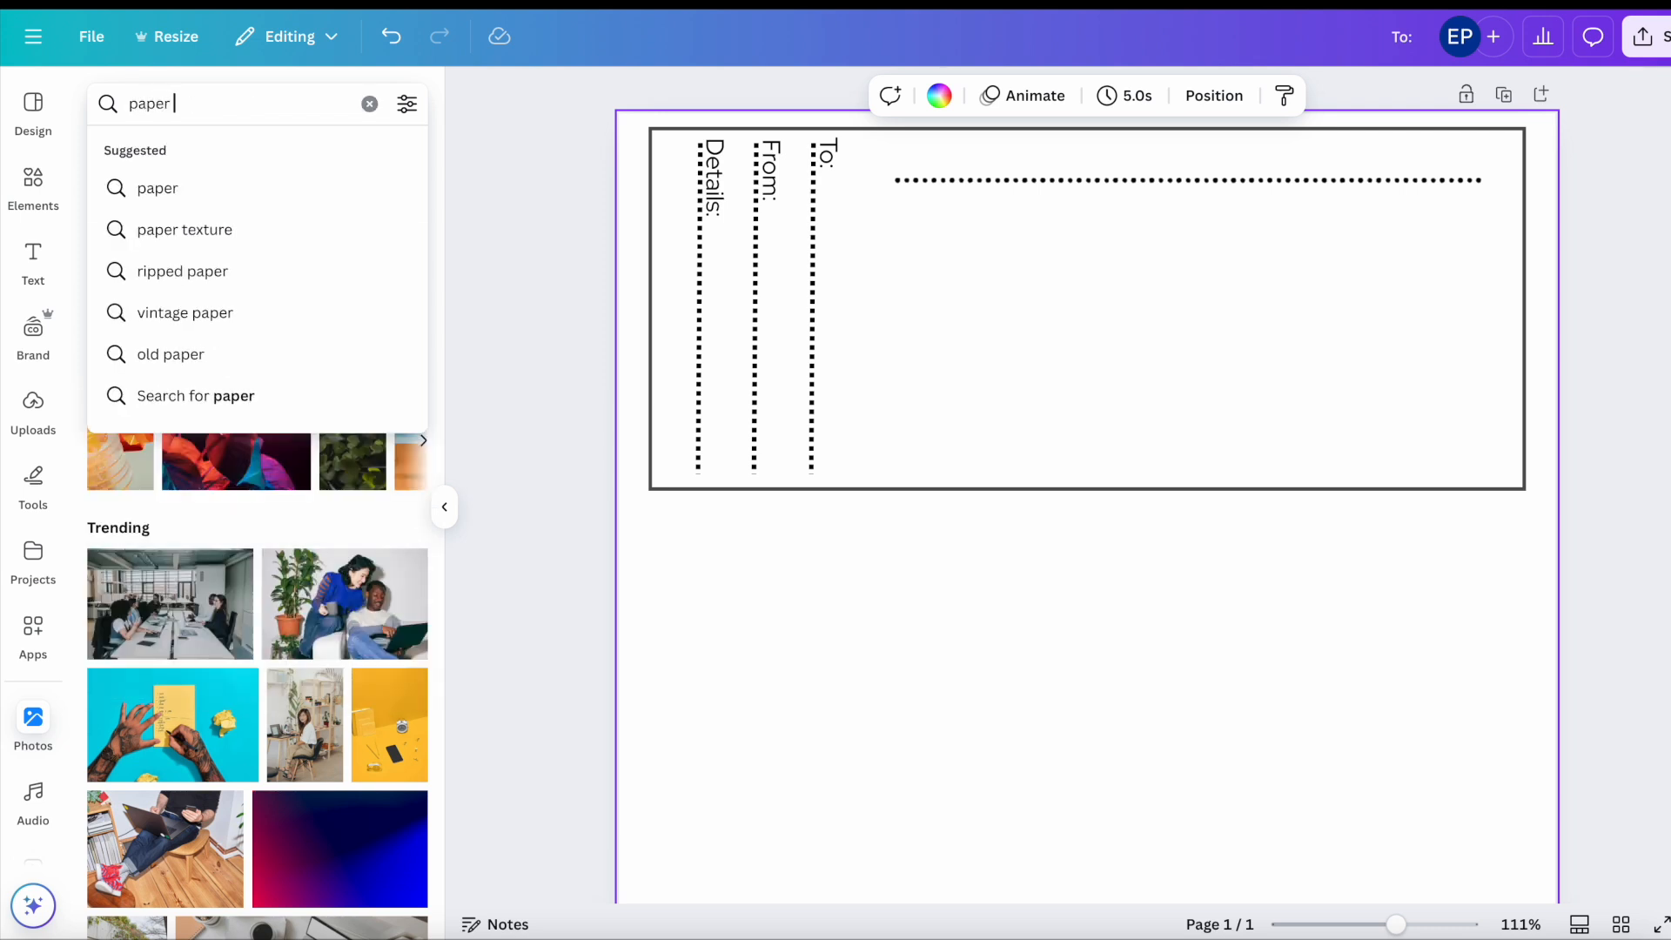
text( texture)
key(Return)
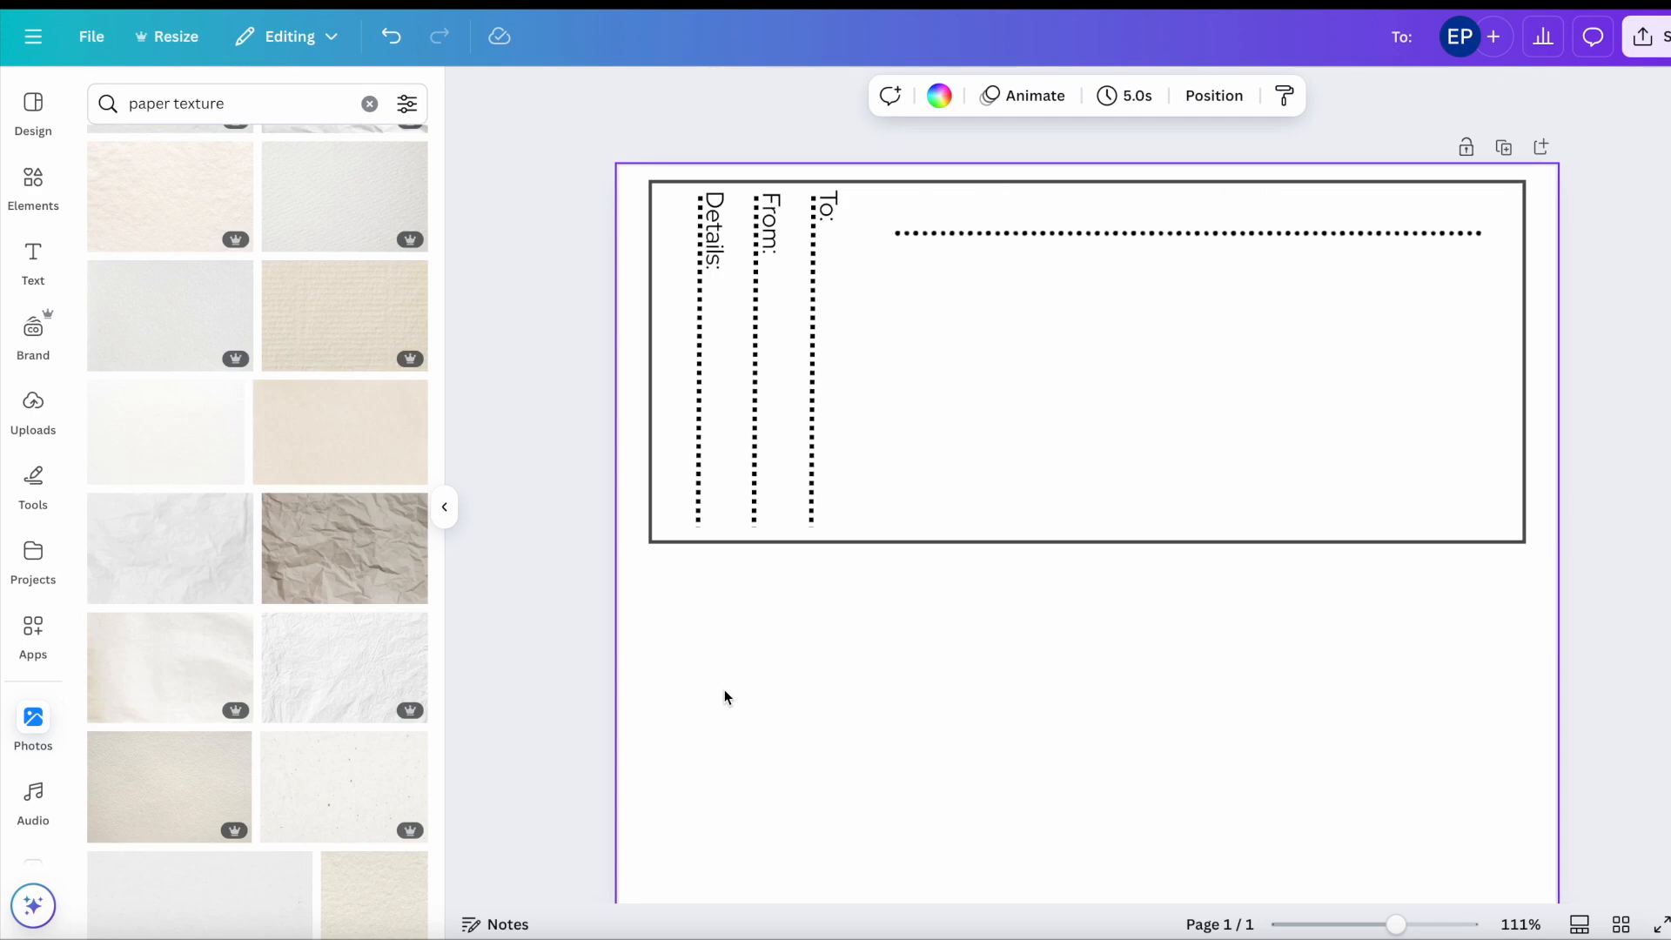
drag(309, 450, 641, 510)
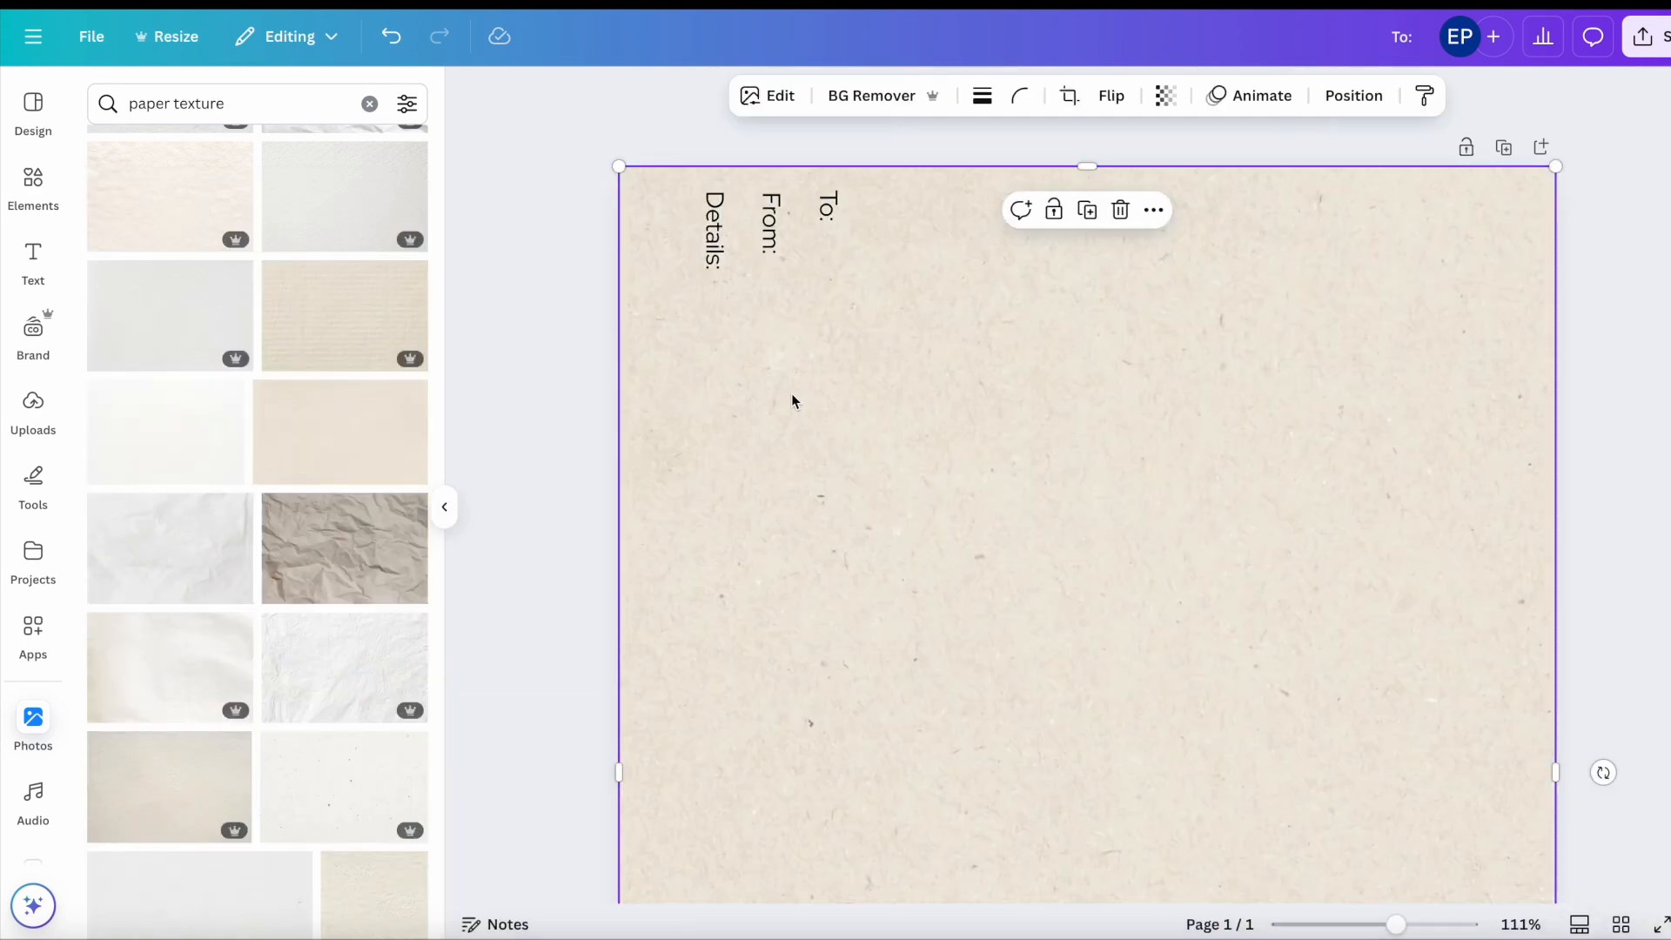
Step: Send the paper texture photo to the back of the page and set its transparency to about 63
click(1324, 99)
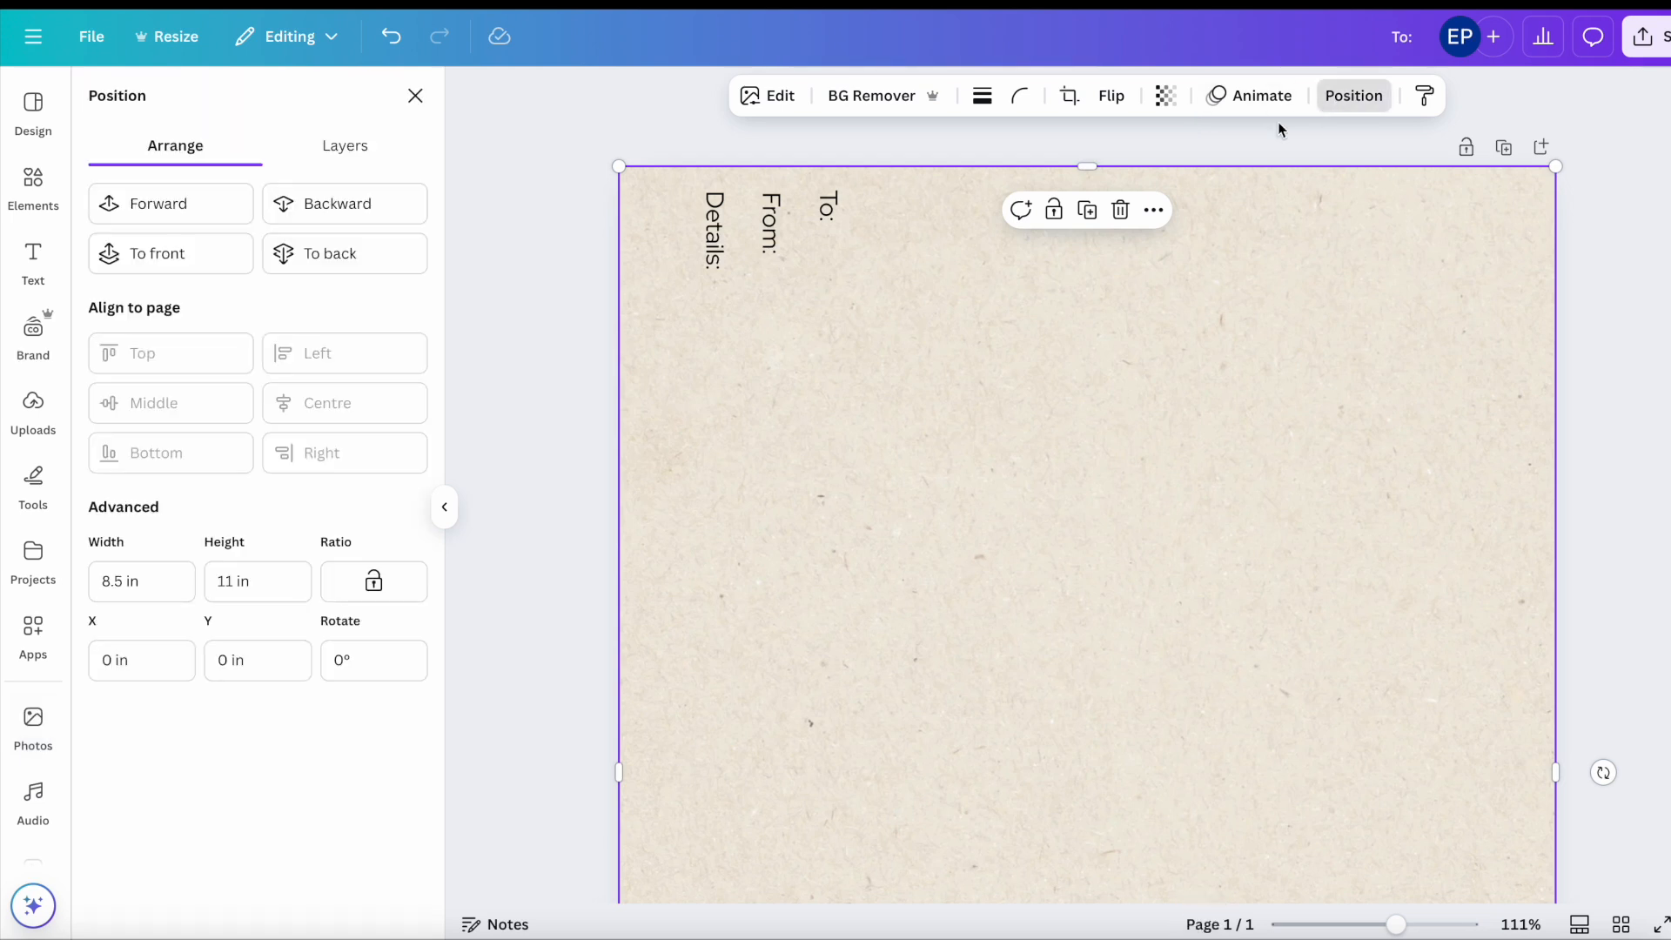
click(350, 254)
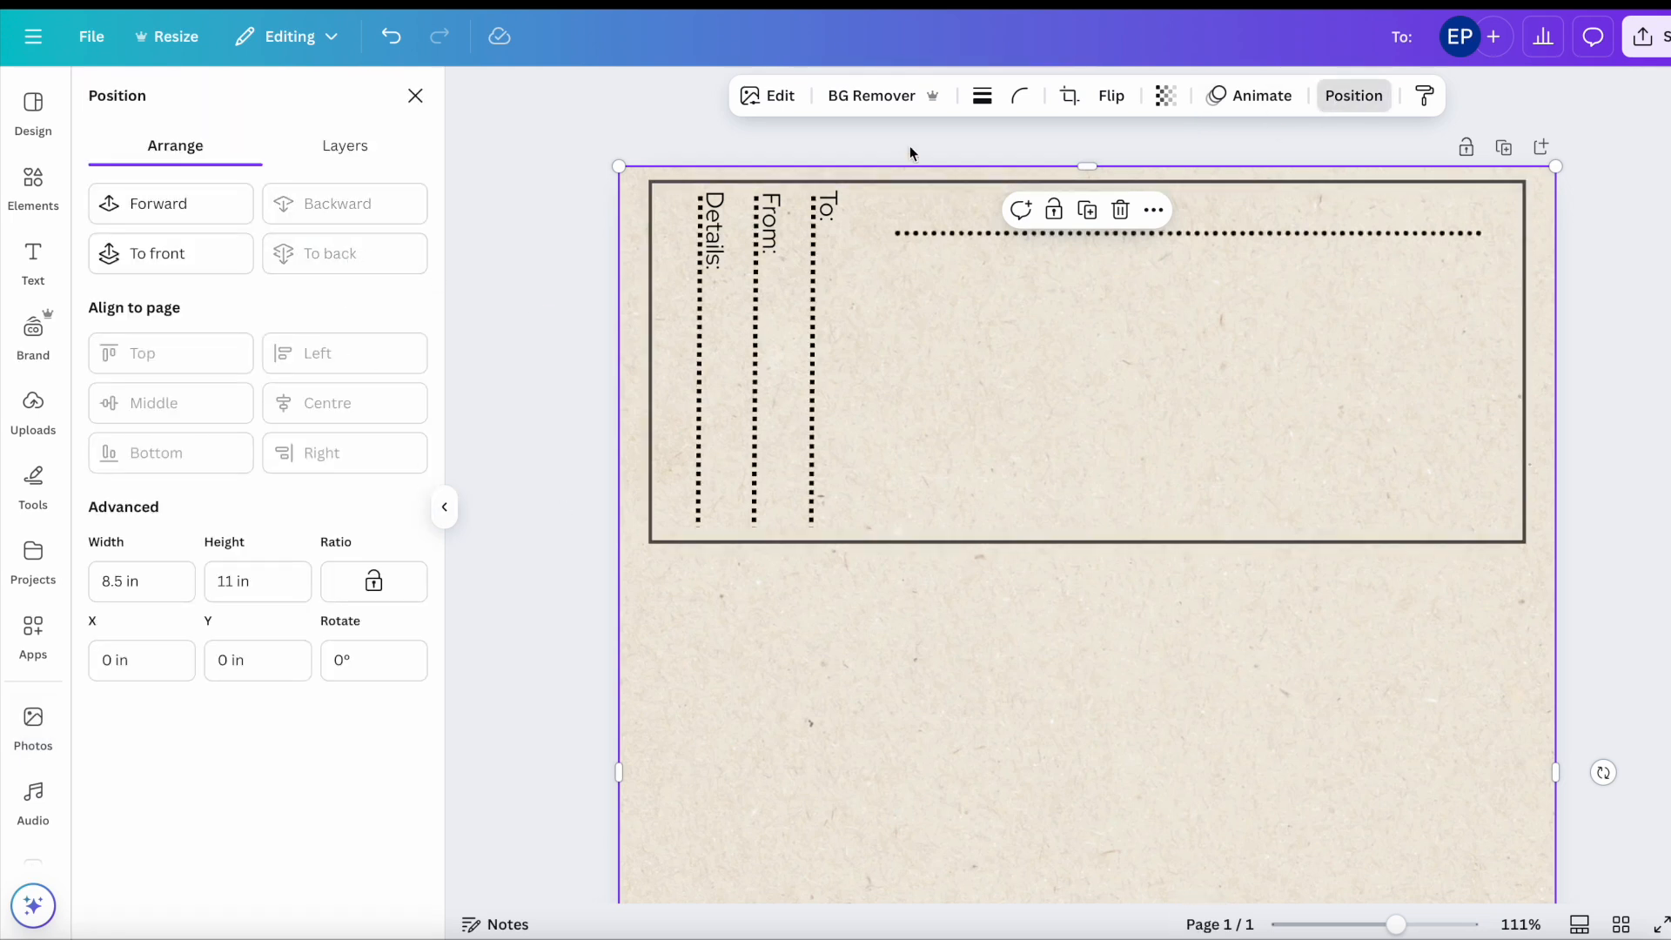
click(1172, 99)
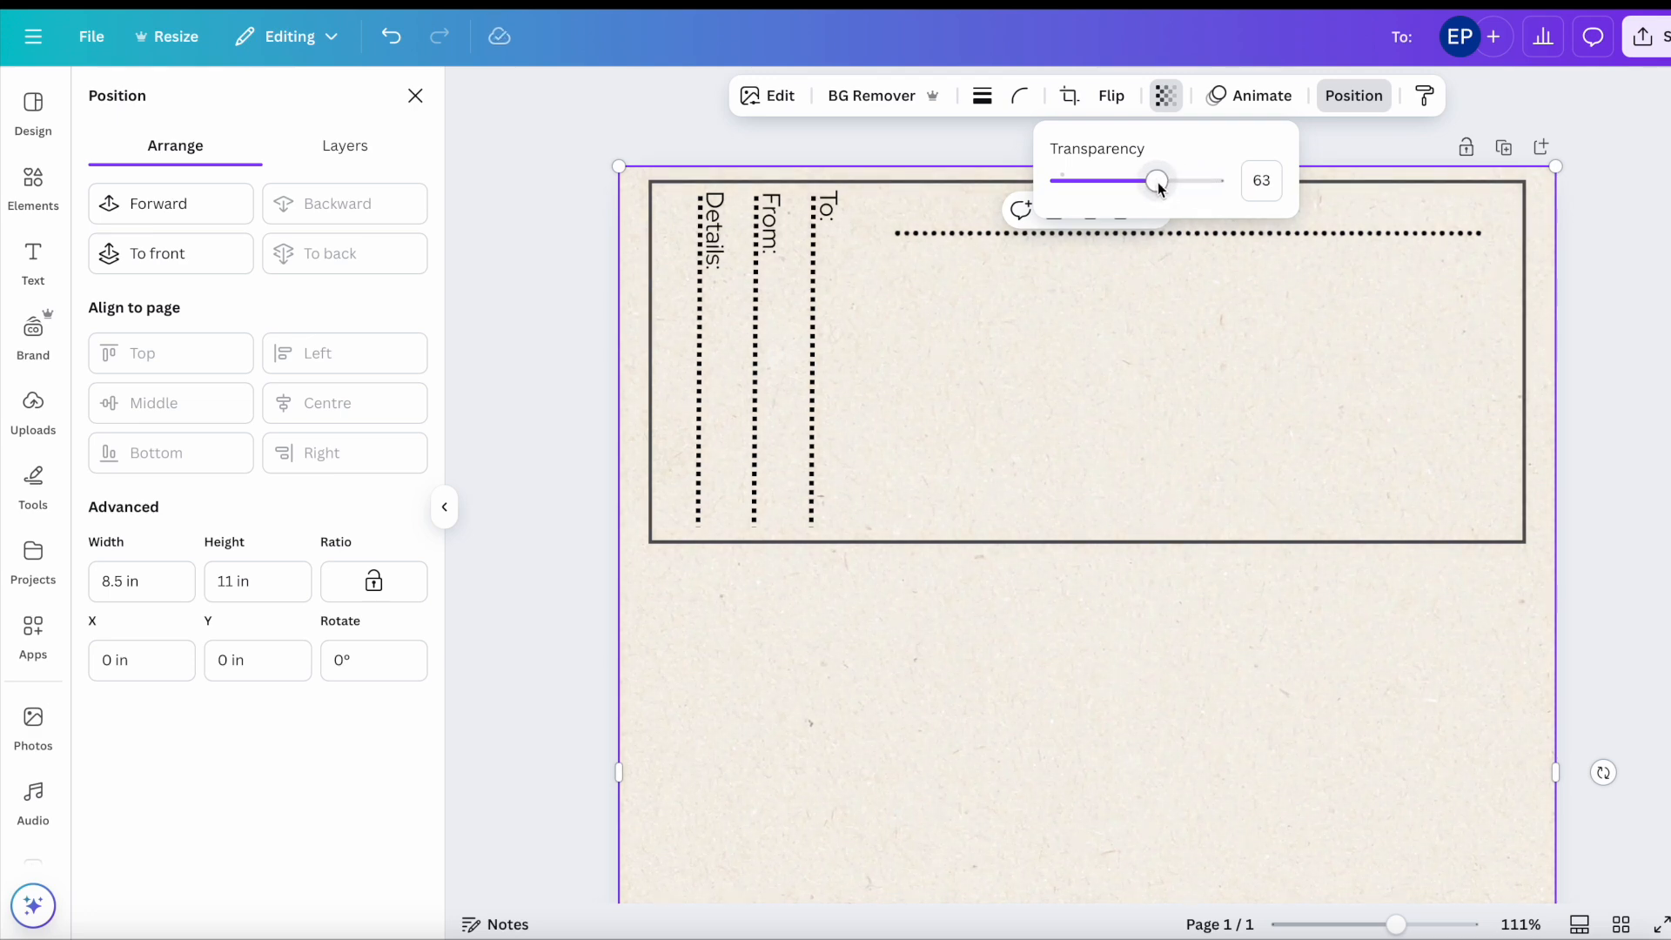
drag(1157, 181, 1156, 181)
click(1040, 804)
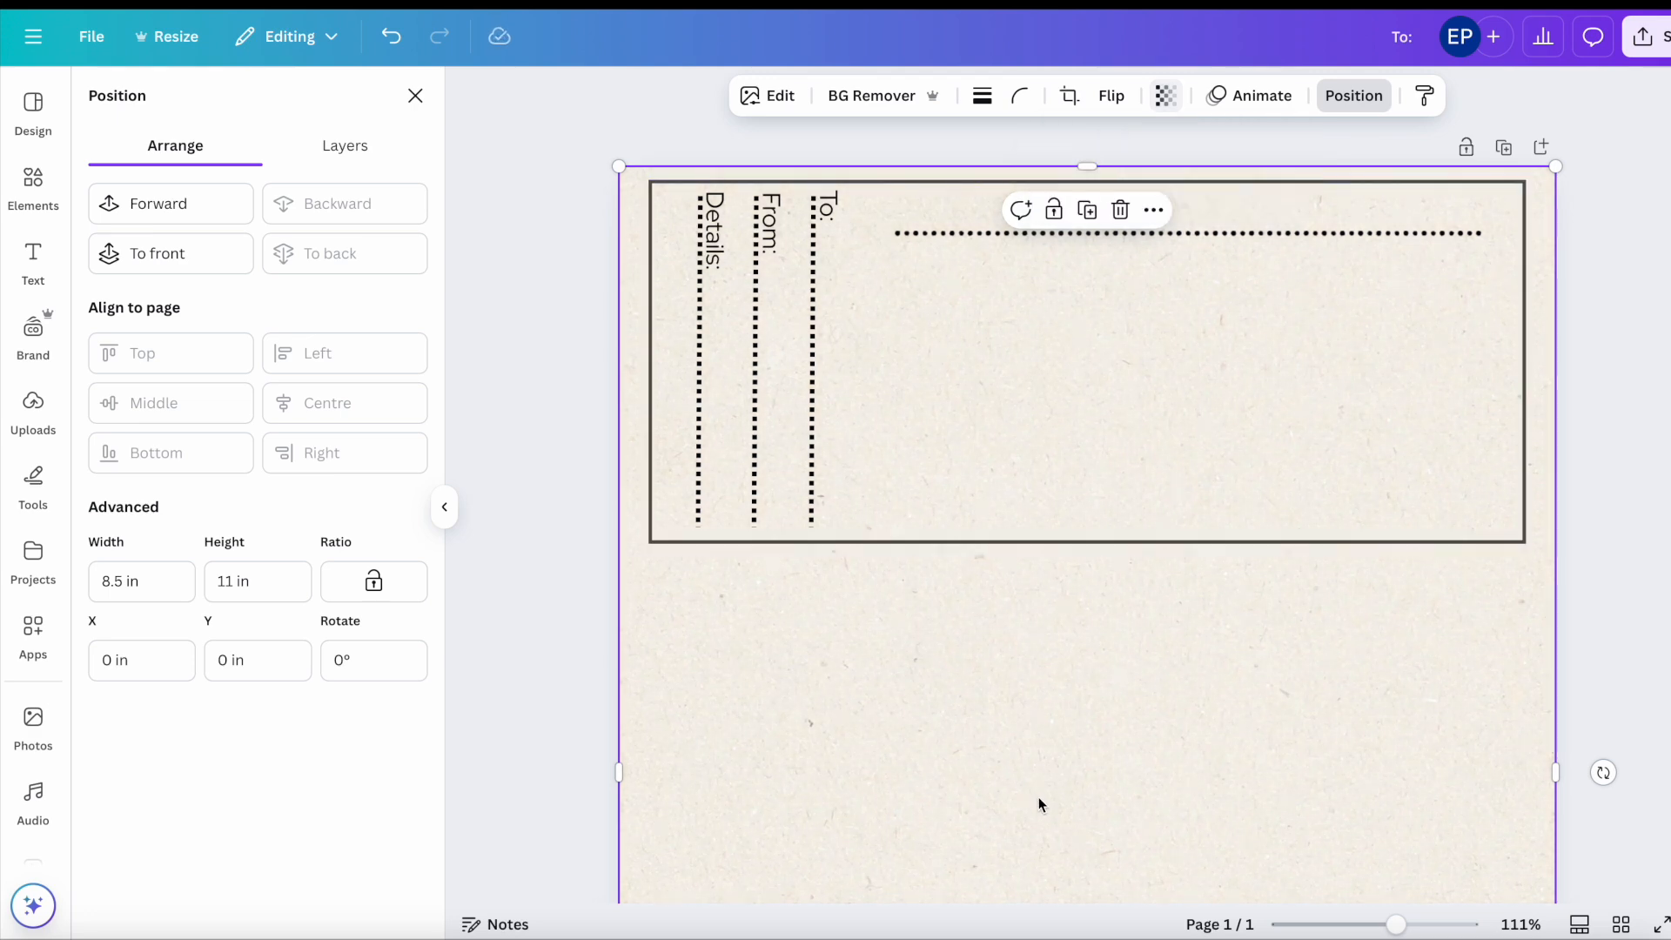
double_click(1040, 805)
Step: Insert the uploaded image of the woman with the Girls Trip ticket and remove its background
click(373, 913)
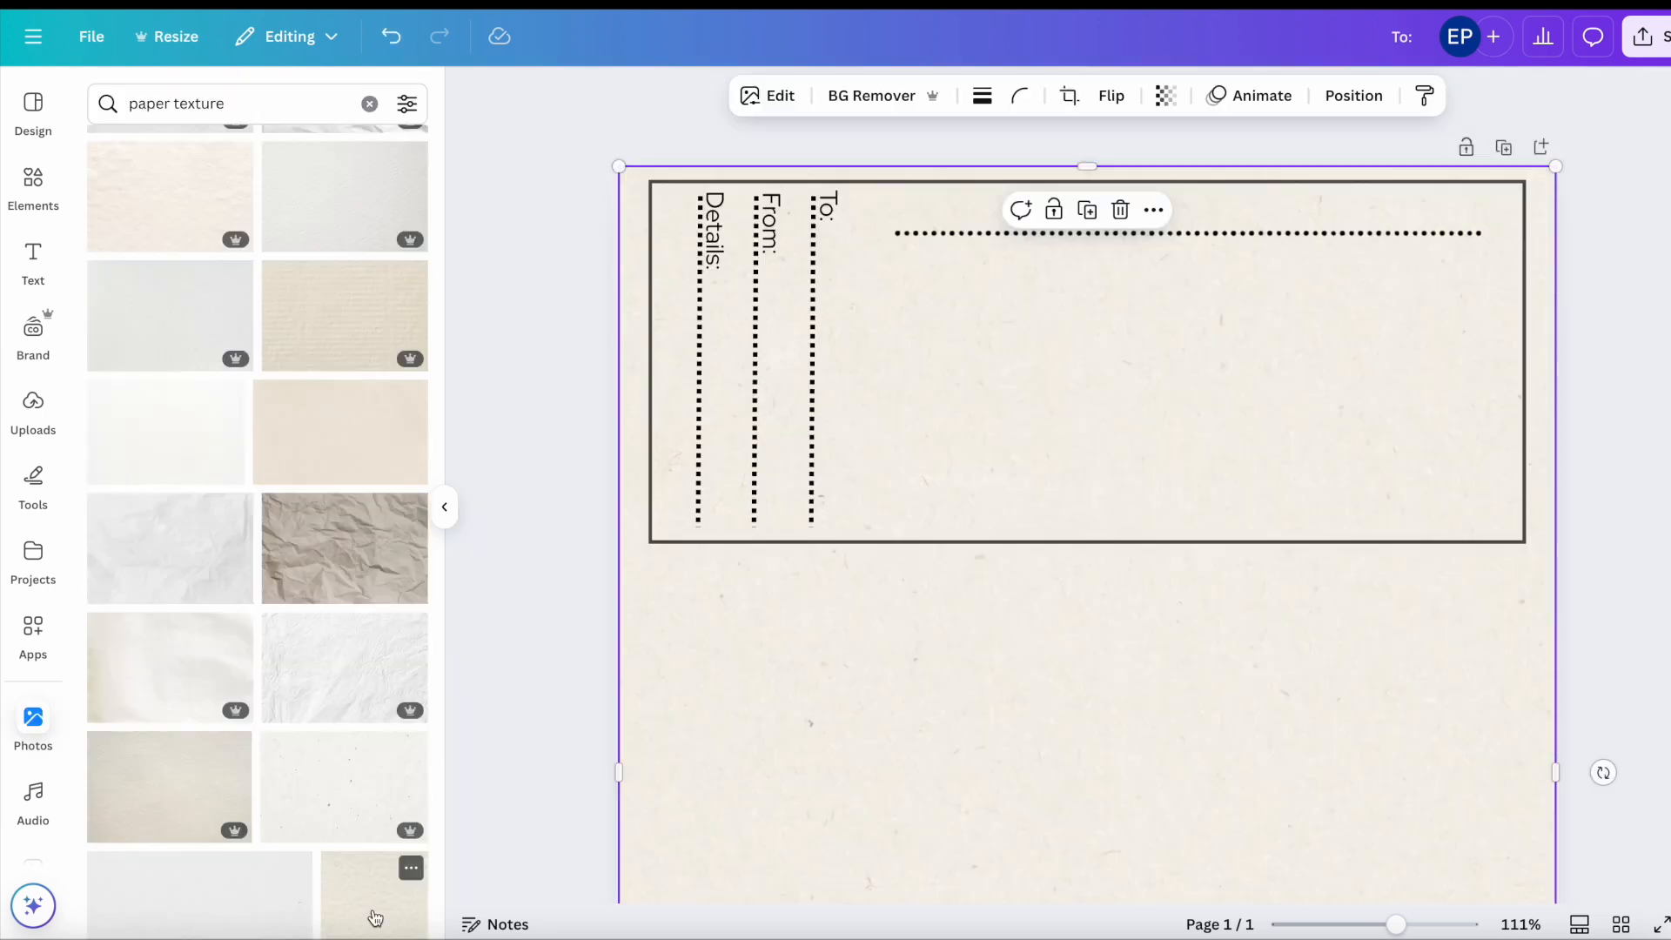
click(372, 471)
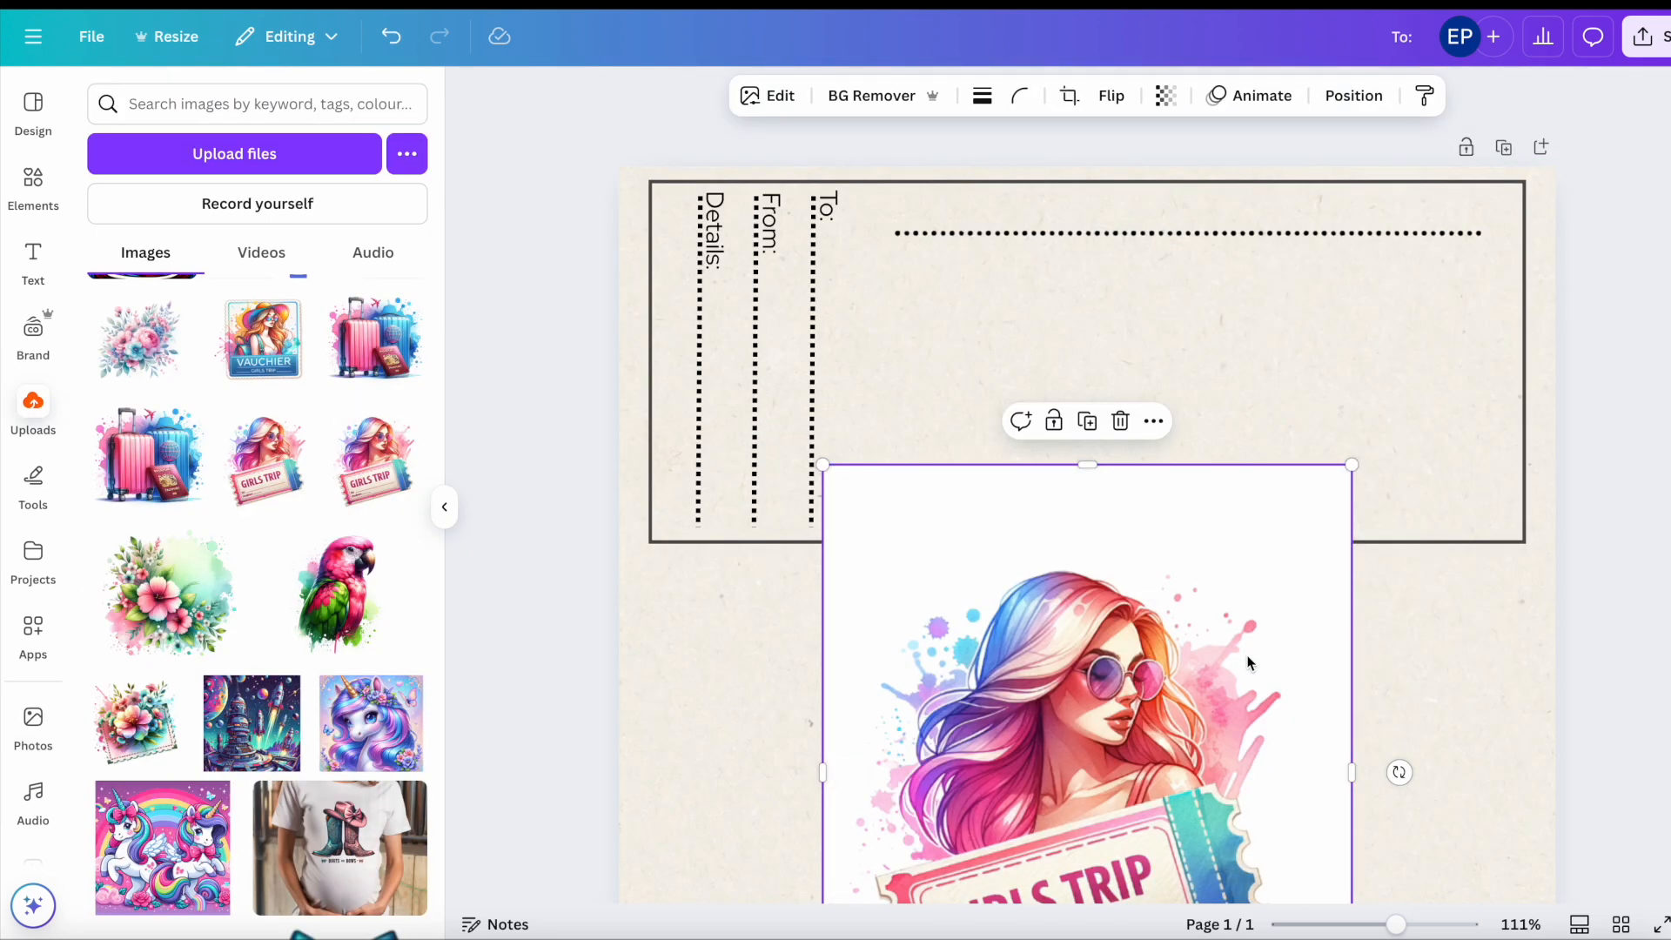
drag(1137, 551, 1123, 386)
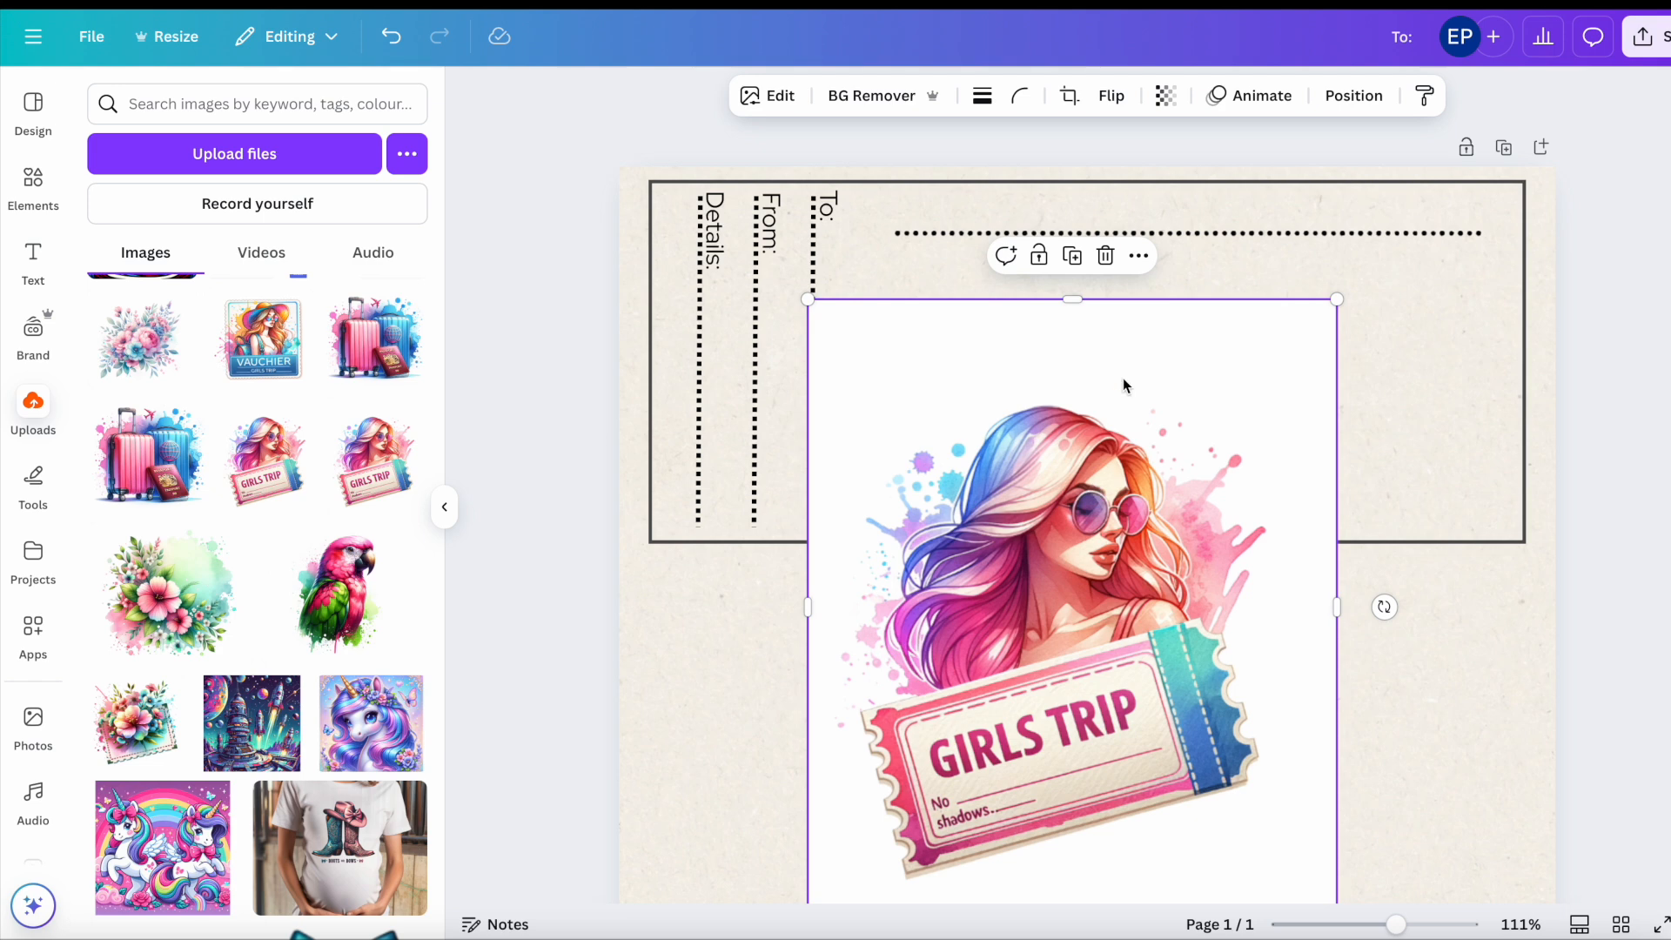
click(864, 96)
Step: Shrink the Girls Trip image and place it in the lower right corner of the voucher
drag(1337, 299, 998, 686)
drag(885, 836, 1400, 461)
drag(1319, 317, 1262, 250)
mouse_move(1386, 386)
mouse_down()
mouse_move(1422, 373)
mouse_move(1417, 388)
mouse_up()
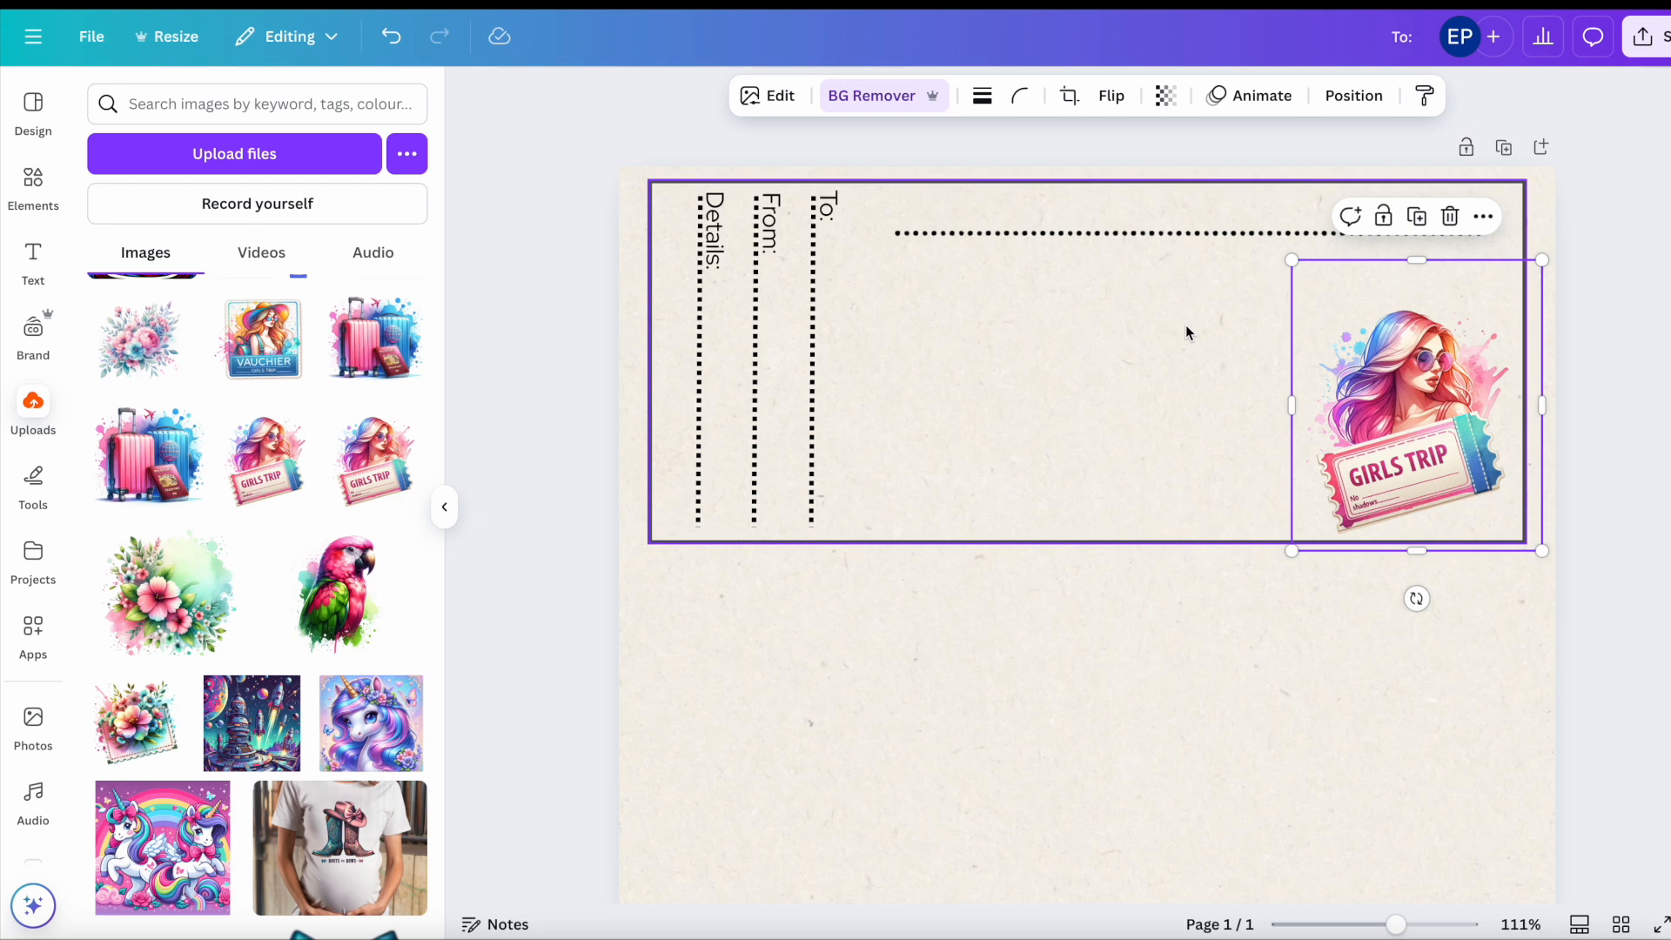
Step: Copy all of the voucher's elements and place the duplicate voucher directly below the first one
key(super+a)
key(super+c)
key(super+v)
drag(1088, 439, 1062, 806)
scroll(1063, 806, down, 3)
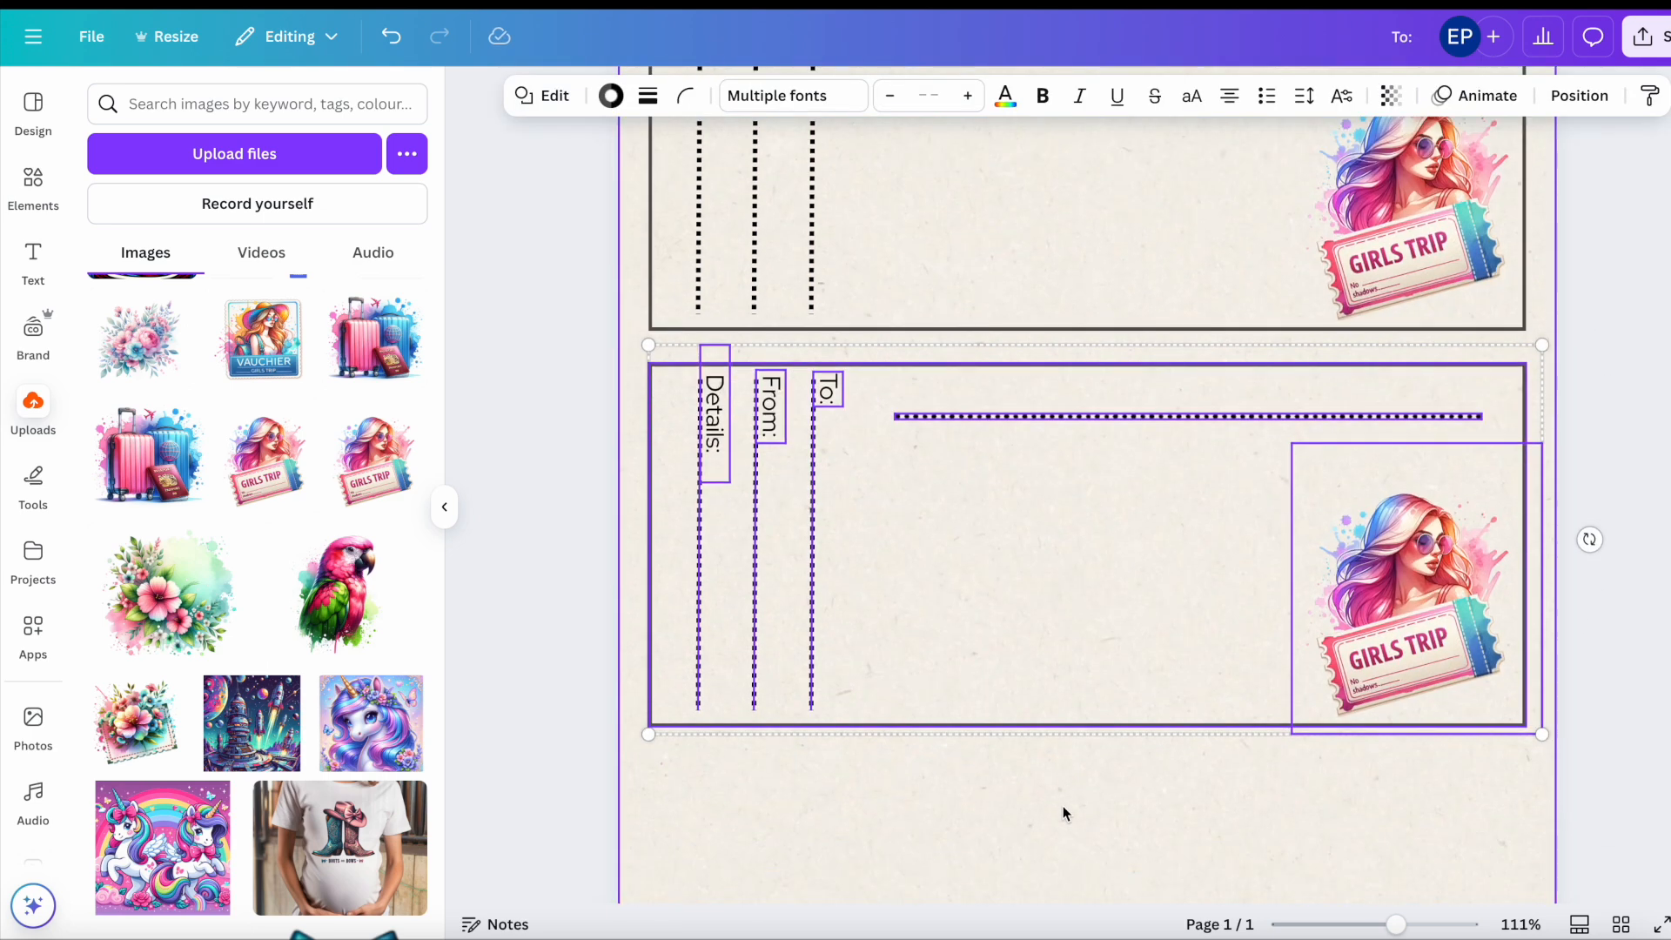
Step: Delete the horizontal dotted line from the second voucher
click(1627, 694)
click(1037, 415)
key(Delete)
Step: Add the heading "Weekend Away" to the second voucher and set its font to Wild Mango Regular
click(33, 261)
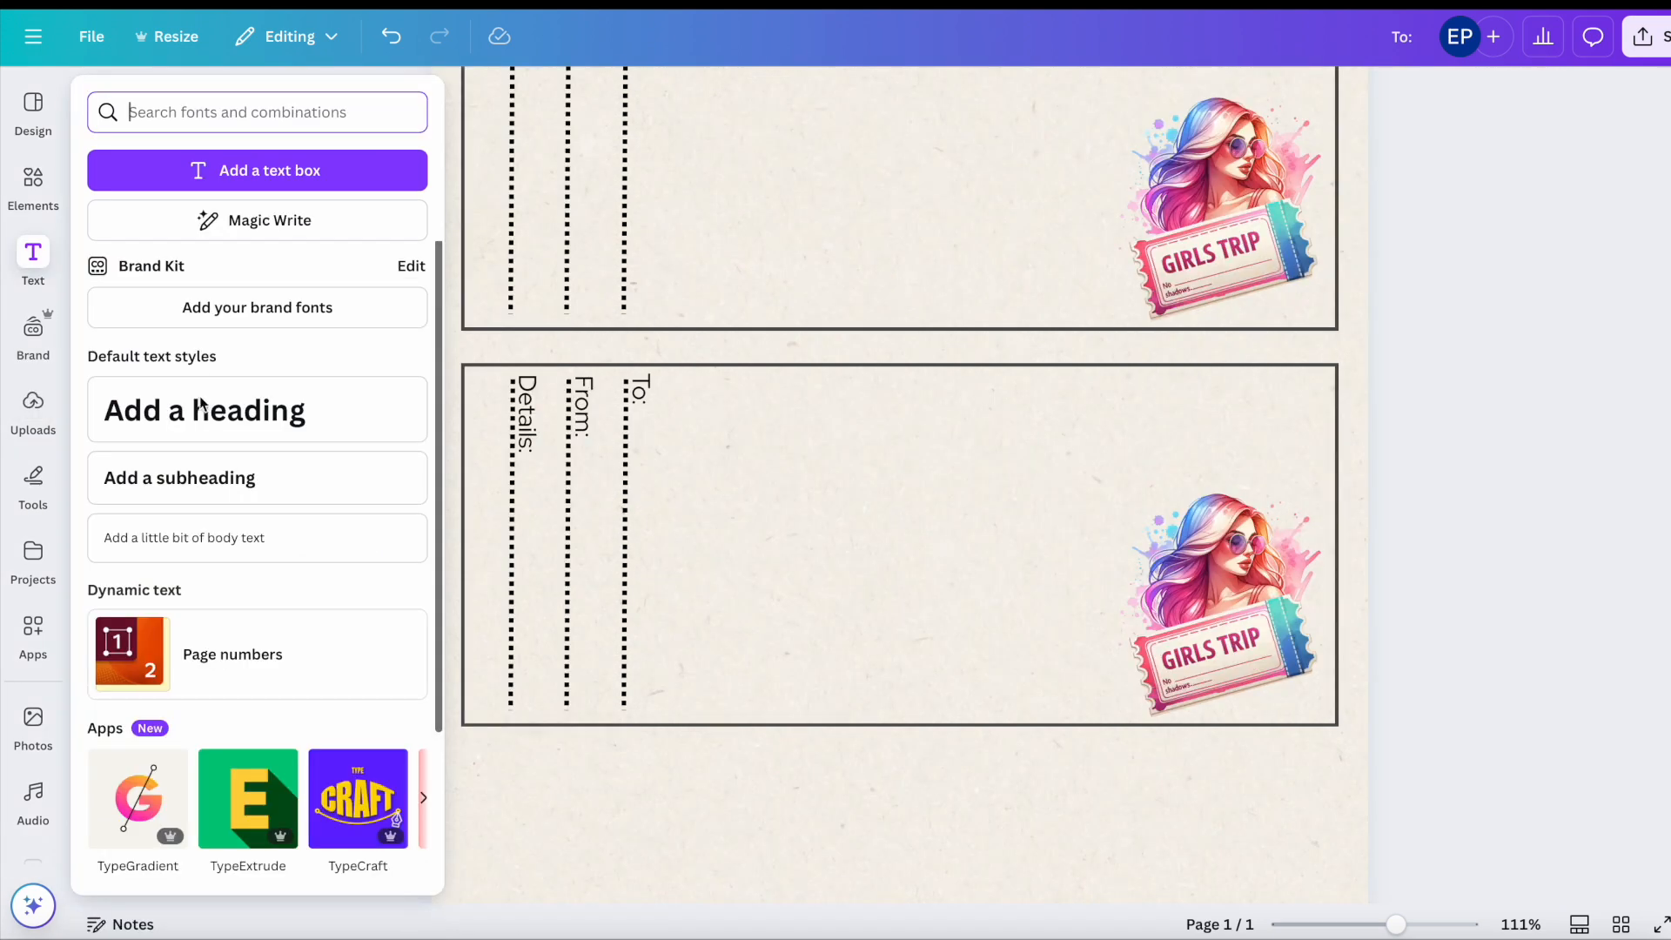
click(217, 406)
text(Wee)
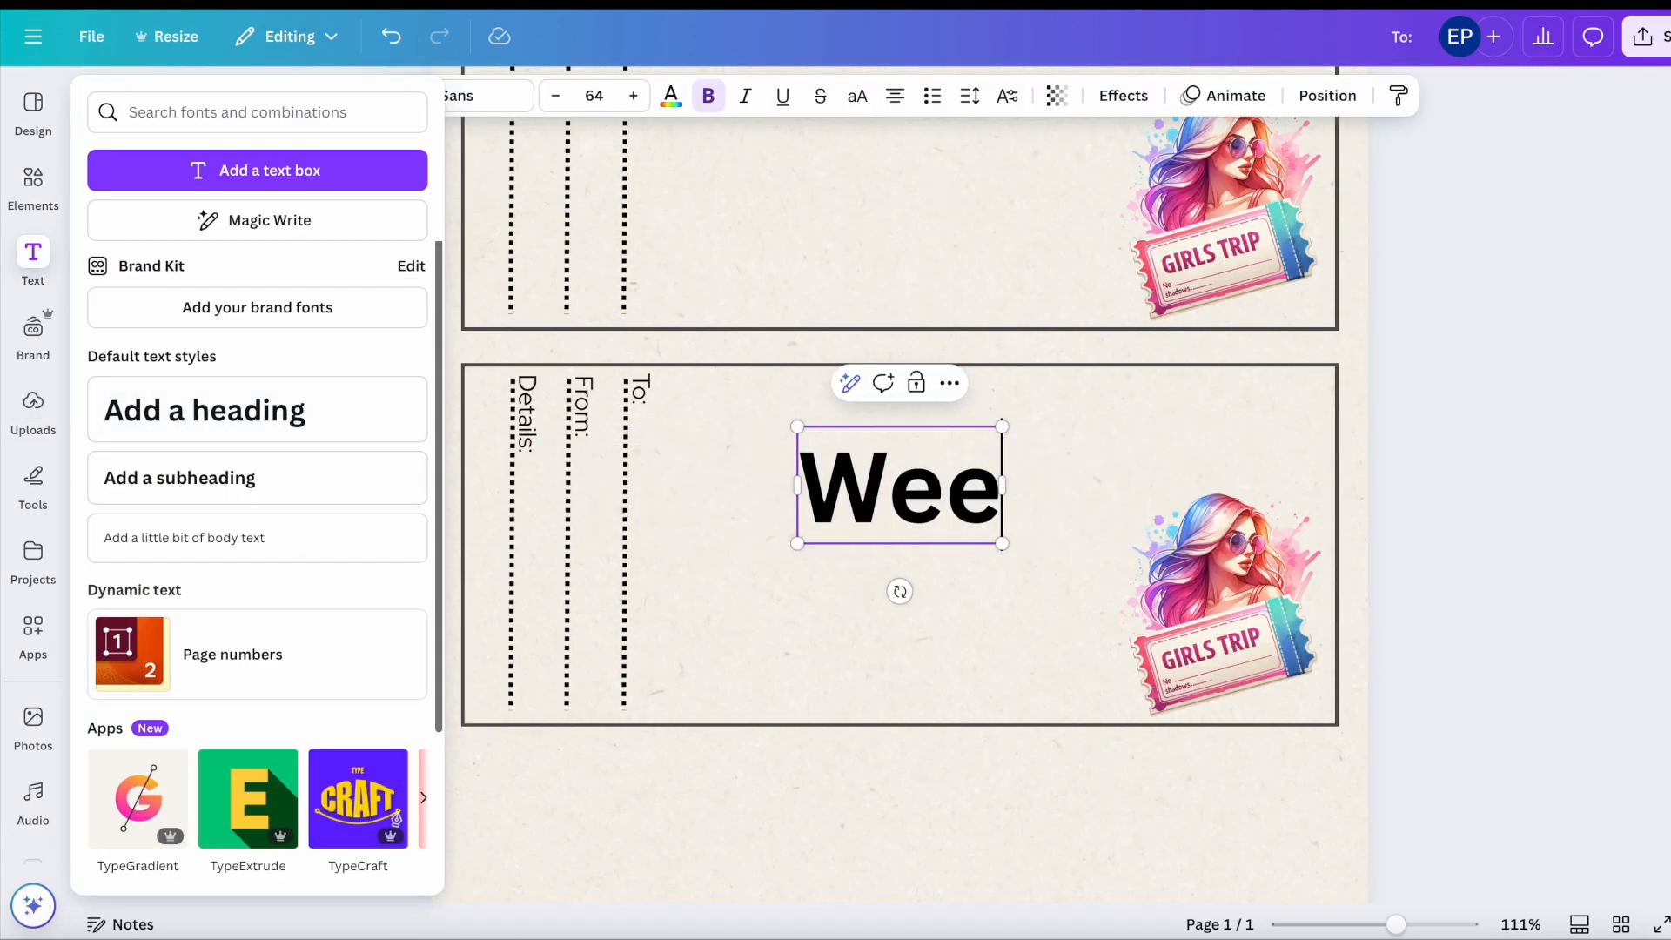
text(kend Away)
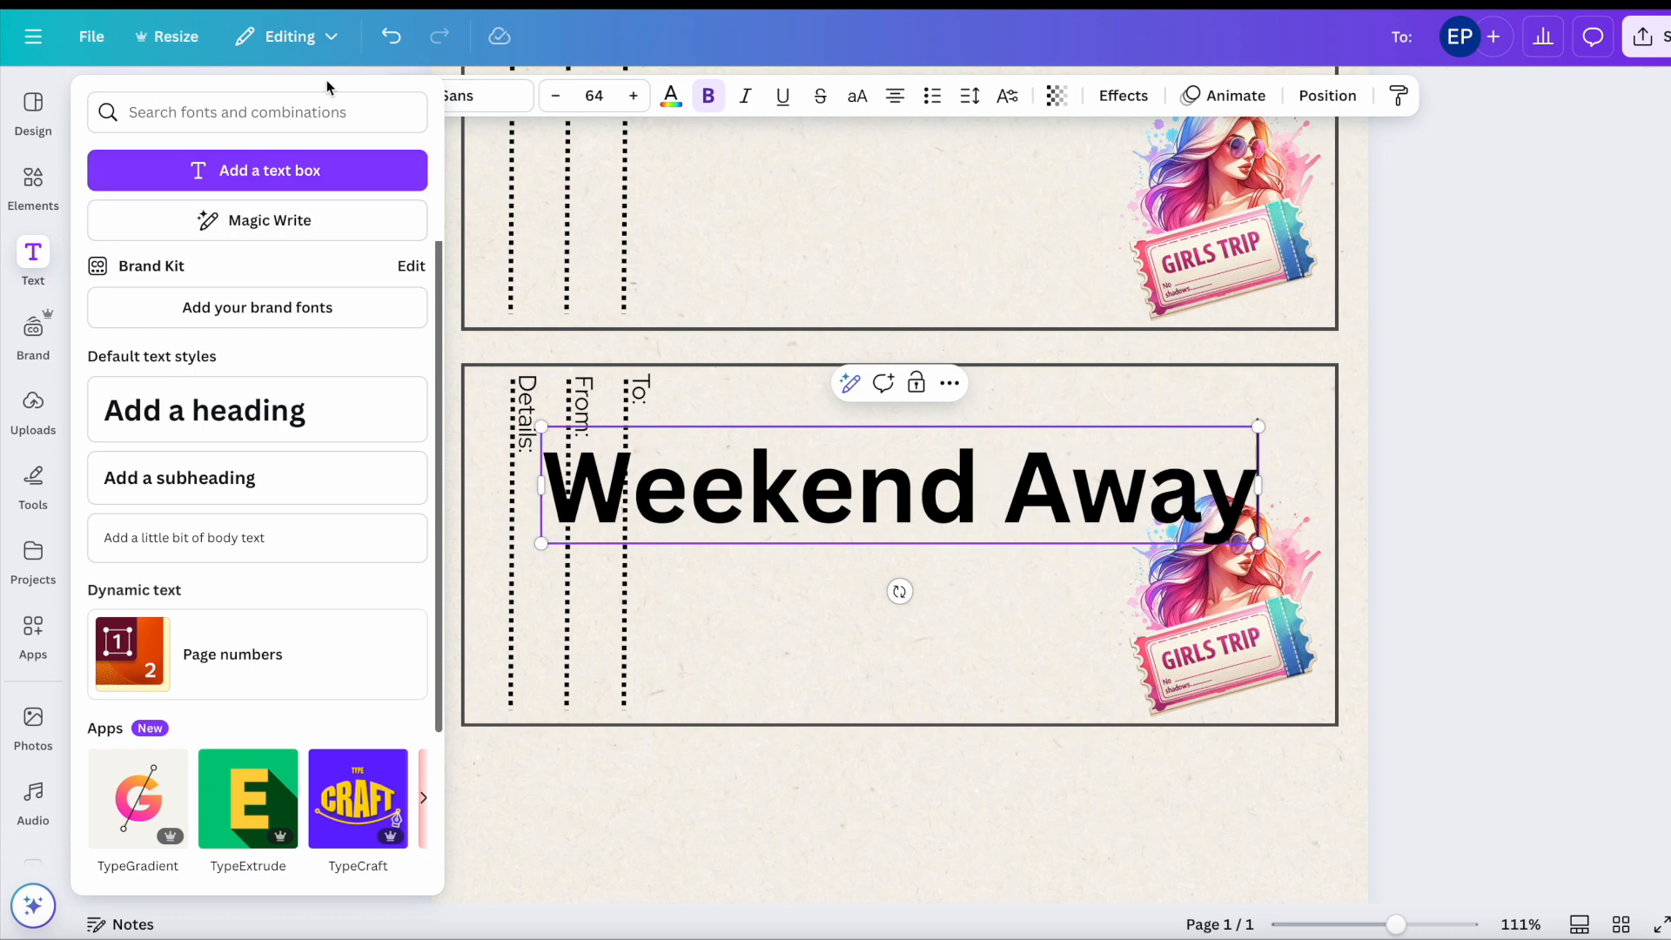
click(479, 96)
scroll(323, 488, down, 3)
click(287, 508)
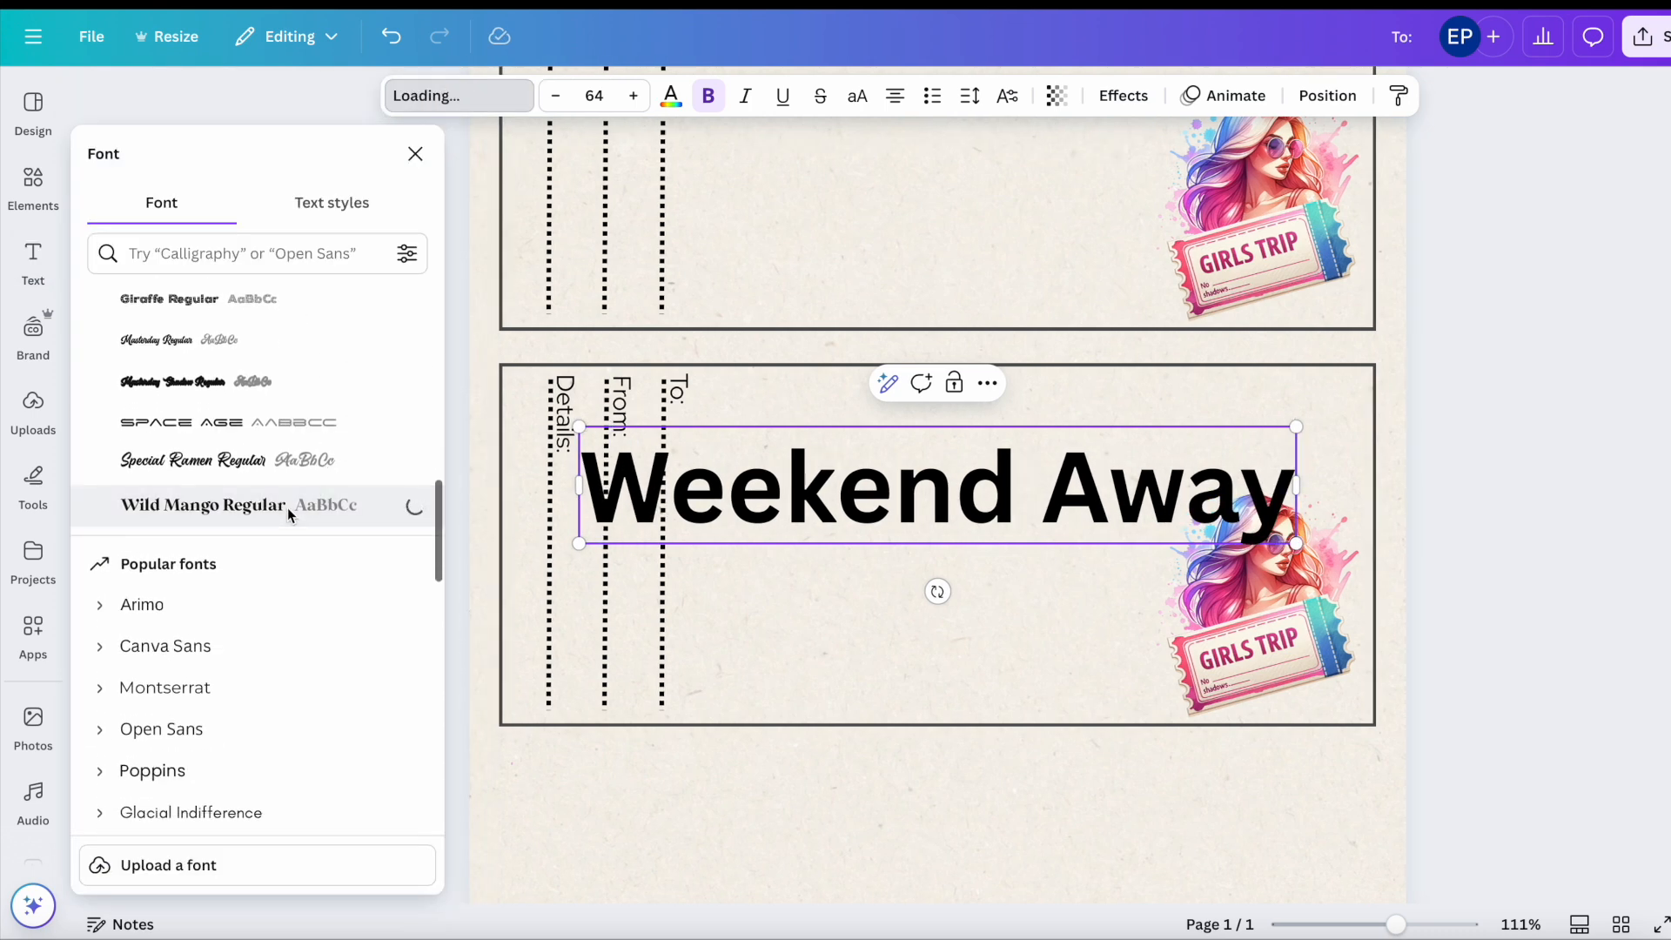
Step: Recolour both vouchers' borders and vertical dotted lines and the Weekend Away heading dark grey
drag(413, 140, 1446, 837)
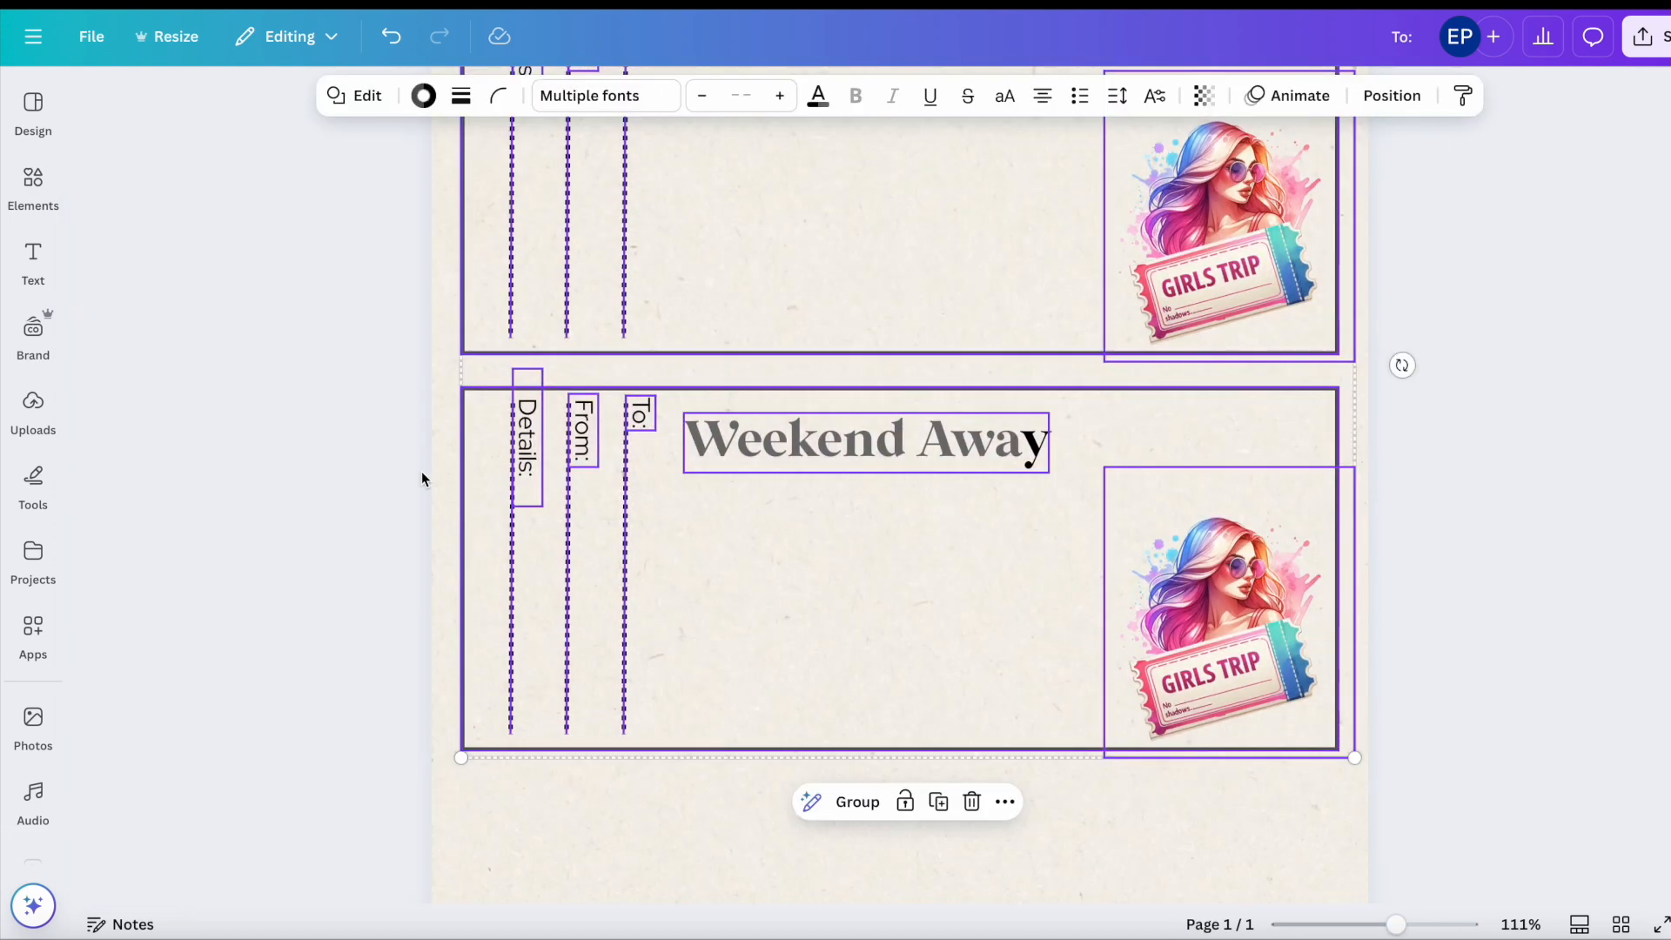
click(422, 96)
click(287, 312)
click(870, 443)
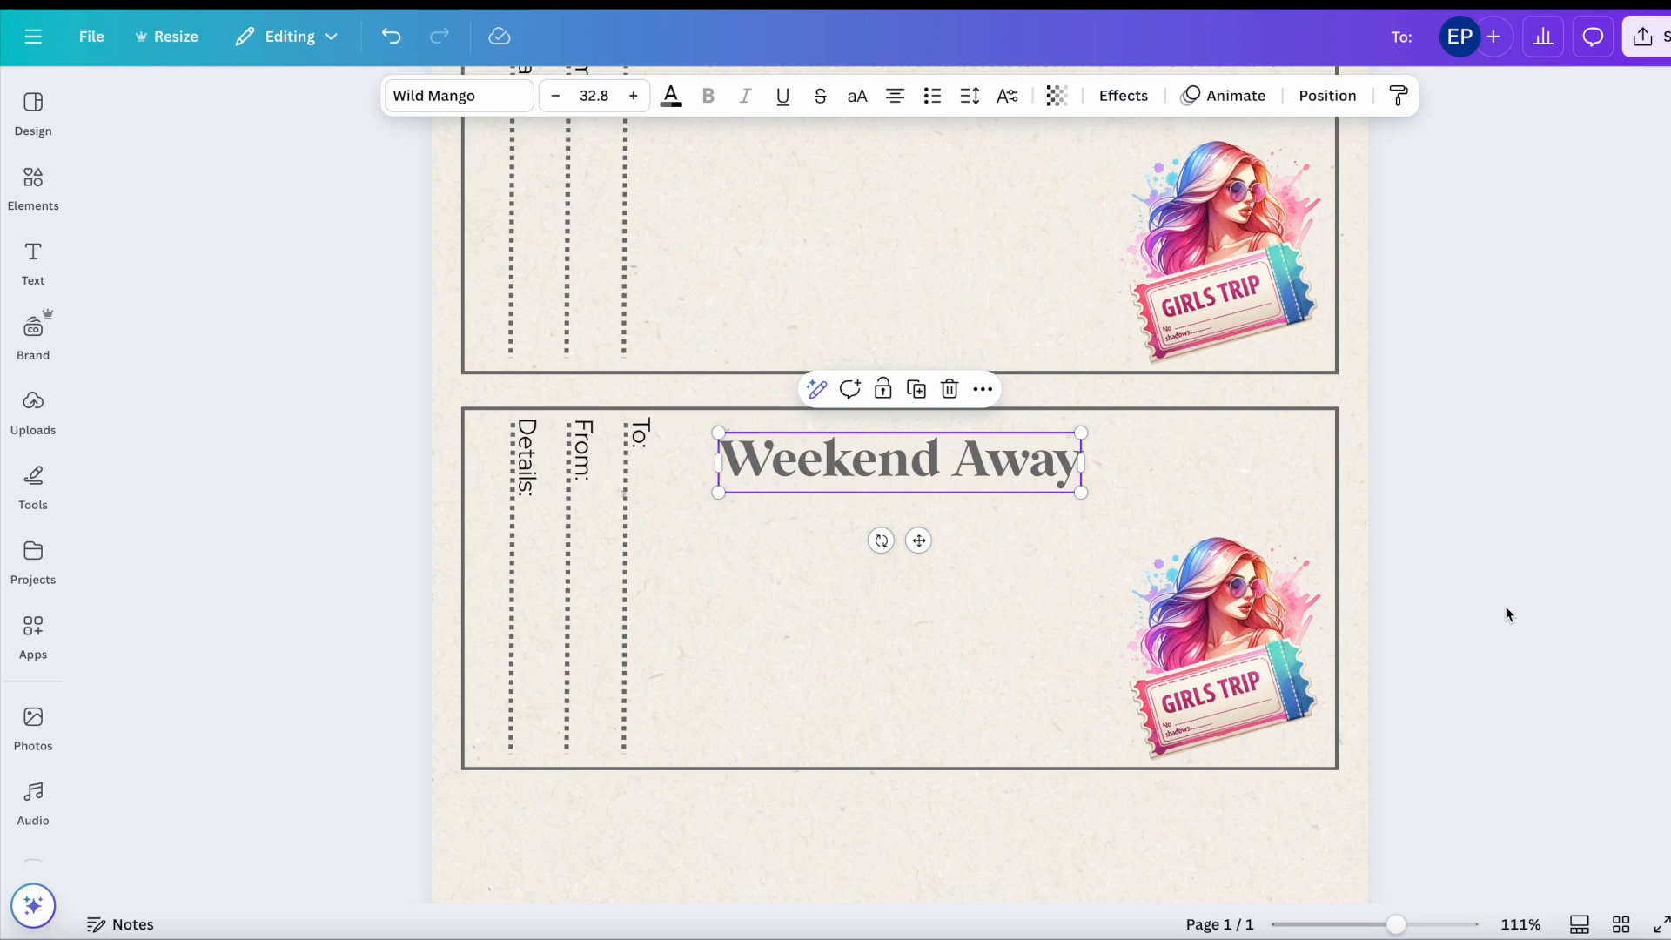
Step: Insert the uploaded image of the suitcases with the passport and remove its background
click(1382, 623)
click(149, 456)
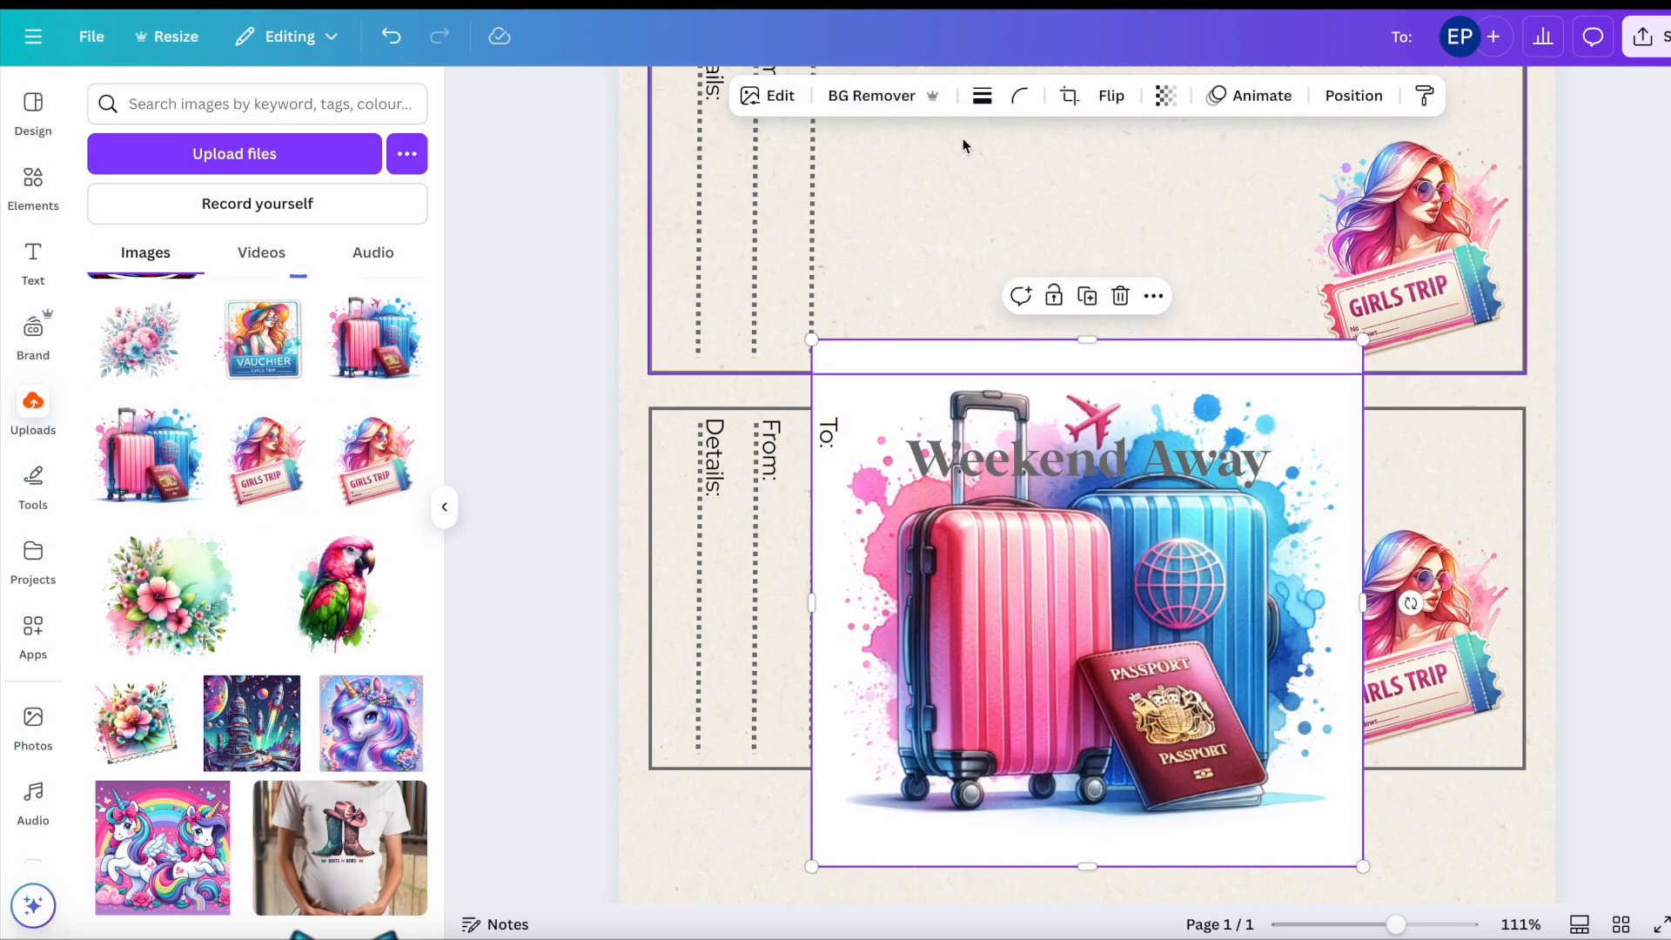
click(878, 96)
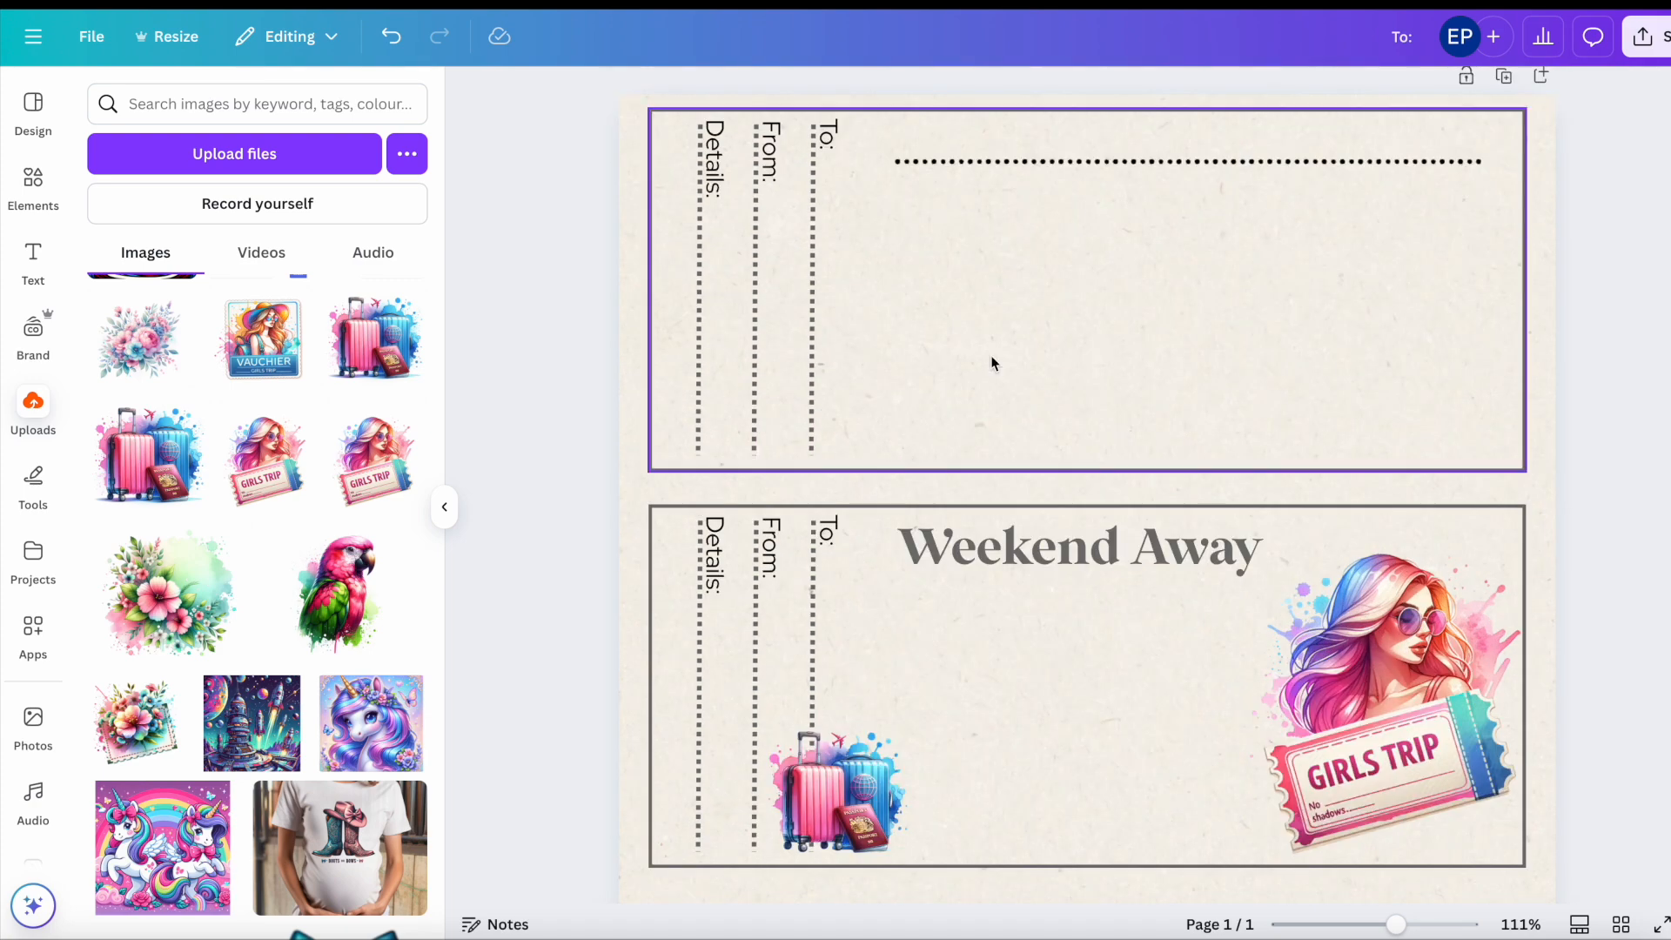
Step: Insert the uploaded floral stamp image, remove its background, and place it small at the bottom of the first voucher's vertical dotted lines
click(116, 735)
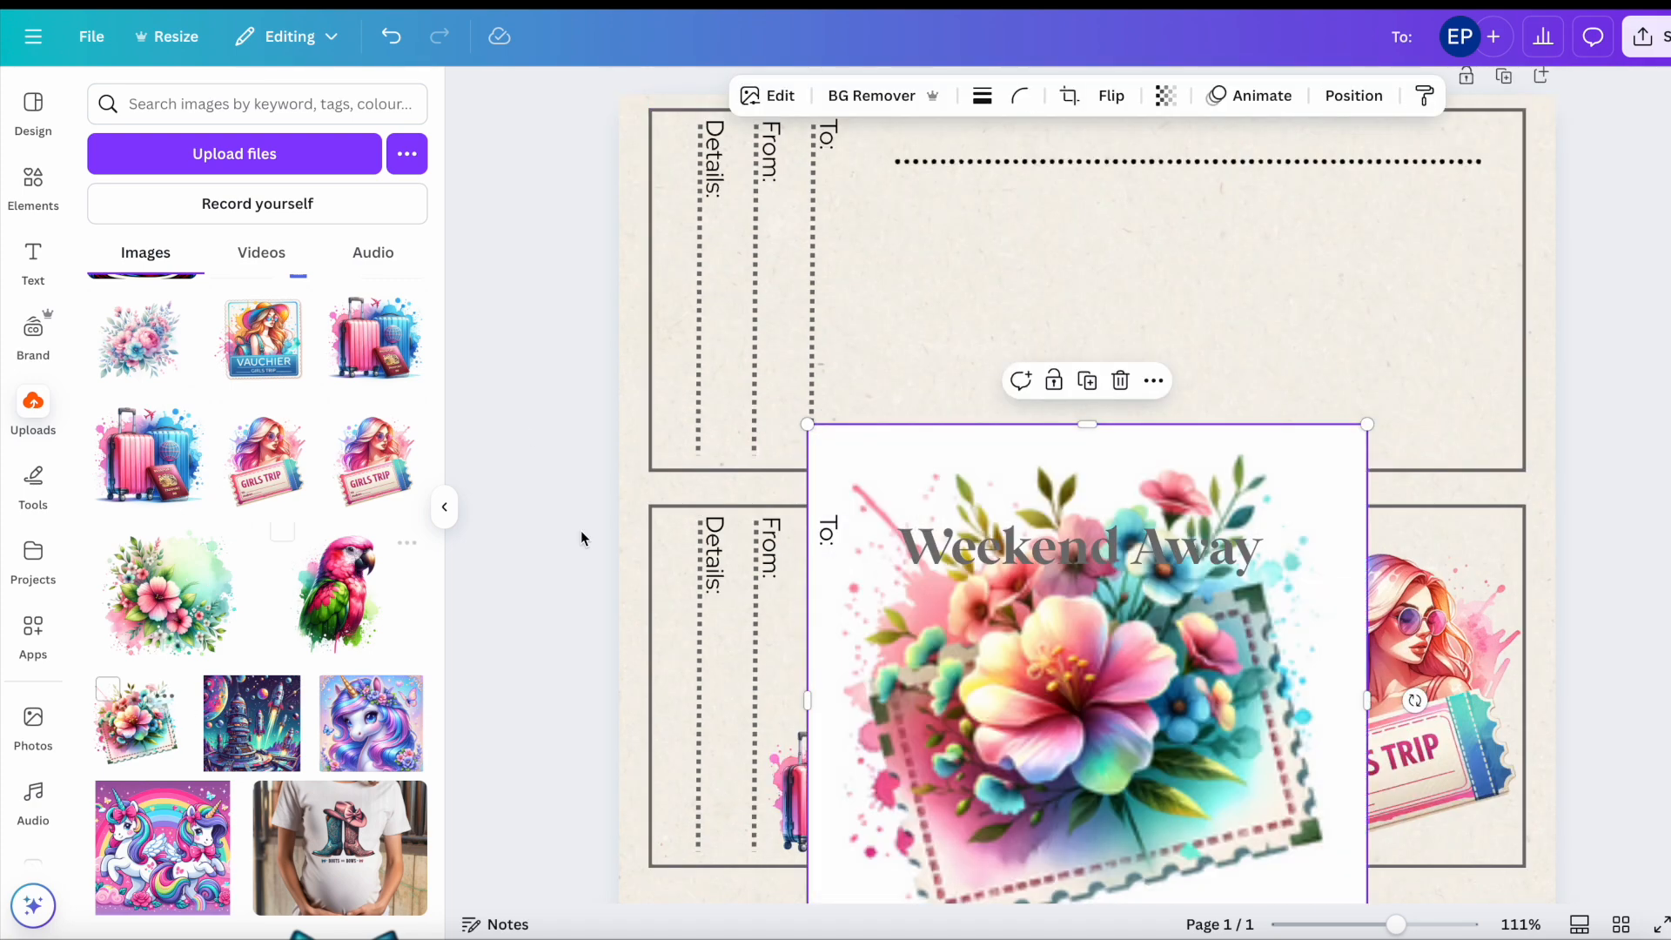
click(909, 97)
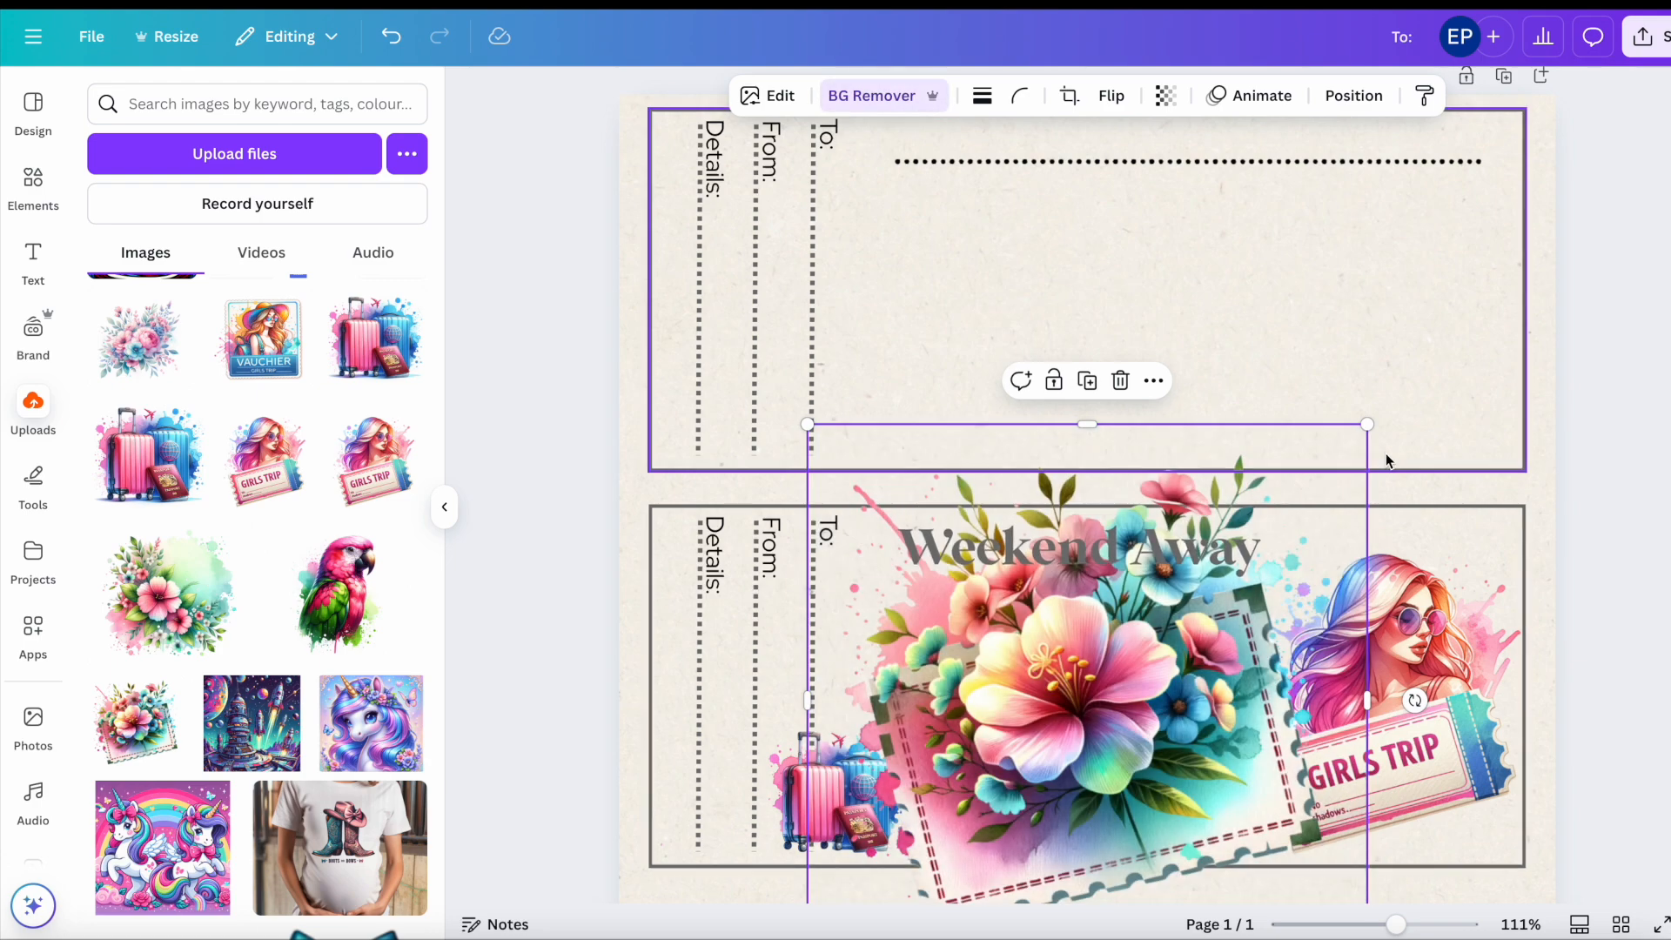
drag(1367, 424, 1048, 738)
drag(992, 888, 937, 400)
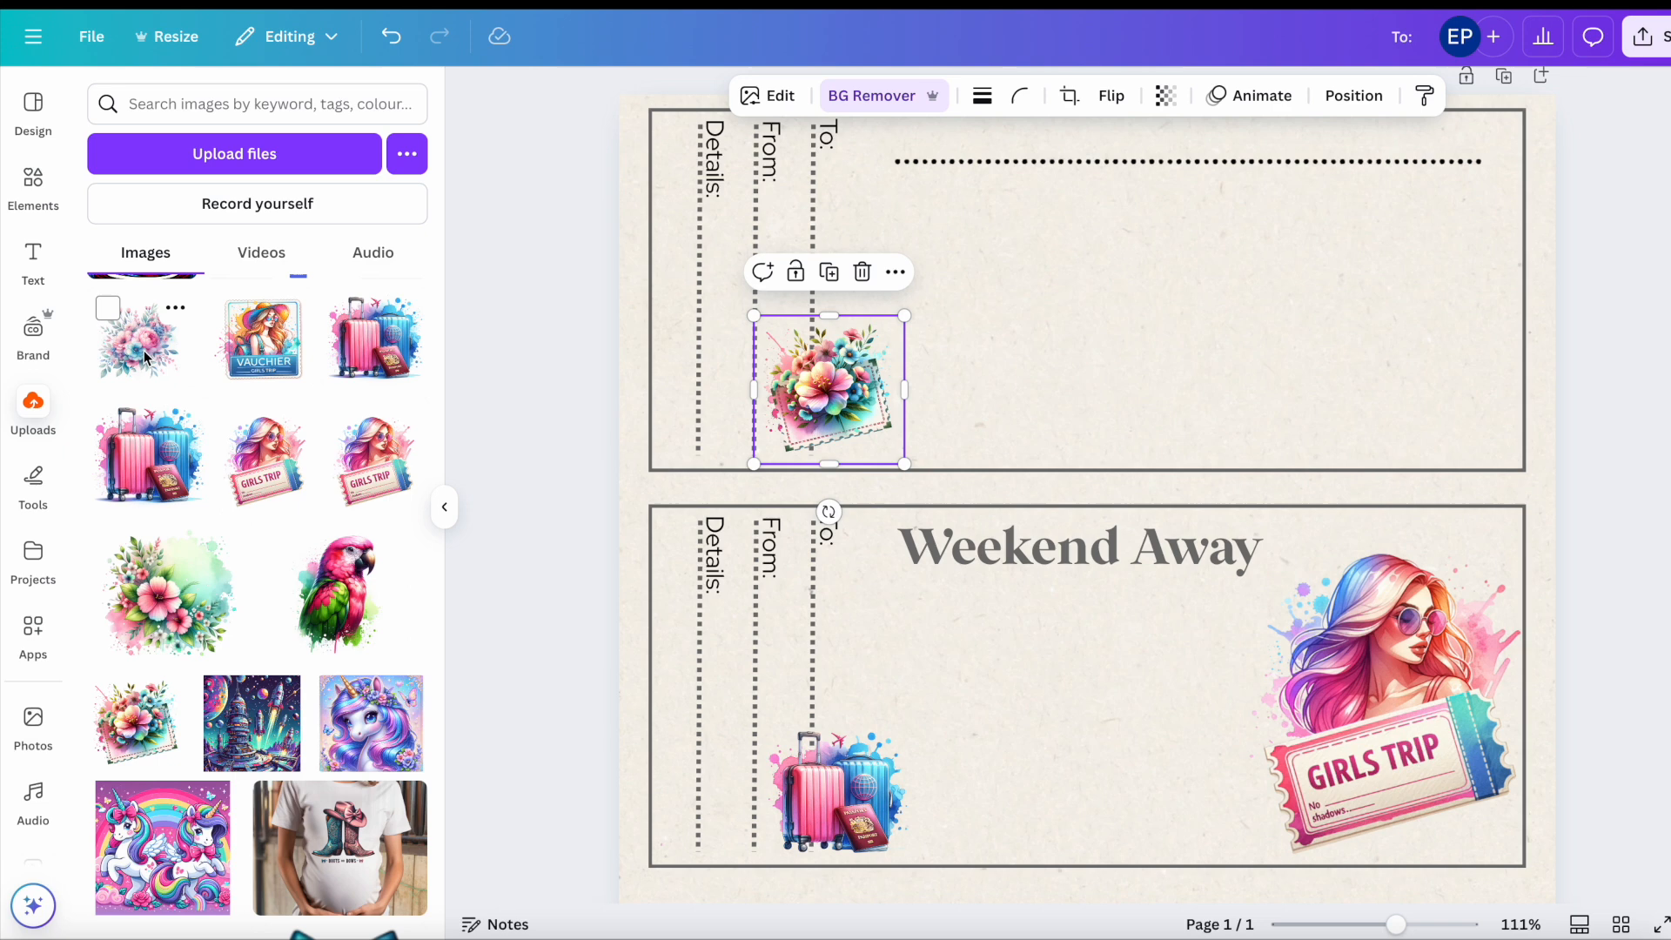
Step: Insert the uploaded pastel bouquet, remove its background, and place it very small over the first voucher's left border
drag(145, 357, 976, 219)
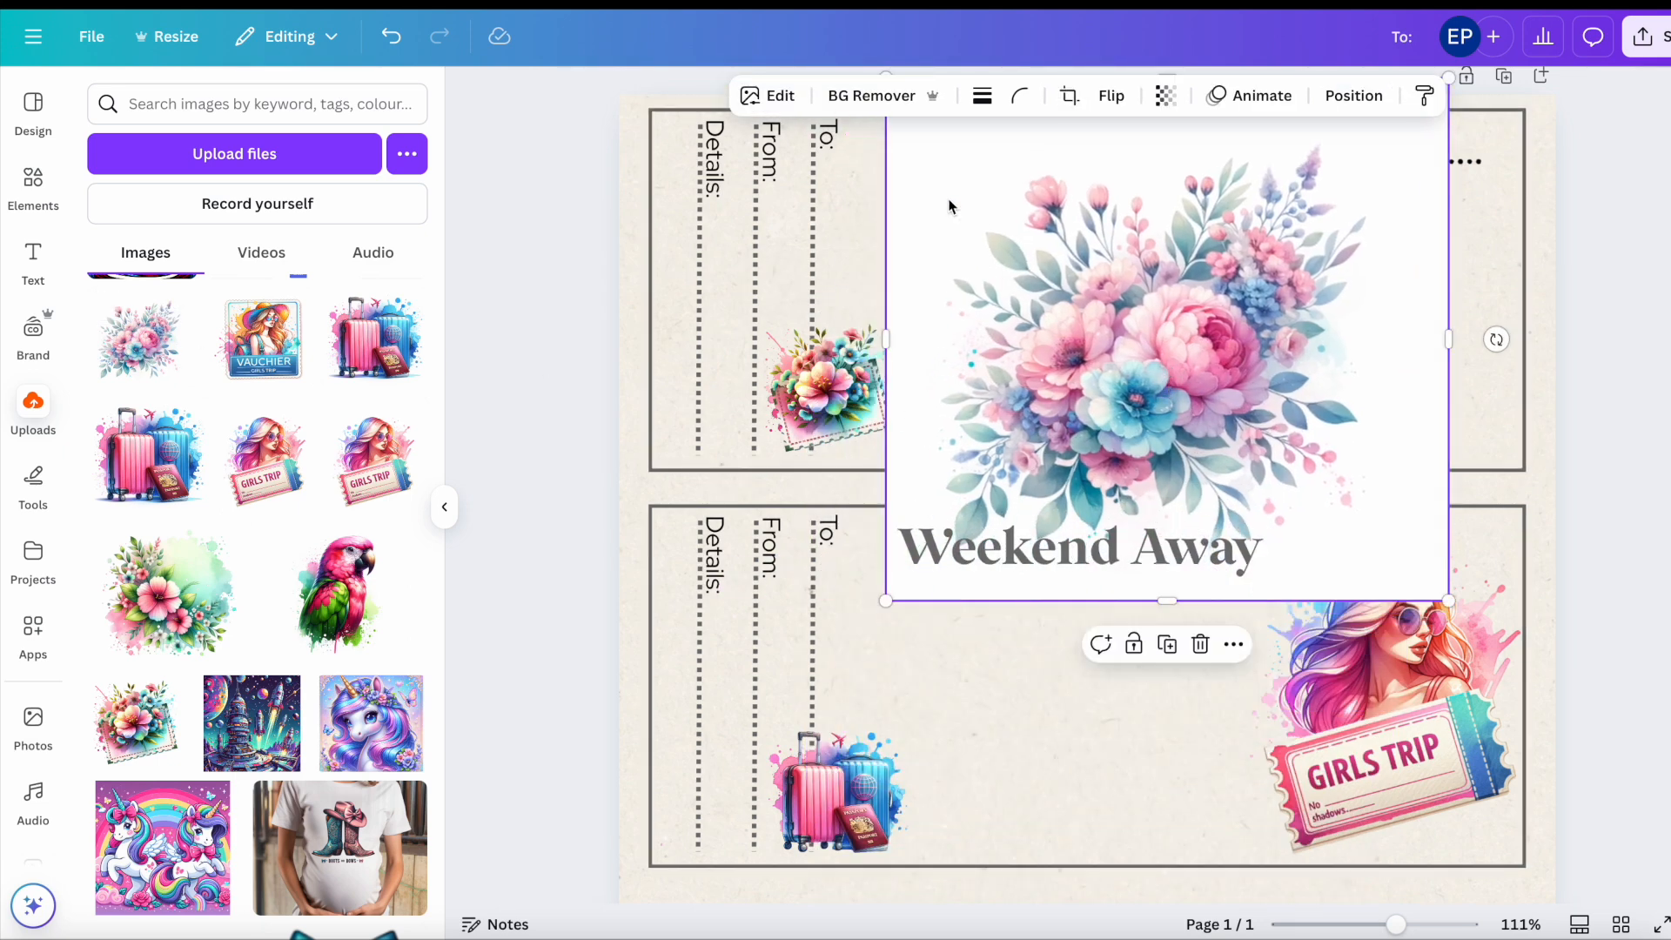
click(883, 102)
drag(1447, 139, 1001, 609)
drag(928, 683, 843, 624)
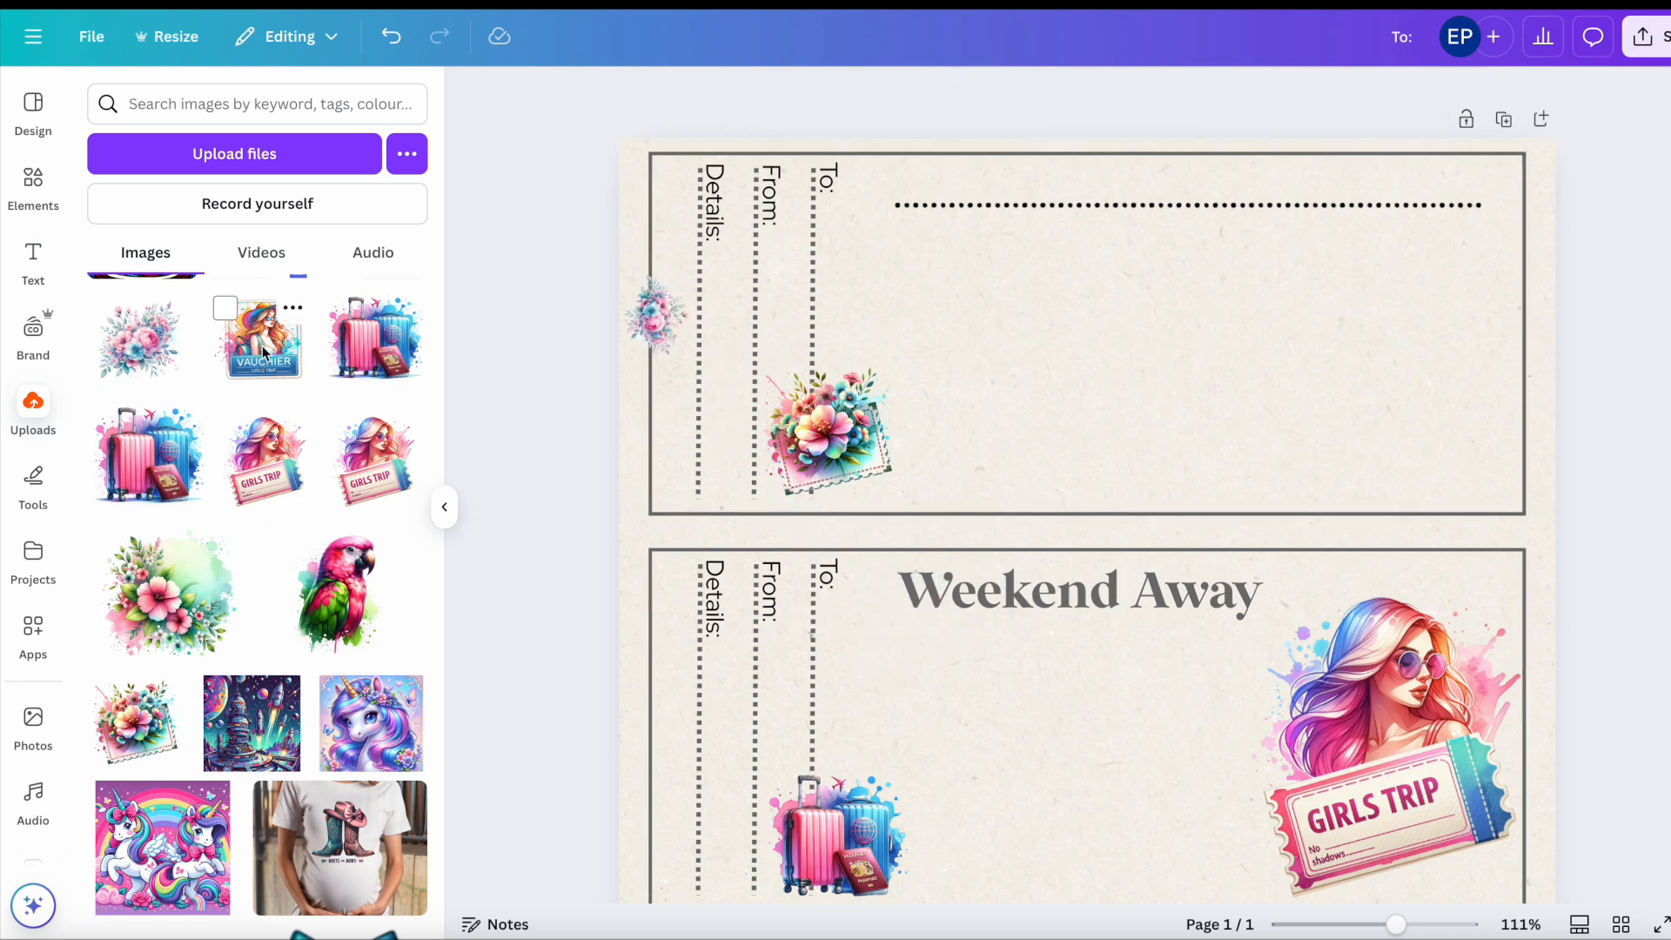
Step: Insert the uploaded Vauchier Girls Trip stamp image over the first voucher and remove its background
click(264, 353)
drag(1145, 746, 1204, 381)
click(879, 97)
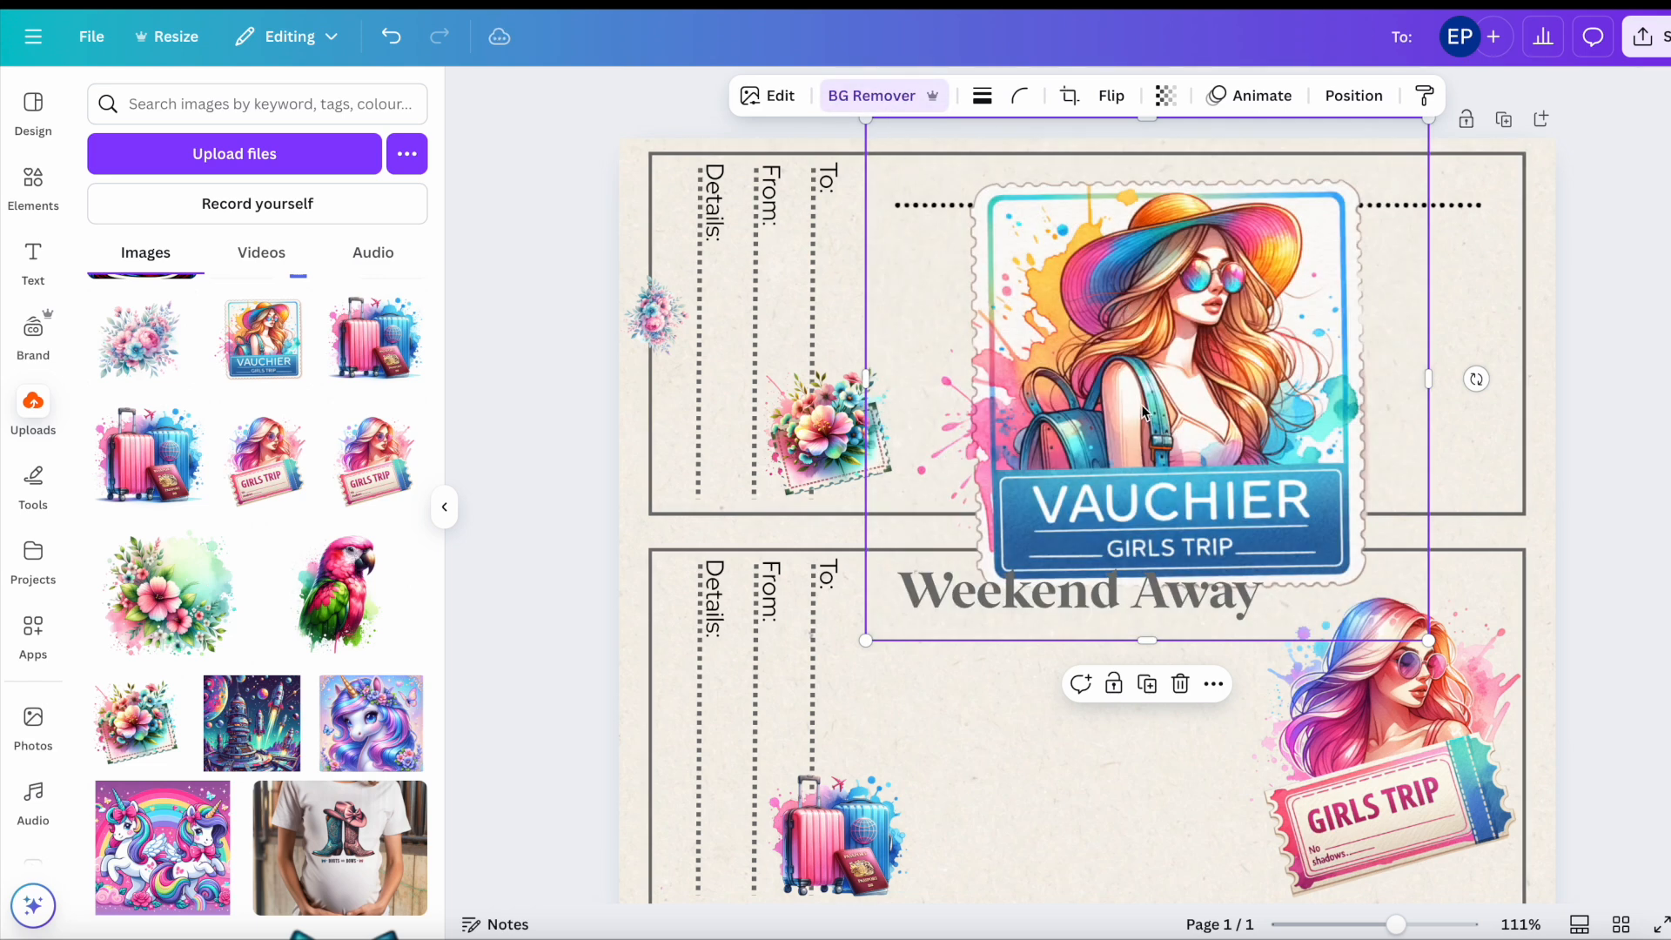
Step: Extract the word "VAUCHIER" from the stamp image as editable text with Grab Text
click(772, 96)
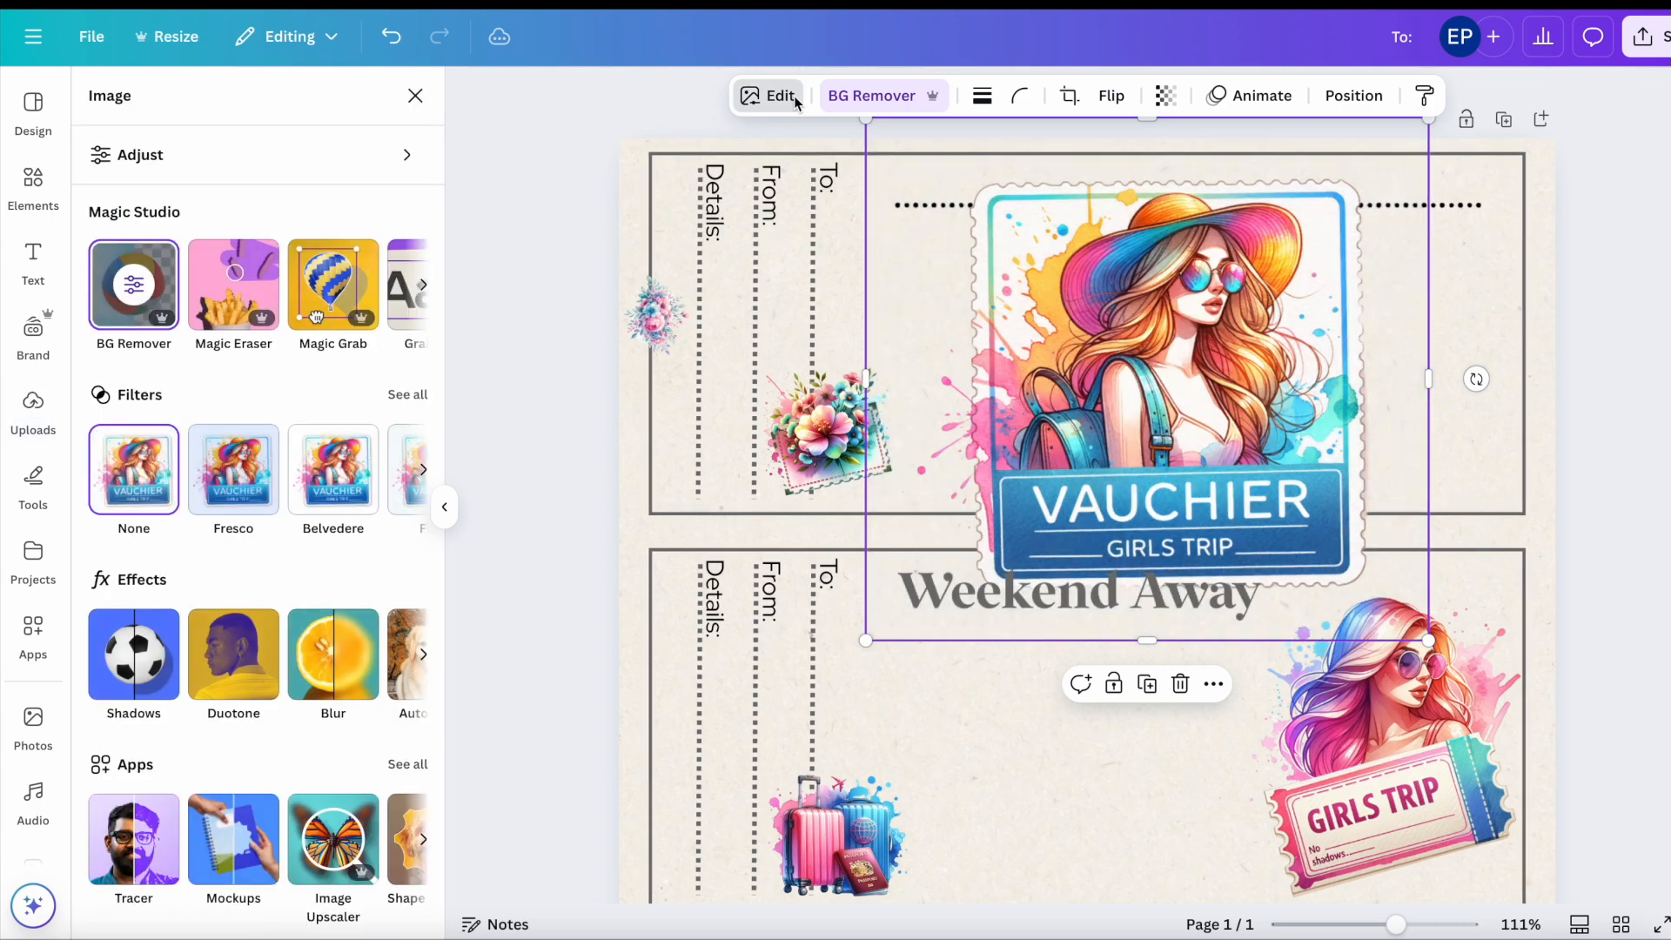
click(423, 285)
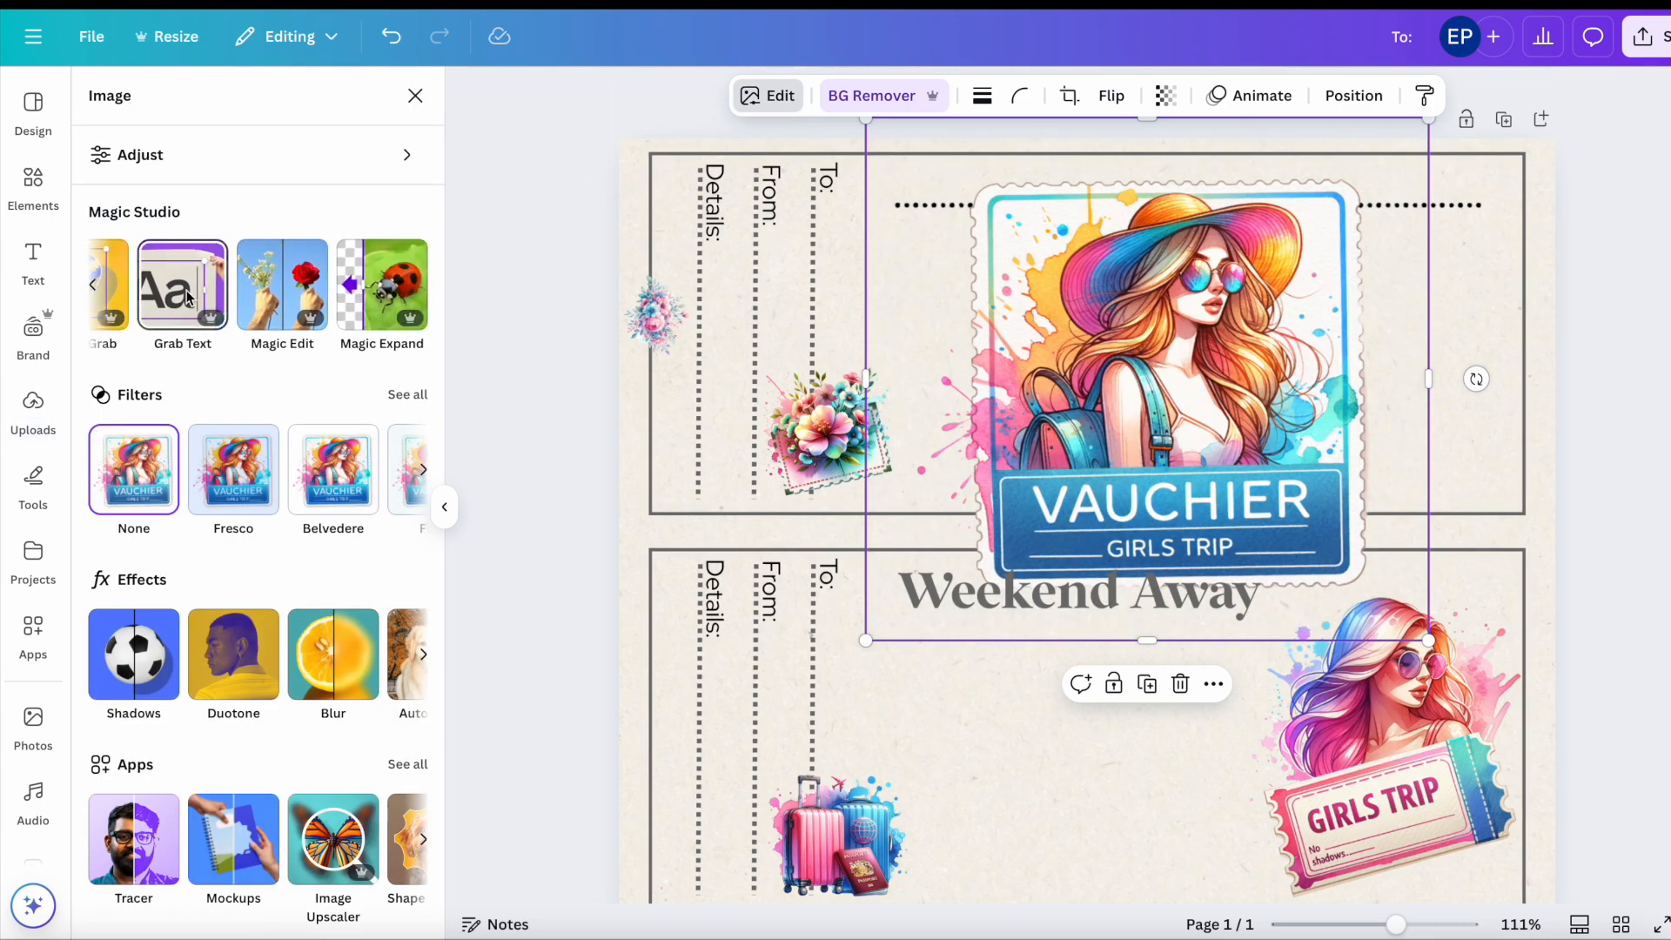
click(186, 292)
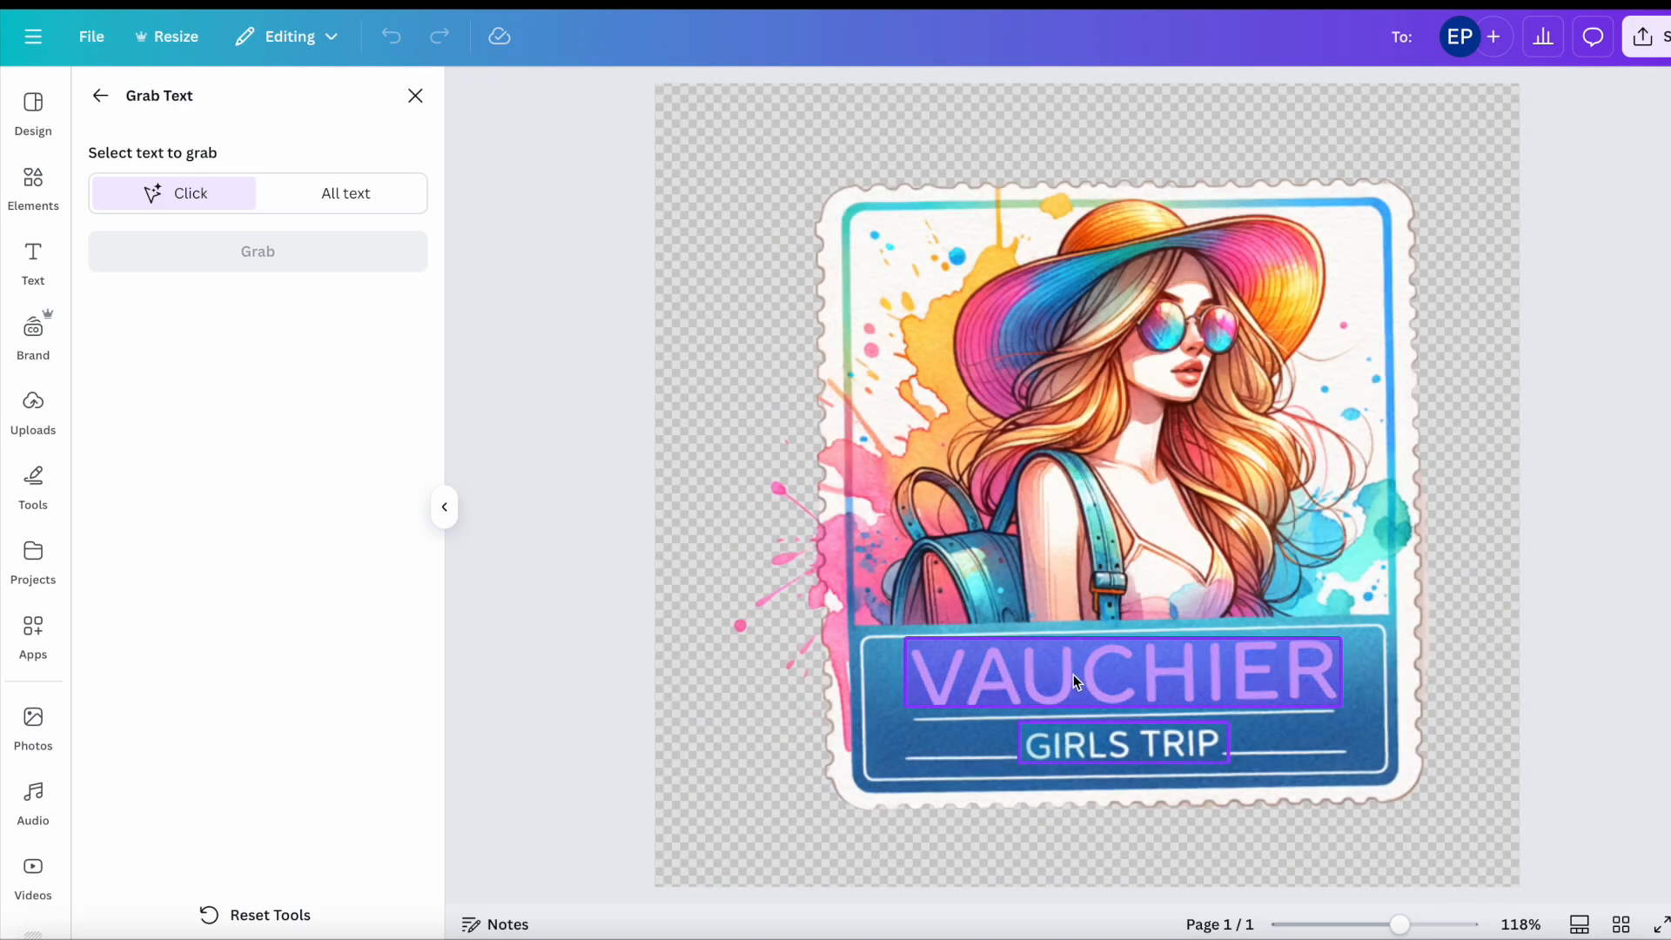
click(1073, 676)
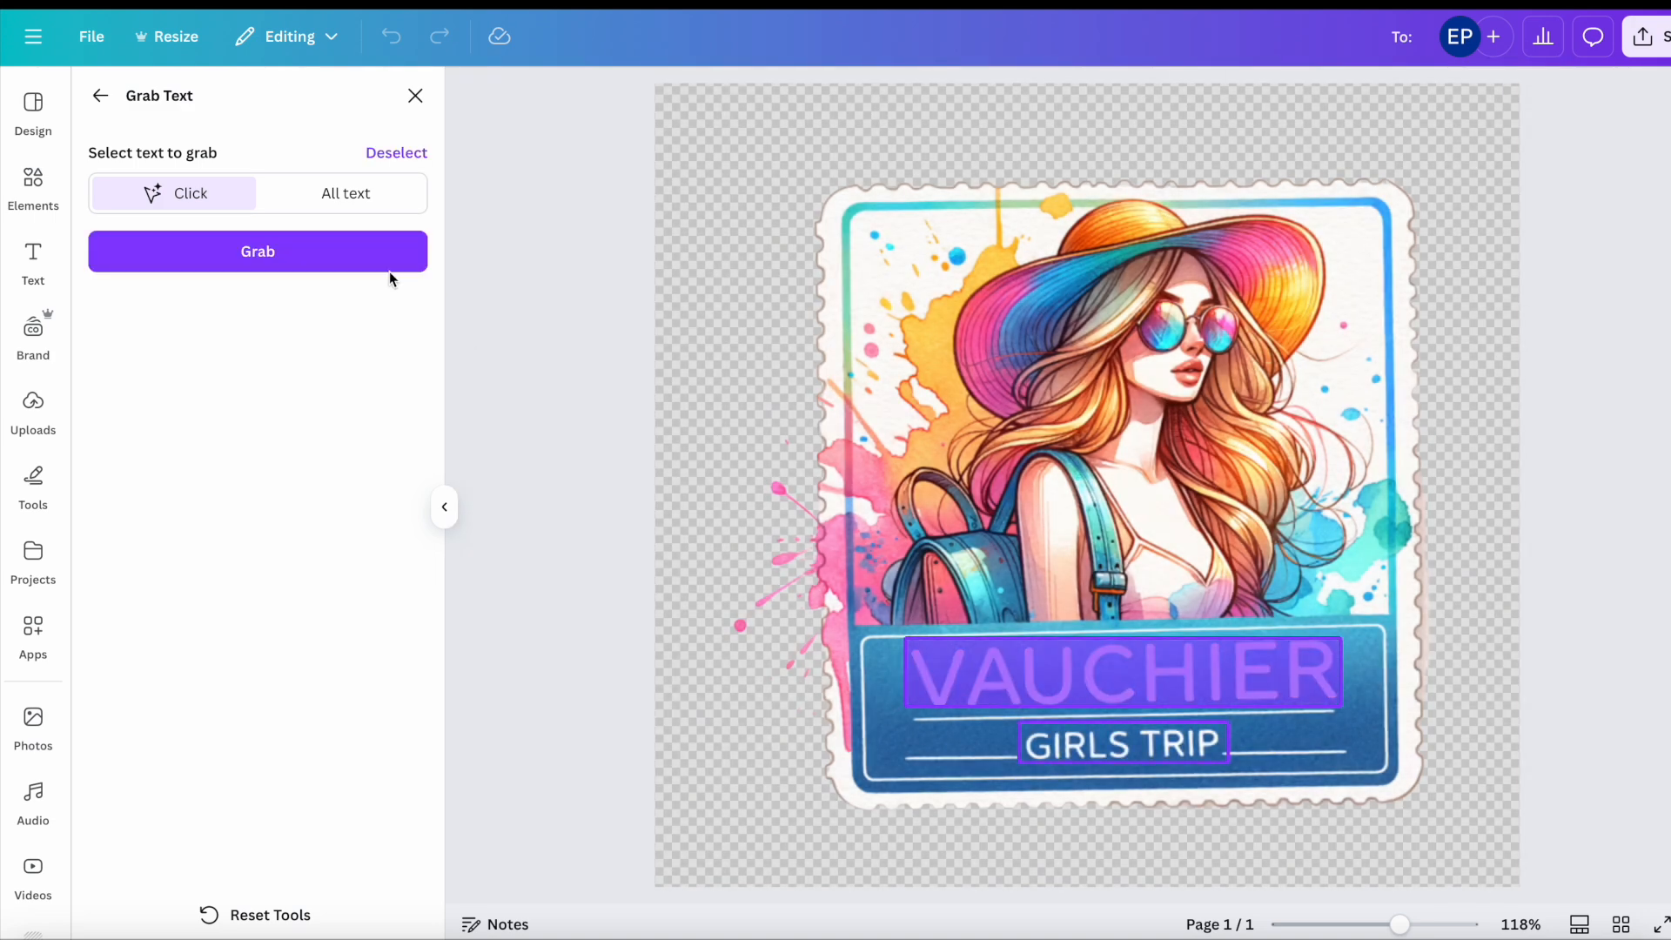
click(362, 263)
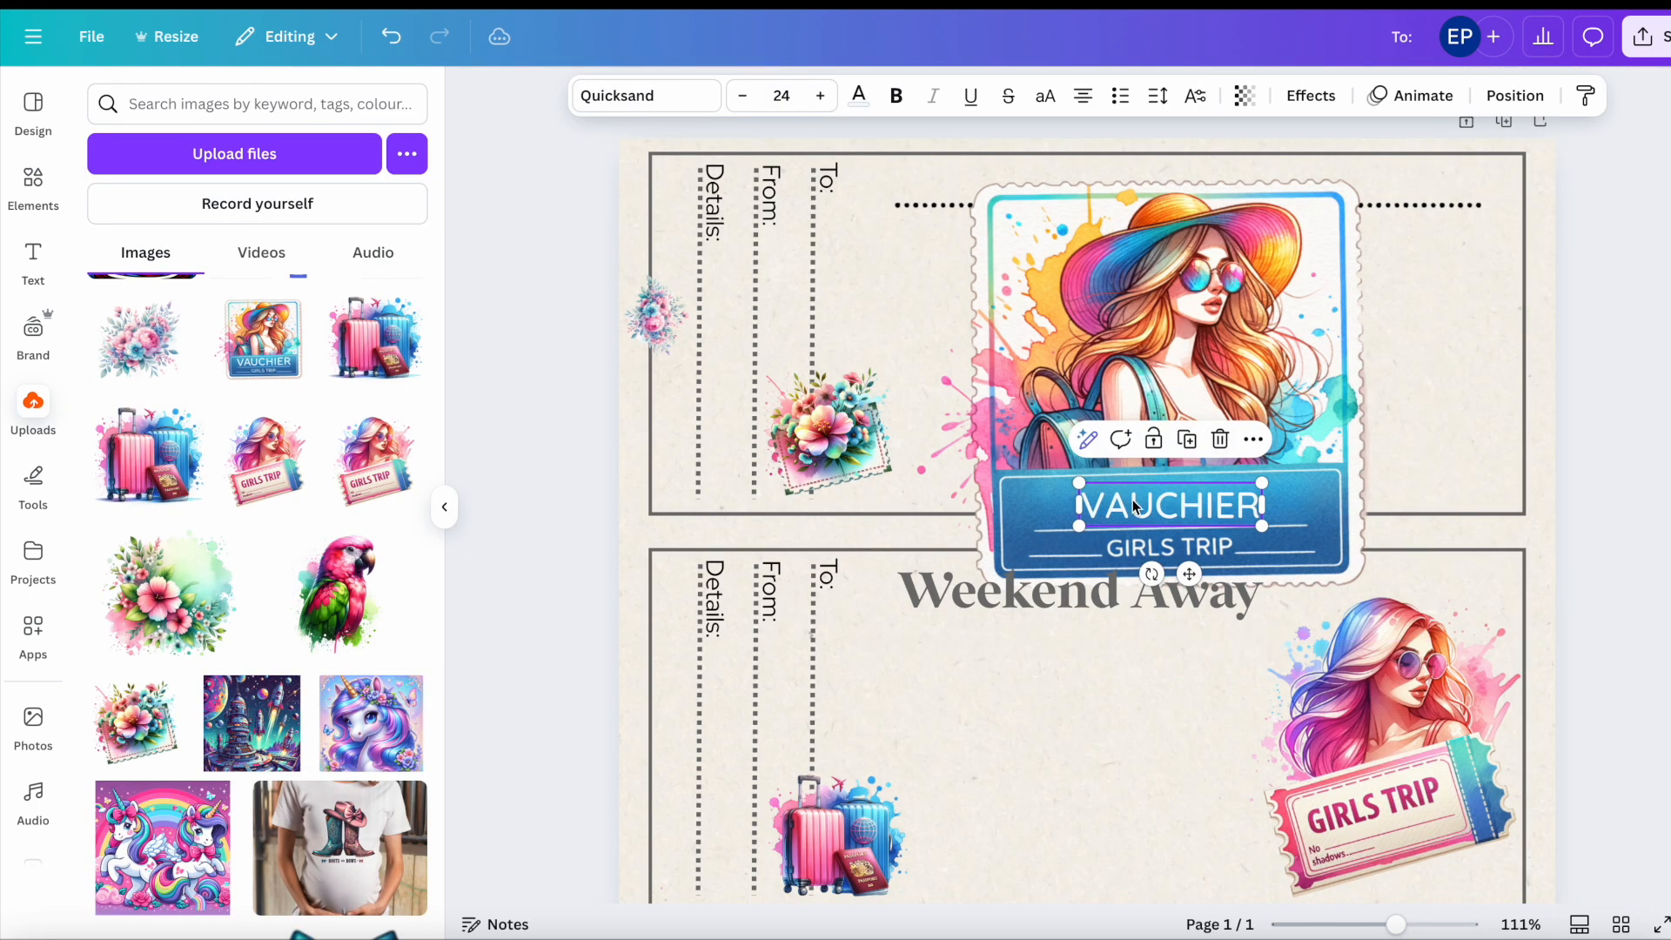
Step: Correct the spelling of the extracted word on the stamp image to "VOUCHER"
double_click(1134, 507)
click(1128, 512)
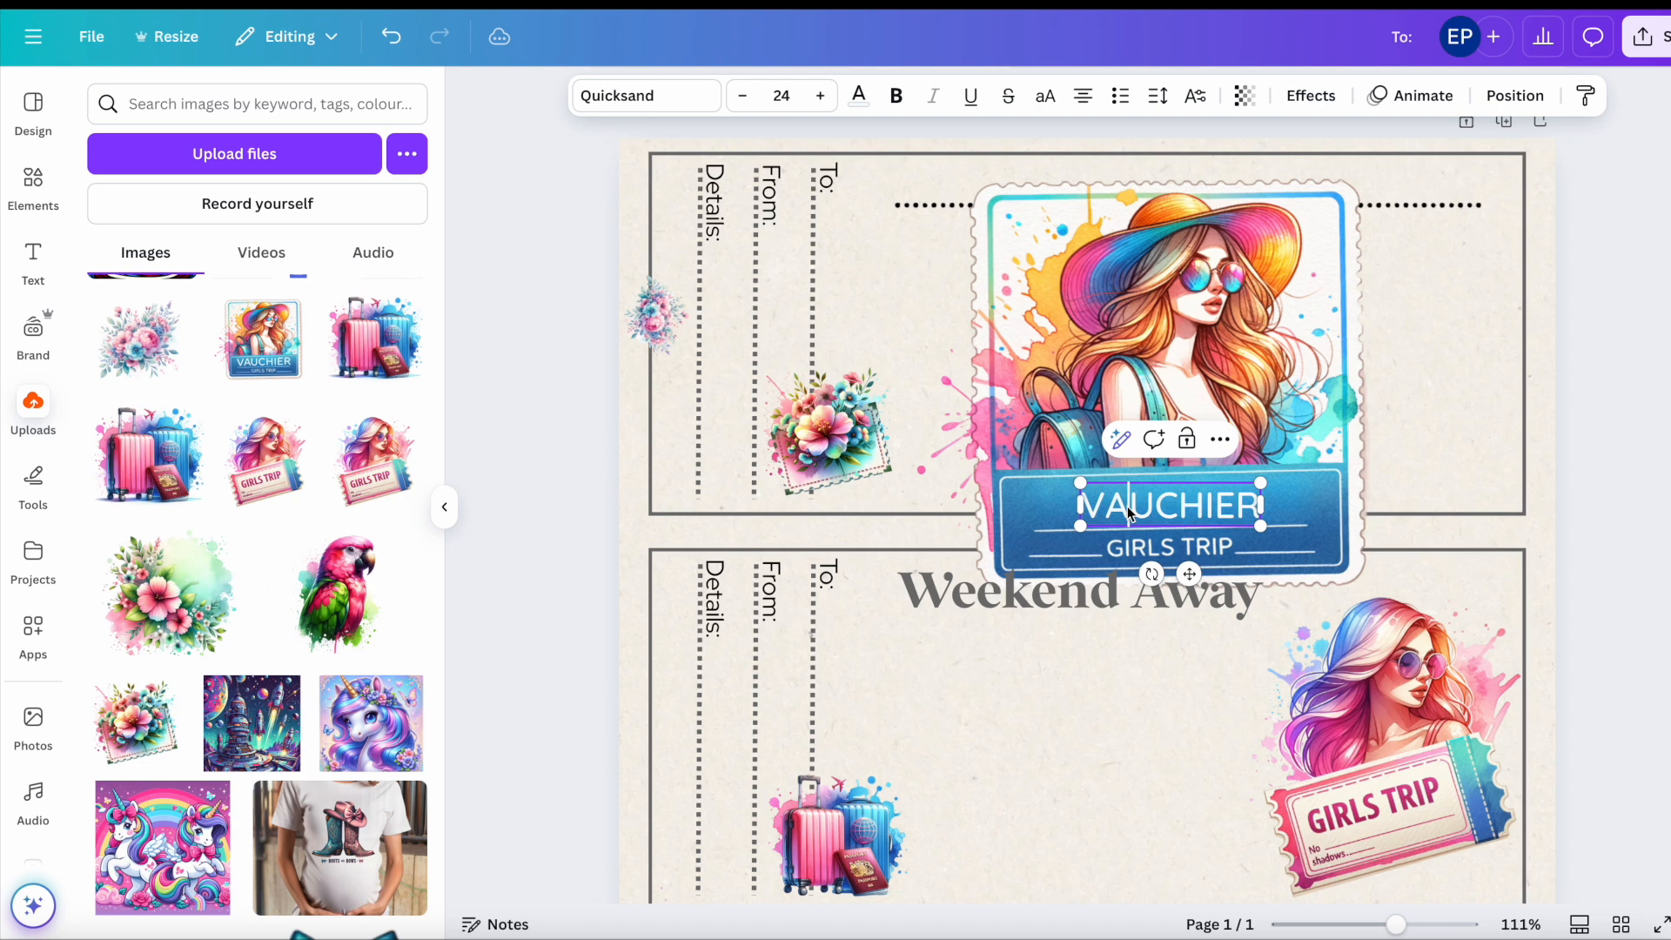
key(BackSpace)
text(O)
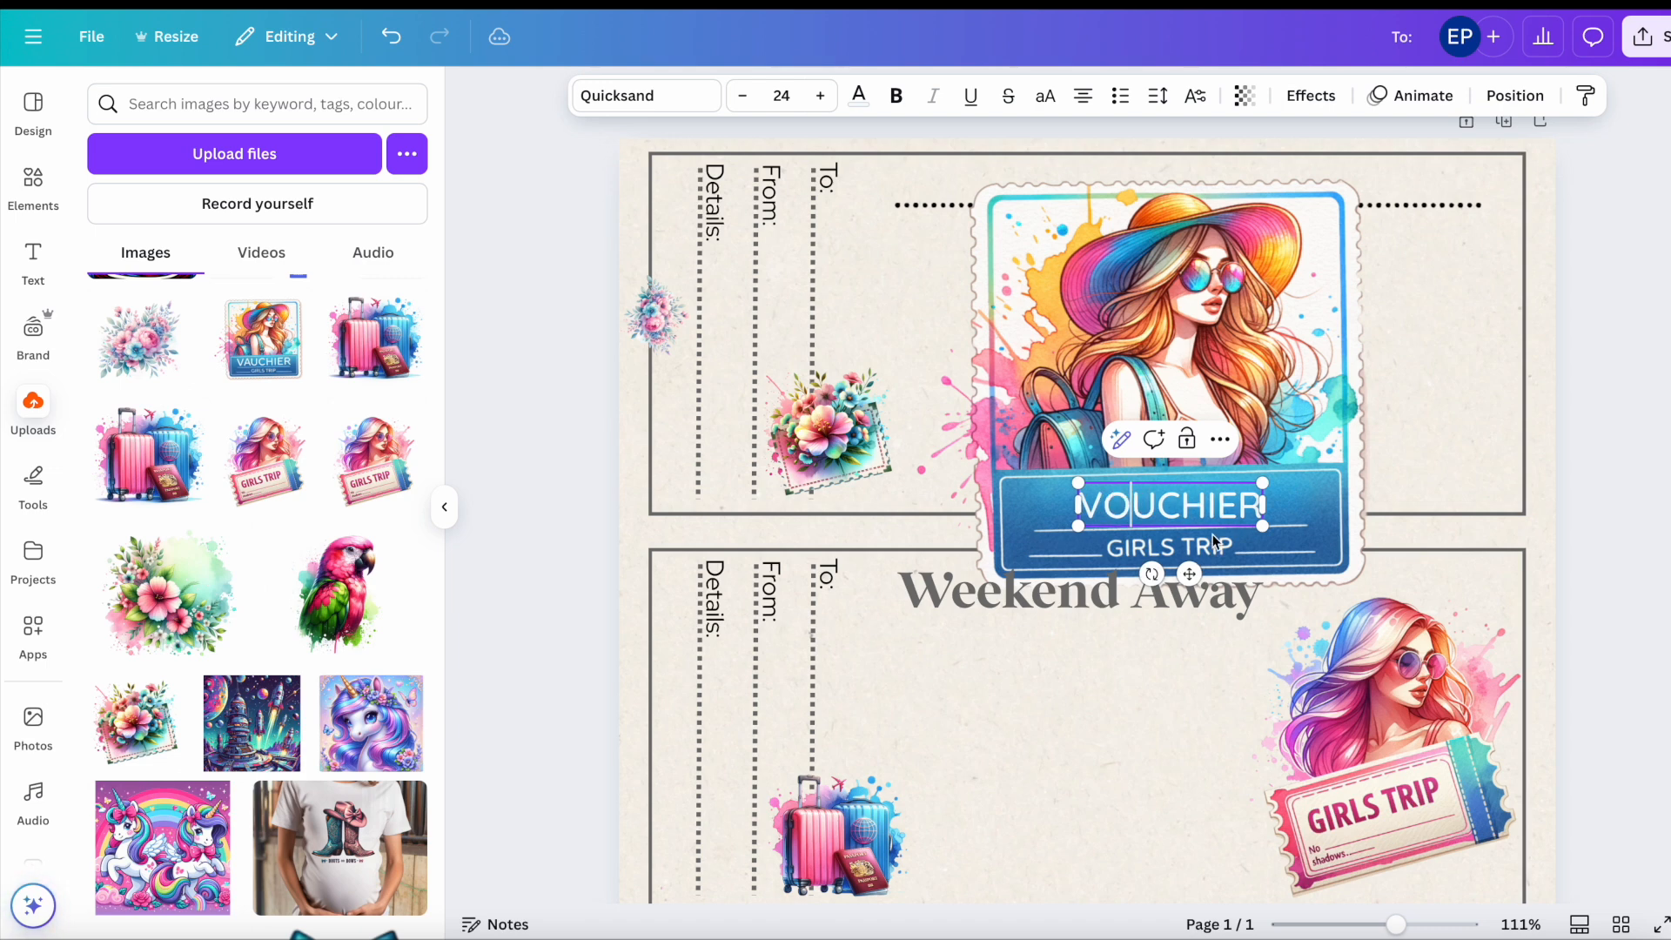
key(BackSpace)
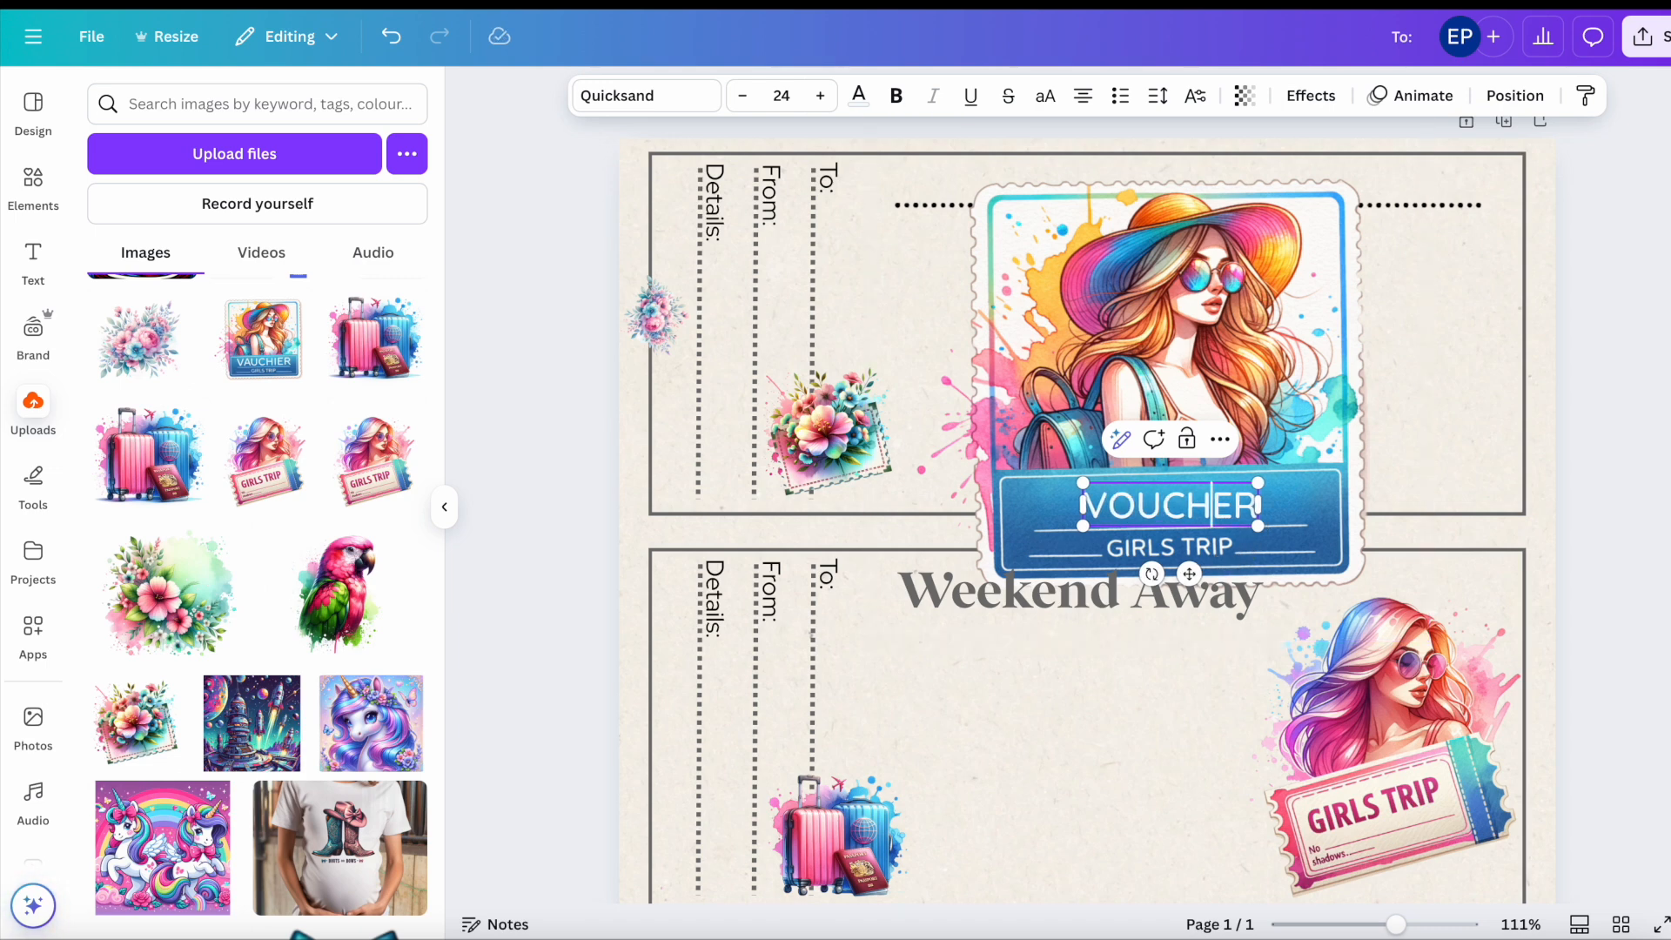
Step: Shrink the stamp image and its VOUCHER text and fit them together in the first voucher's lower right corner
drag(1420, 510, 1448, 501)
drag(1451, 153, 1218, 402)
drag(1061, 472, 1389, 374)
drag(1163, 530, 1392, 478)
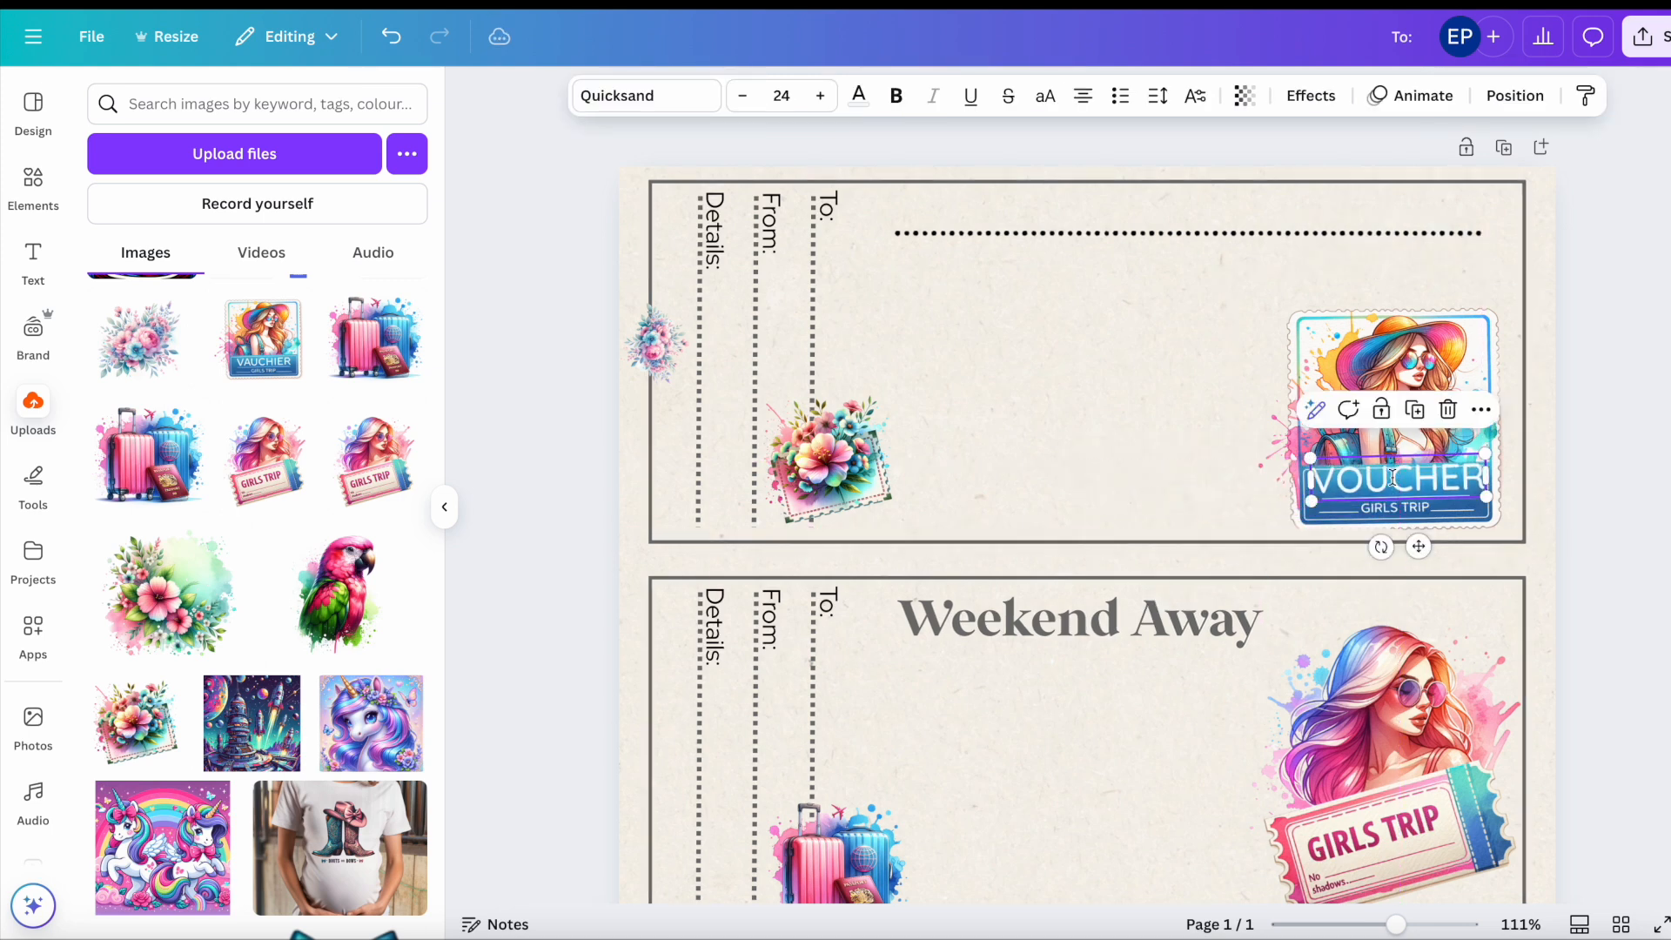
drag(1484, 453, 1438, 479)
click(1611, 500)
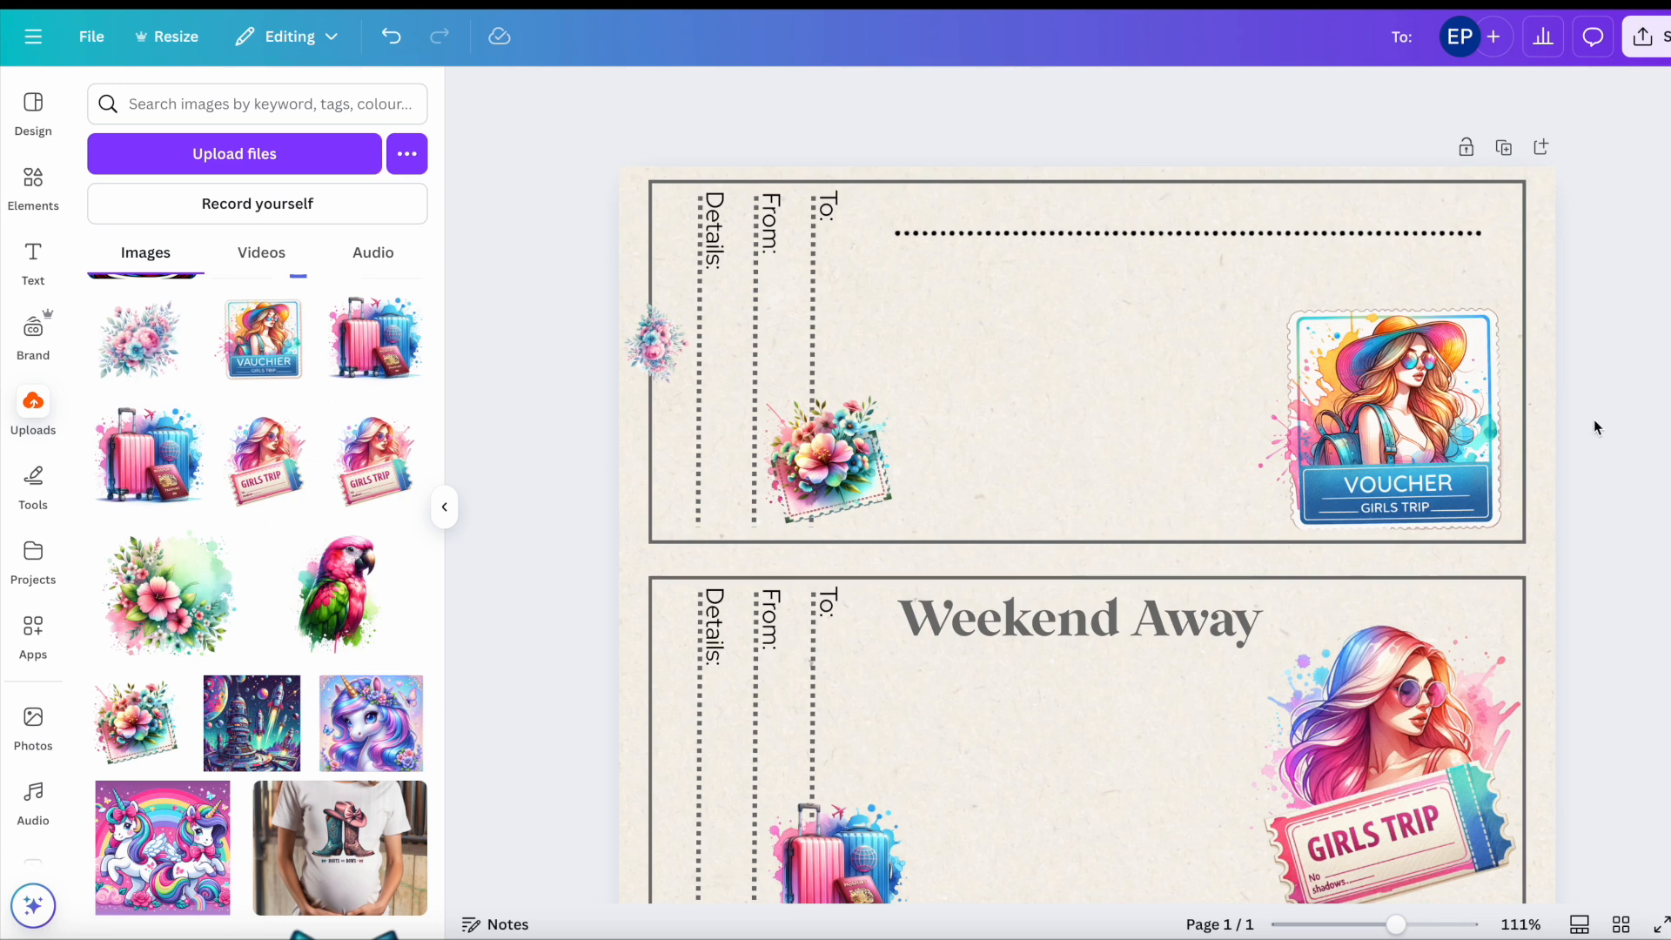
scroll(1594, 419, down, 1)
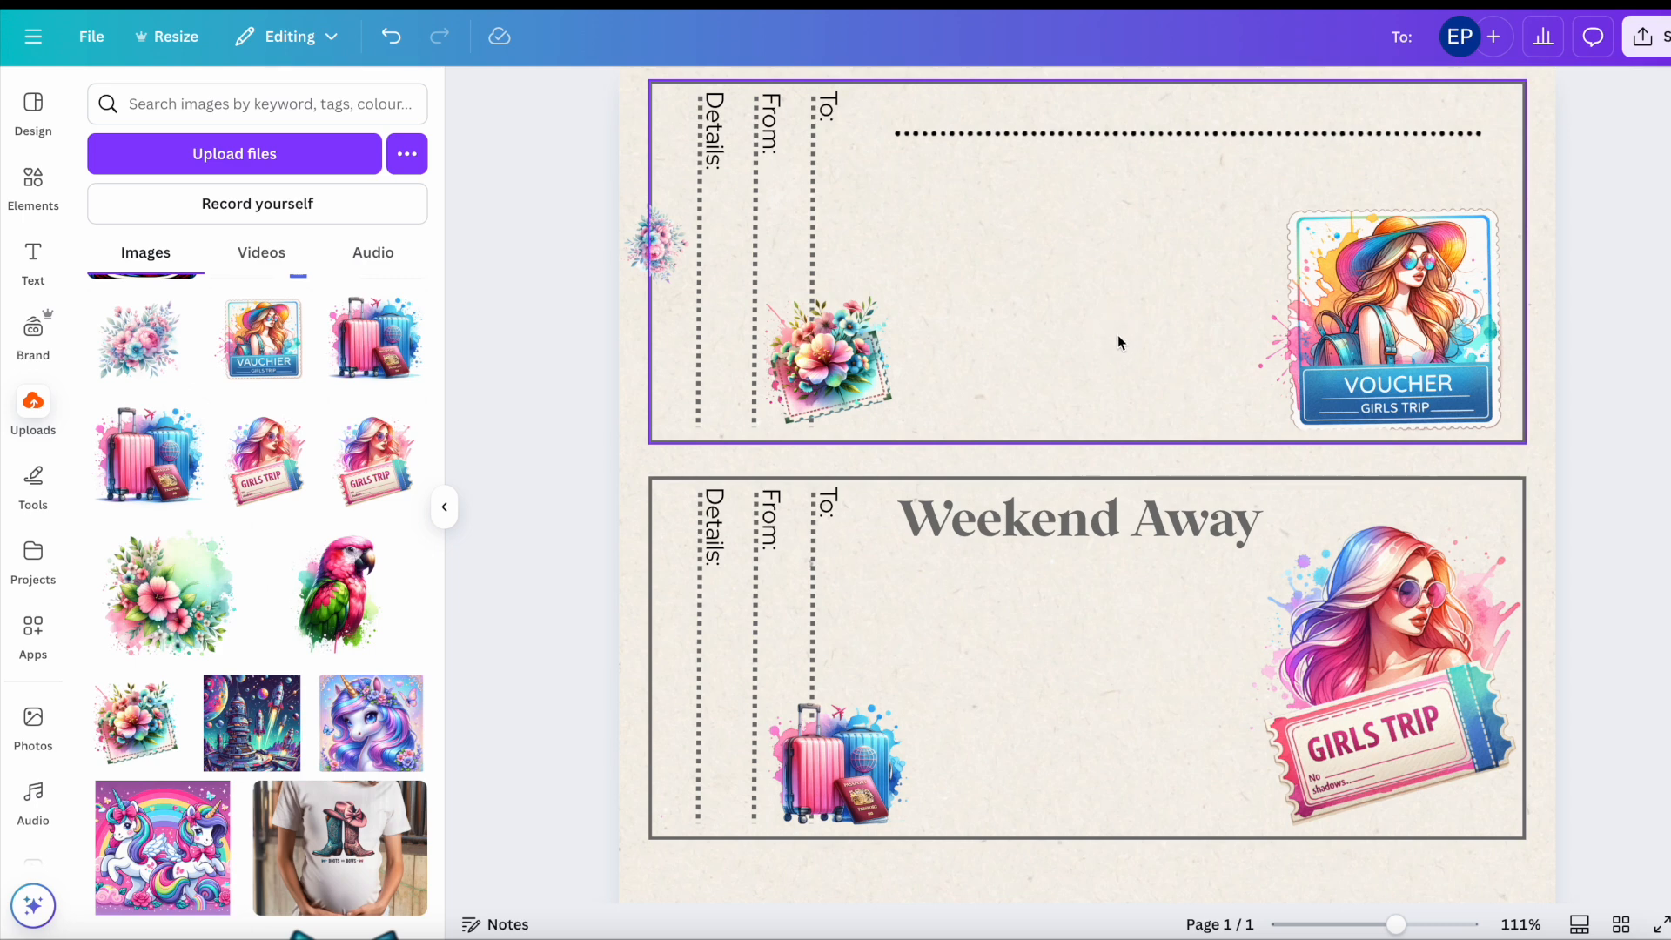
scroll(1117, 342, down, 2)
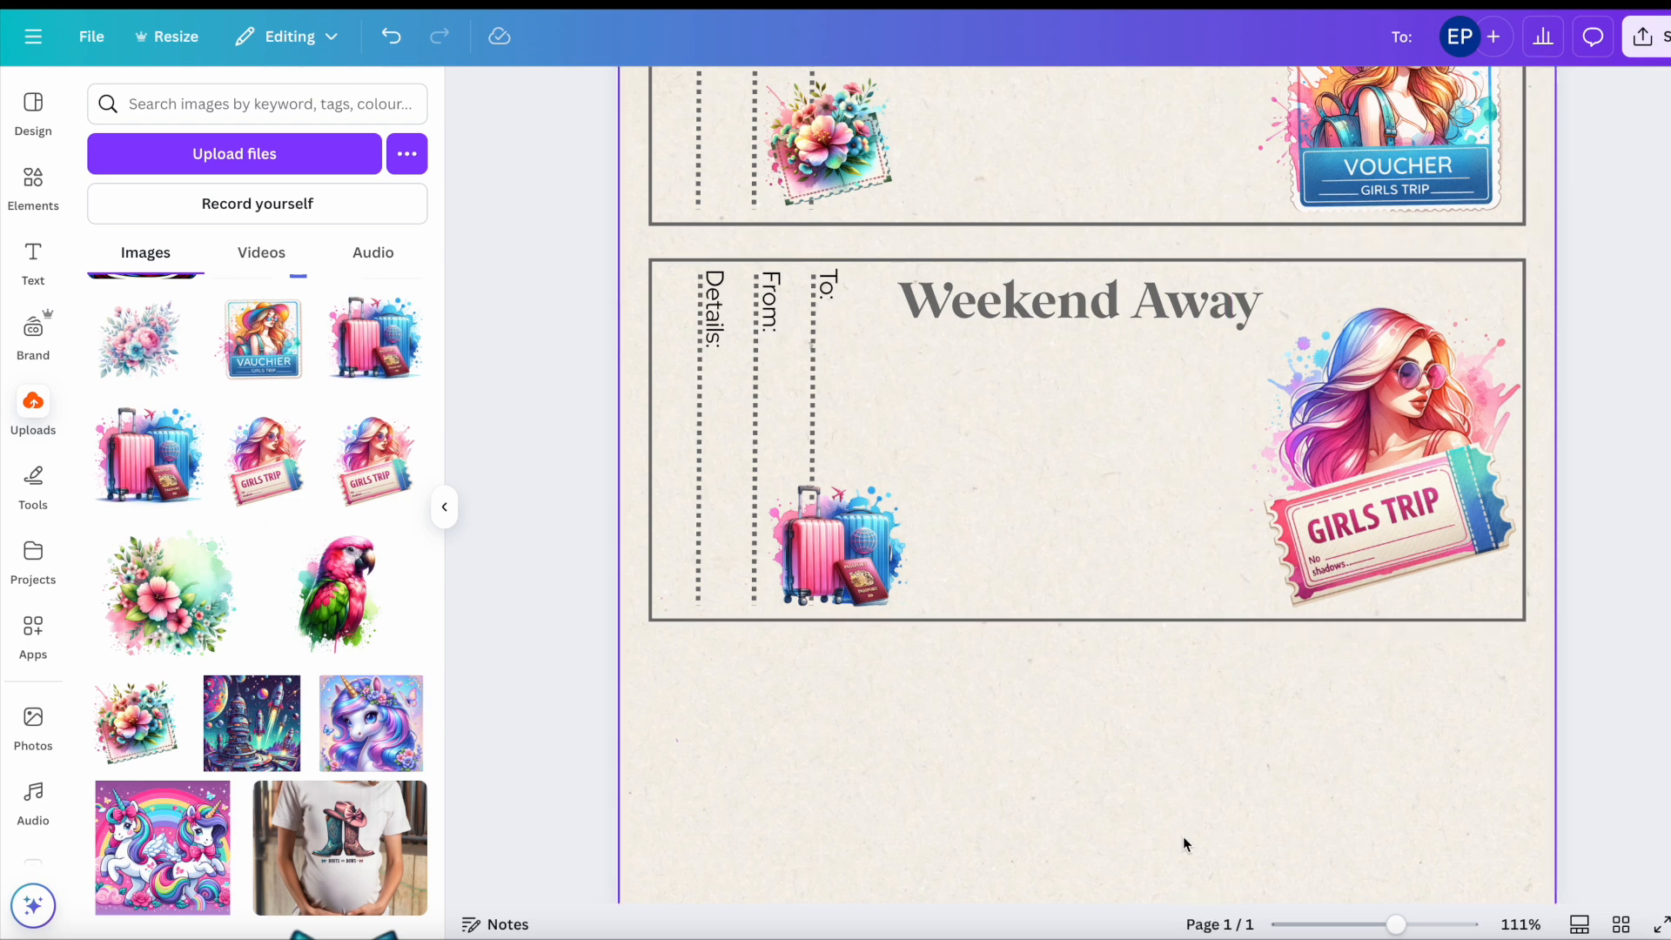
scroll(1182, 840, down, 2)
click(1096, 643)
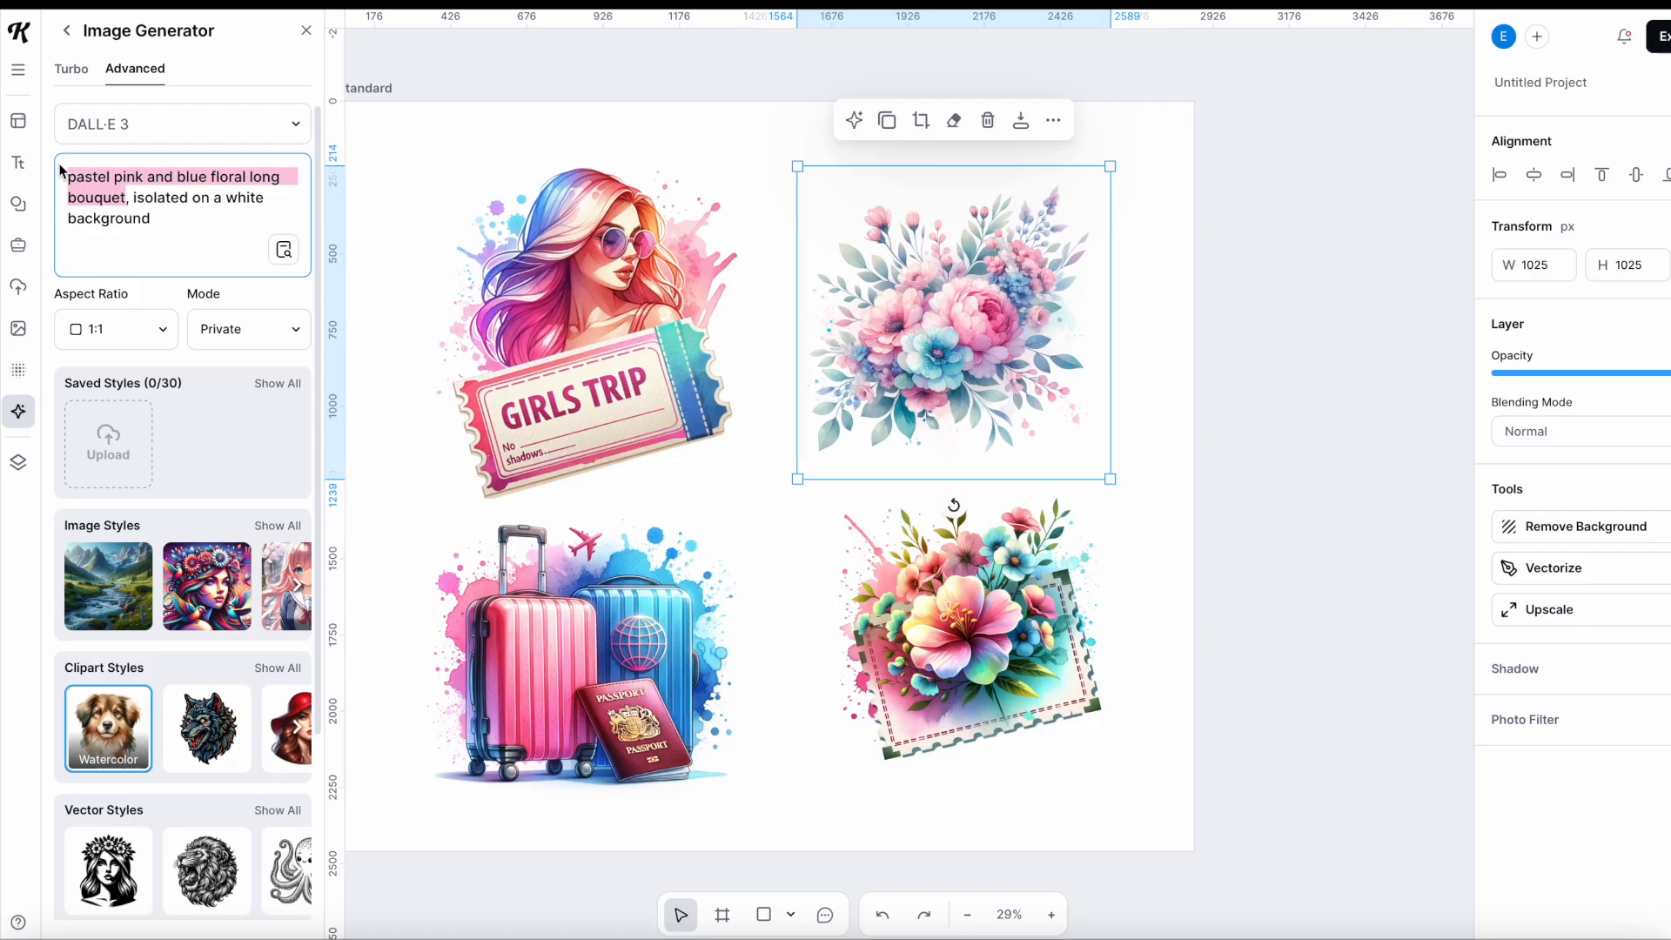
Step: Switch to Kittl and generate a Watercolor clipart image from the prompt "woman spa day, sage green isolated on a white background"
text(woma)
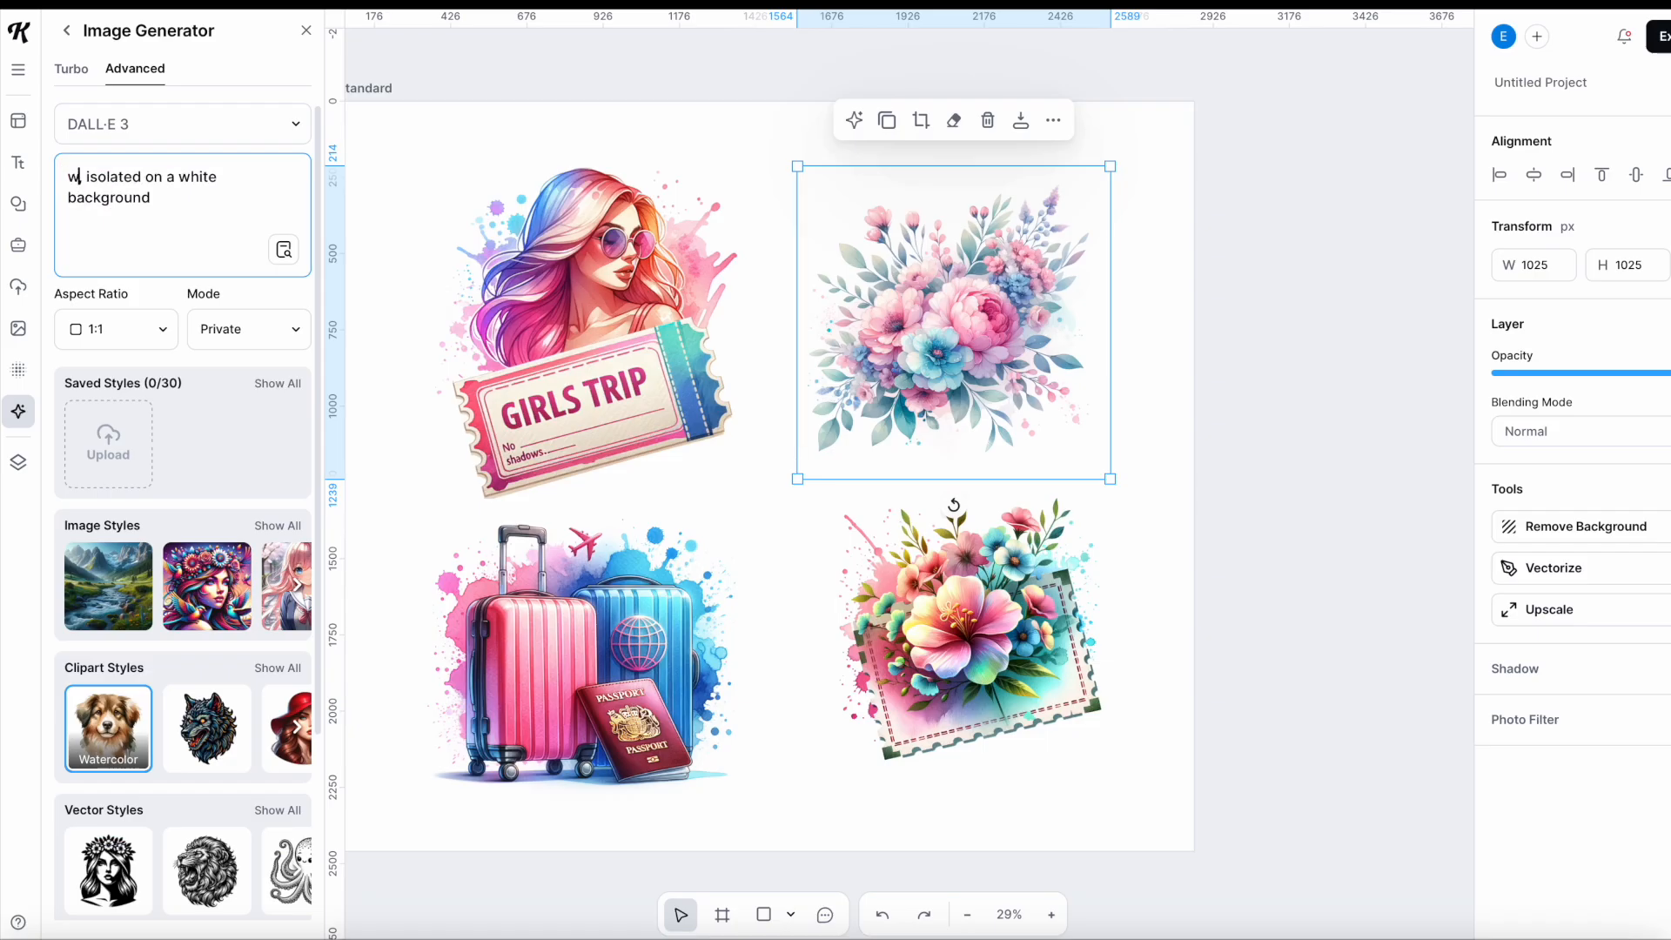
text(n spa day, sage green)
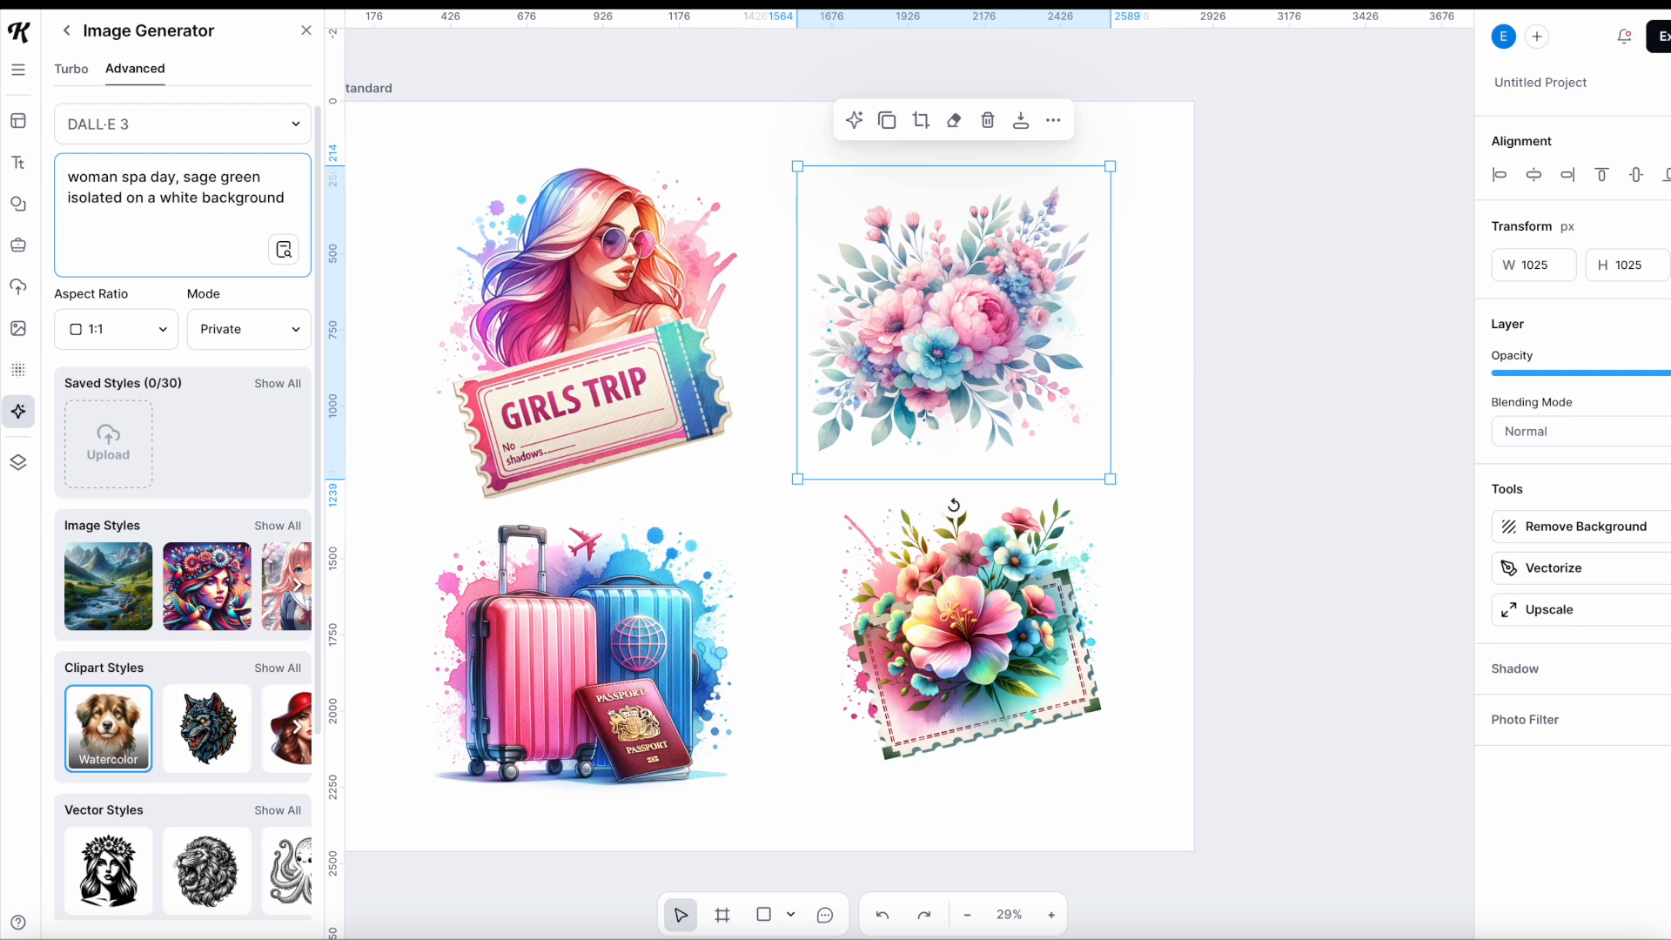
scroll(183, 475, down, 5)
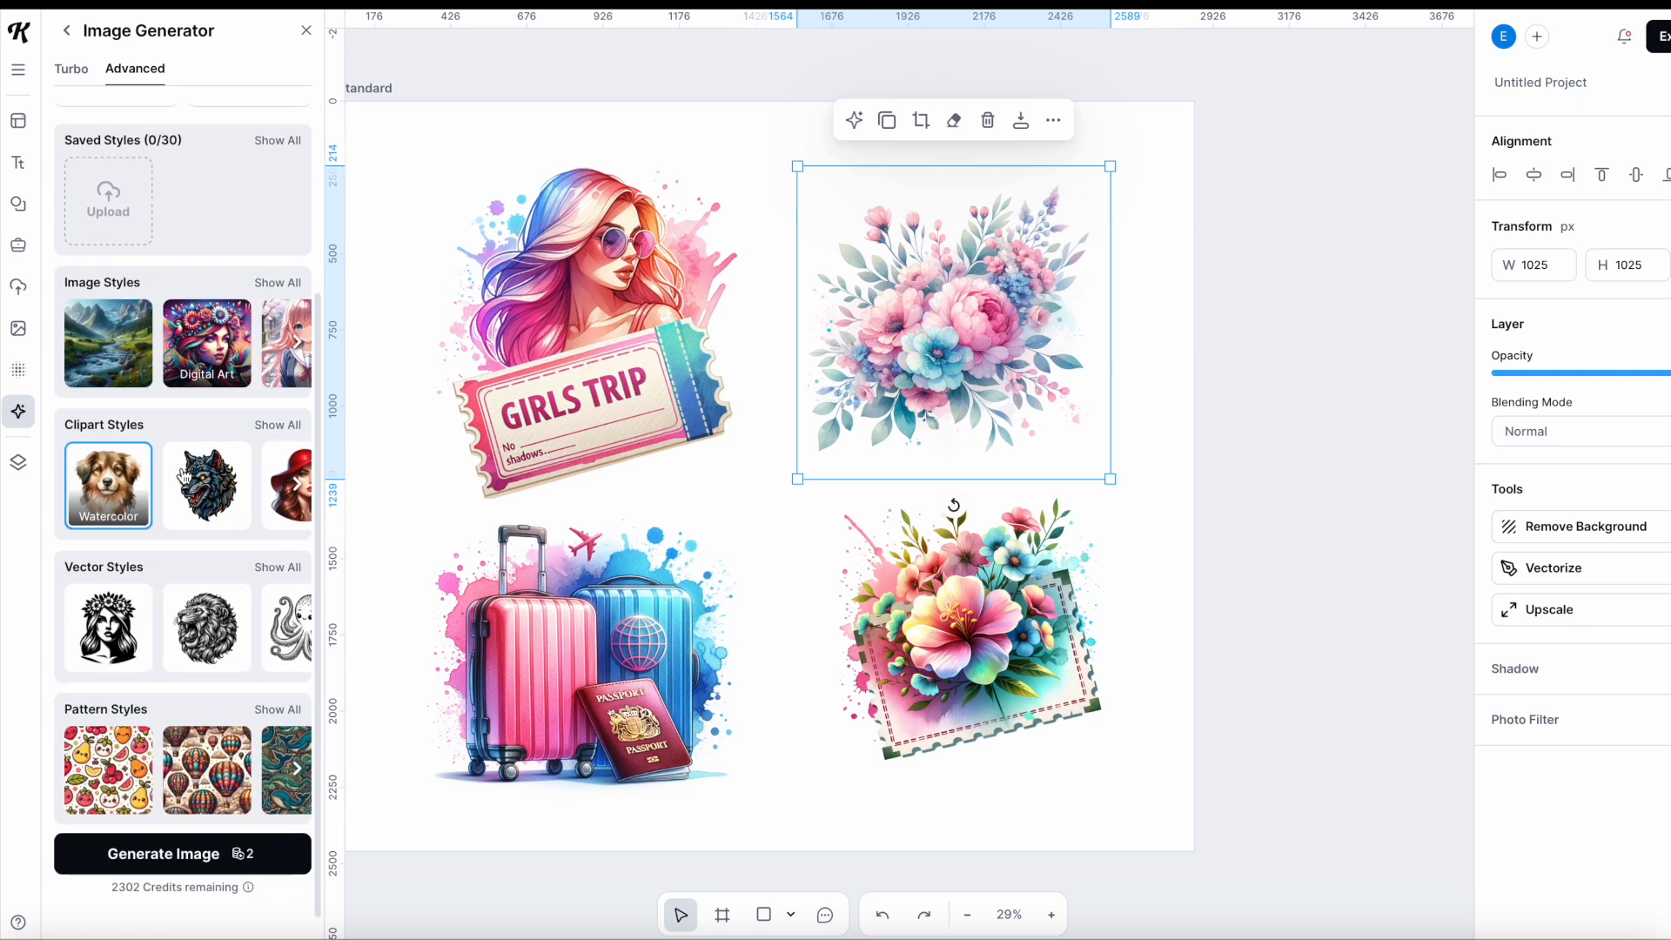
click(191, 865)
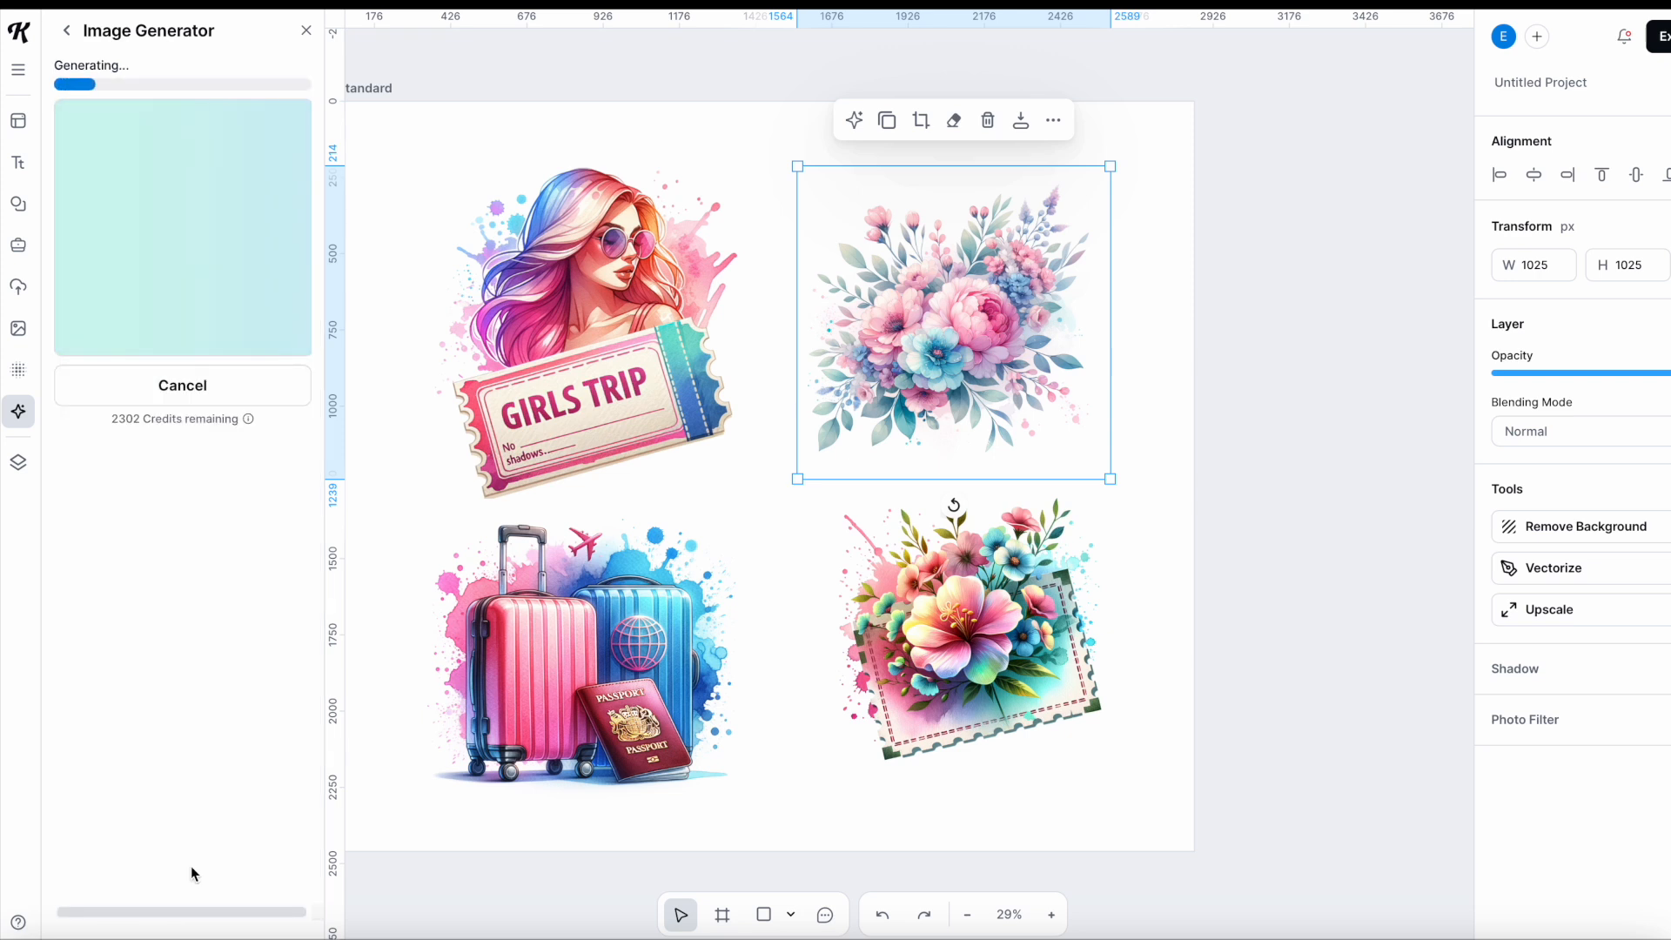
Step: Clear the earlier artwork from the artboard and place the generated spa woman image, reduced in size, in its upper right area
click(607, 328)
key(Delete)
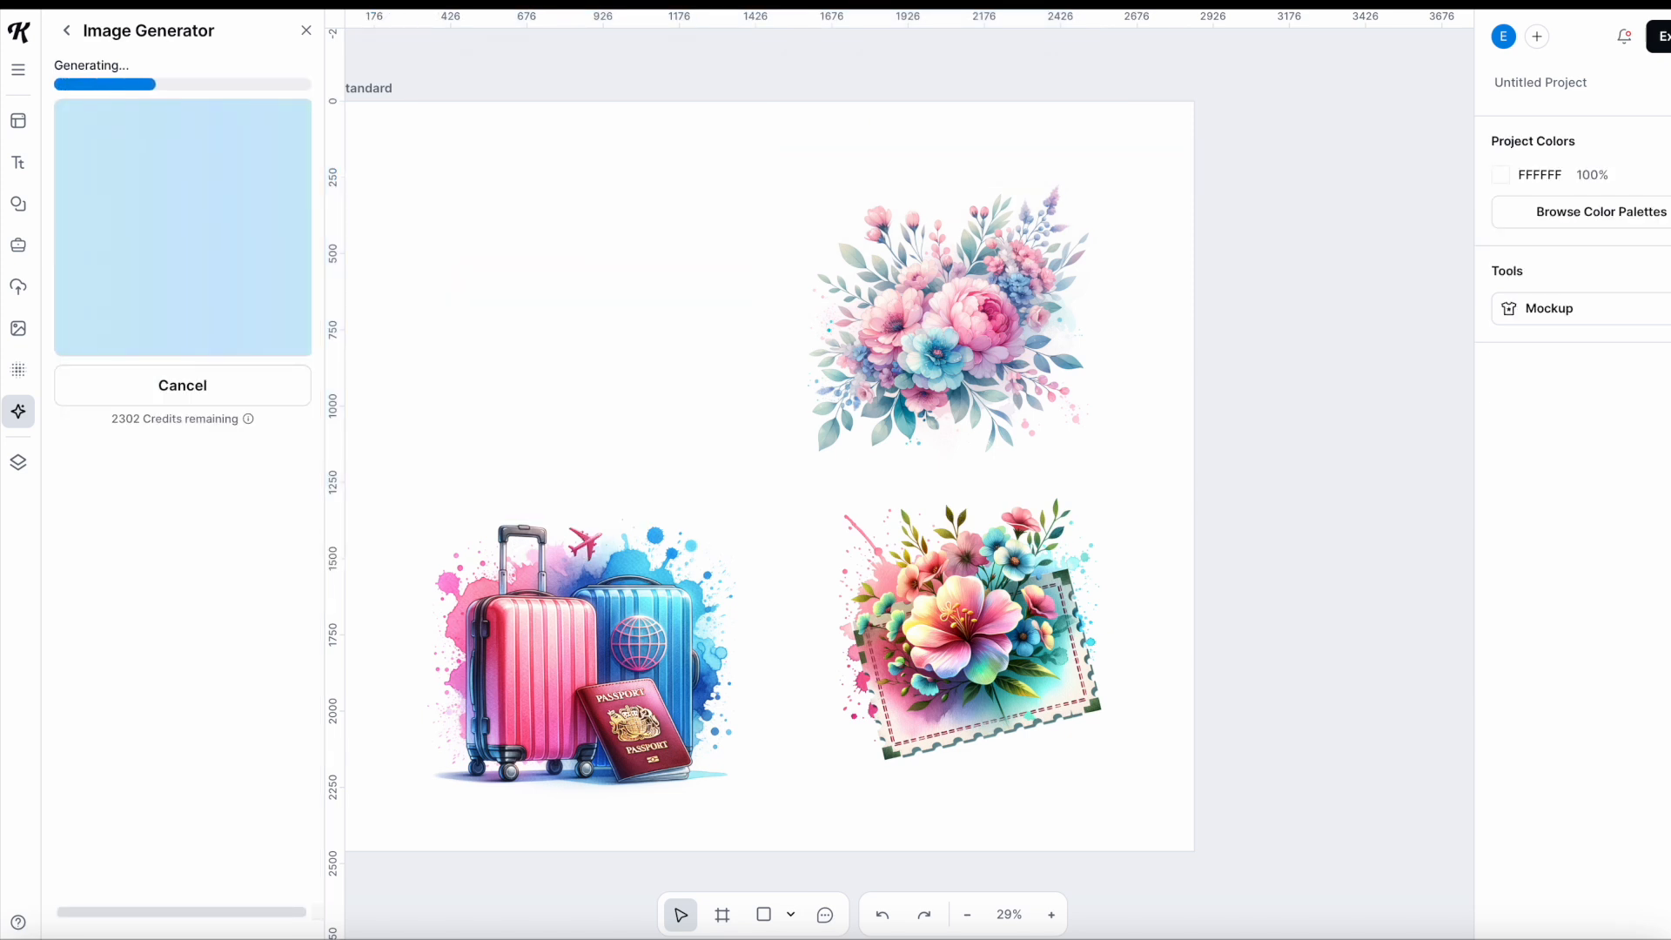
click(896, 329)
key(Delete)
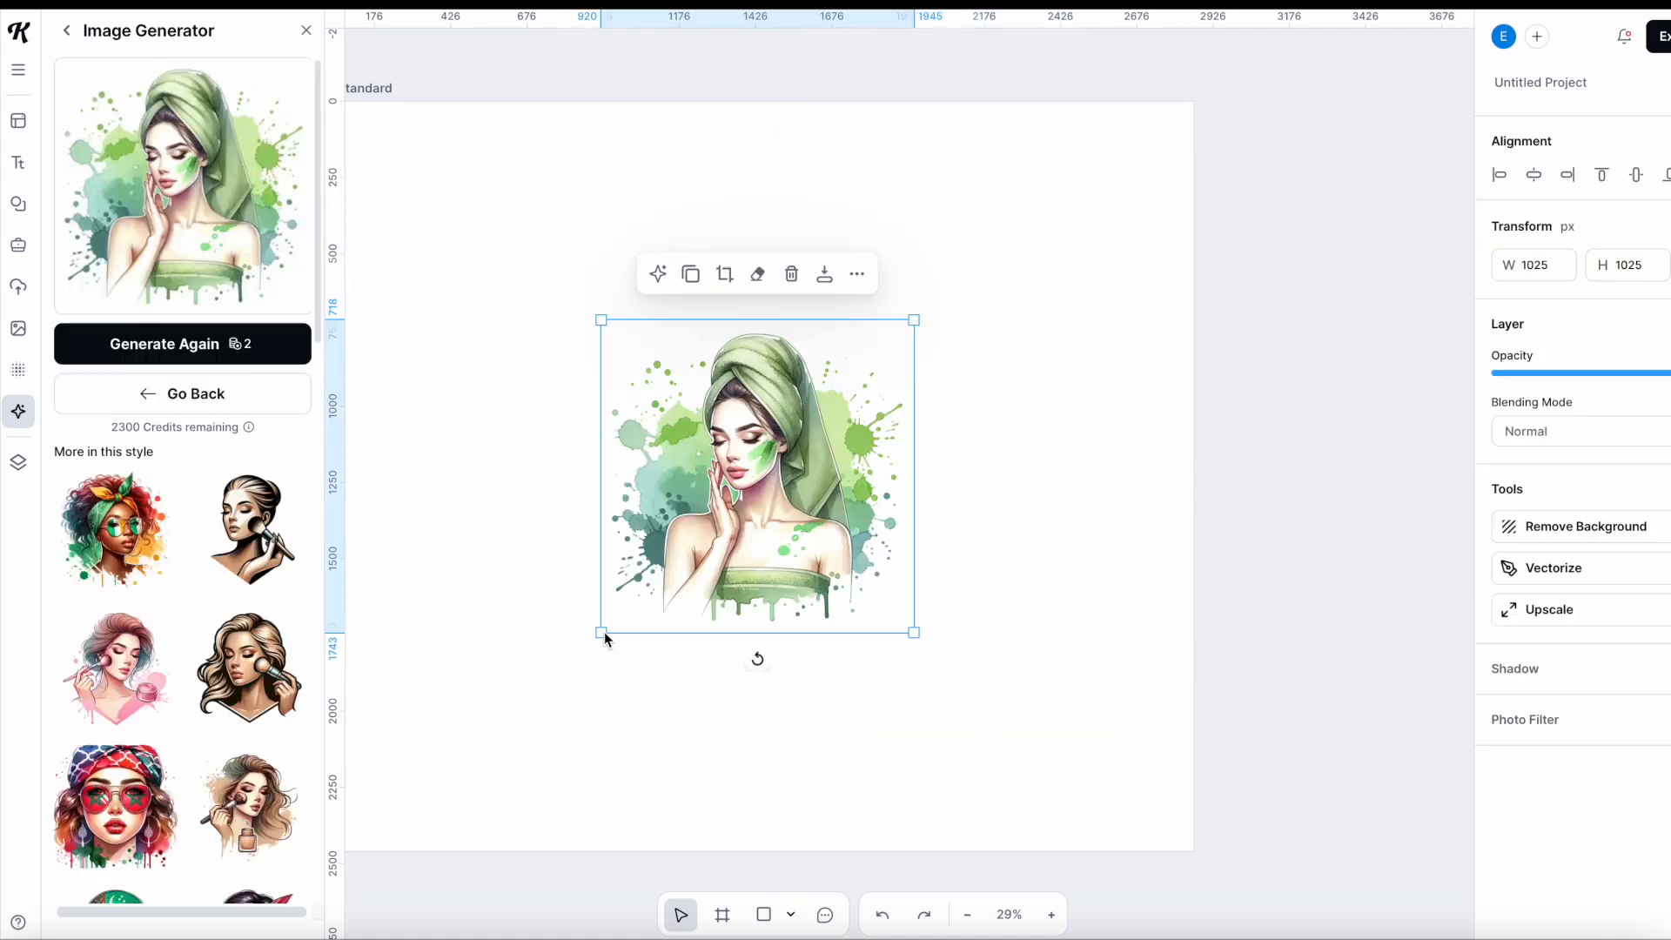
drag(602, 634, 671, 571)
drag(773, 500, 995, 348)
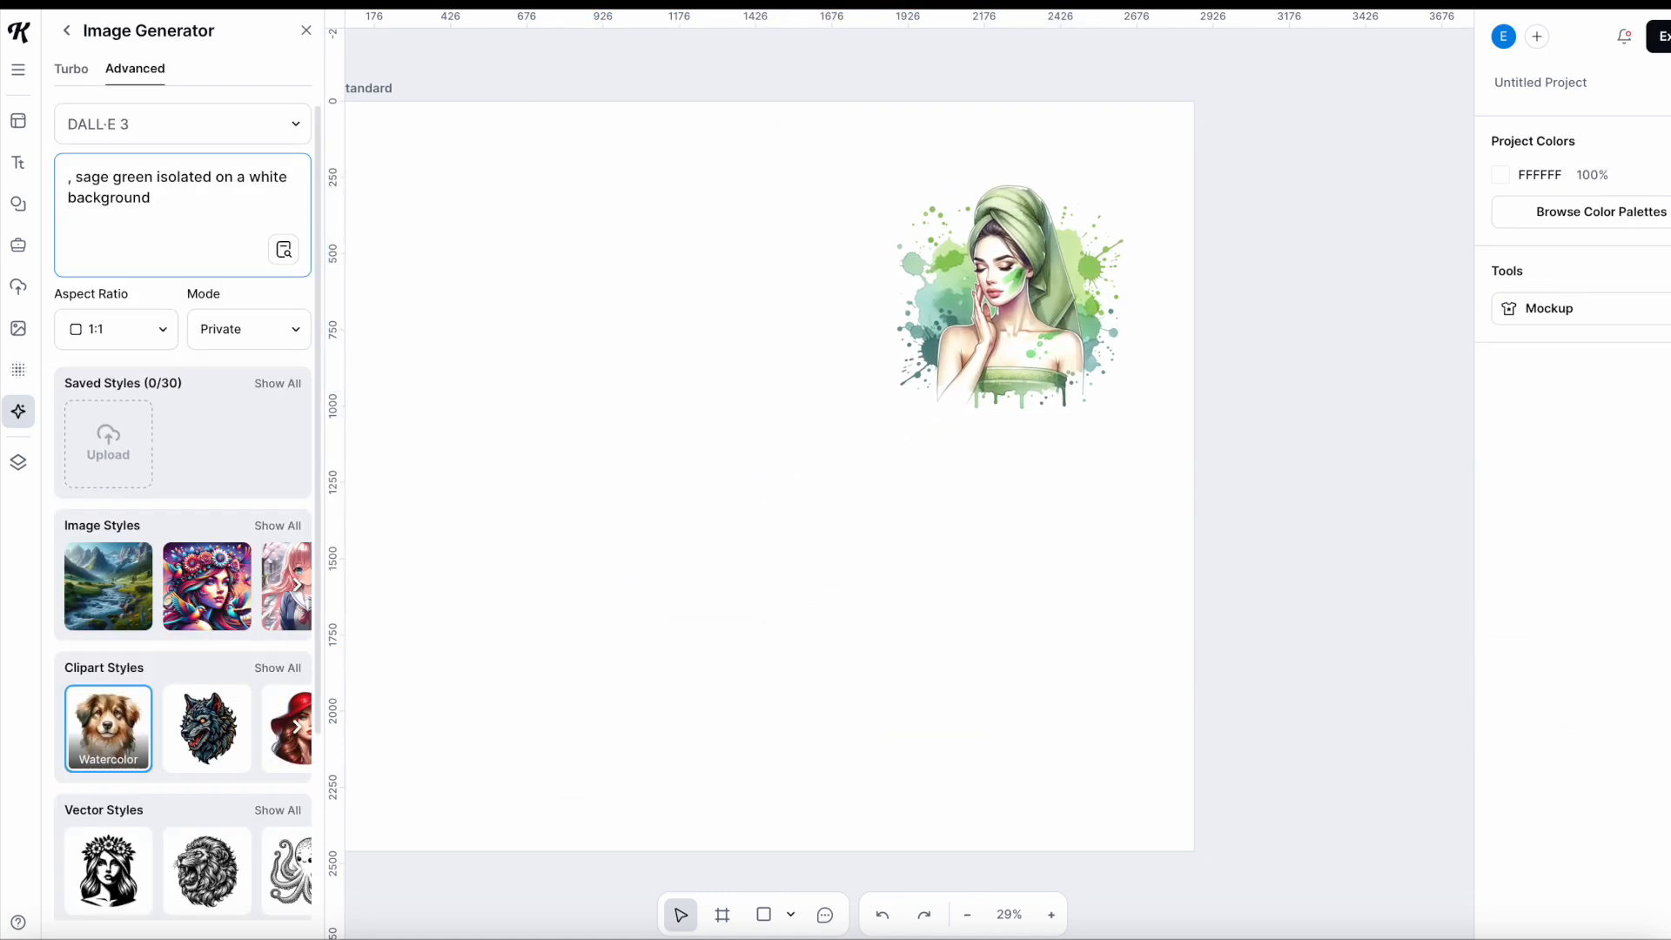
Step: Generate a Watercolor clipart image from "bottles of essential oils and moisuriser, sage green isolated on a white background" and place it below the spa woman
text(bottle)
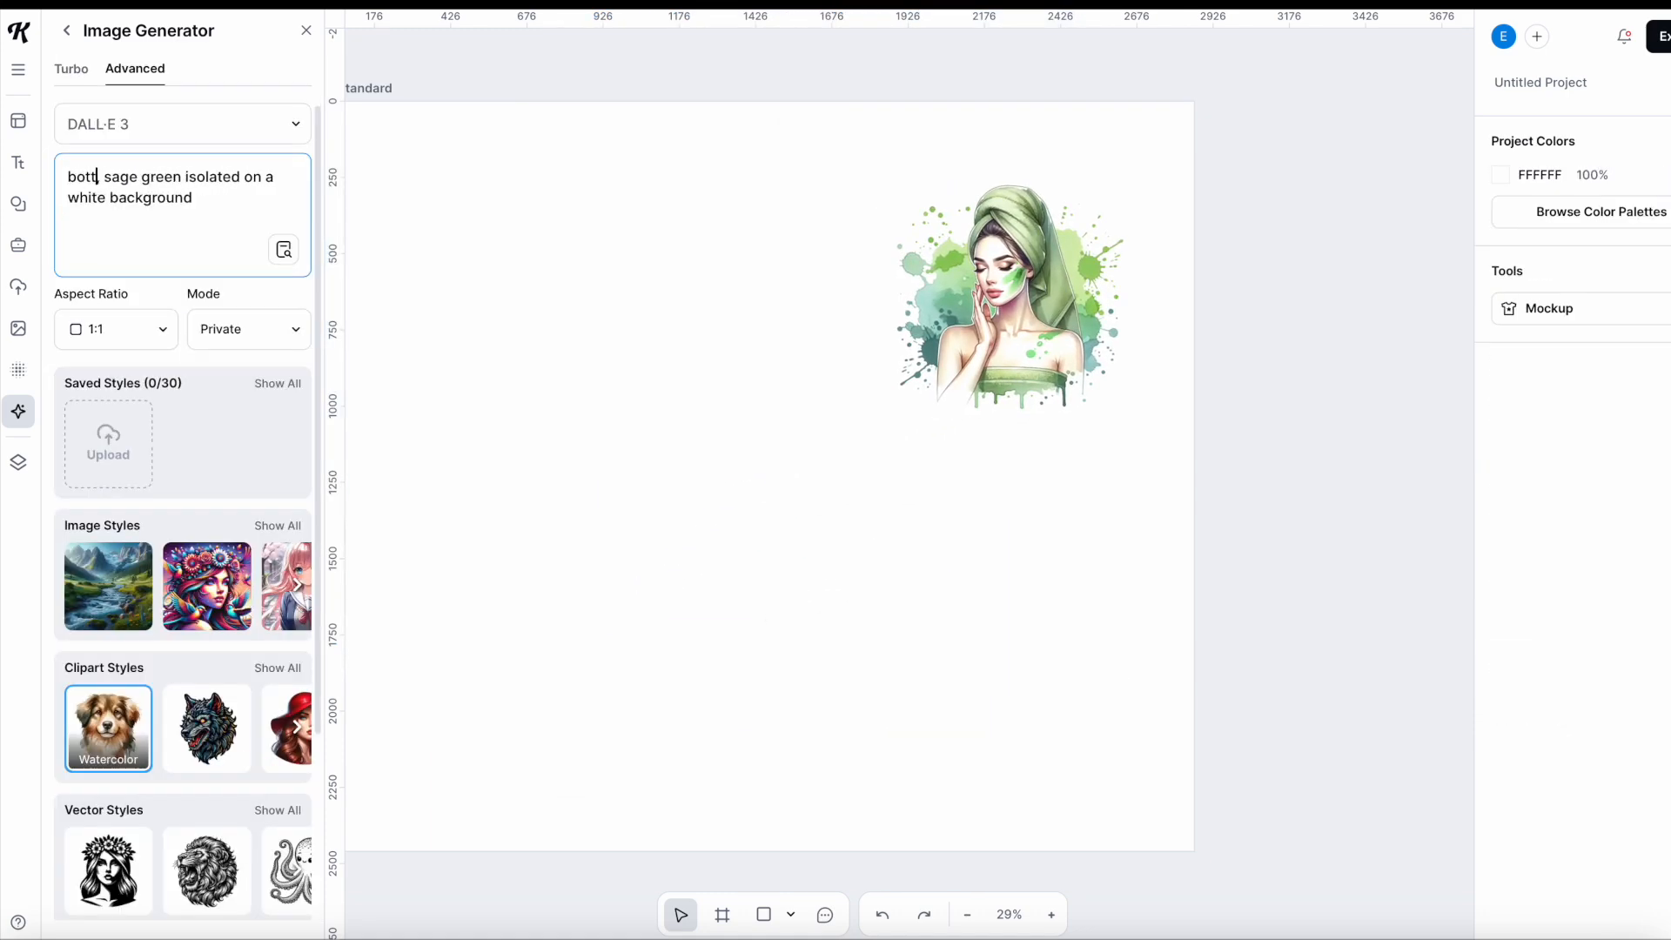
text(s of)
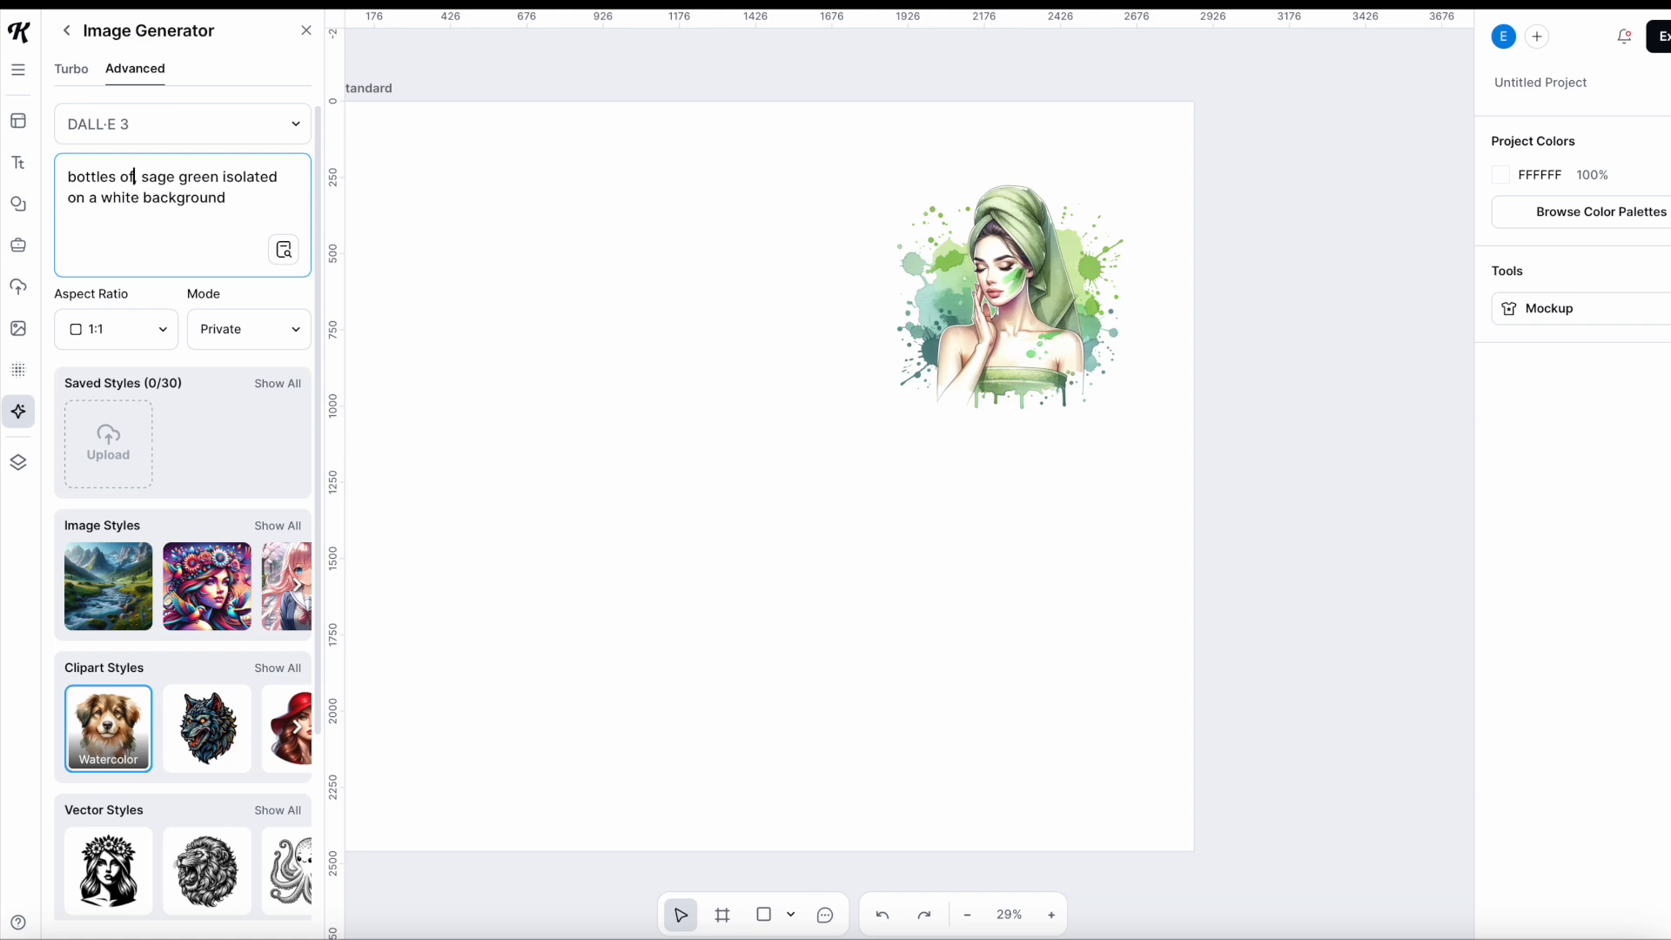
text( essential)
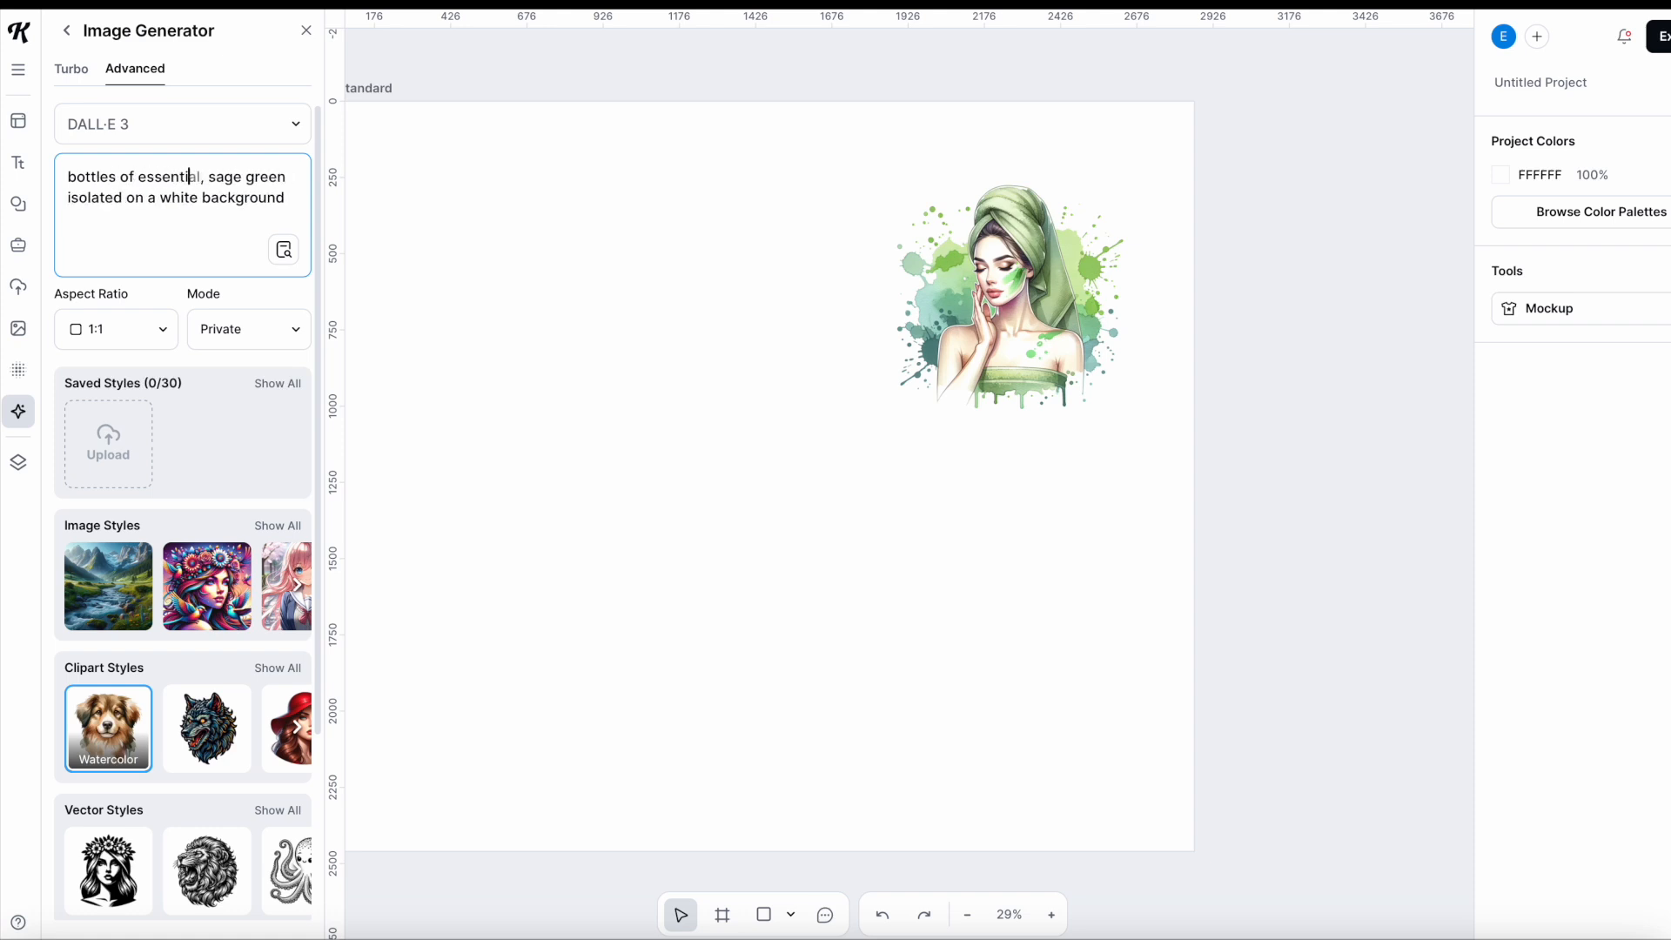
text( oils an)
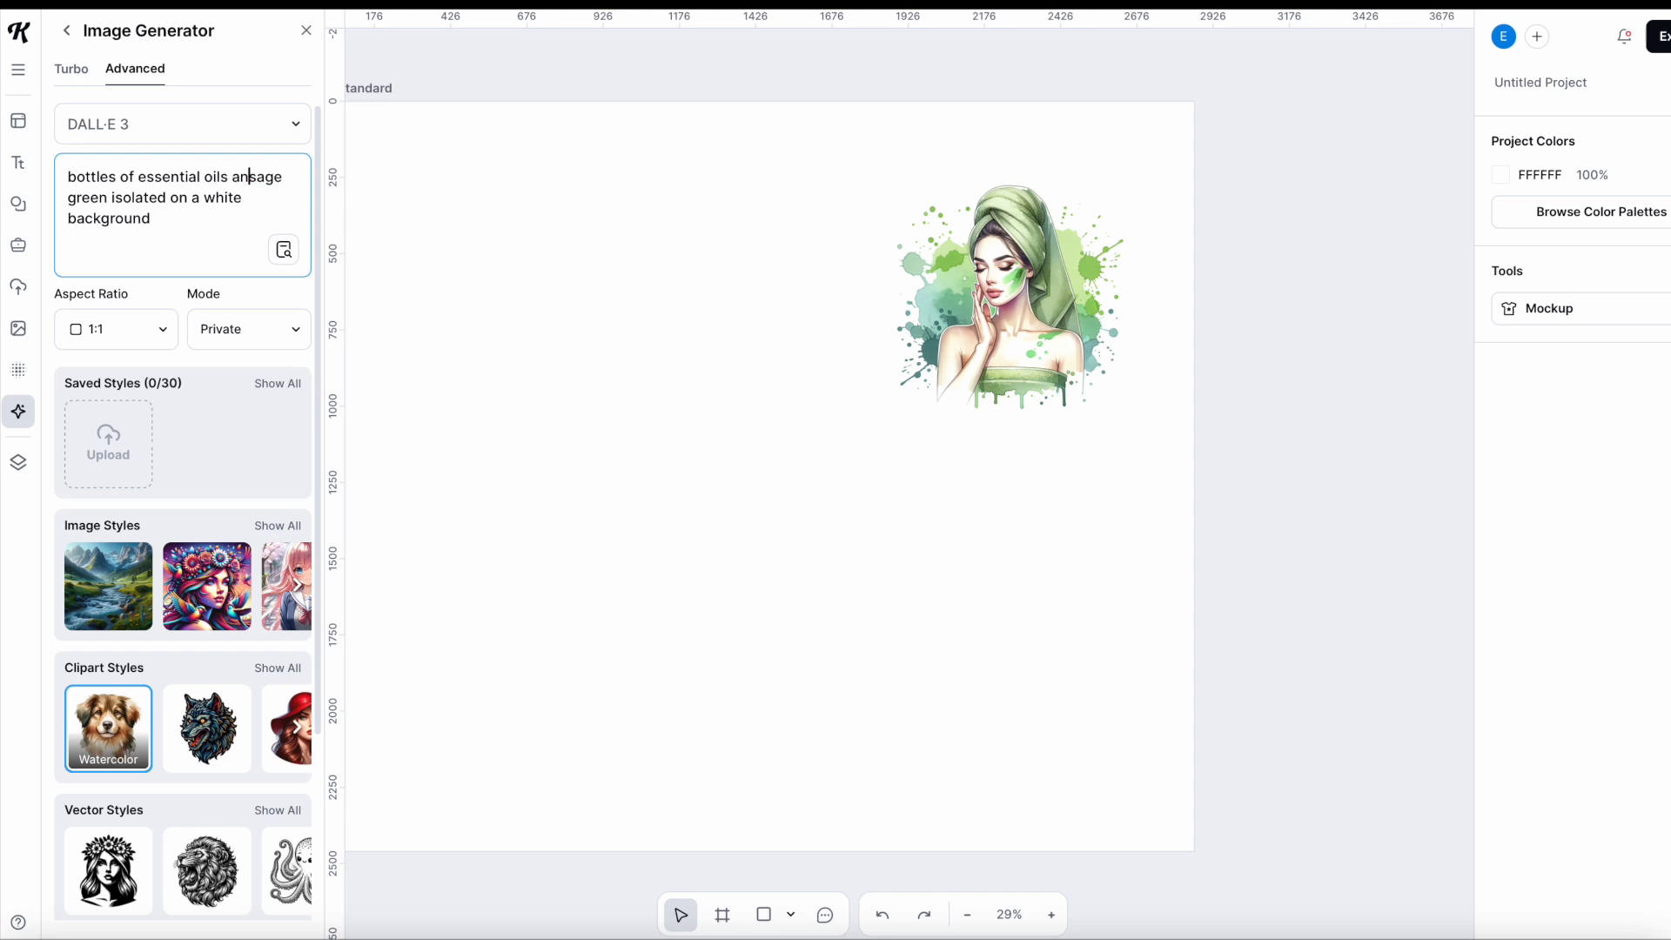
text(d moisuris)
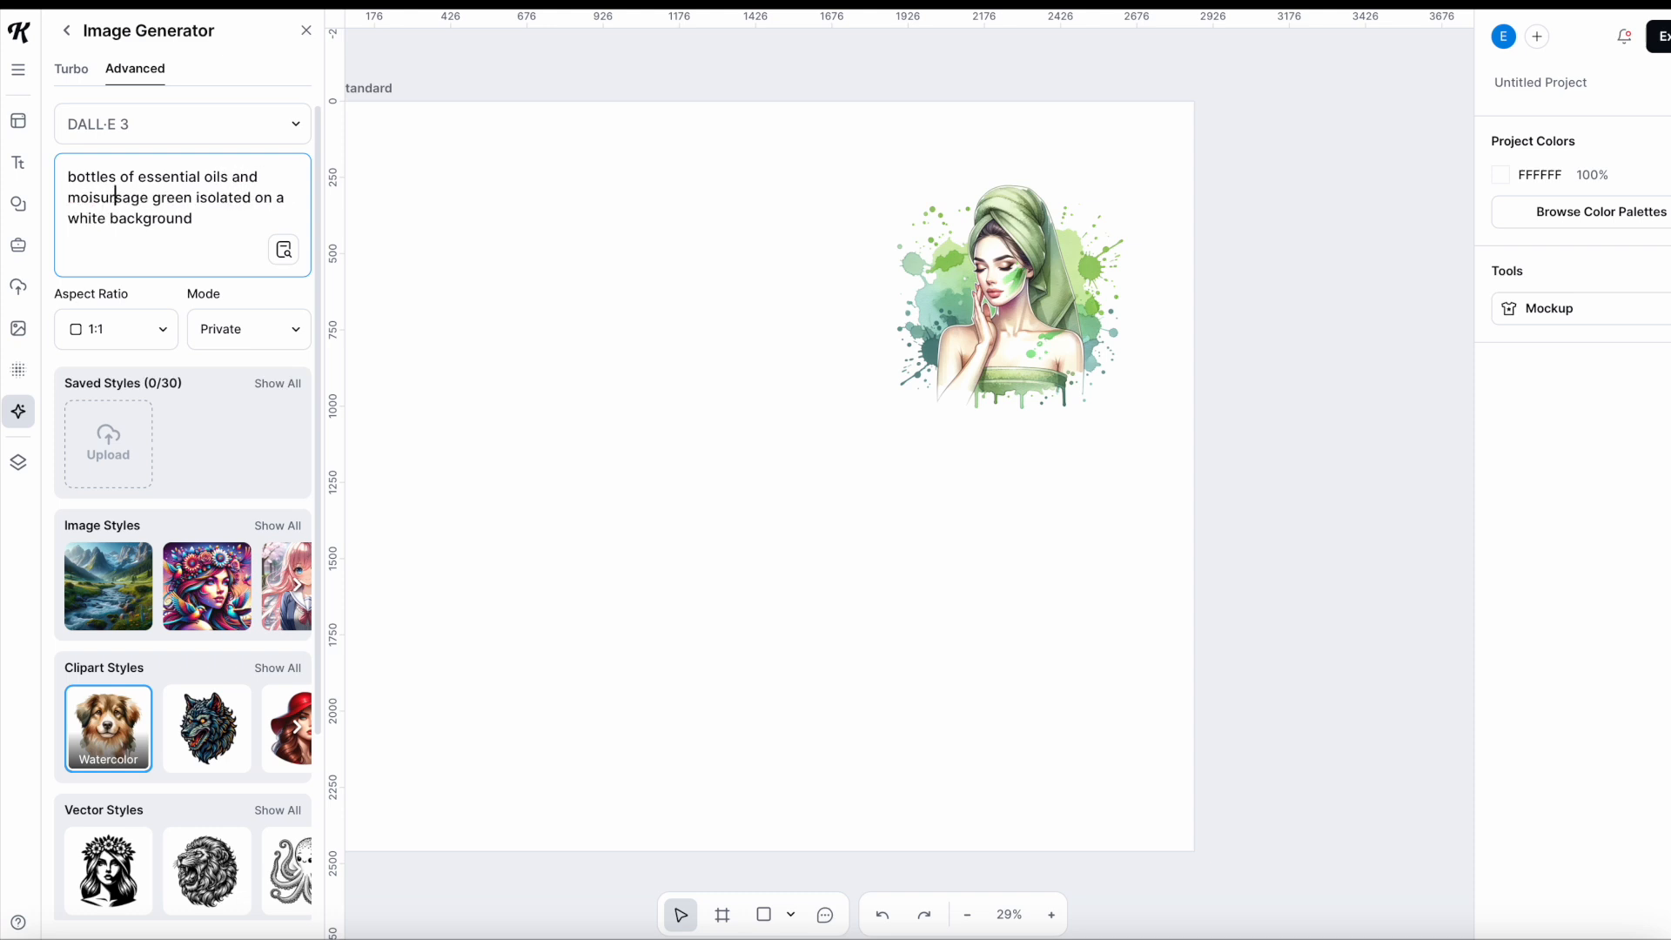
text(er)
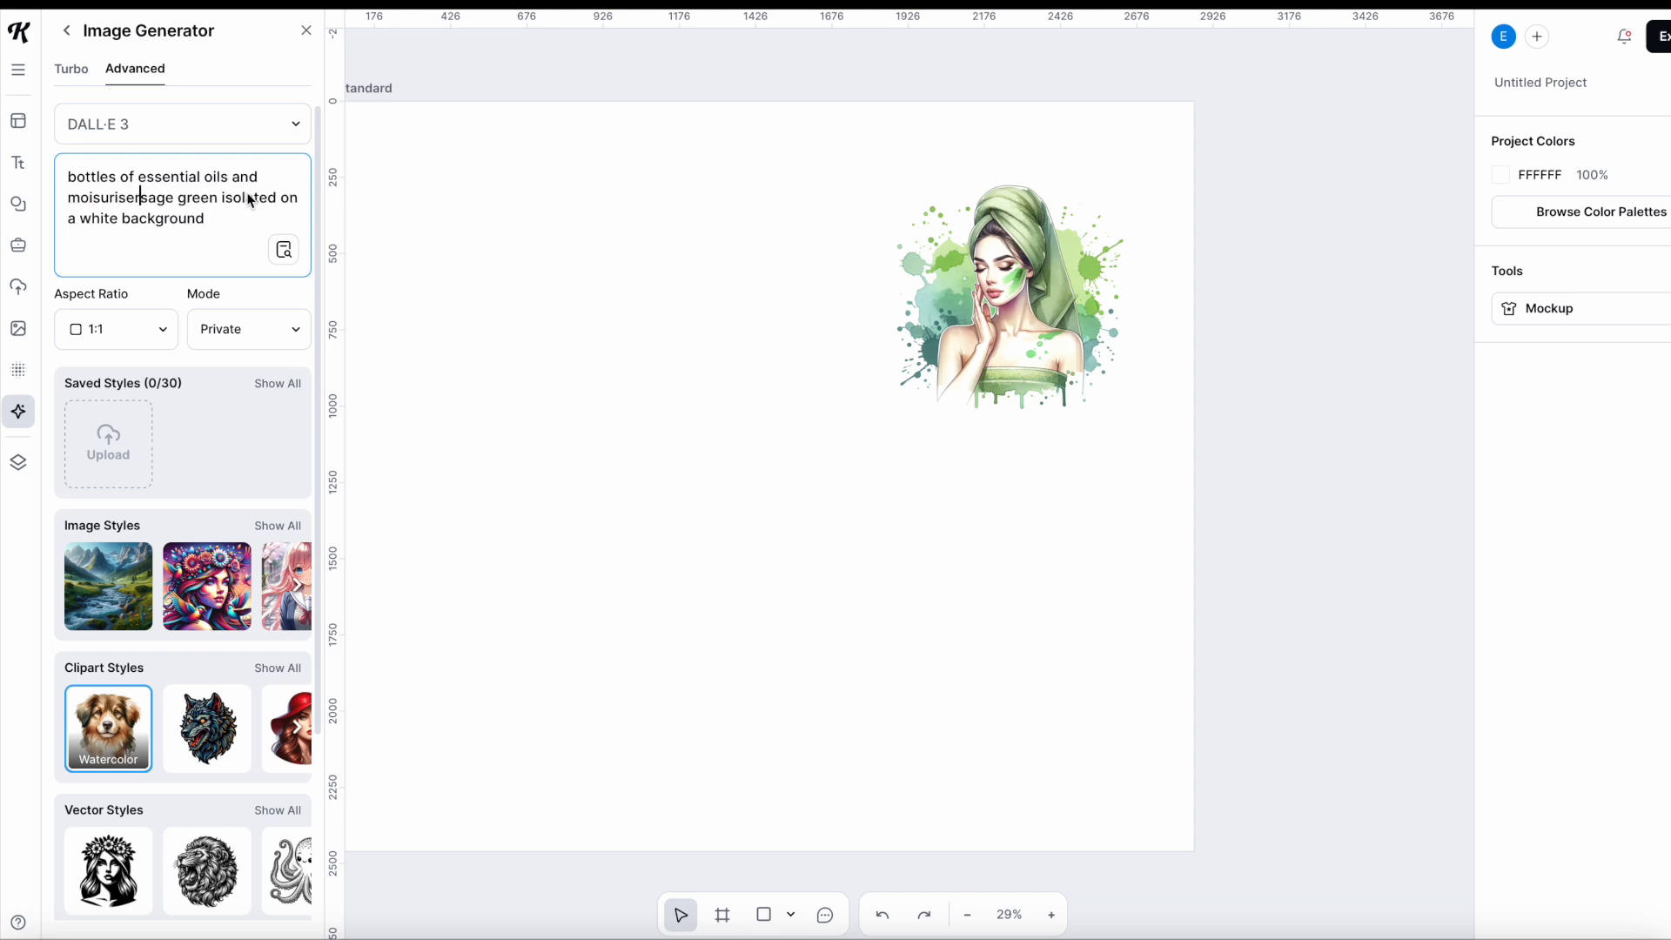
text(,)
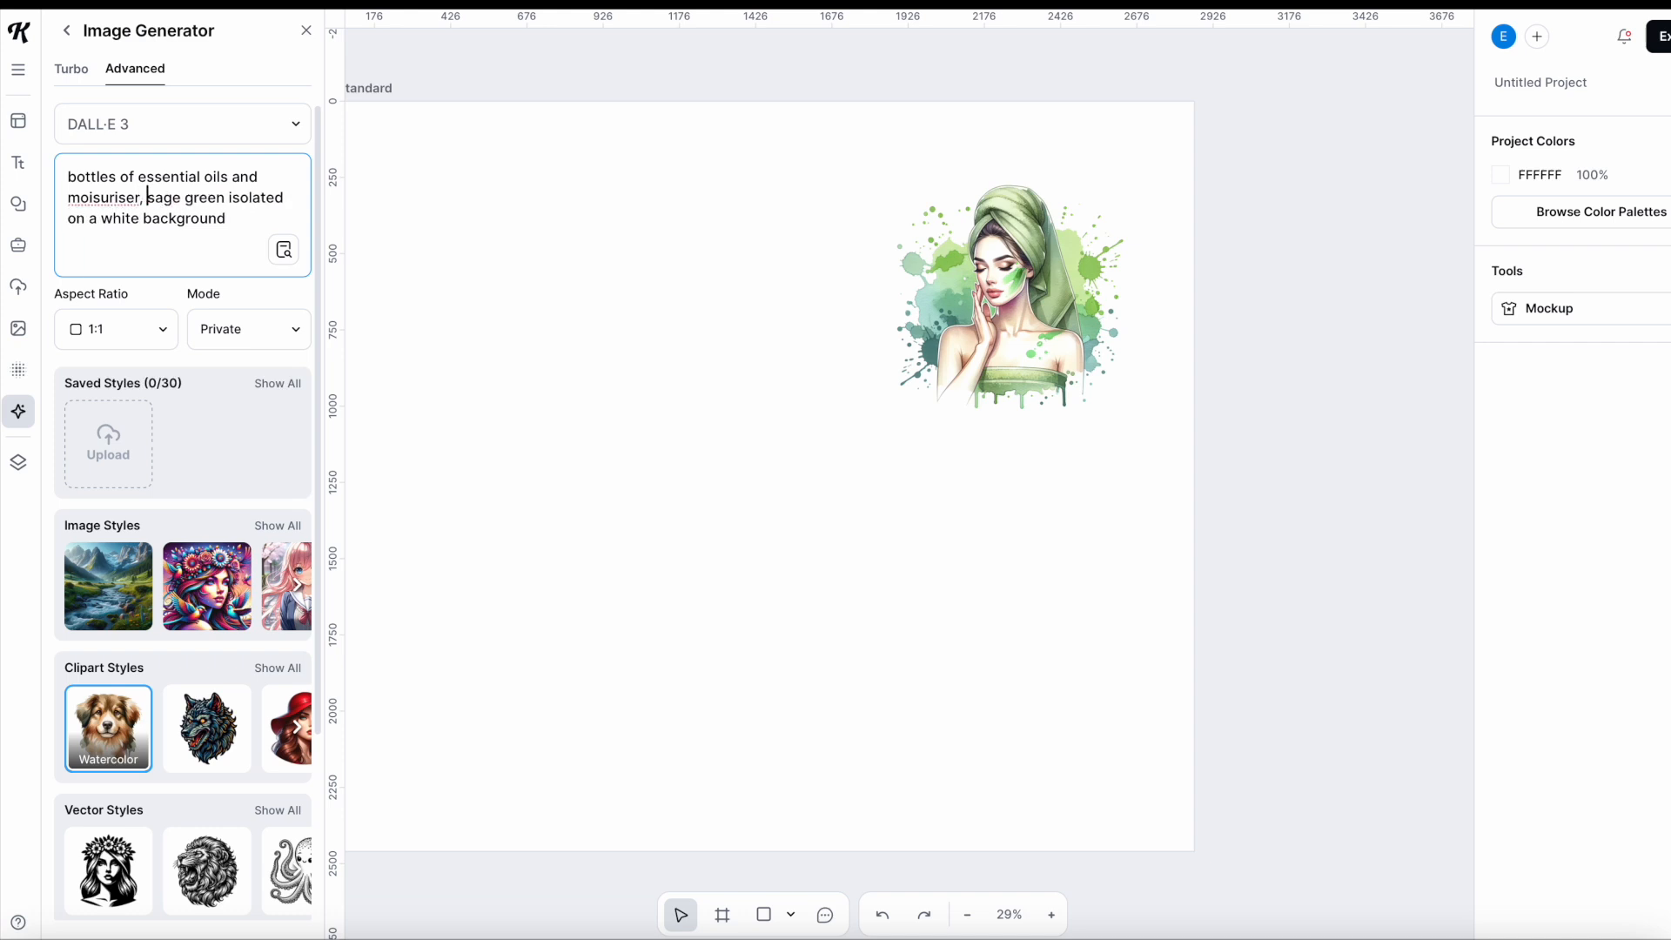
scroll(102, 612, down, 2)
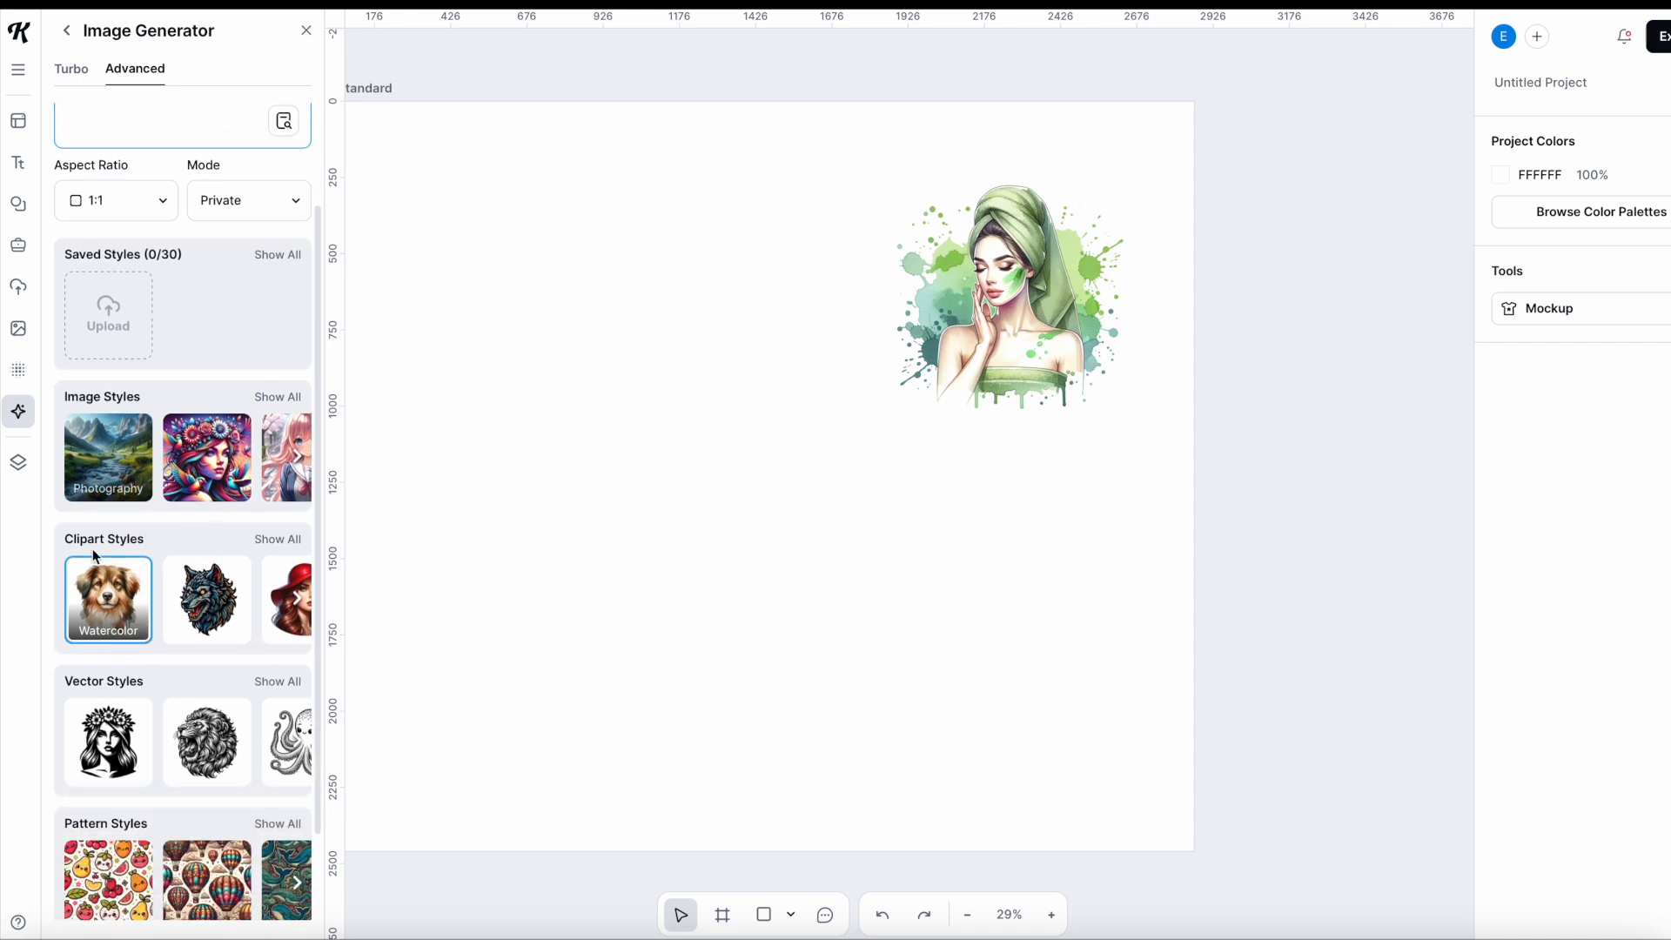
scroll(151, 763, down, 2)
click(174, 866)
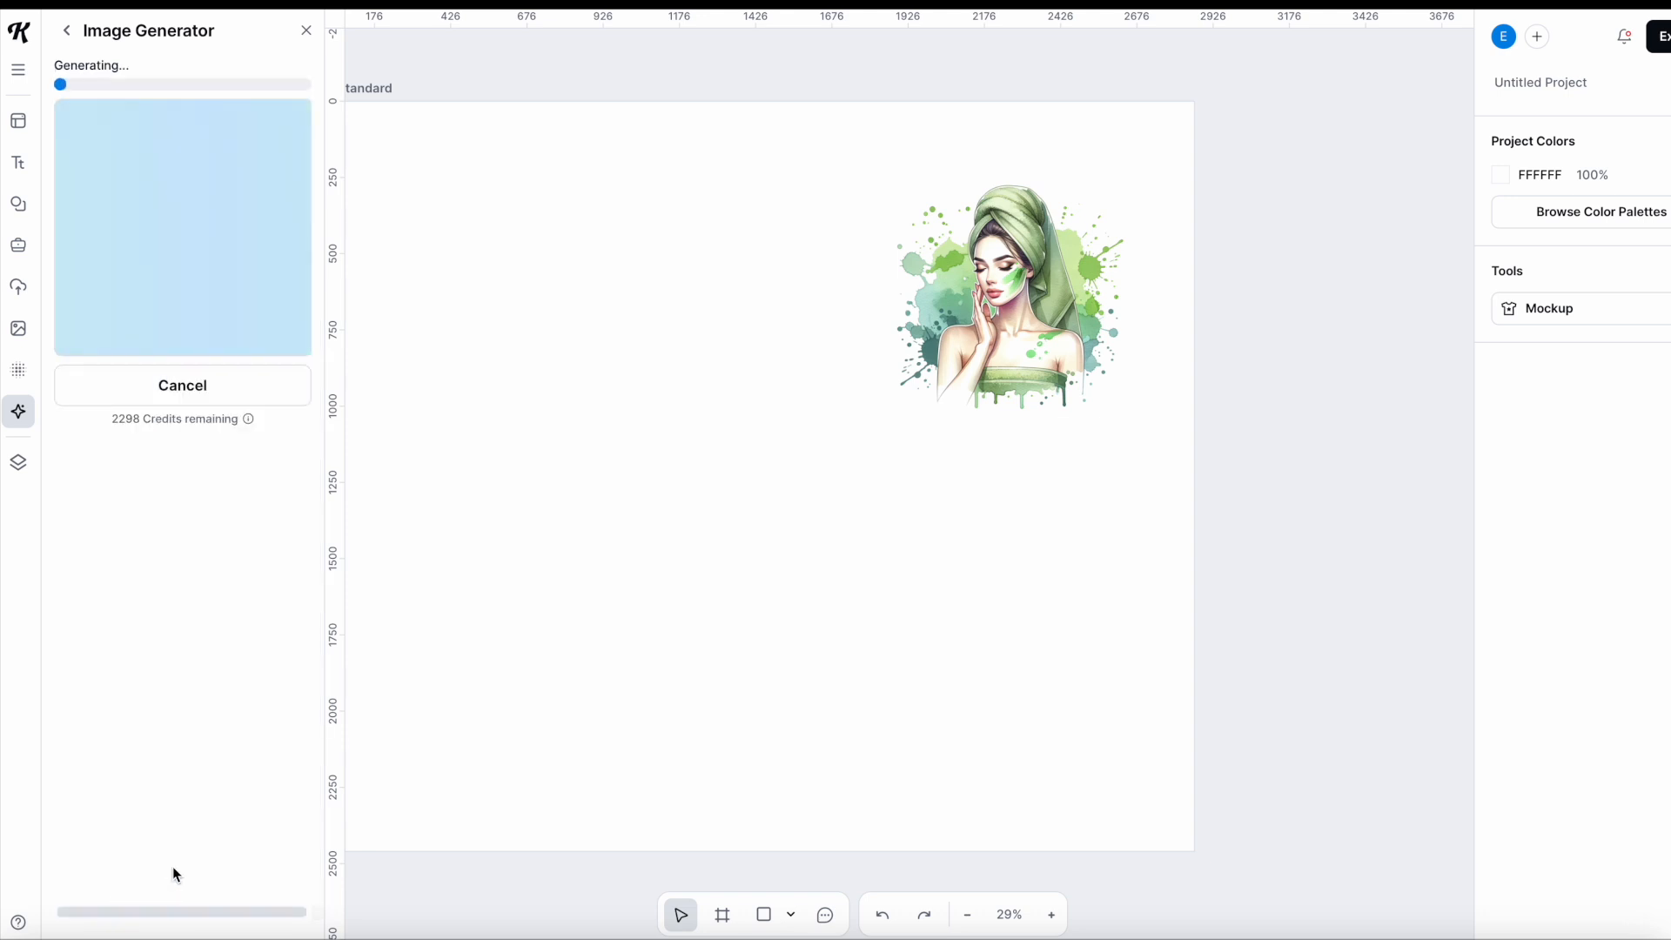
drag(723, 489, 1040, 518)
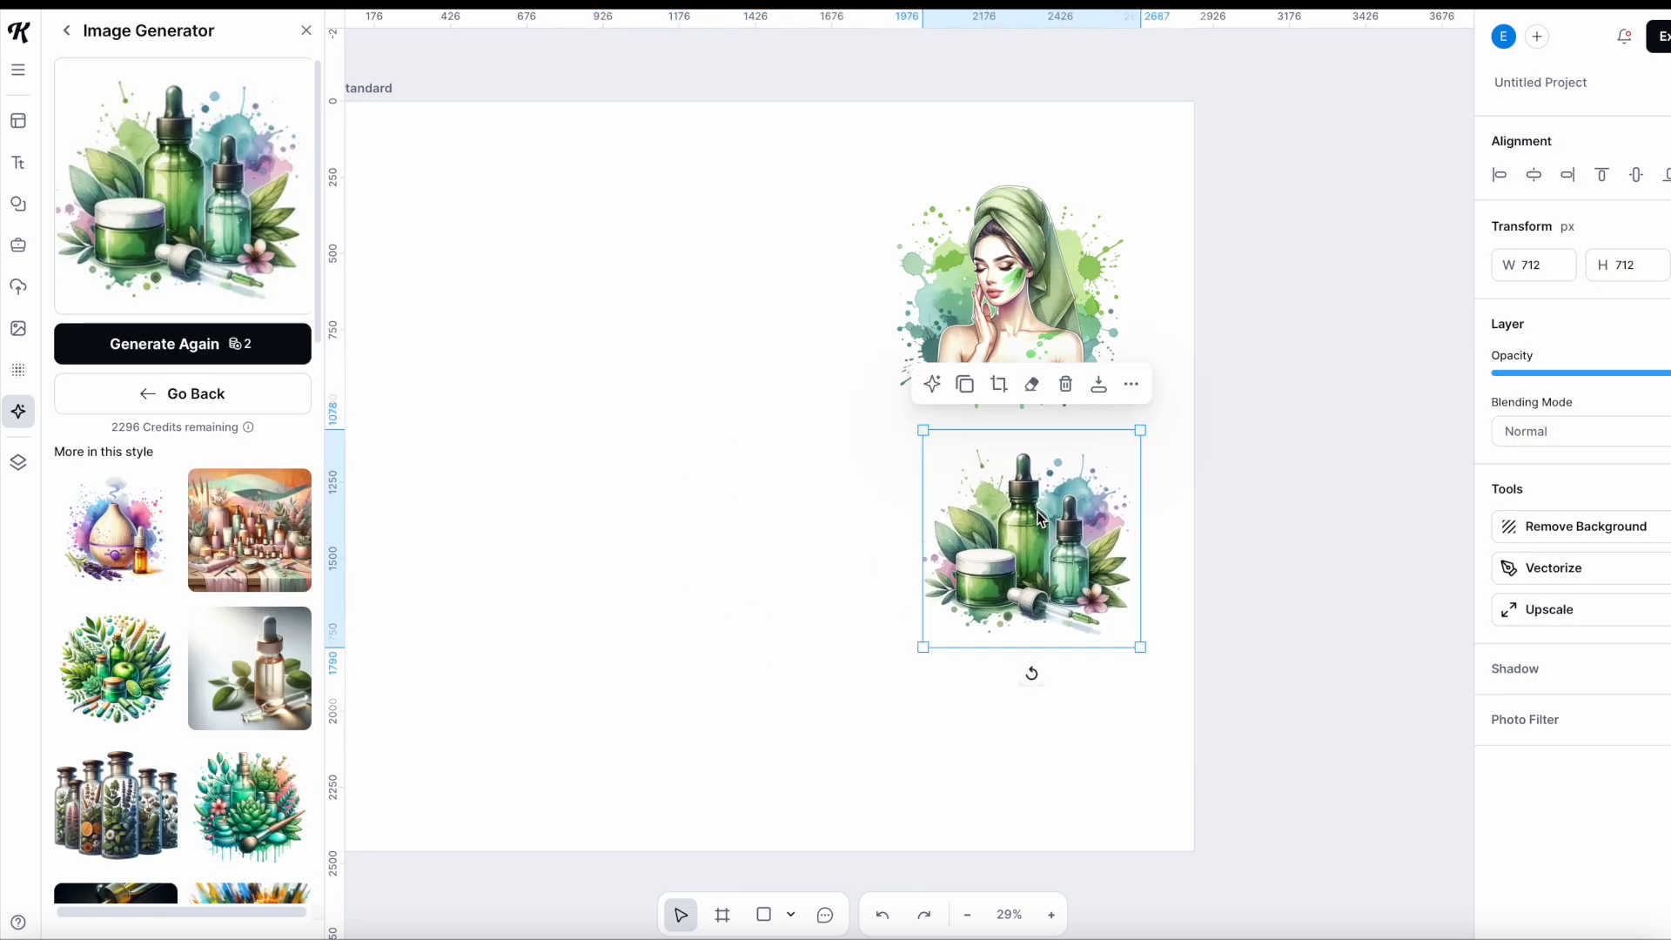
Step: Generate another Watercolor clipart image from the prompt "pile of fluffy towels white and sage green isolated on a white background"
click(67, 33)
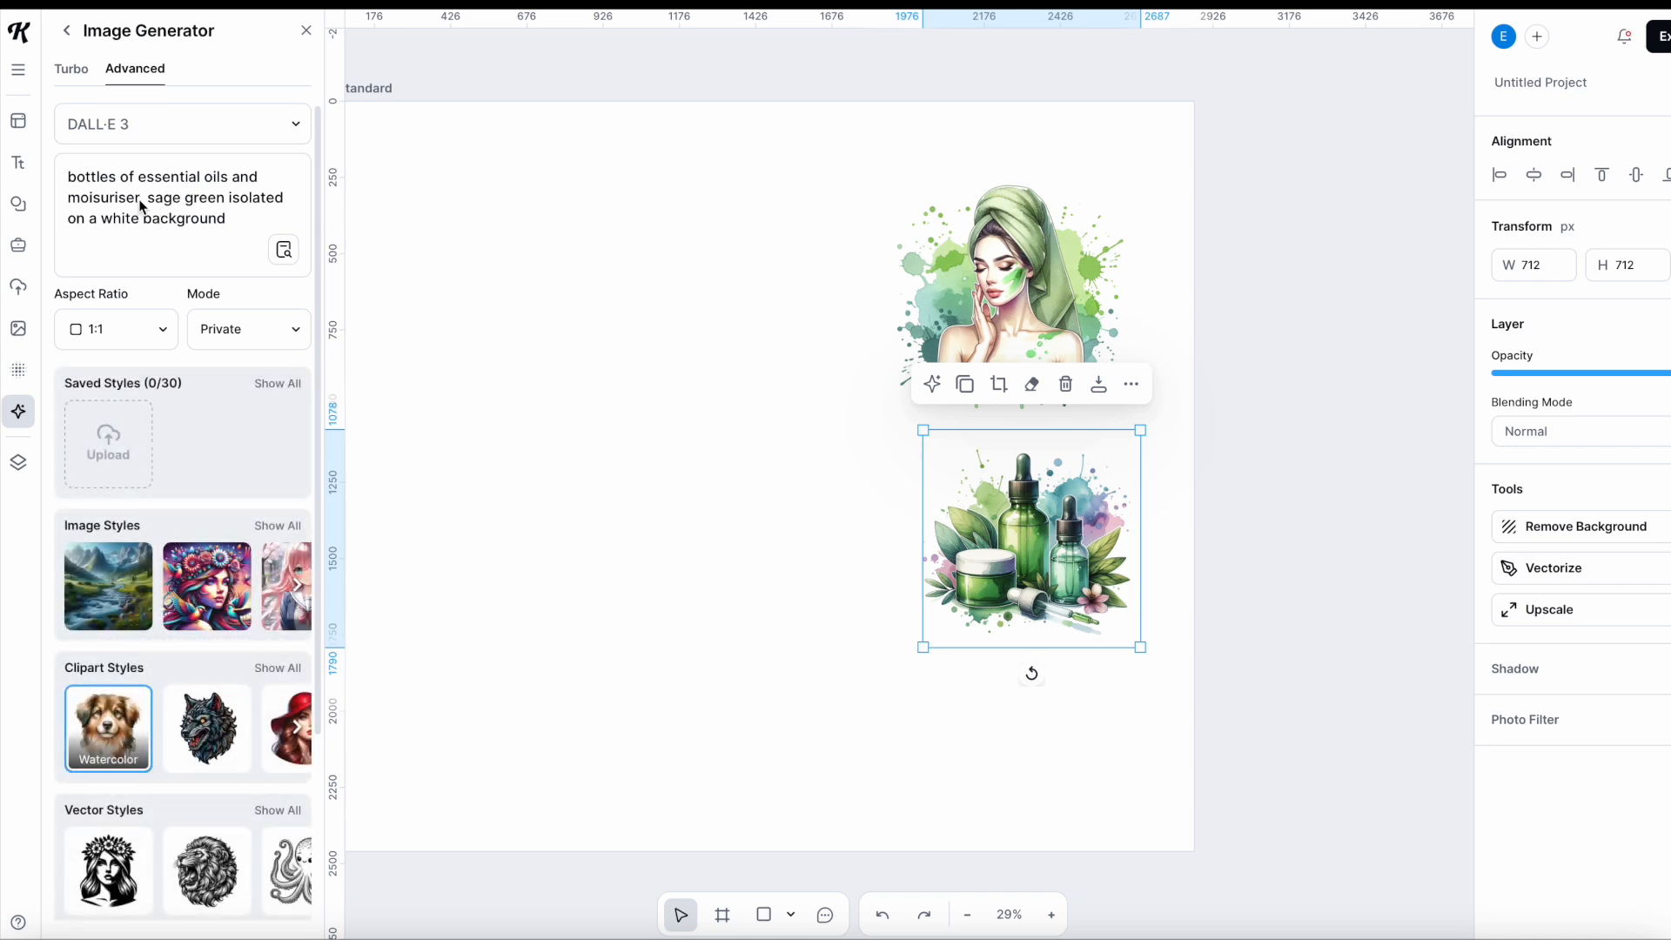
drag(140, 203, 68, 176)
key(BackSpace)
text(pile of t)
text(luufy)
key(BackSpace)
key(BackSpace)
key(BackSpace)
text(ffy t)
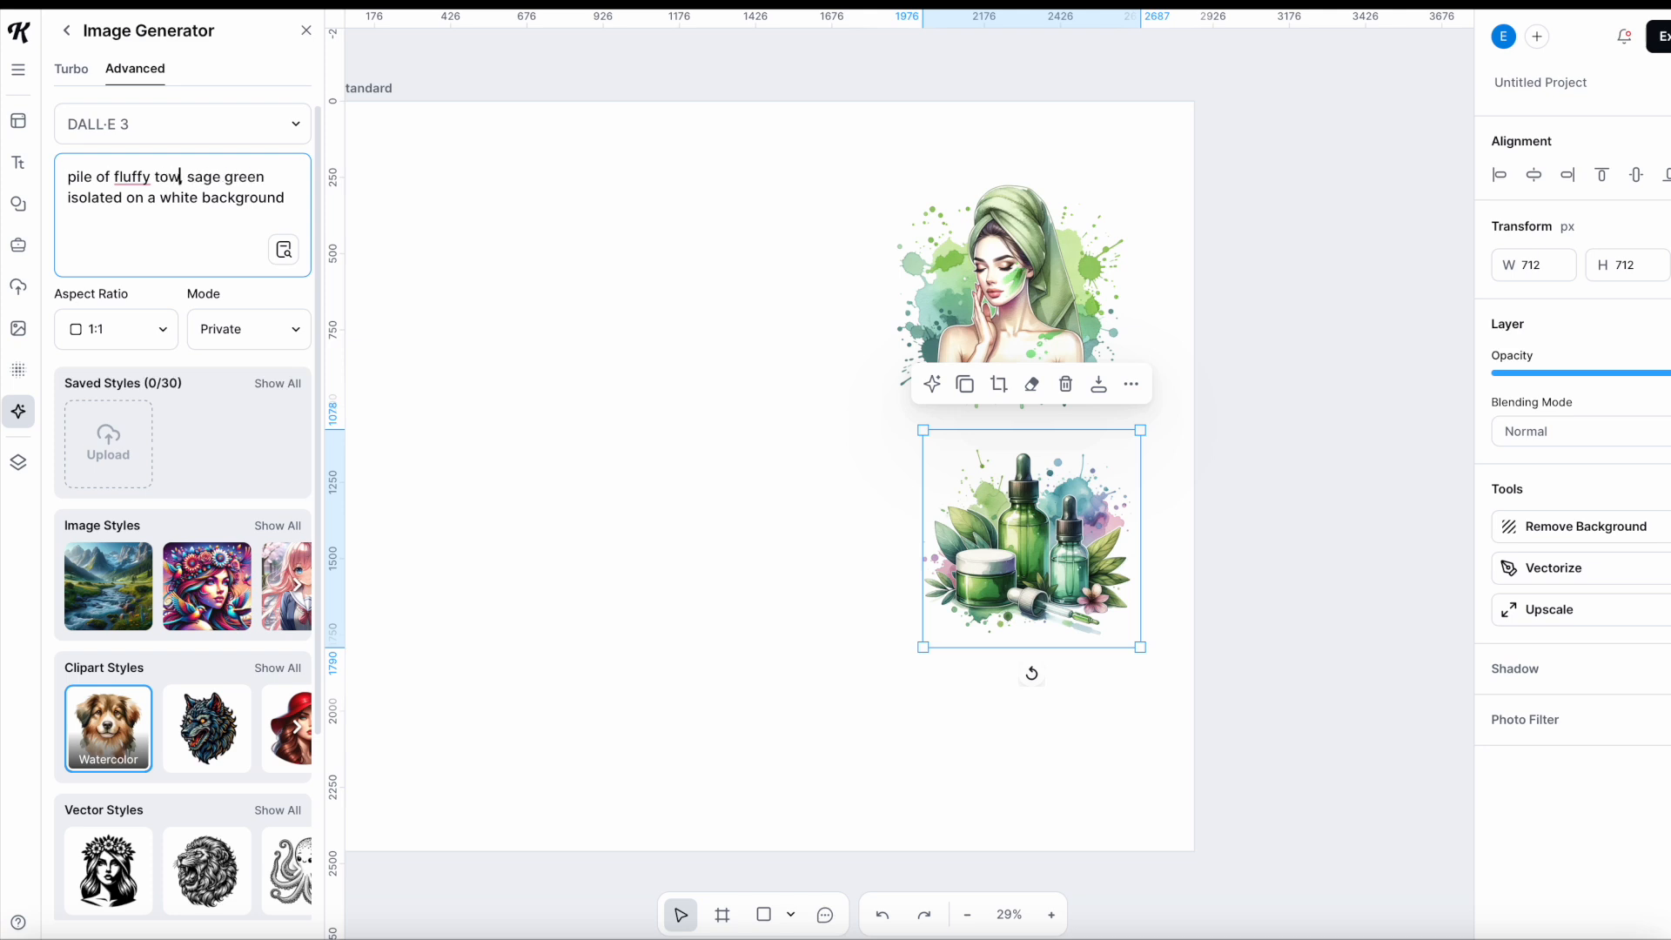
text(owels wh)
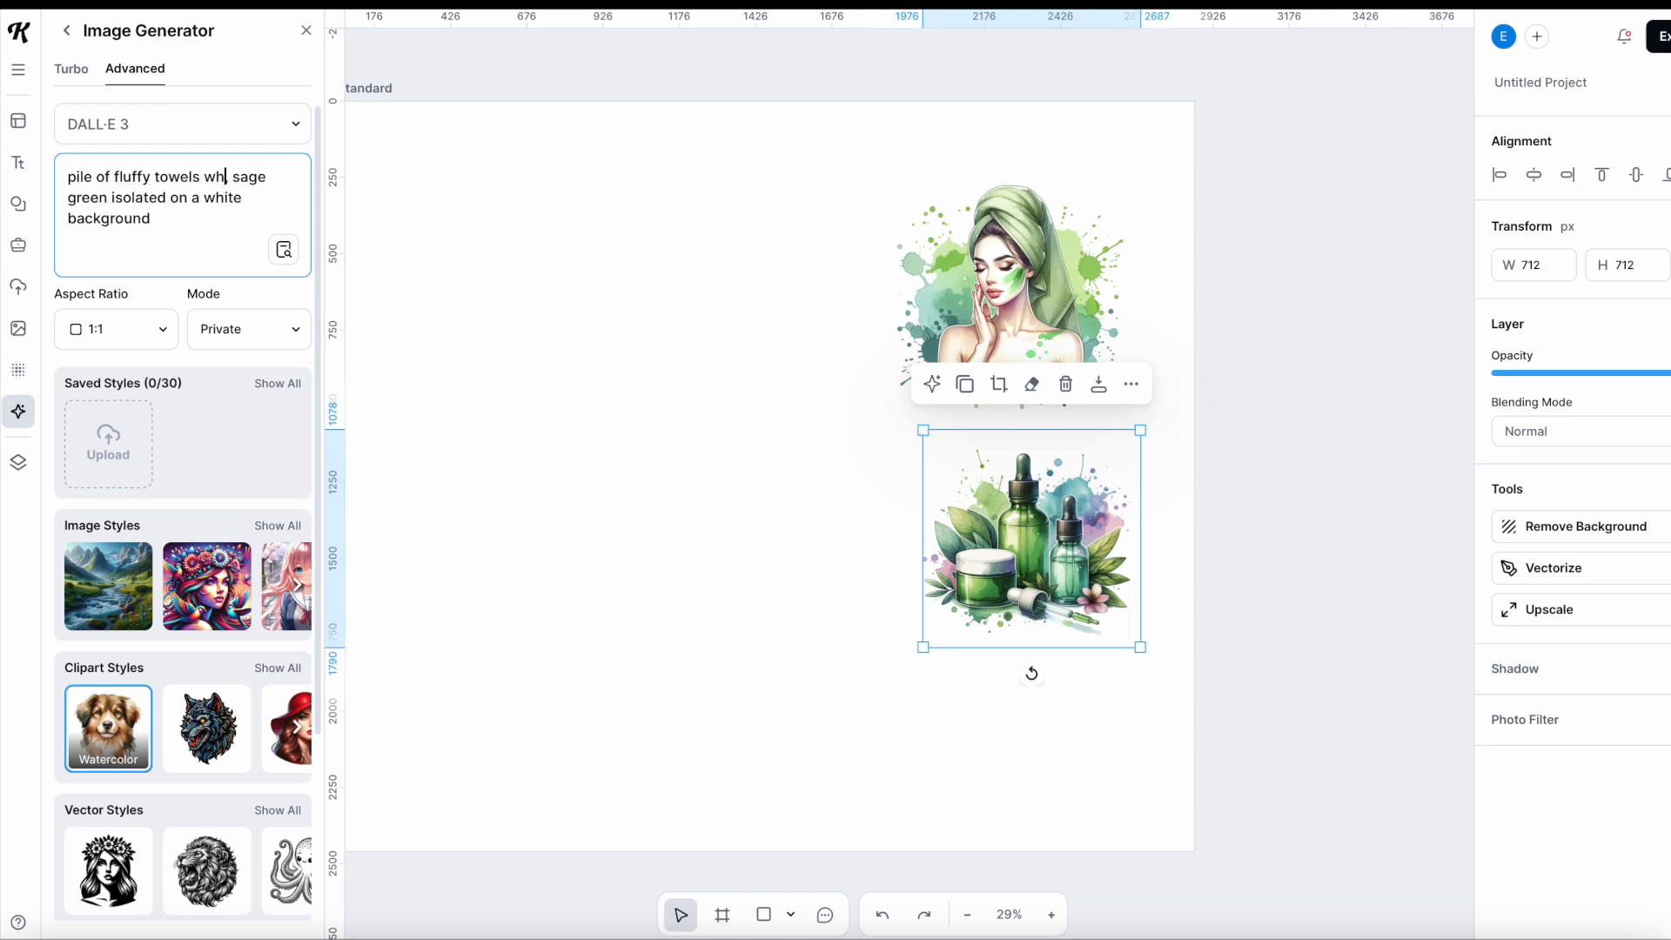
text(ite and)
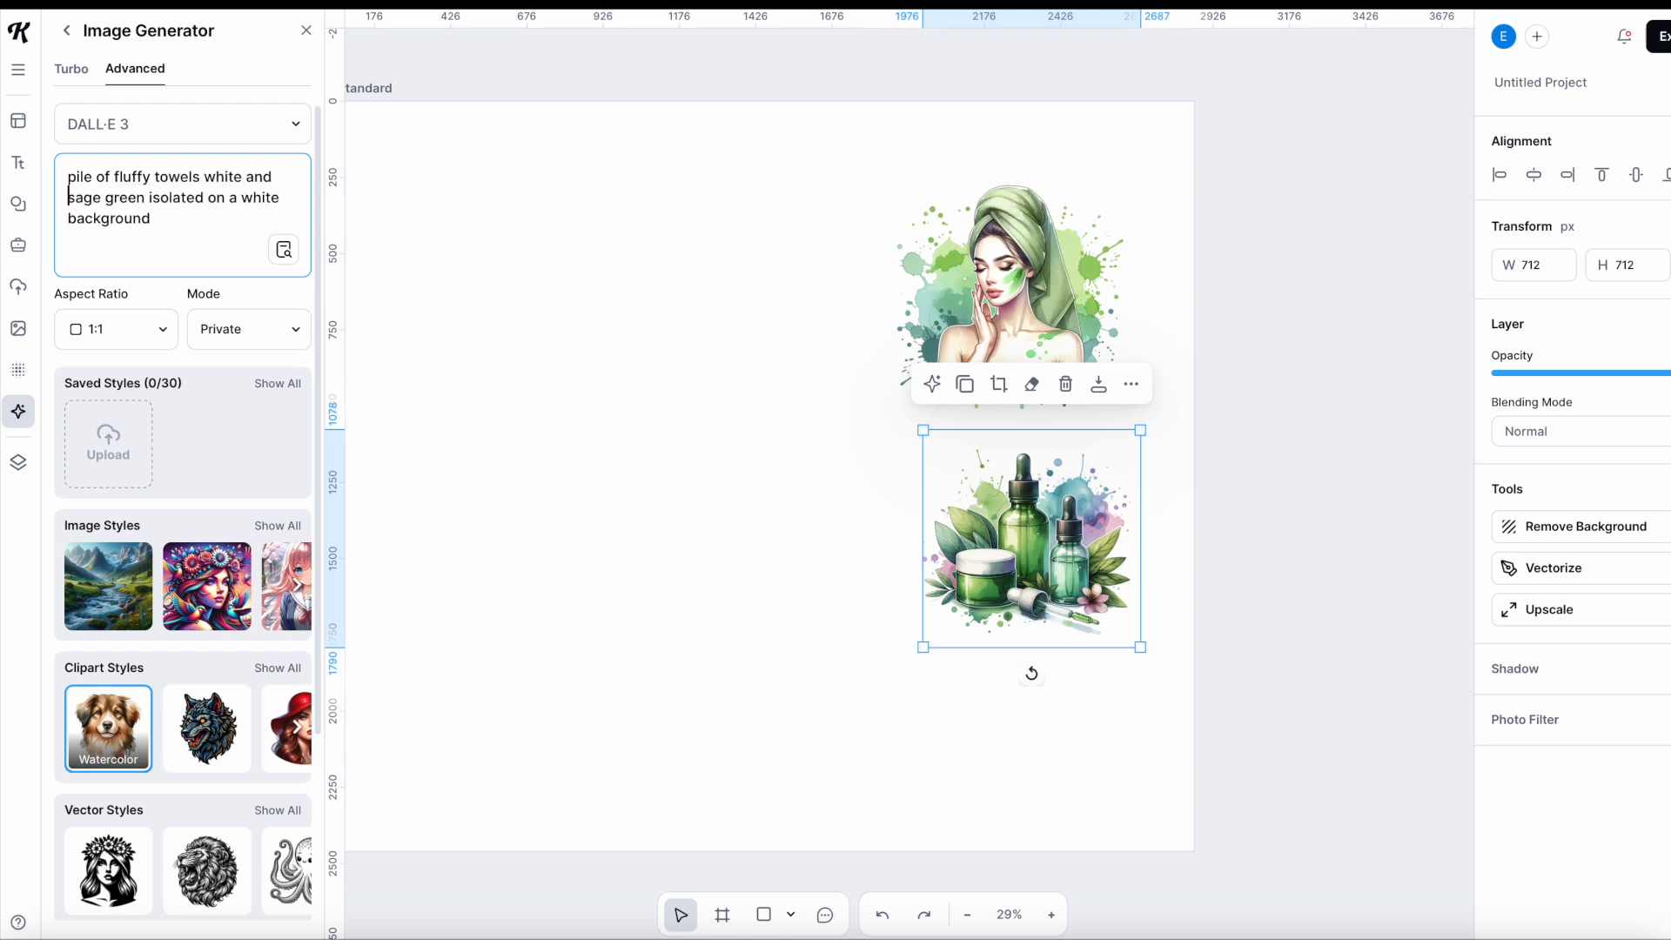
scroll(170, 492, down, 3)
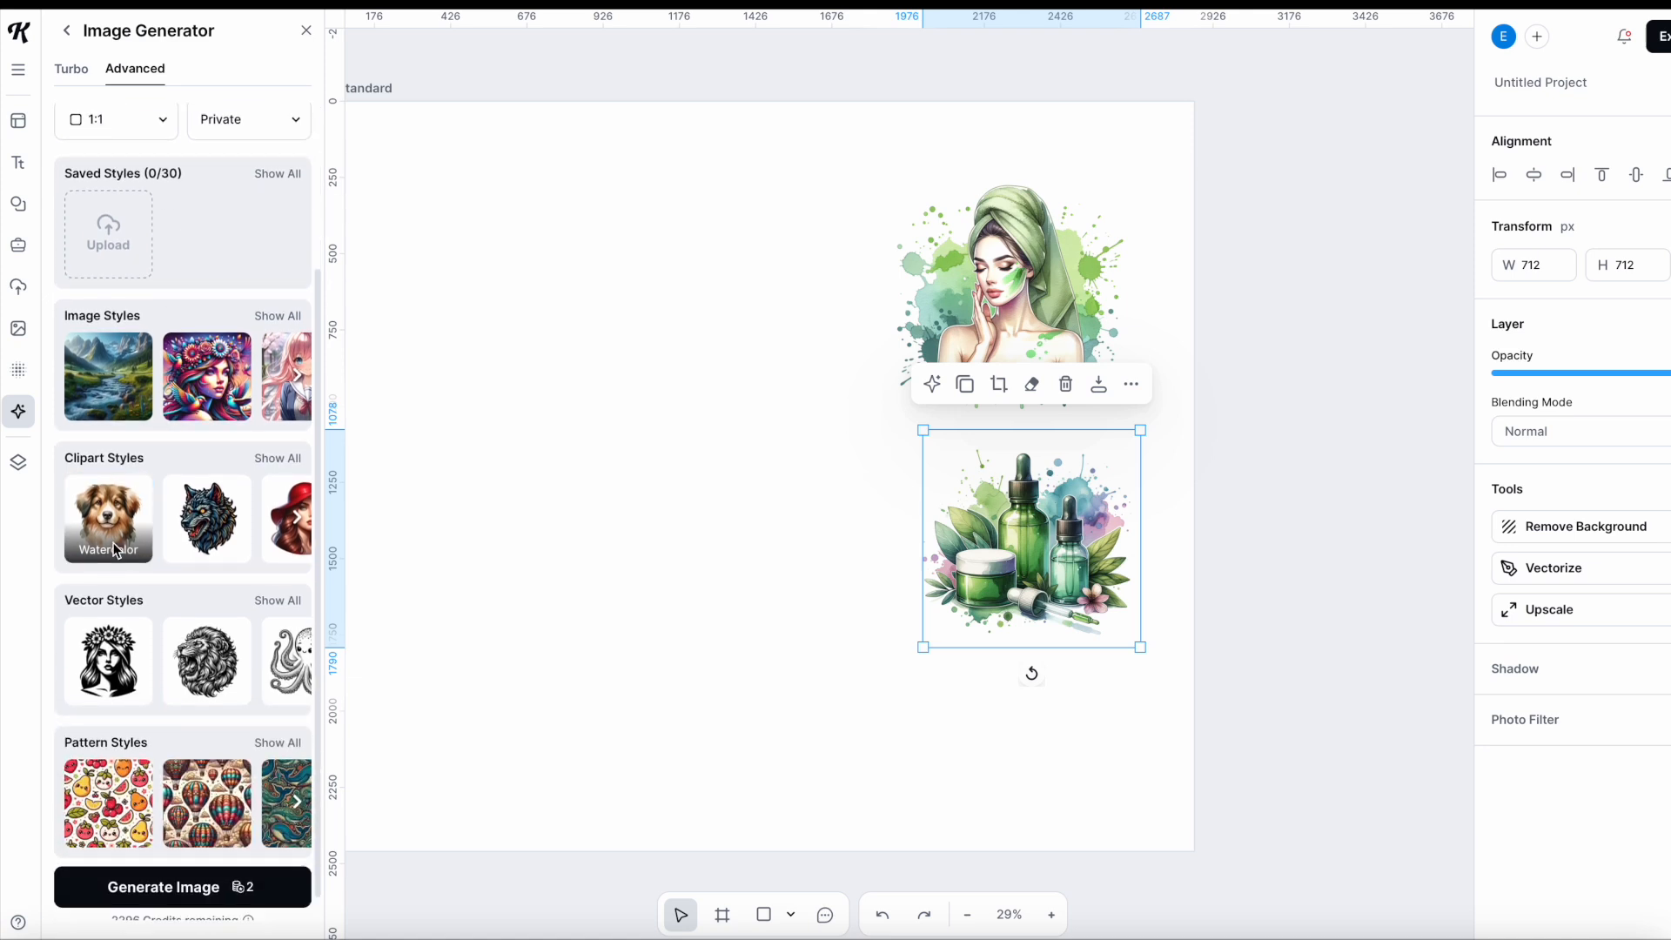
click(177, 886)
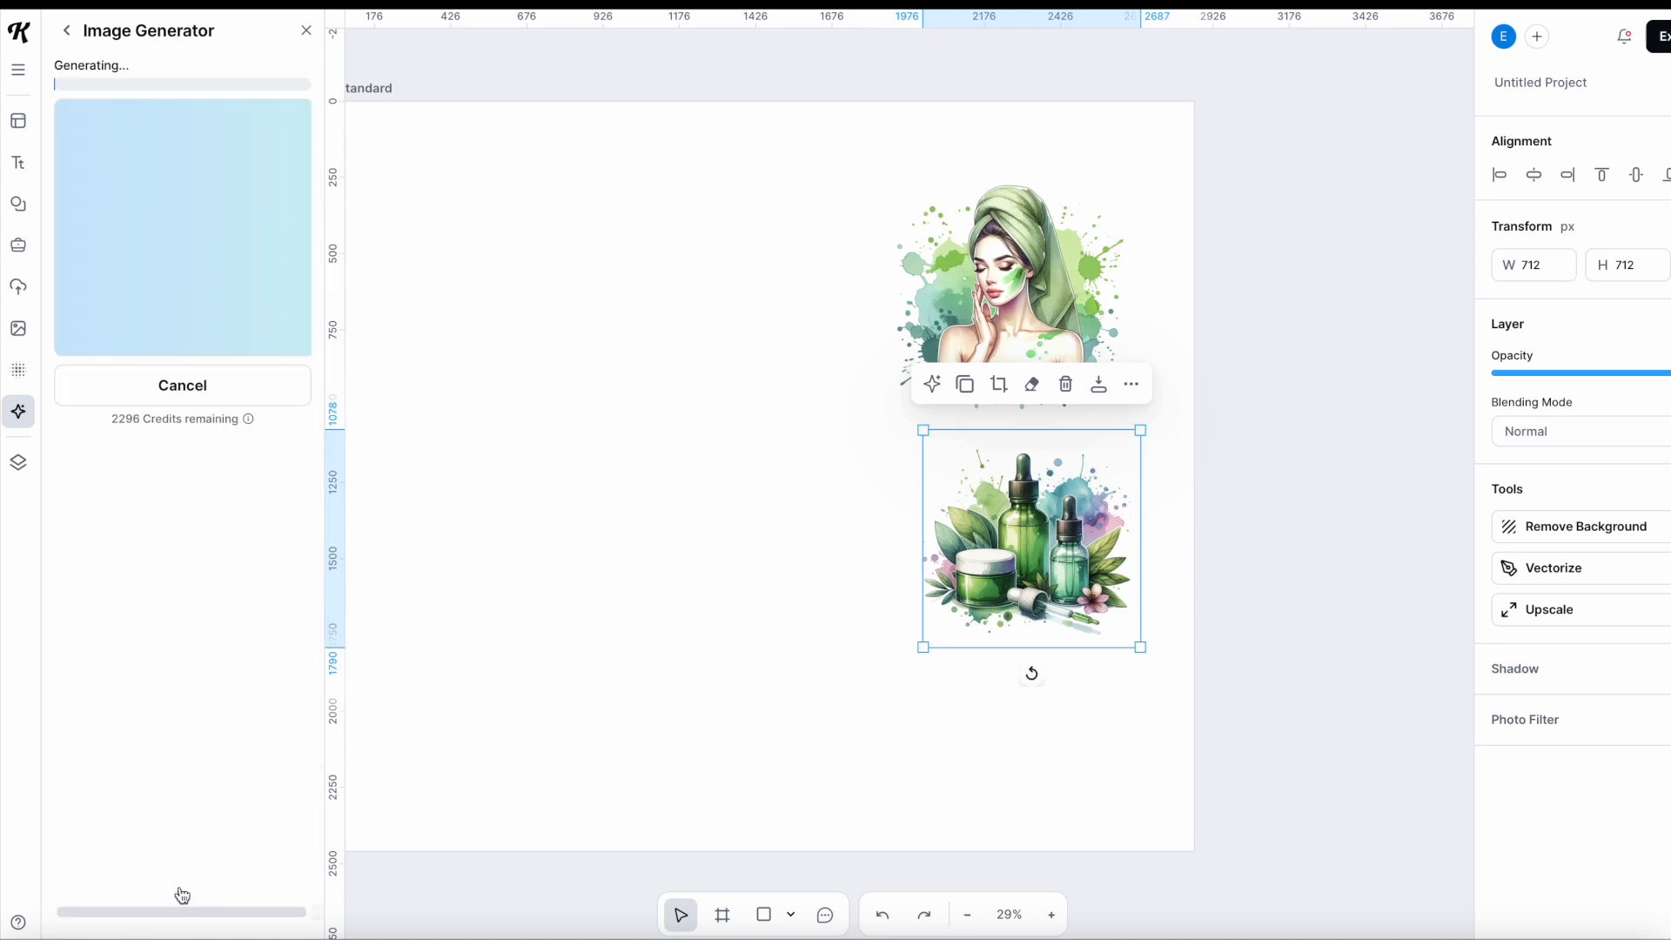
Step: Shrink the towels image to about 753 px, place it on the artboard's empty left side, and export the artboard
drag(914, 317, 830, 405)
drag(733, 548, 639, 474)
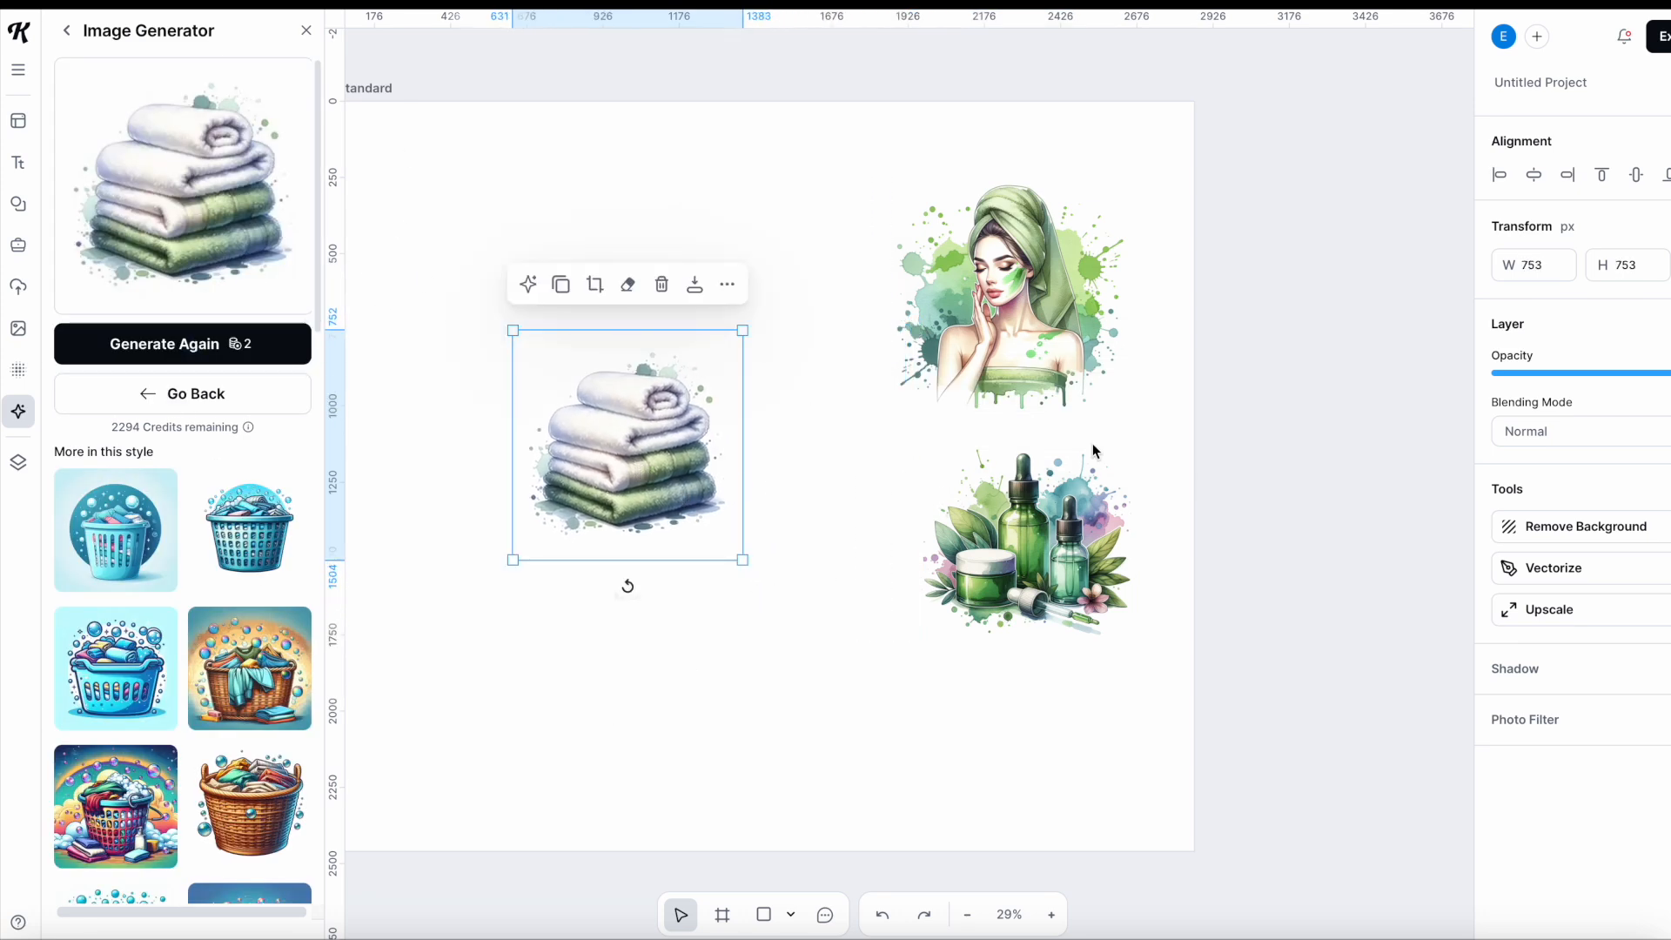
click(1657, 36)
click(1601, 382)
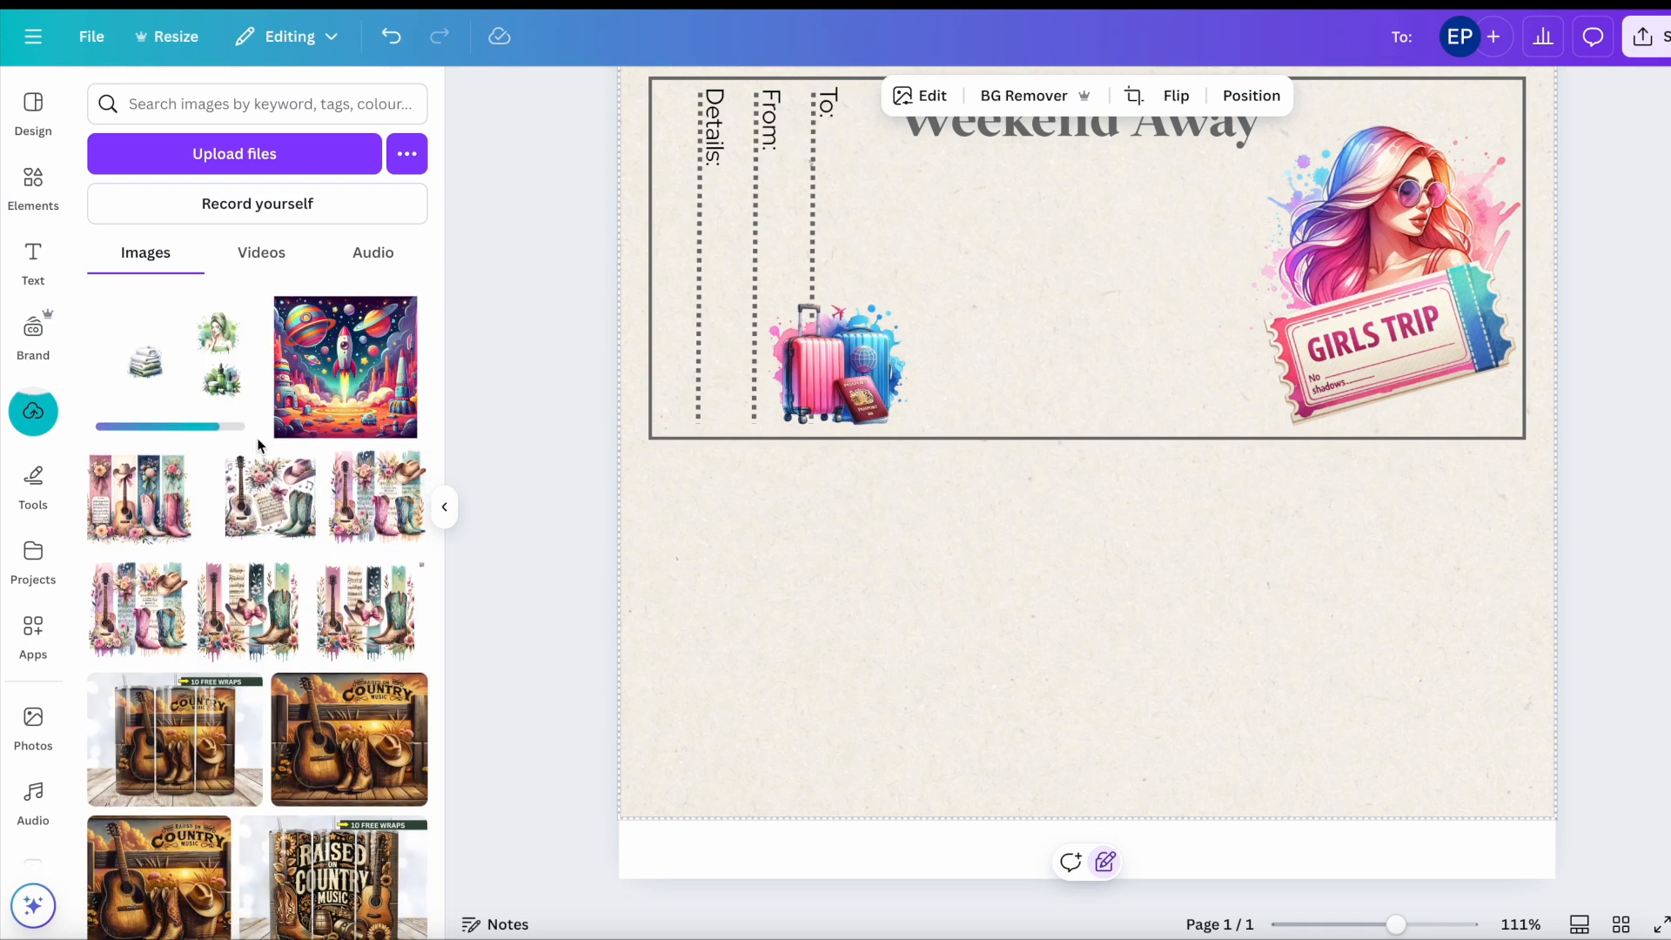
Step: Switch to Canva, unlock the paper background image and move it down so it covers the whole voucher page
drag(1396, 923, 1341, 923)
click(1129, 492)
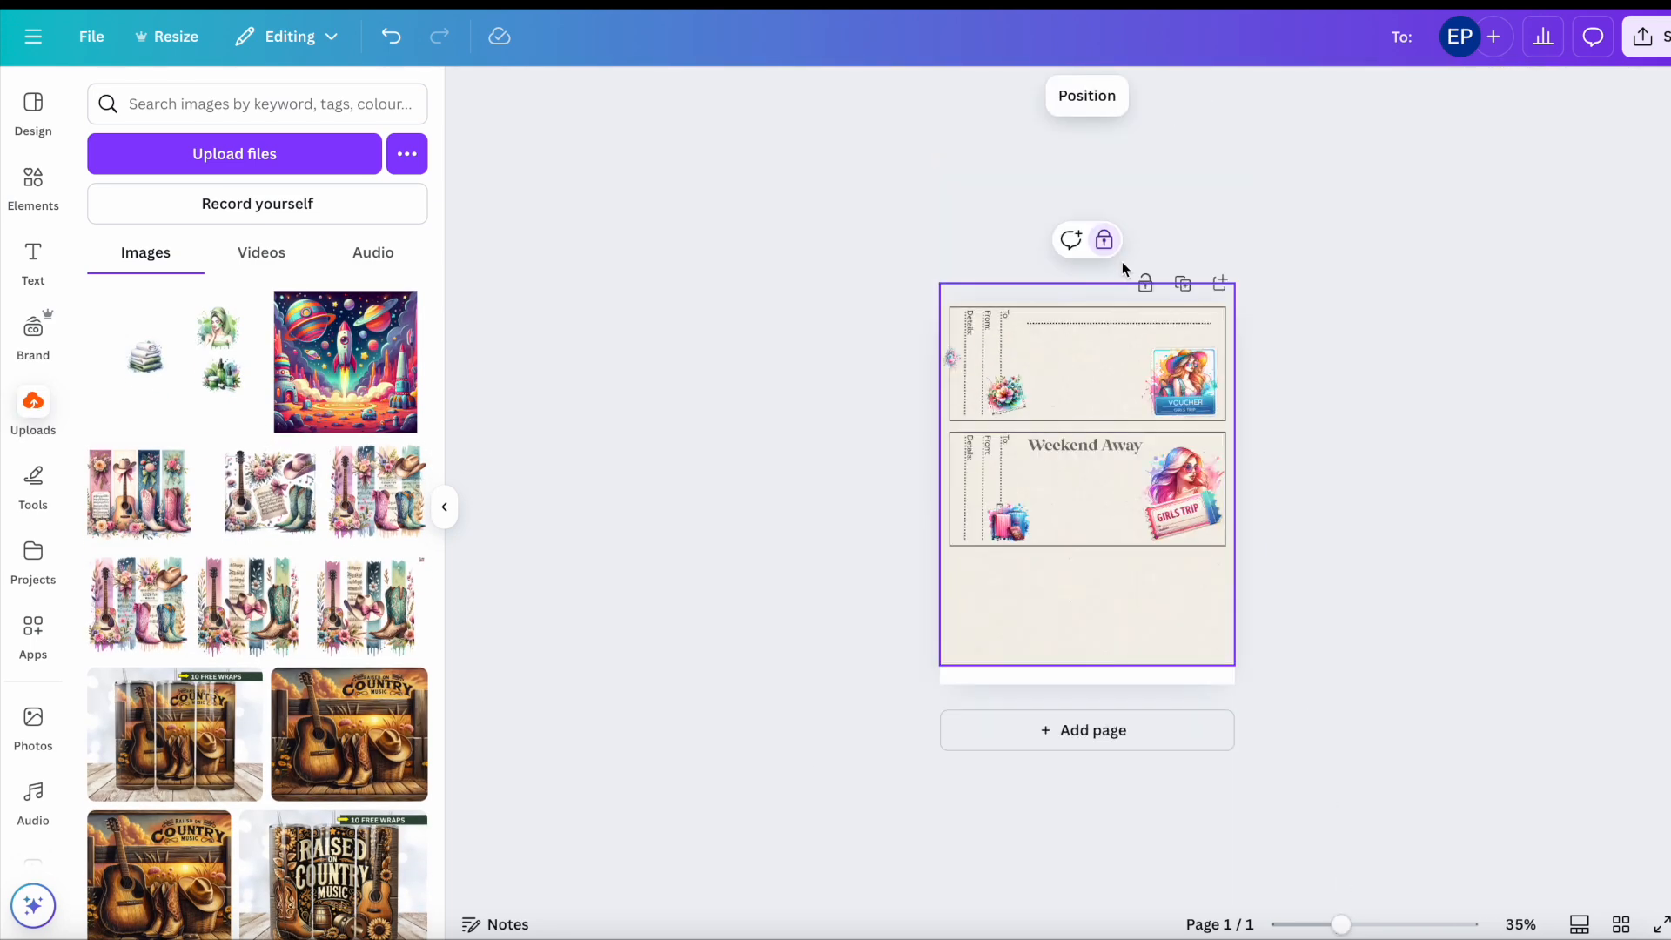
click(1105, 243)
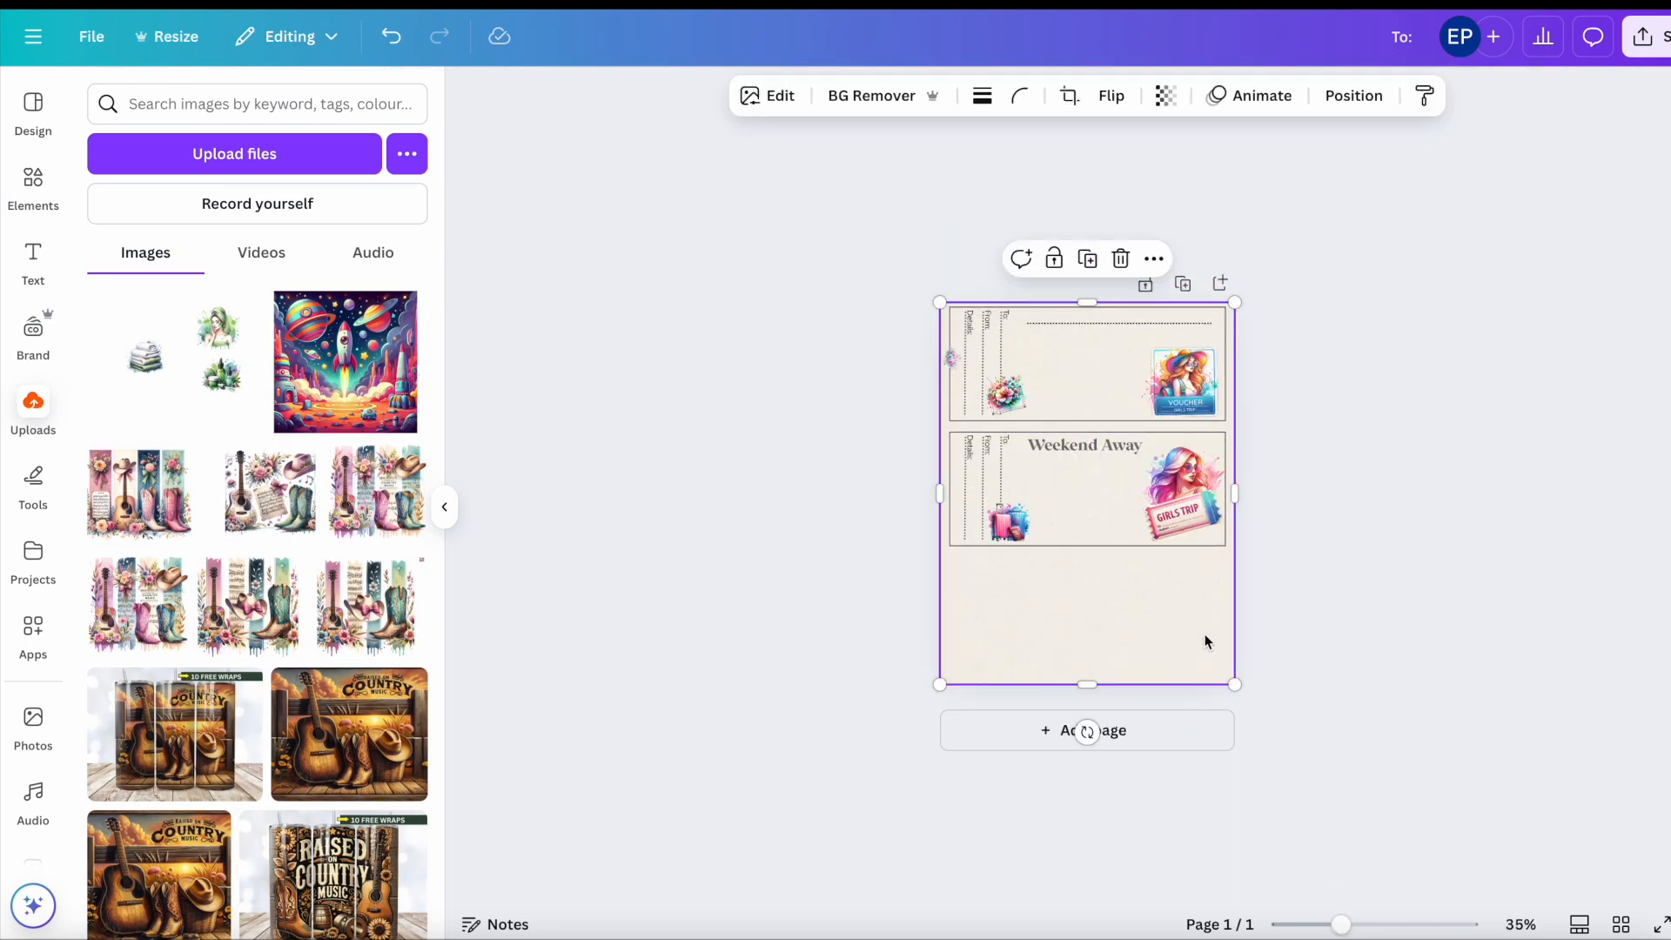
click(1288, 809)
drag(1358, 931, 1394, 927)
scroll(1279, 744, down, 3)
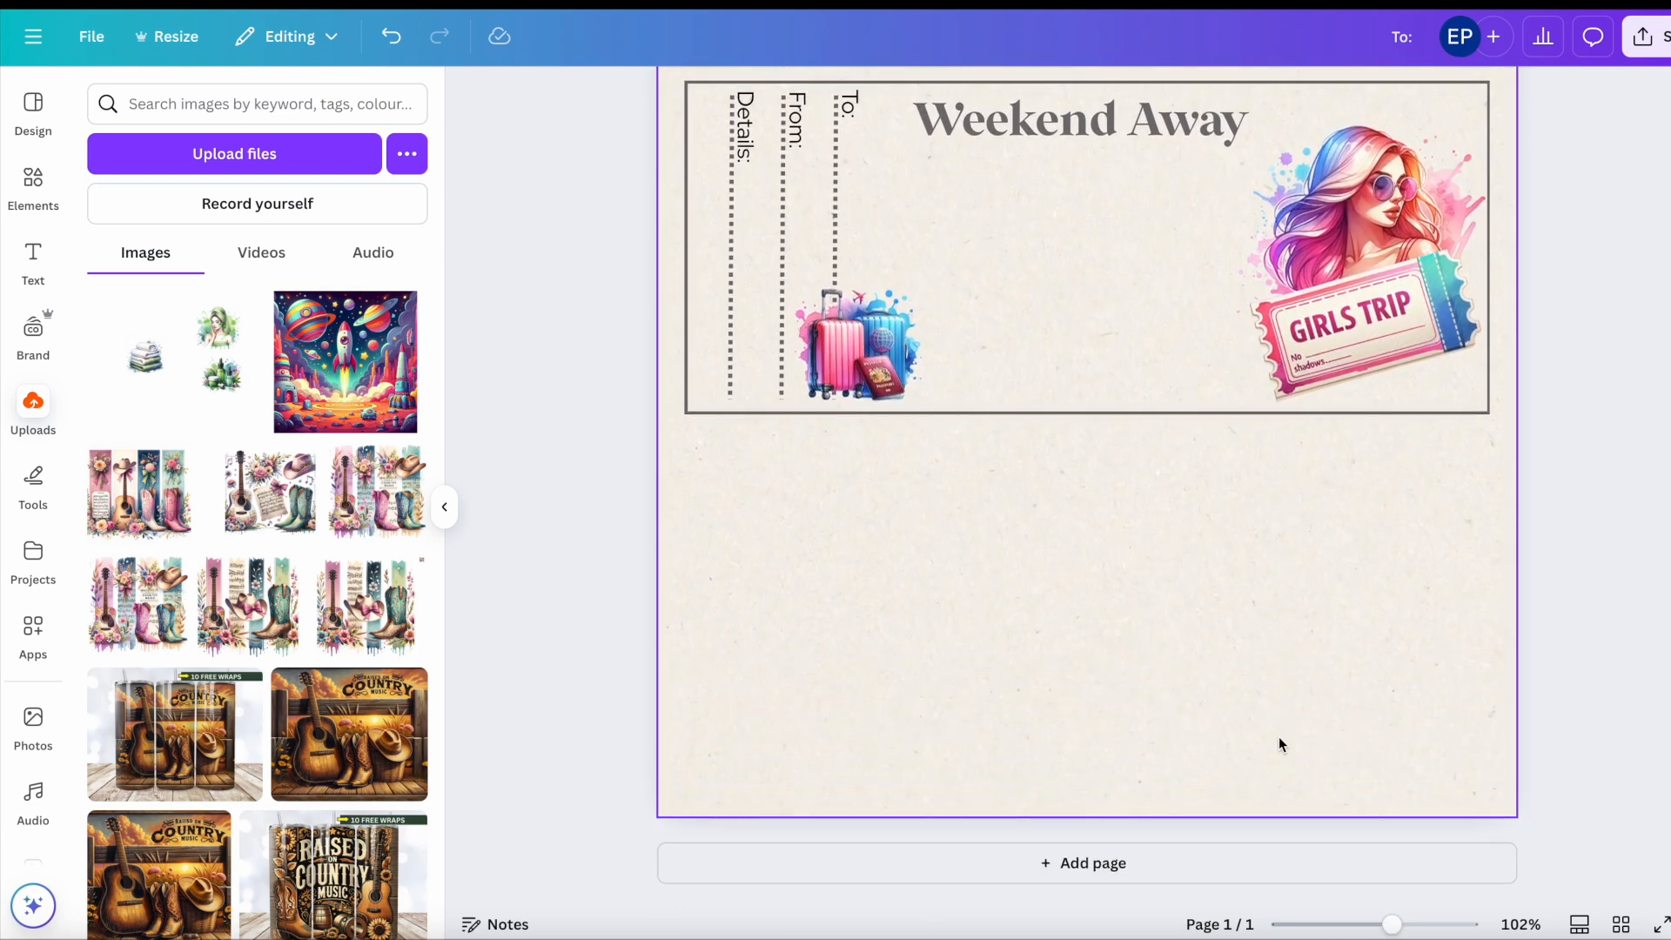
Step: Add a second page and insert the uploaded spa artwork on it
click(1127, 866)
click(164, 372)
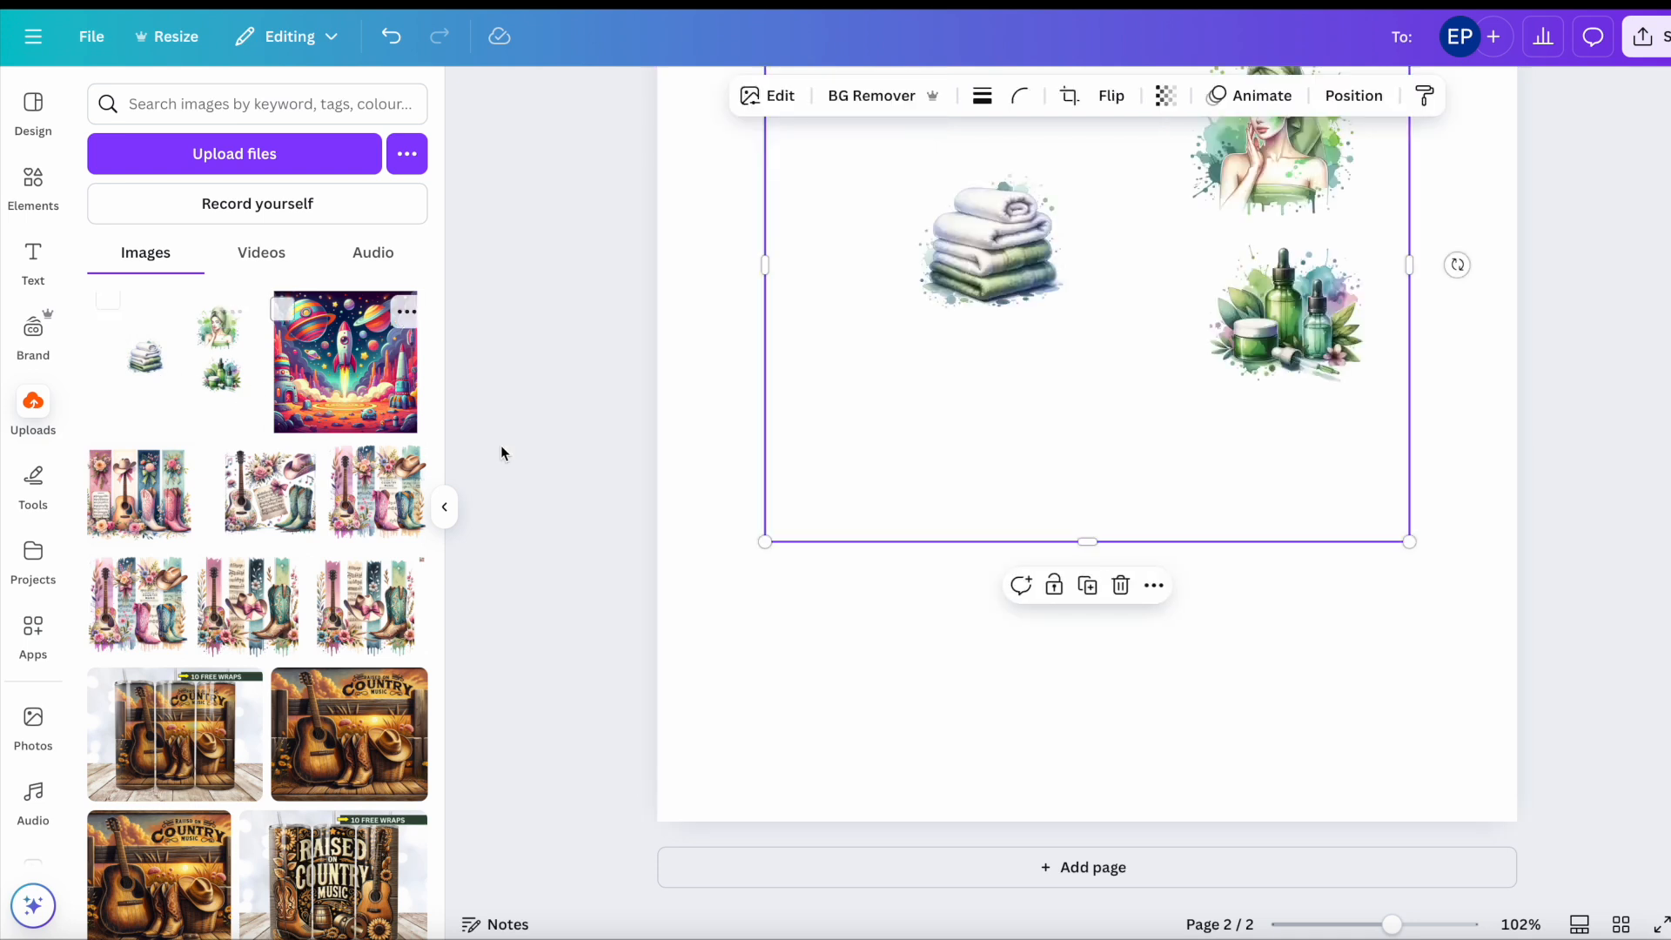
click(1442, 746)
click(1266, 594)
Step: Crop the spa artwork's bottom edge up to just below the woman, then duplicate it and place the copy underneath
drag(1086, 793, 1121, 486)
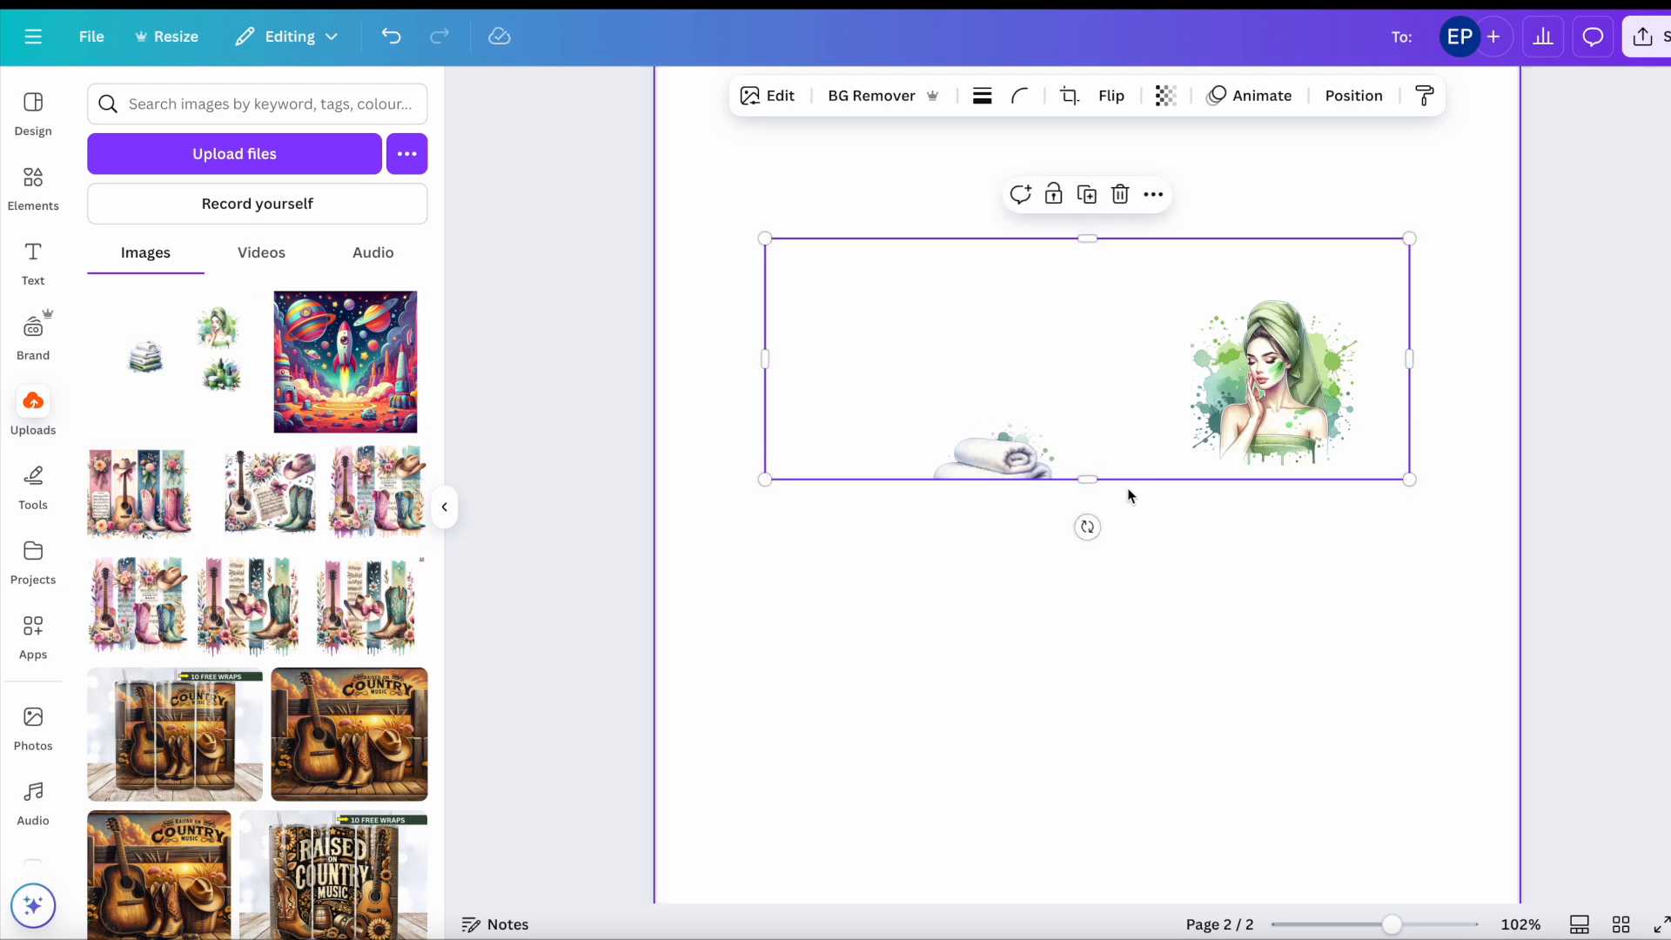
click(1087, 194)
drag(1119, 354, 1116, 655)
Step: Crop the upper copy of the spa artwork from its left and top edges so only the woman remains
click(1137, 281)
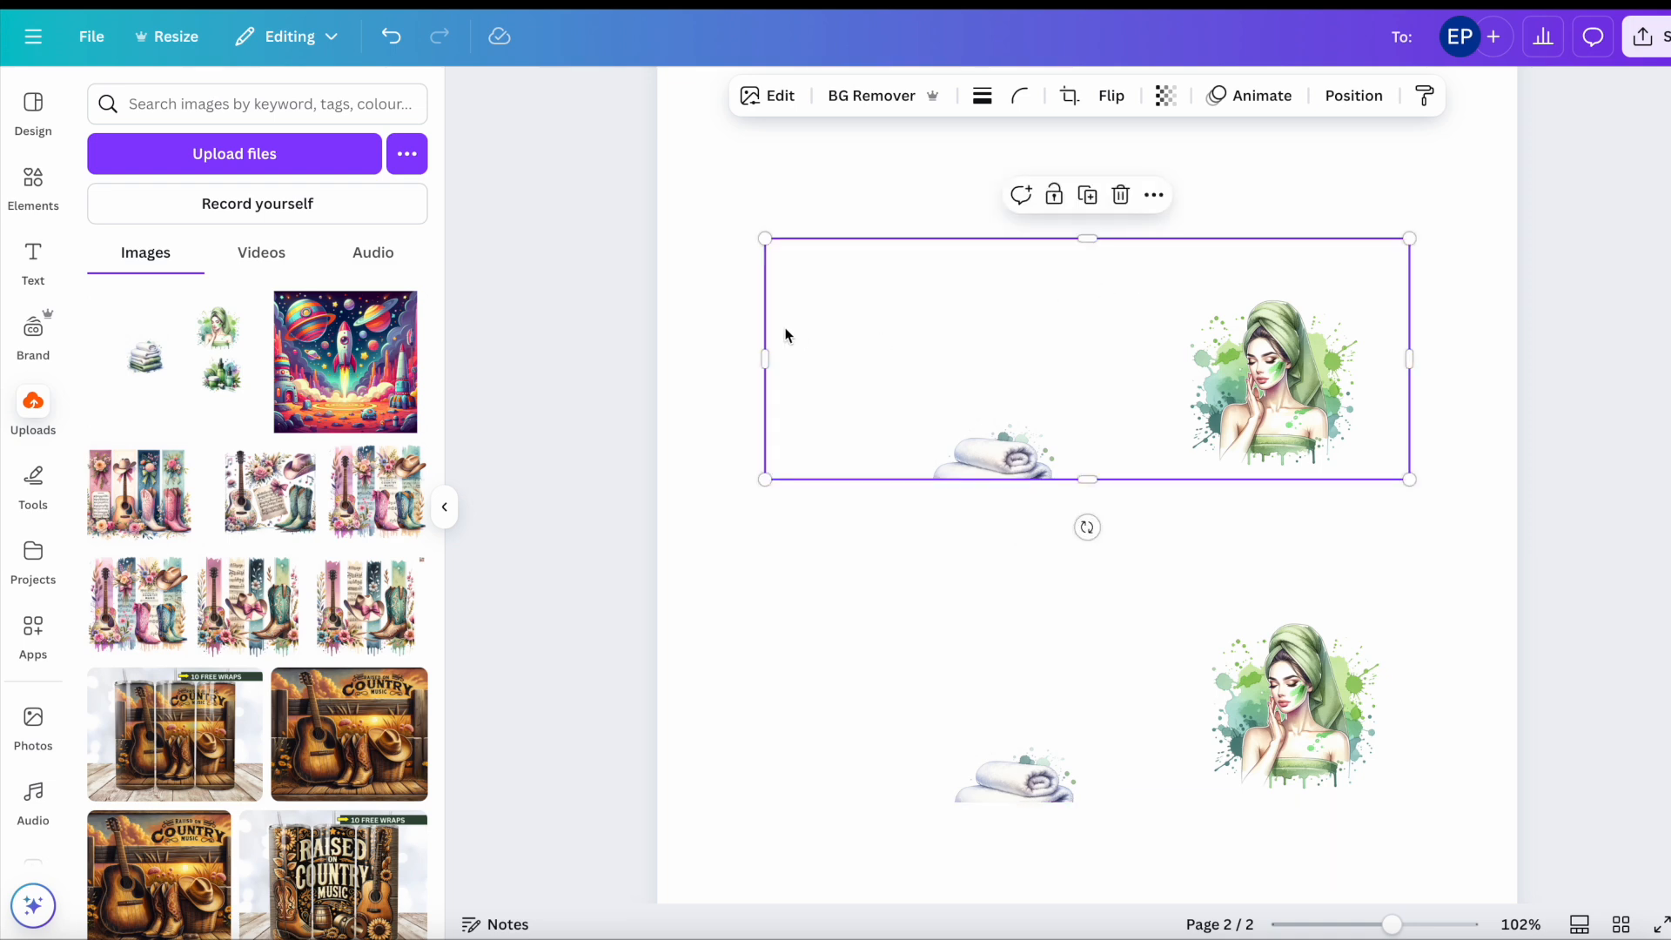
drag(765, 358, 1161, 358)
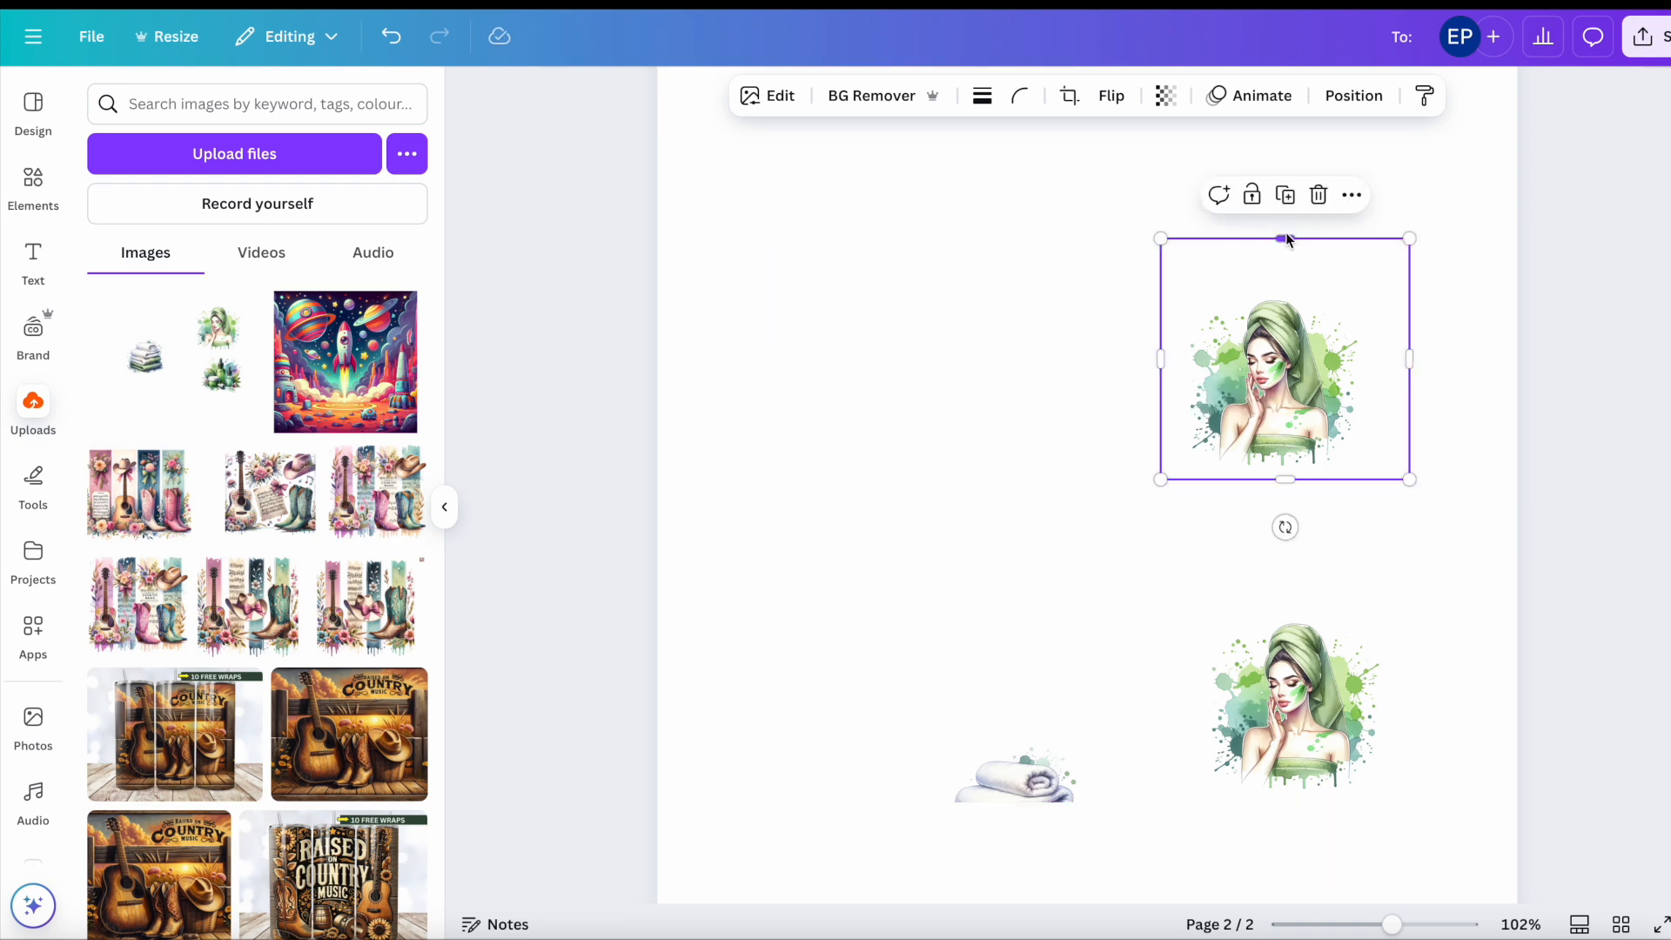
drag(1288, 241, 1283, 280)
Step: Move the cropped spa woman to the blank area below the vouchers on page 1 and remove her image's background
scroll(1284, 557, up, 5)
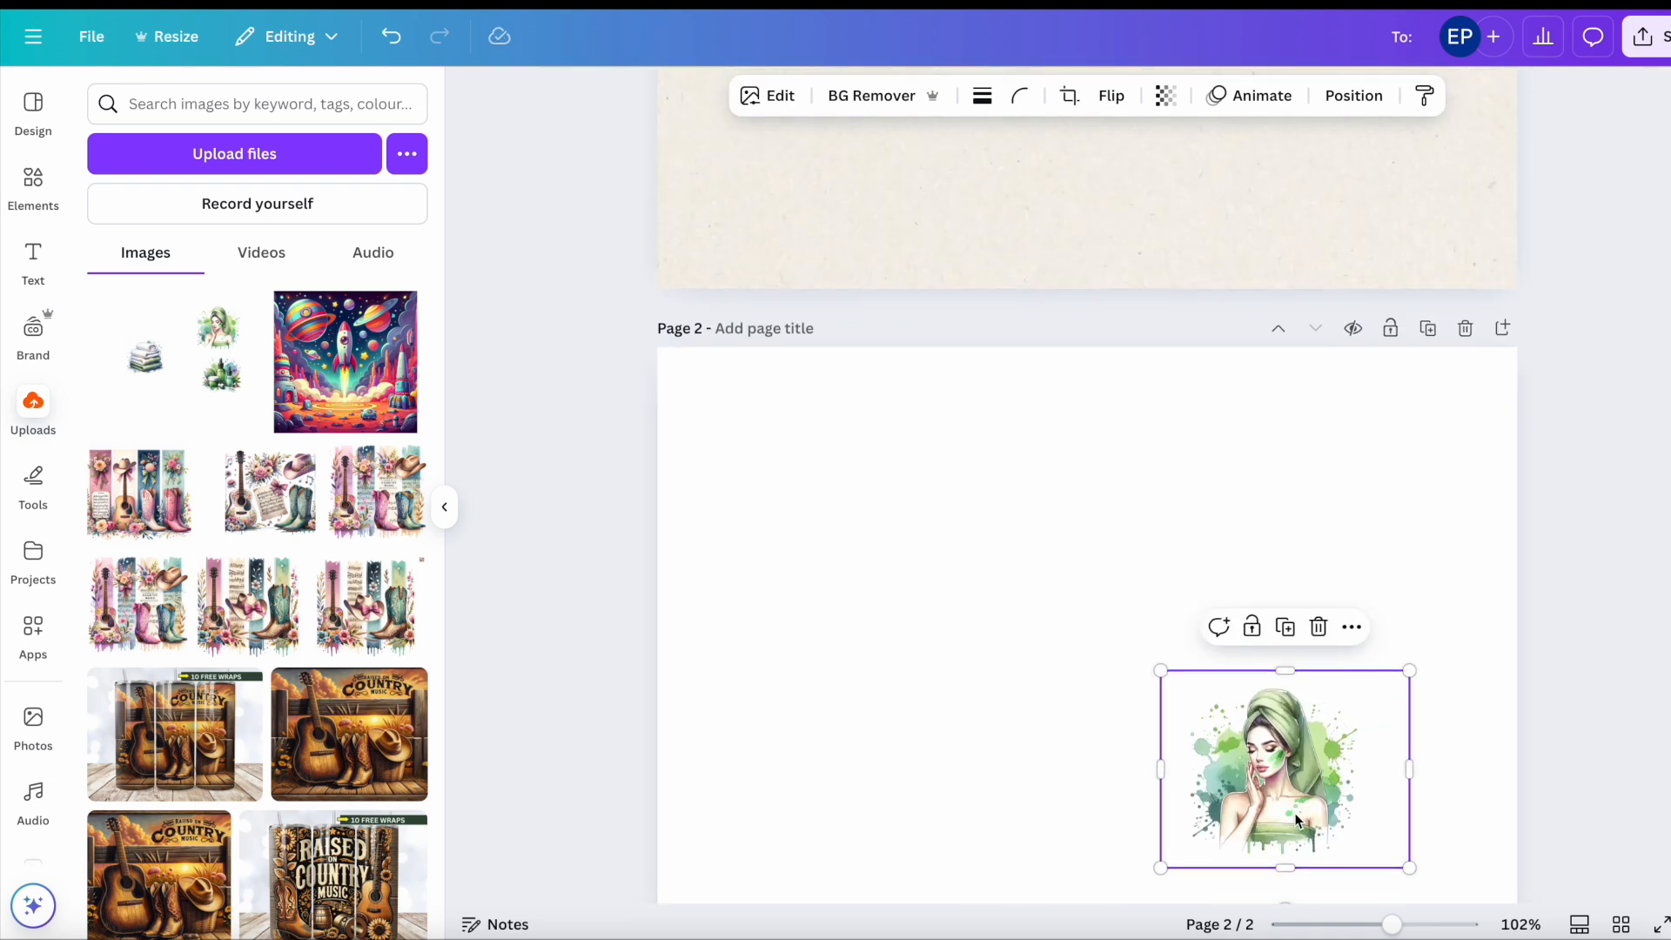
drag(1295, 820, 1056, 157)
scroll(1055, 156, up, 7)
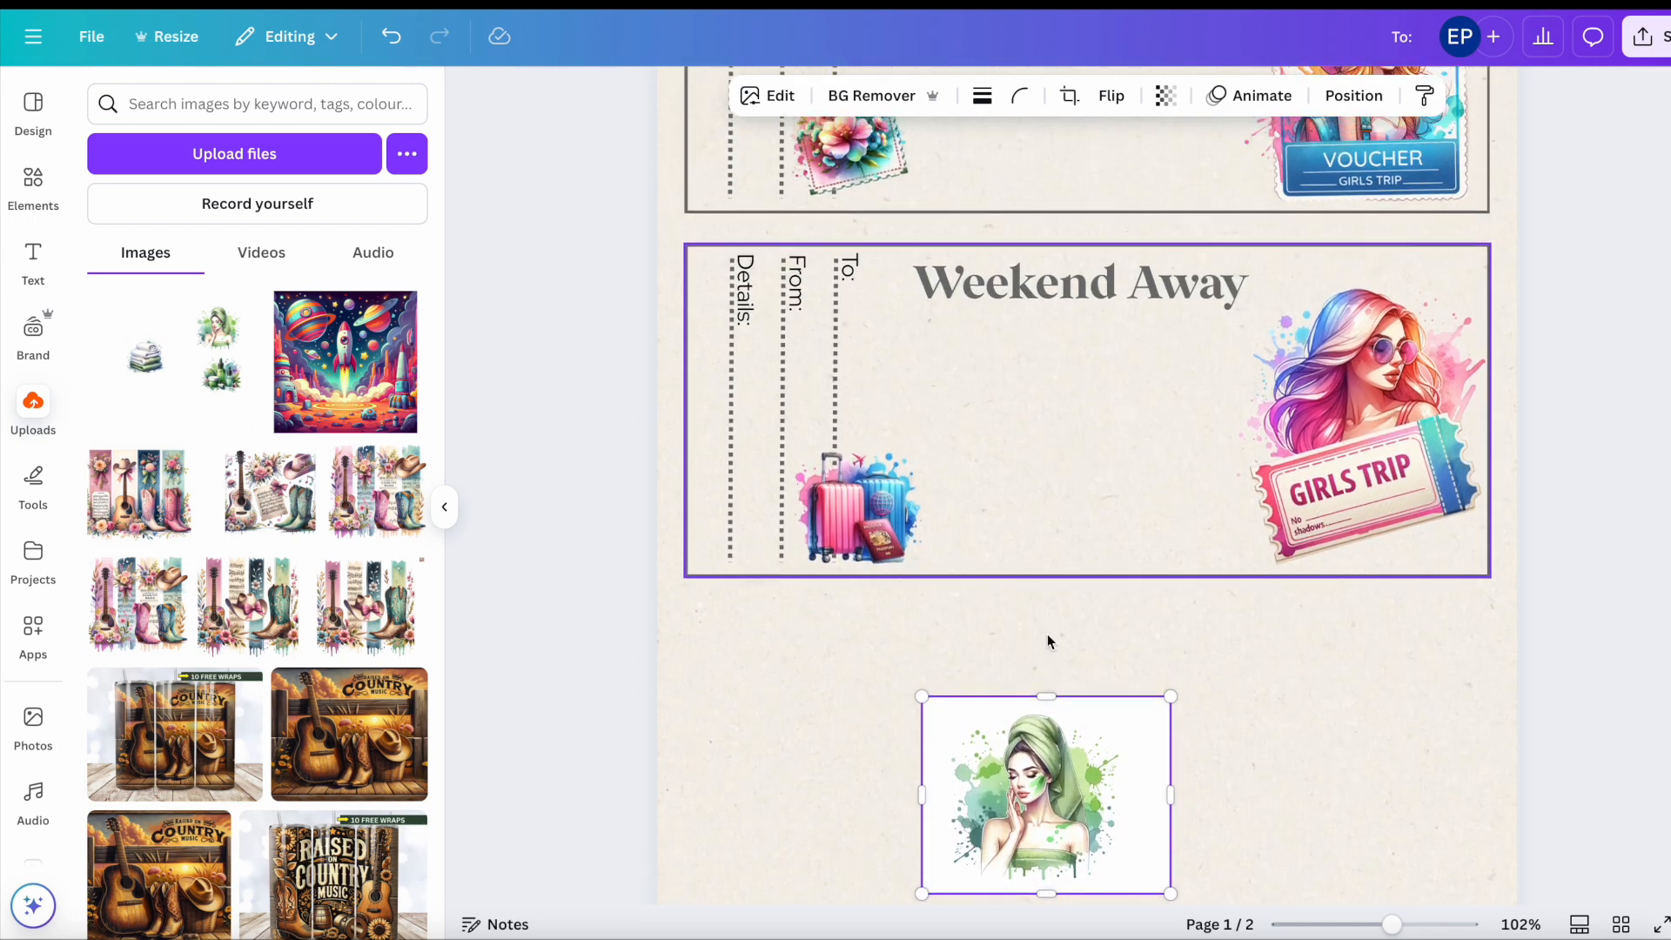
click(873, 95)
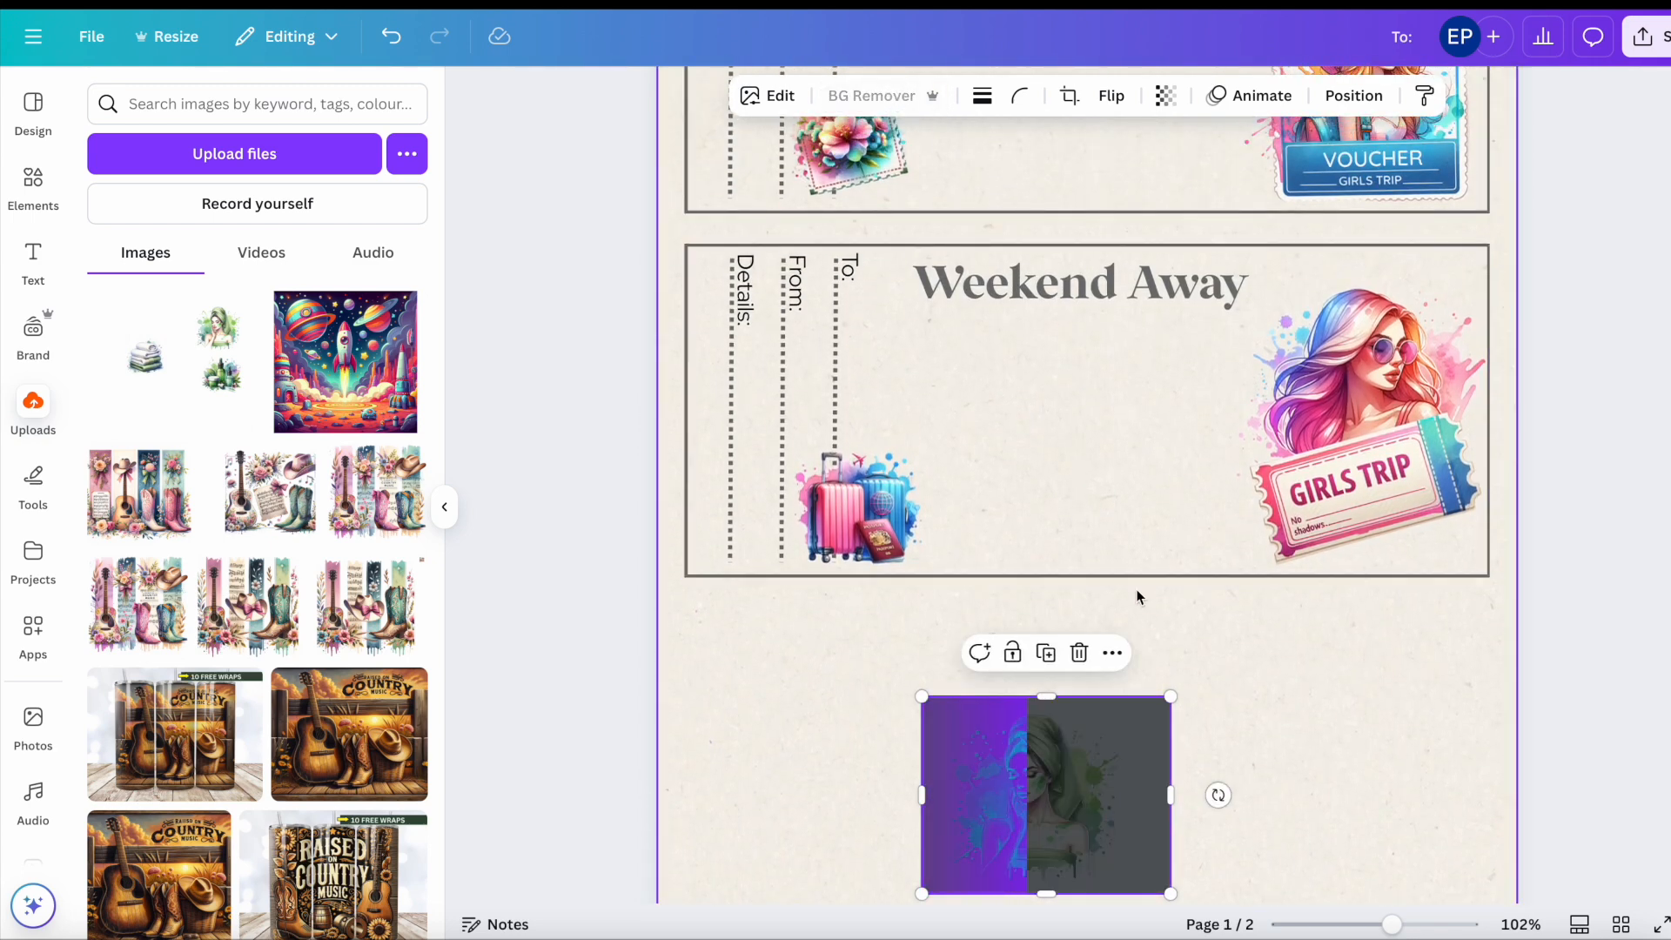
Step: Duplicate the whole "Weekend Away" voucher and place the copy in the blank area beneath it
scroll(1137, 597, down, 2)
drag(609, 99, 1479, 405)
click(1136, 479)
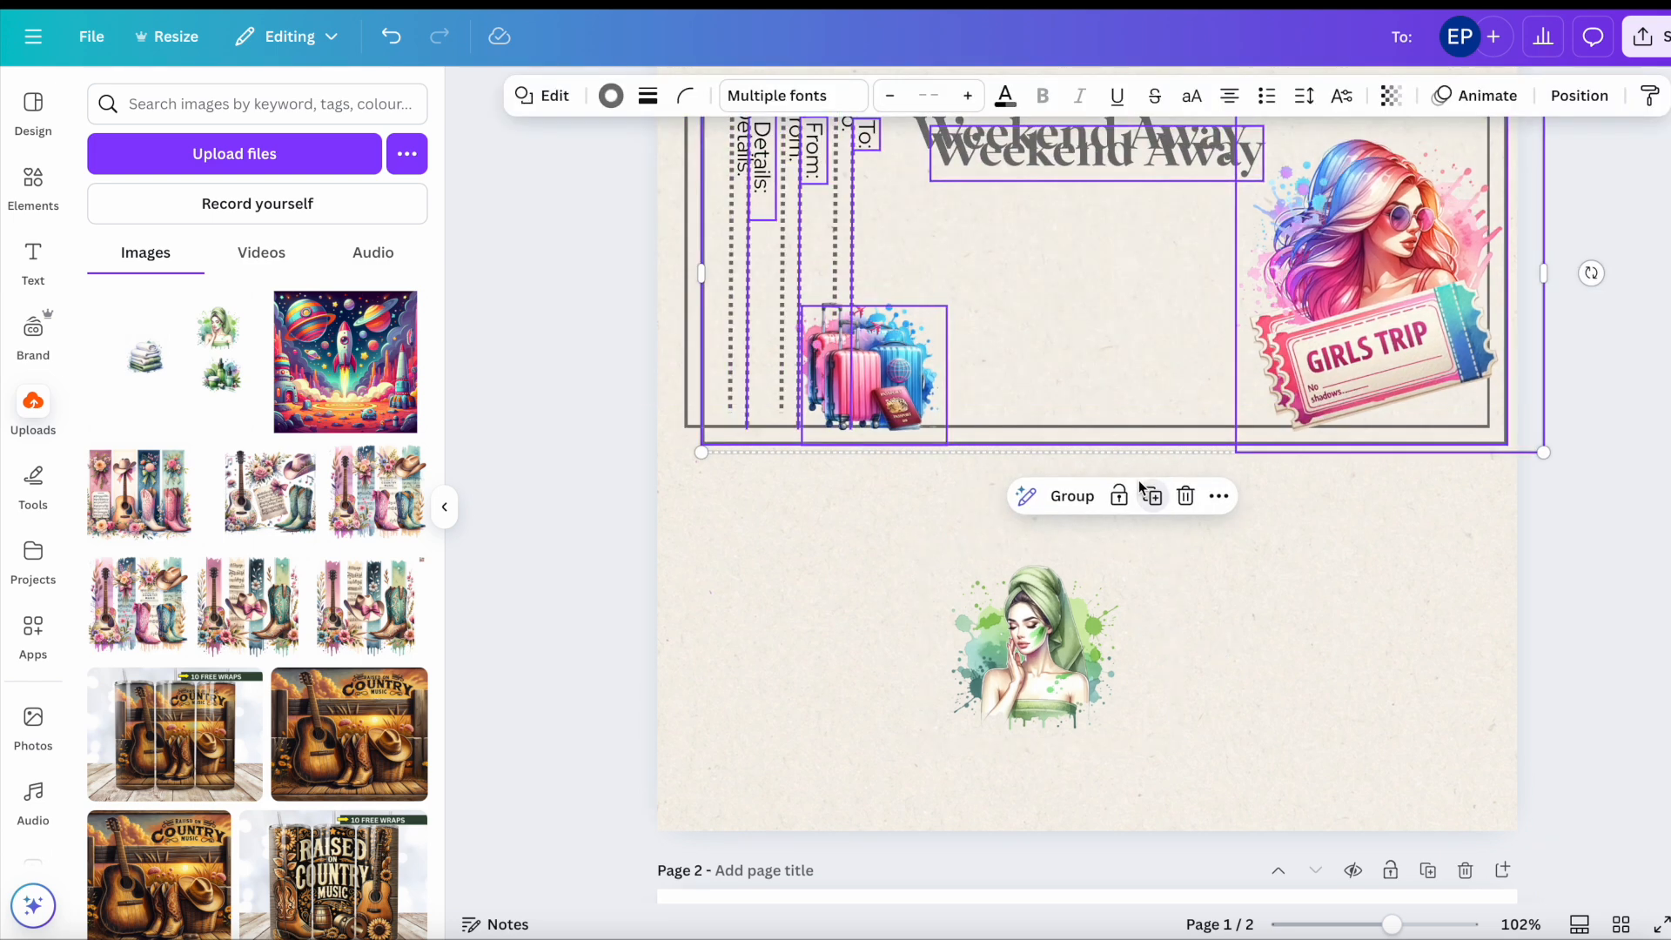
drag(1119, 360, 1110, 690)
Step: Delete the girls trip woman and the suitcase images from the copied voucher
click(1396, 595)
key(Delete)
click(848, 752)
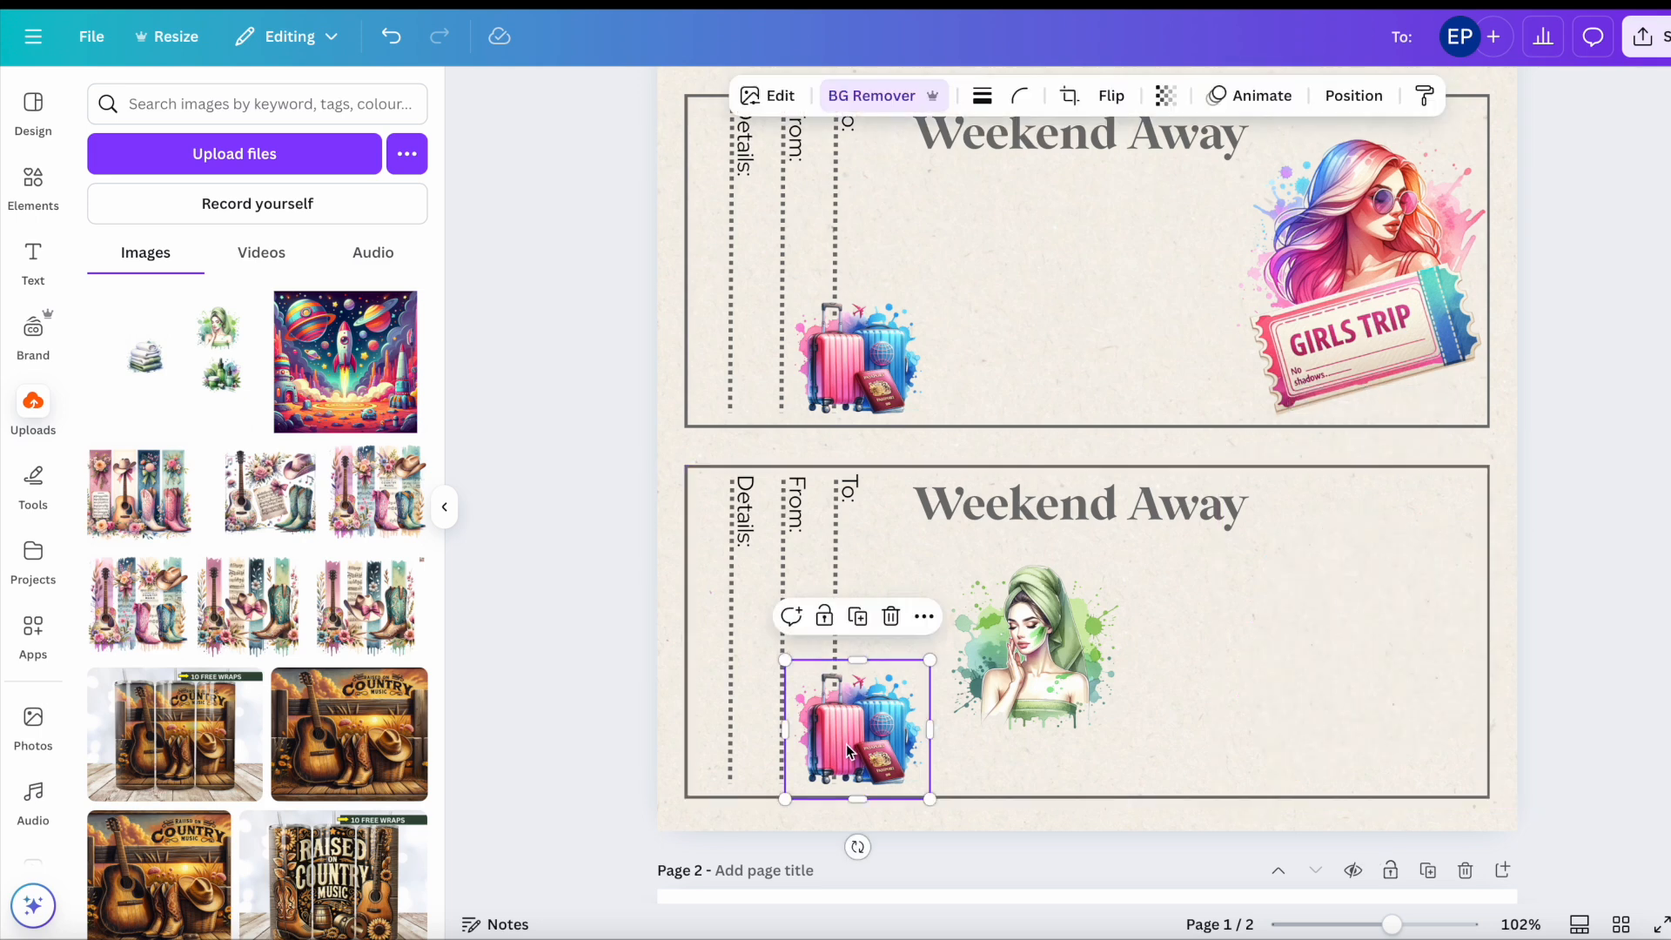
key(Delete)
Step: Send the copied voucher's frame to the back, then move the spa woman into its lower right corner and enlarge her
click(1061, 663)
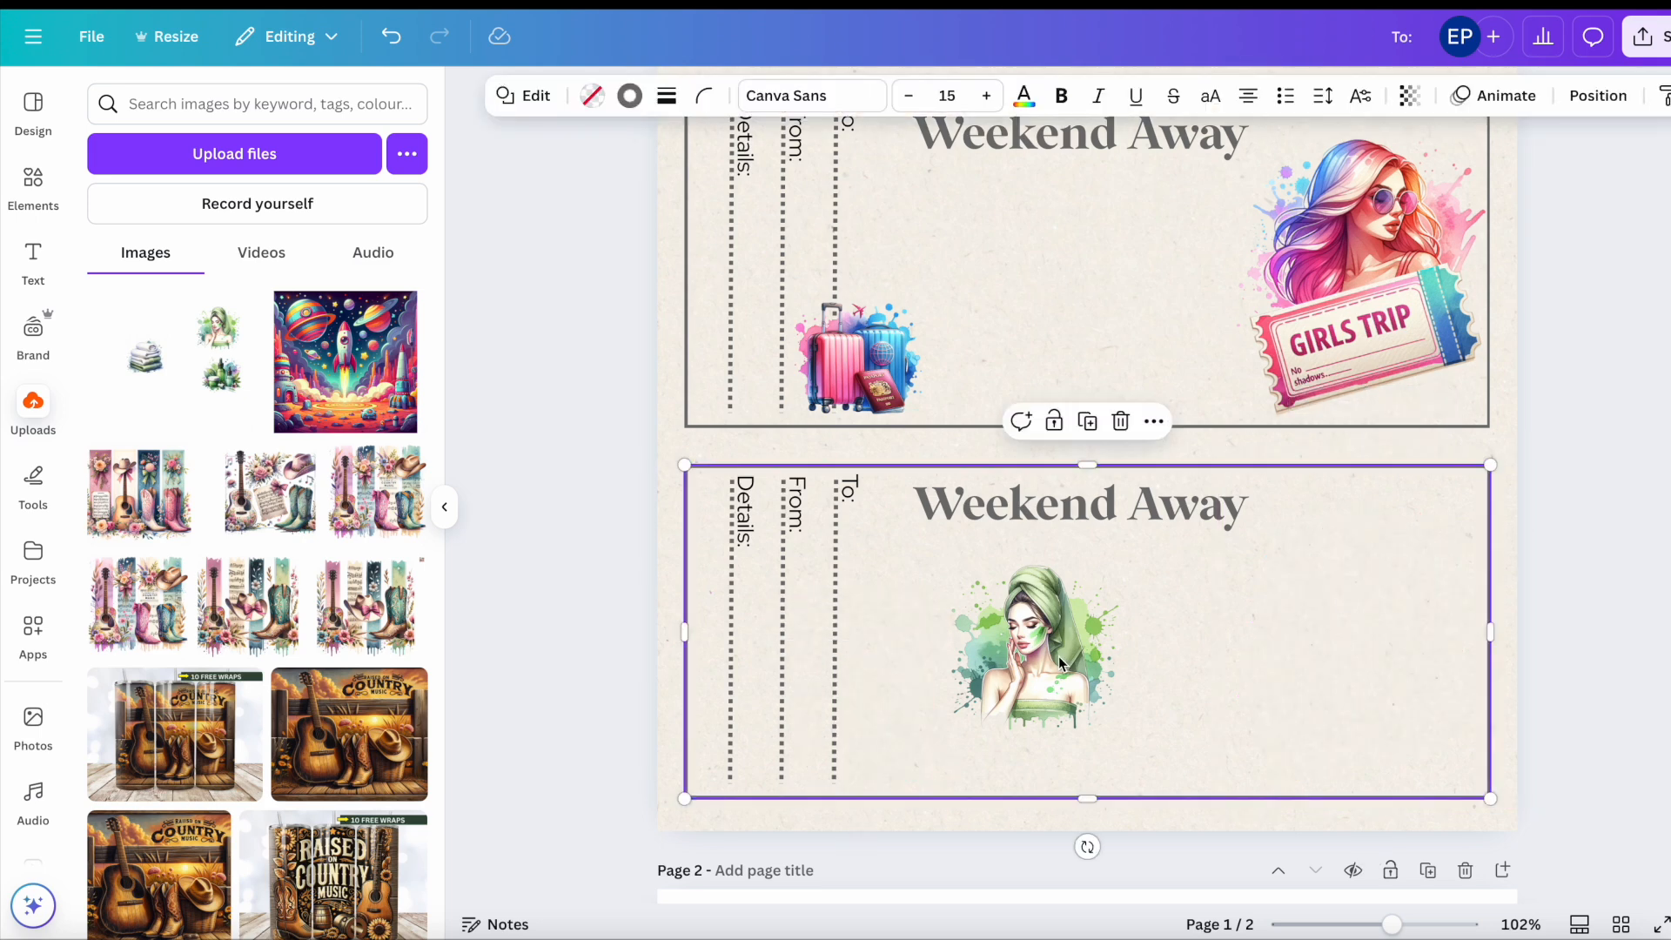
click(1153, 421)
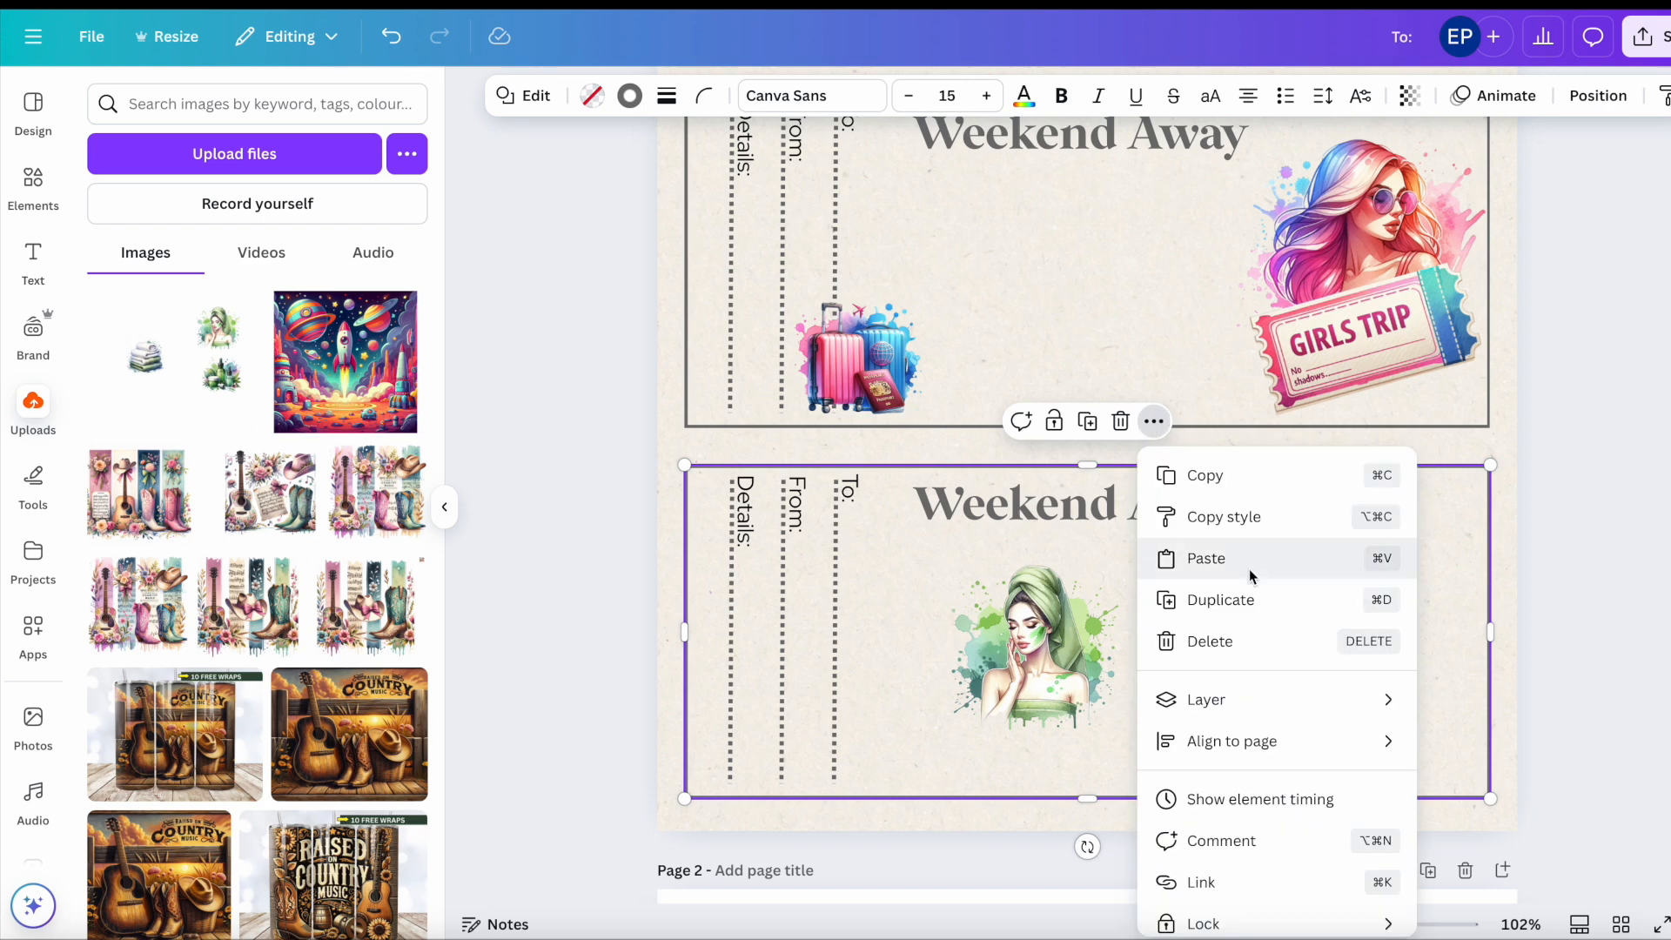
mouse_move(1242, 709)
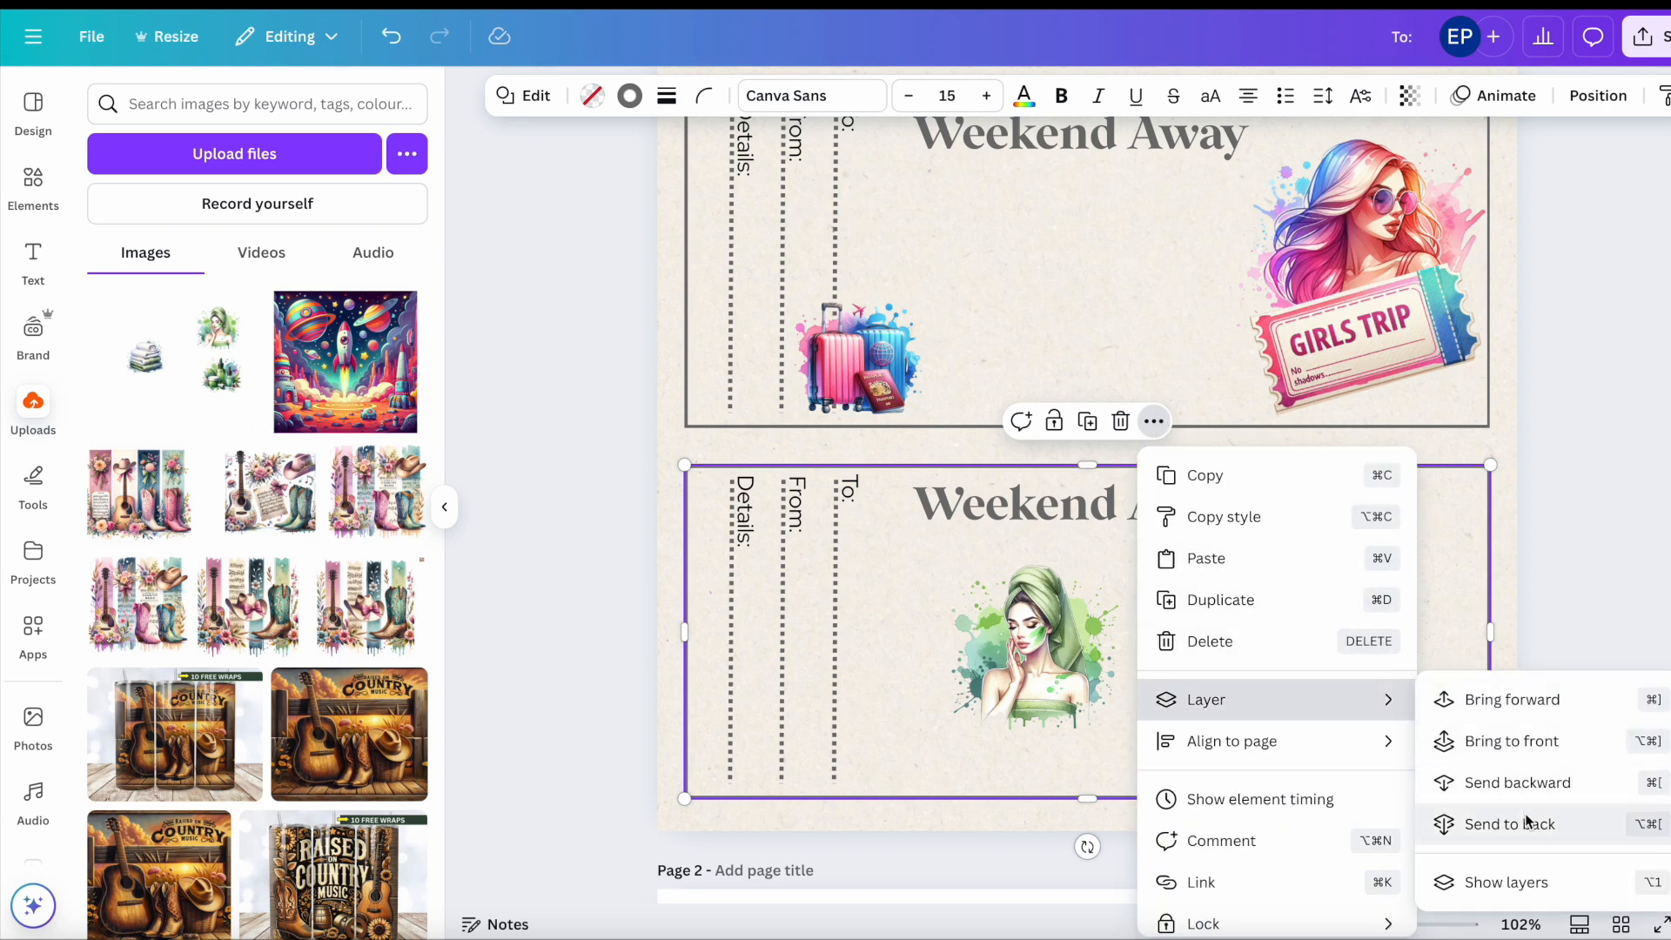
click(1431, 824)
click(1531, 611)
drag(1035, 648, 1376, 658)
drag(1261, 753, 1172, 822)
Step: Change the copied voucher's title to "Spa Day"
click(1020, 502)
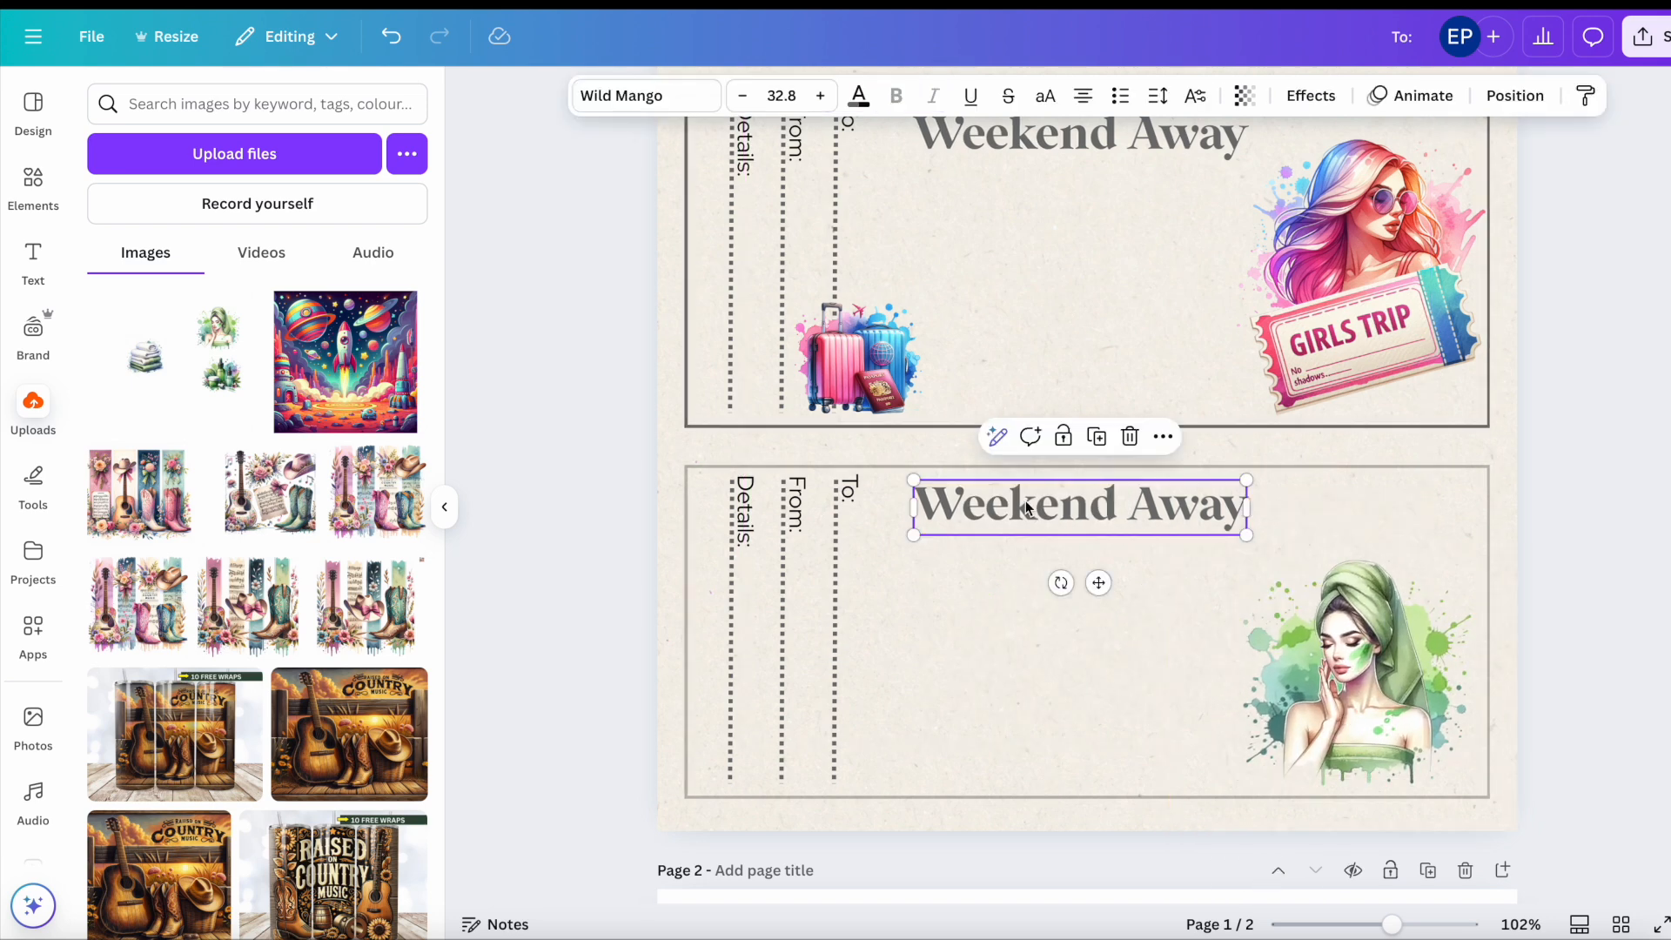
click(1020, 502)
text(Spa Day)
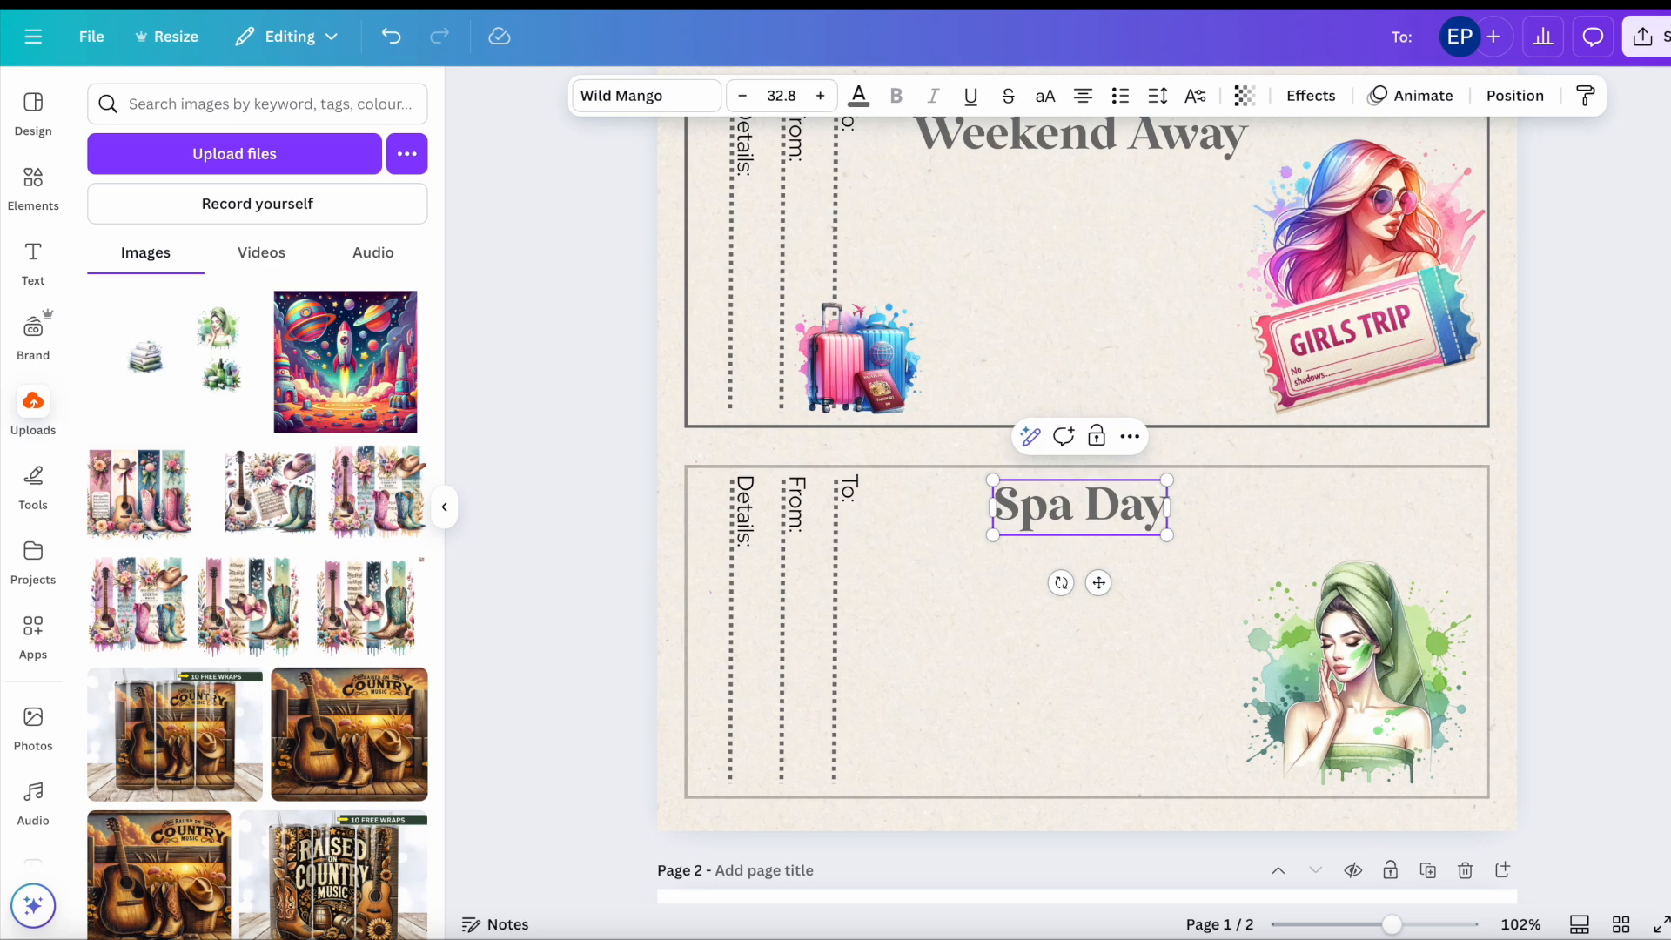
Step: Enlarge the "Spa Day" title to size 37.5 and shift it slightly toward the right above the voucher's blank area
click(1016, 611)
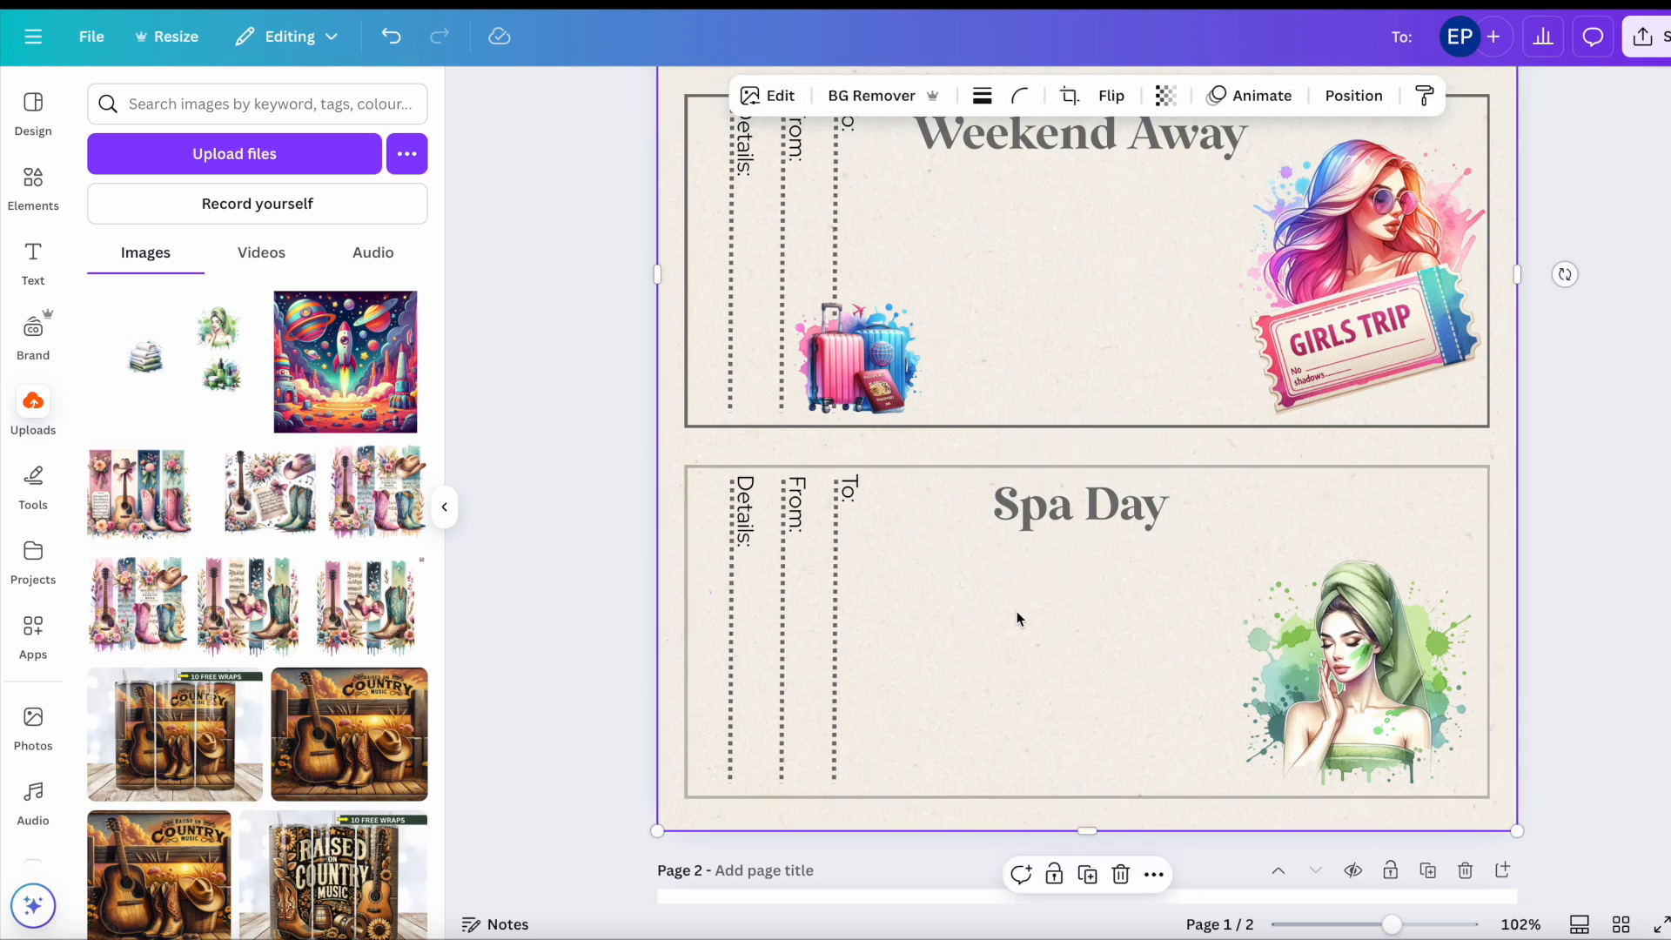
drag(1018, 513, 1081, 516)
click(1056, 625)
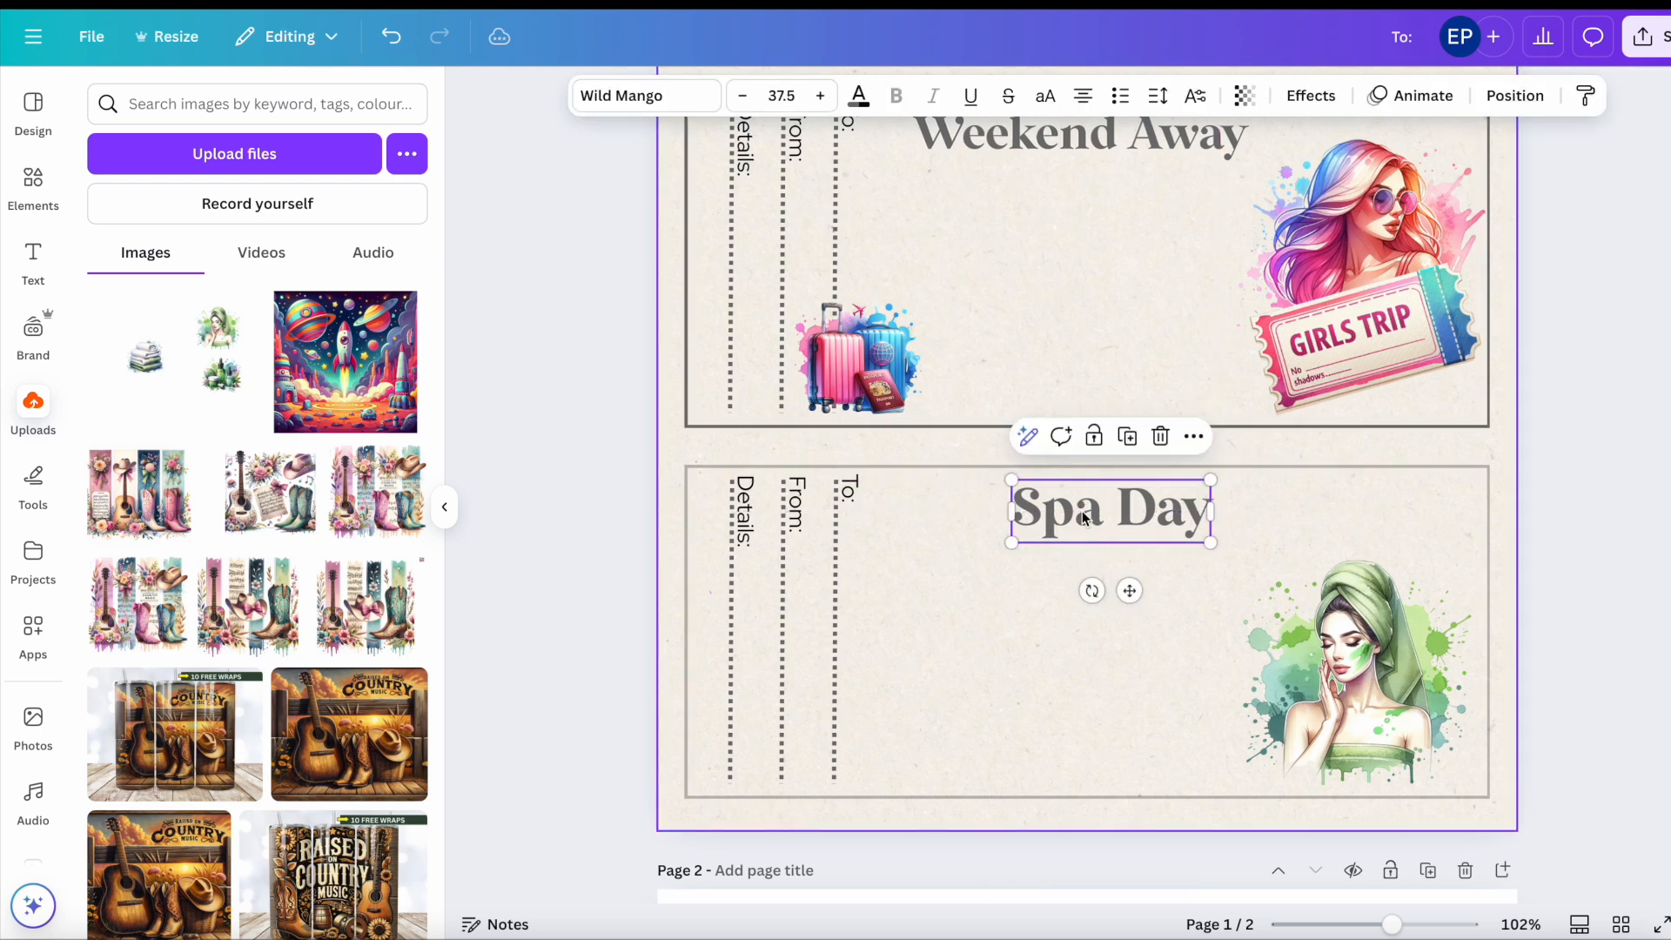
click(1162, 748)
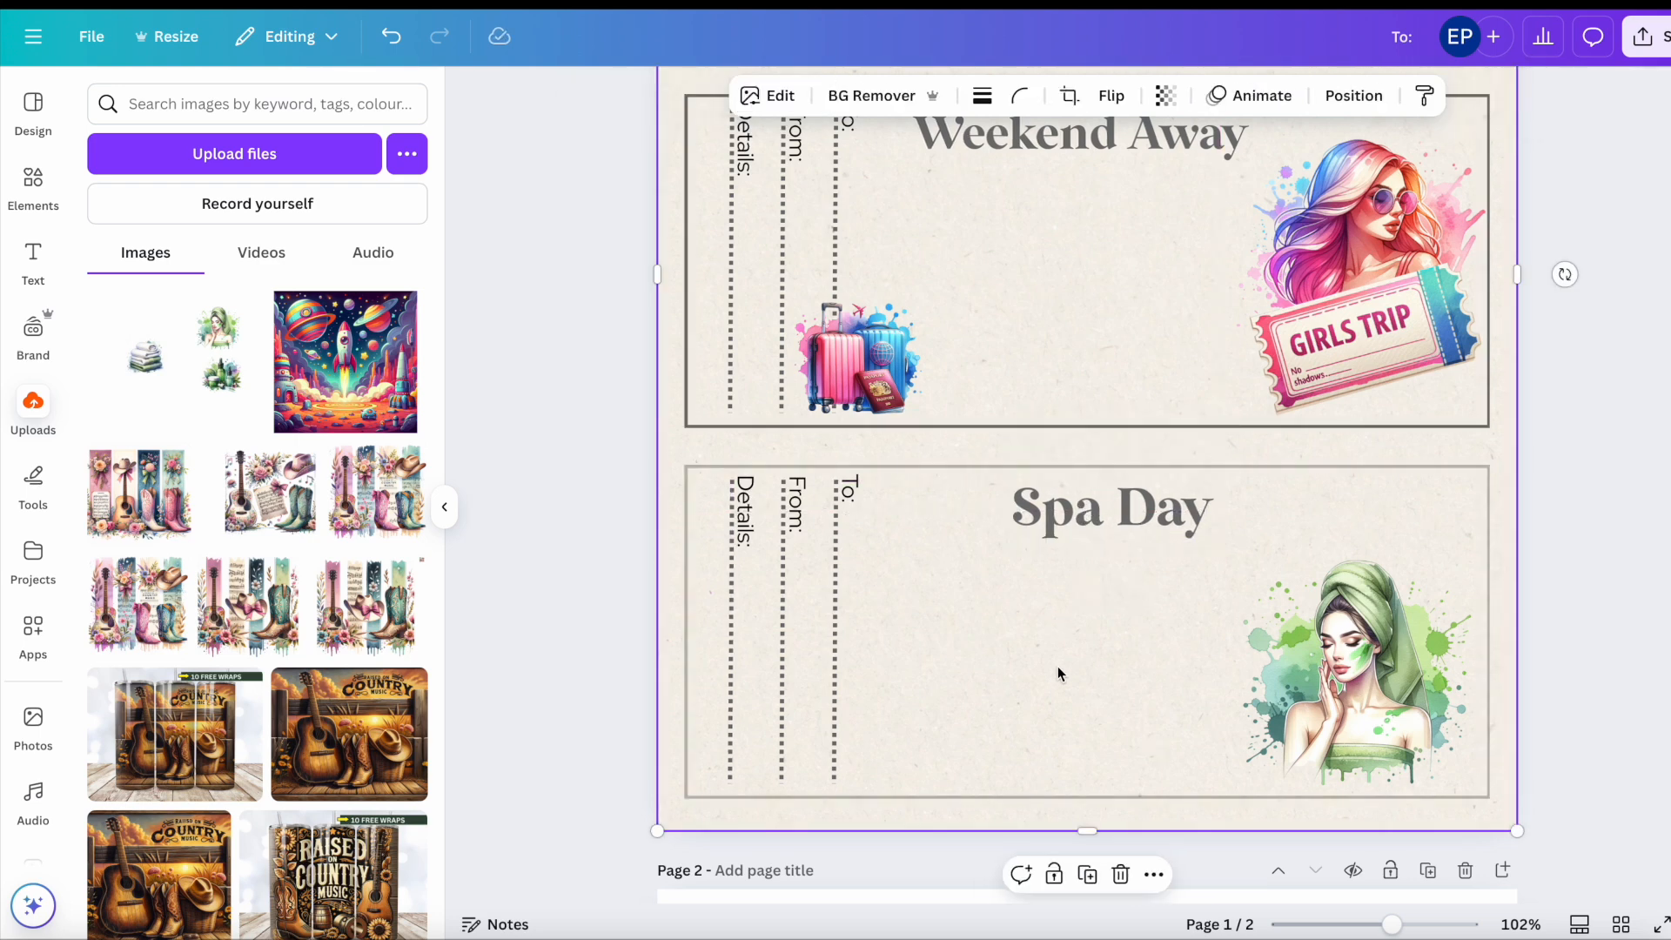
click(1086, 501)
click(624, 97)
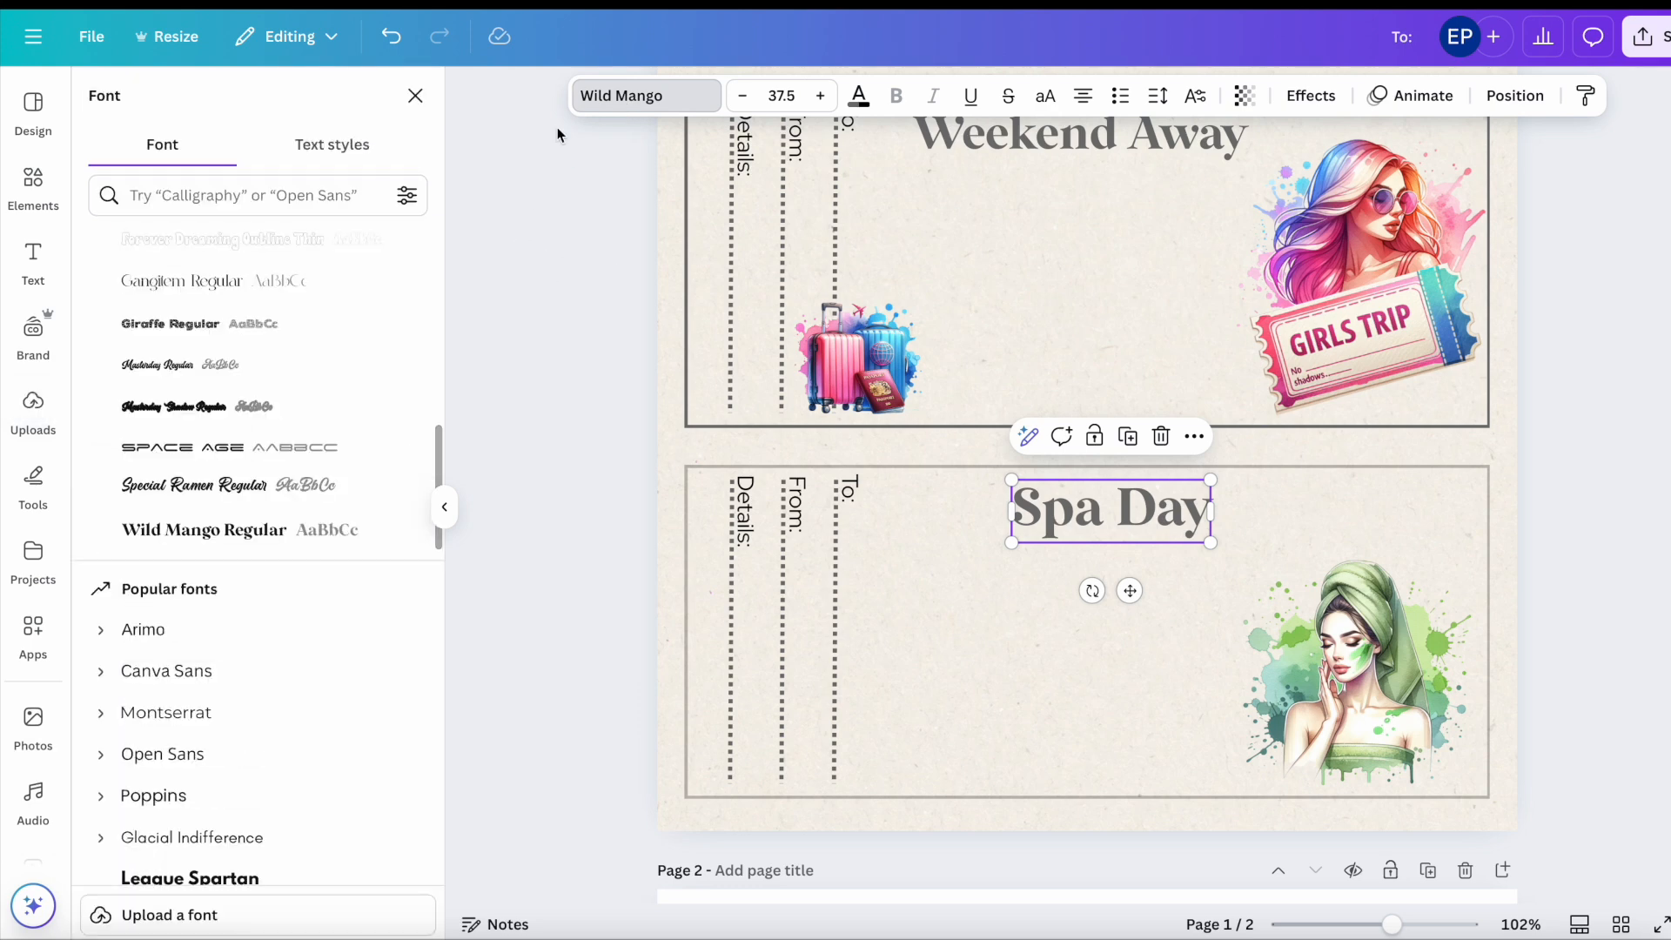
click(1044, 624)
Step: Crop the spa artwork copy on page 2 to the green skincare bottles and move them to the page's upper middle
scroll(639, 565, down, 8)
scroll(639, 565, down, 2)
drag(1142, 816, 1067, 292)
click(1067, 346)
drag(1079, 374, 1078, 481)
drag(757, 305, 1160, 313)
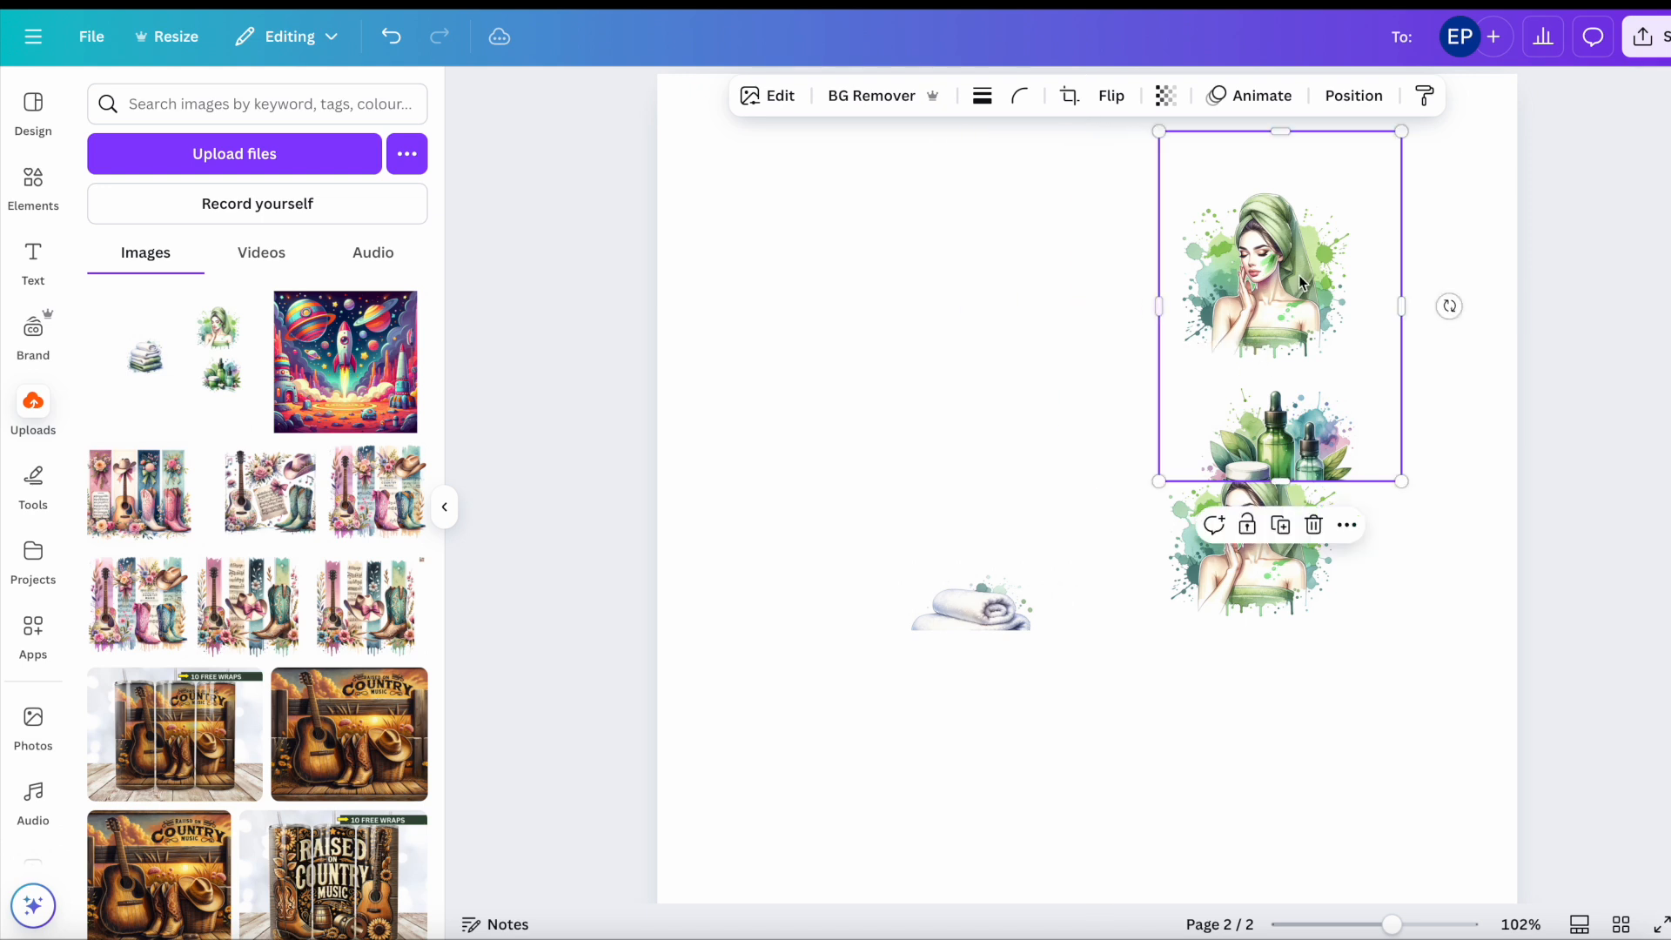
drag(1279, 479, 1280, 540)
drag(1280, 131, 1280, 388)
drag(1302, 501, 1055, 280)
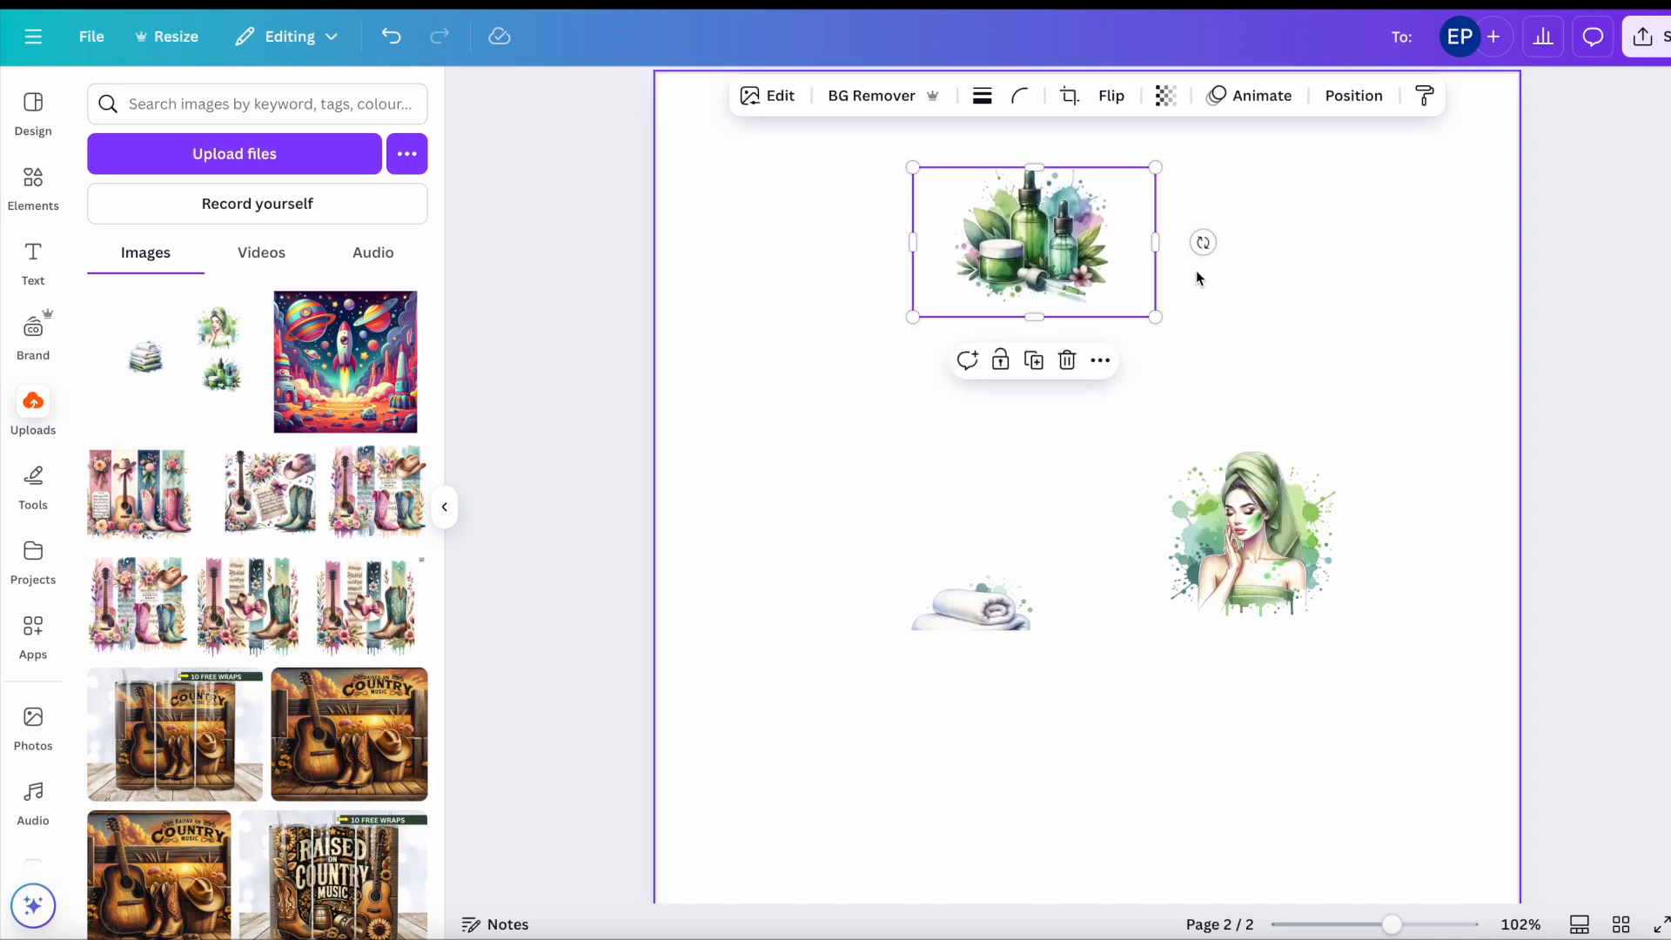
Step: Copy the skincare bottles image onto the Spa Day voucher and remove its background
key(ctrl+c)
scroll(1016, 227, up, 8)
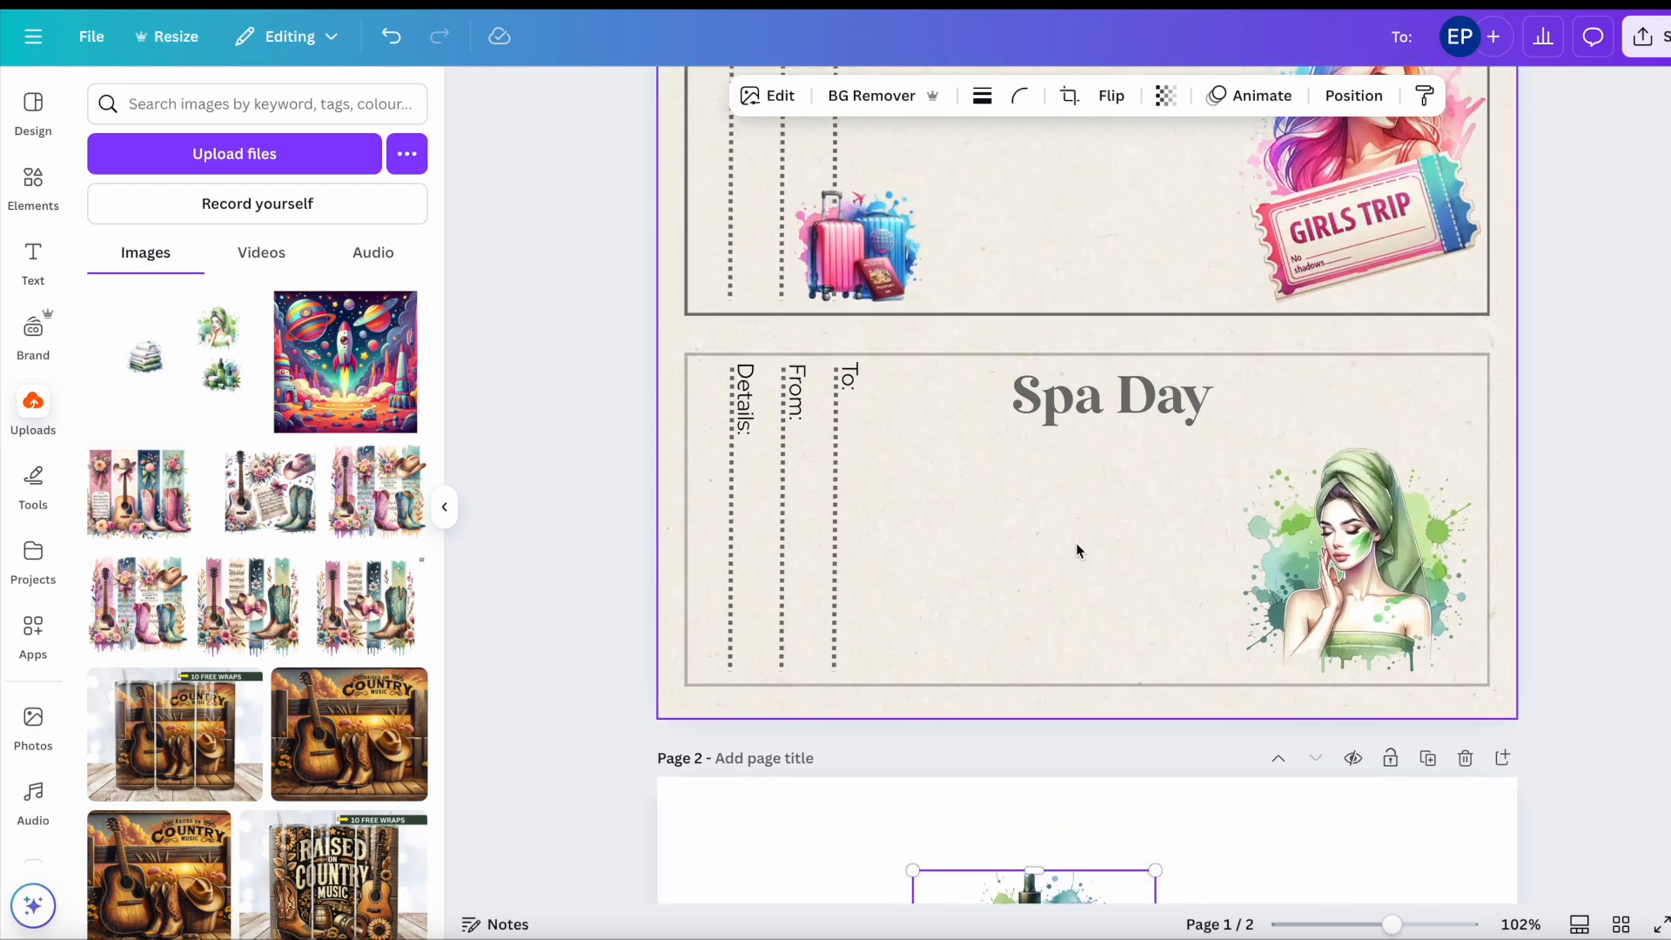
key(ctrl+v)
drag(1126, 453, 1110, 561)
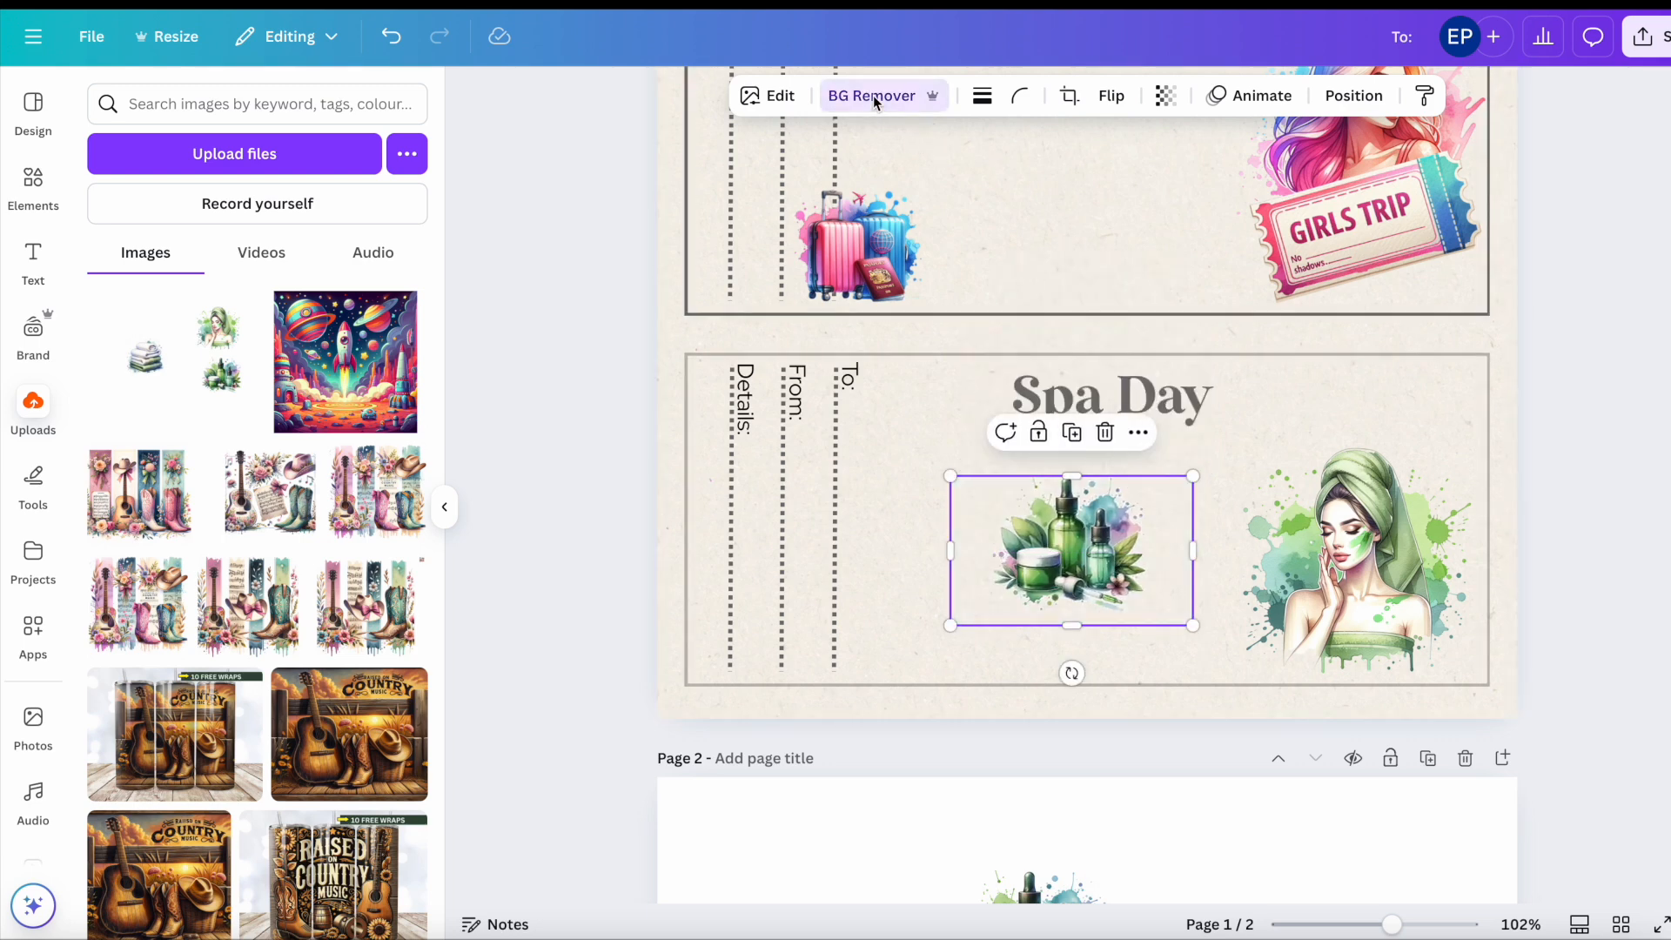
Step: Shrink the bottles image, turn it sideways and place it over the Spa Day voucher's left border
drag(1094, 564, 867, 607)
drag(966, 668, 876, 615)
drag(795, 665, 718, 571)
click(979, 613)
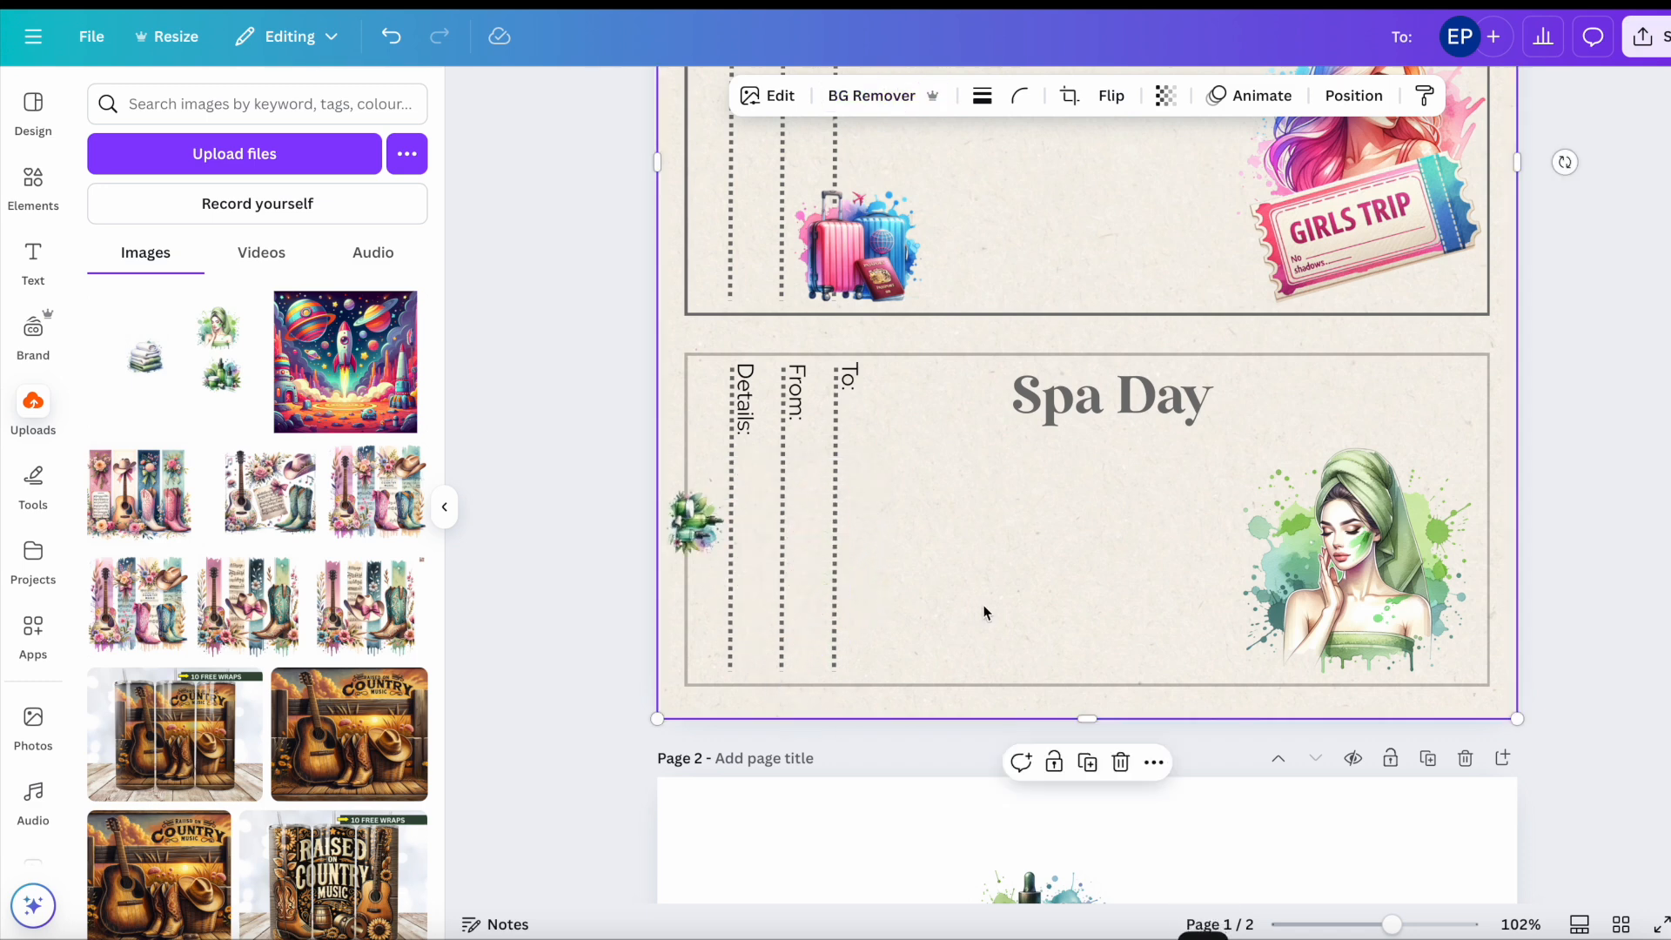
Step: Crop the remaining spa artwork on page 2 to the folded towels and move them onto the Spa Day voucher, removing their background
scroll(984, 611, down, 6)
scroll(1132, 583, down, 1)
click(1135, 588)
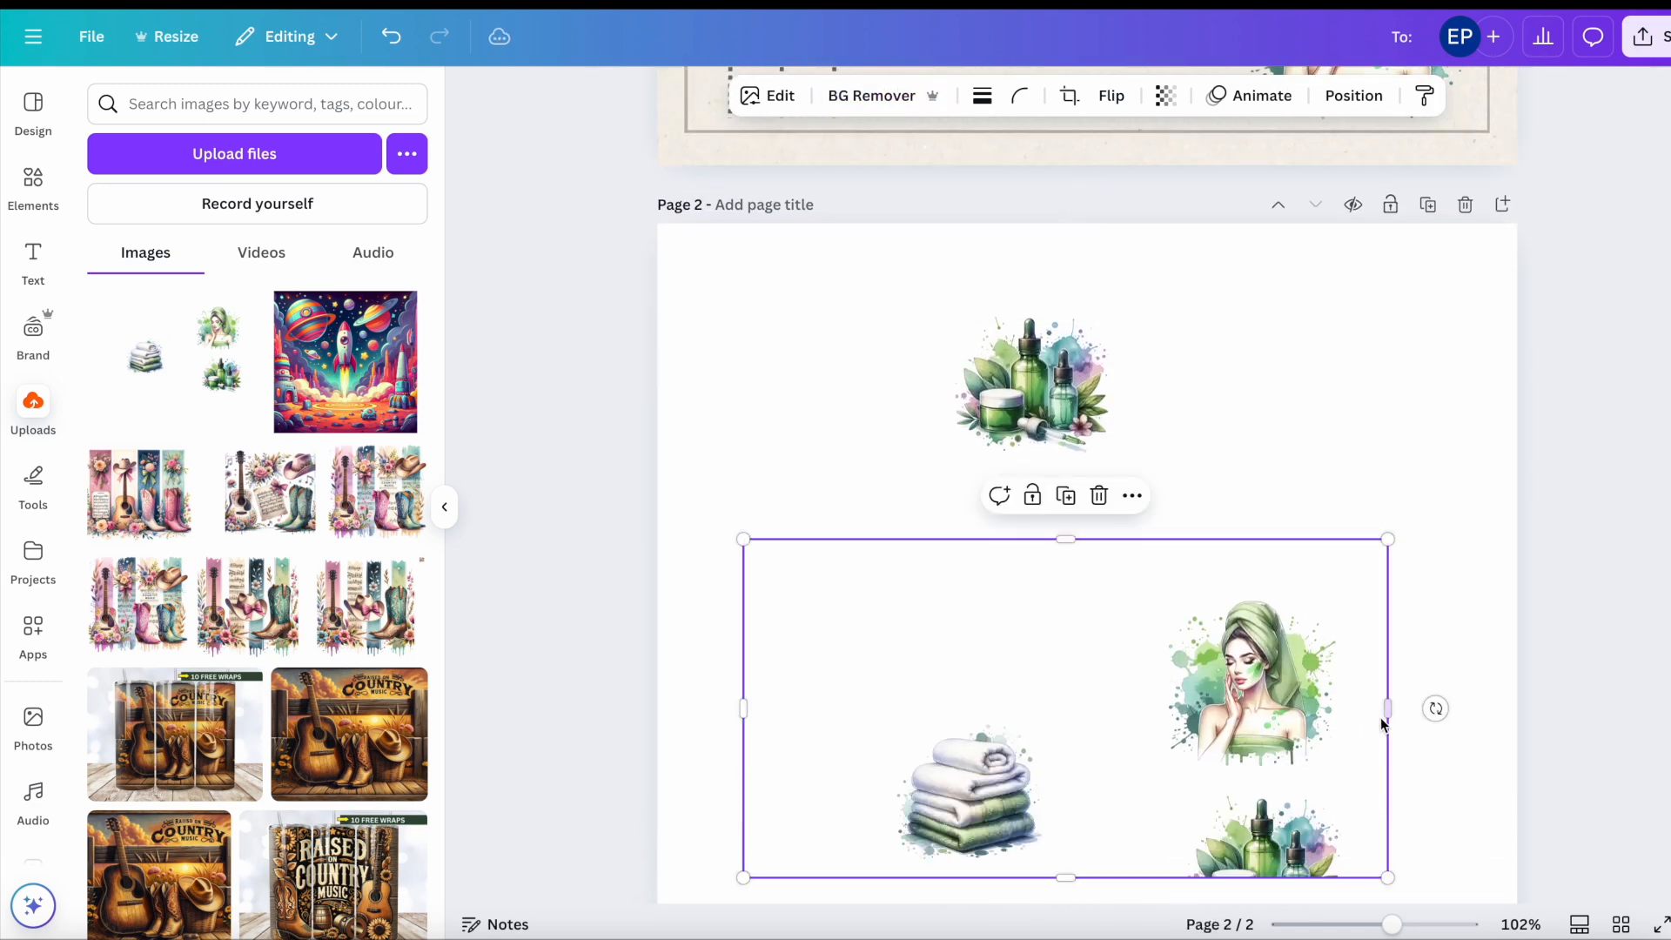
drag(1385, 712, 1061, 701)
drag(974, 540, 963, 707)
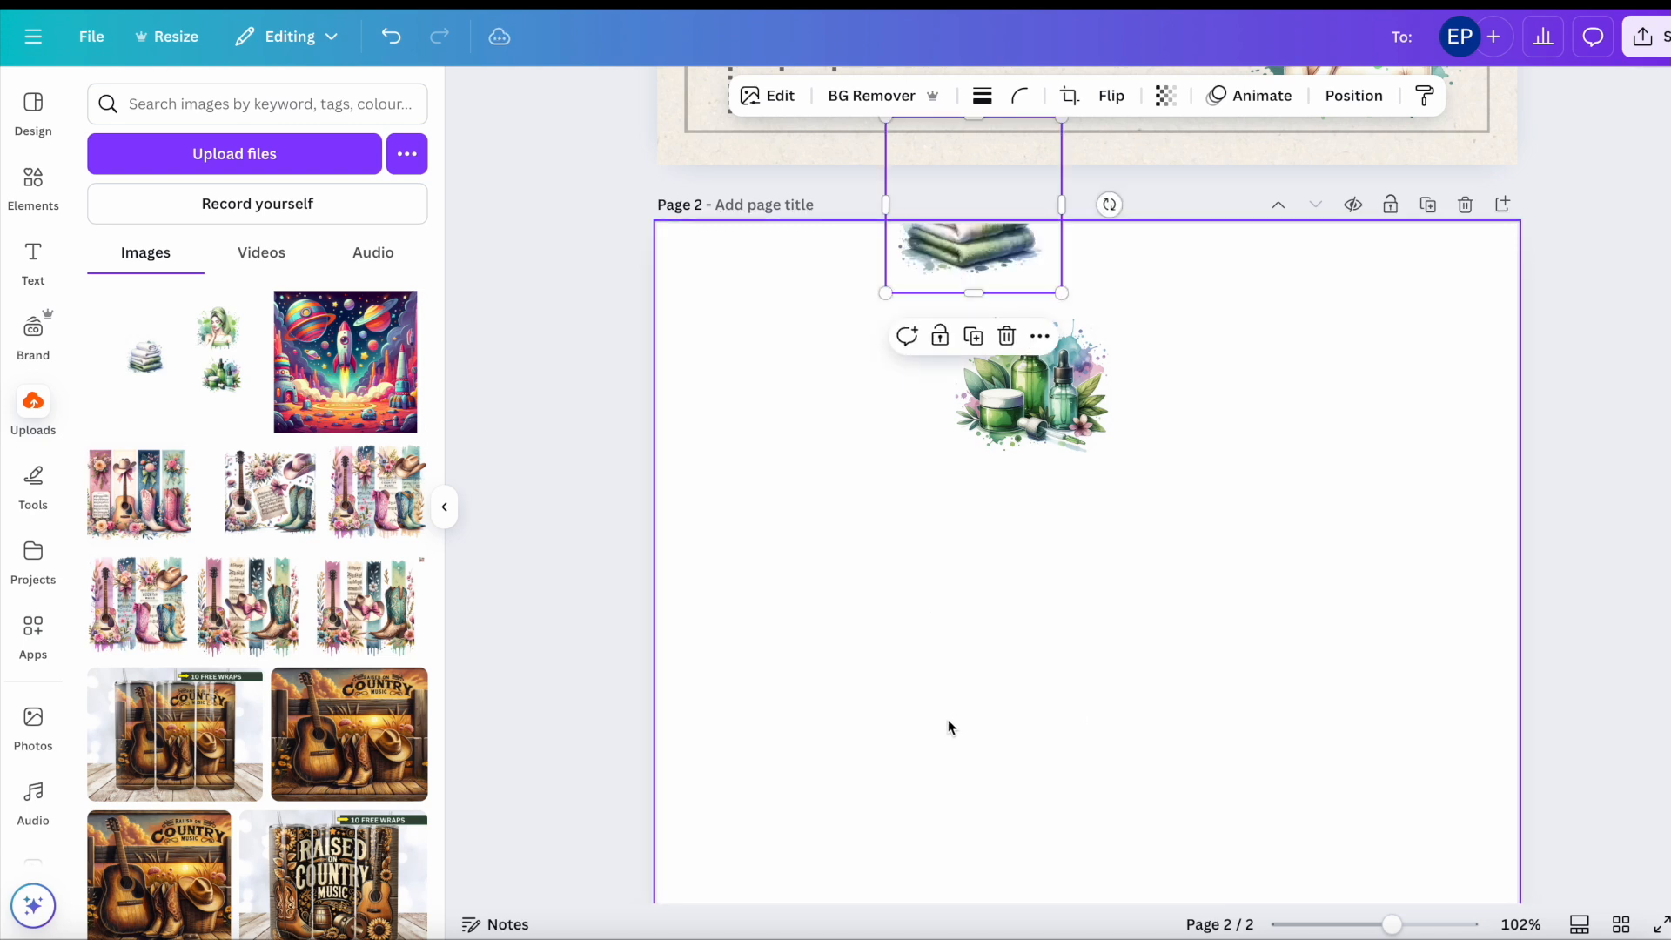
scroll(948, 716, up, 3)
drag(994, 446, 1000, 279)
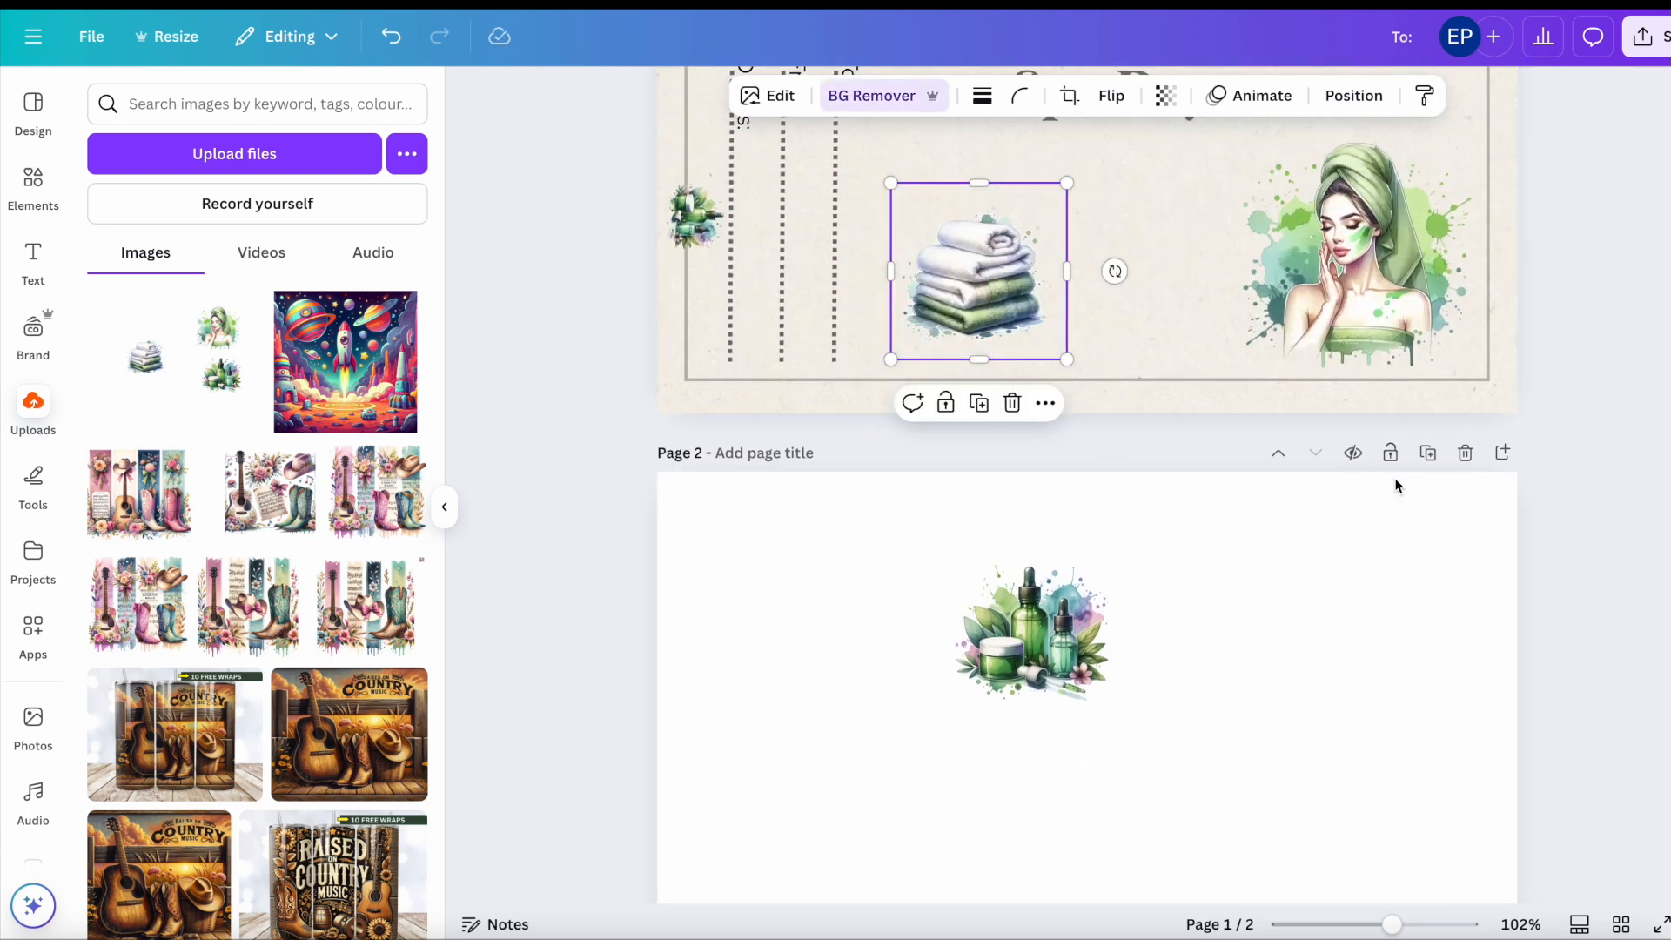
Step: Delete the leftover artwork page and fit the smaller towels over the lower end of the Spa Day voucher's dotted lines
click(1465, 452)
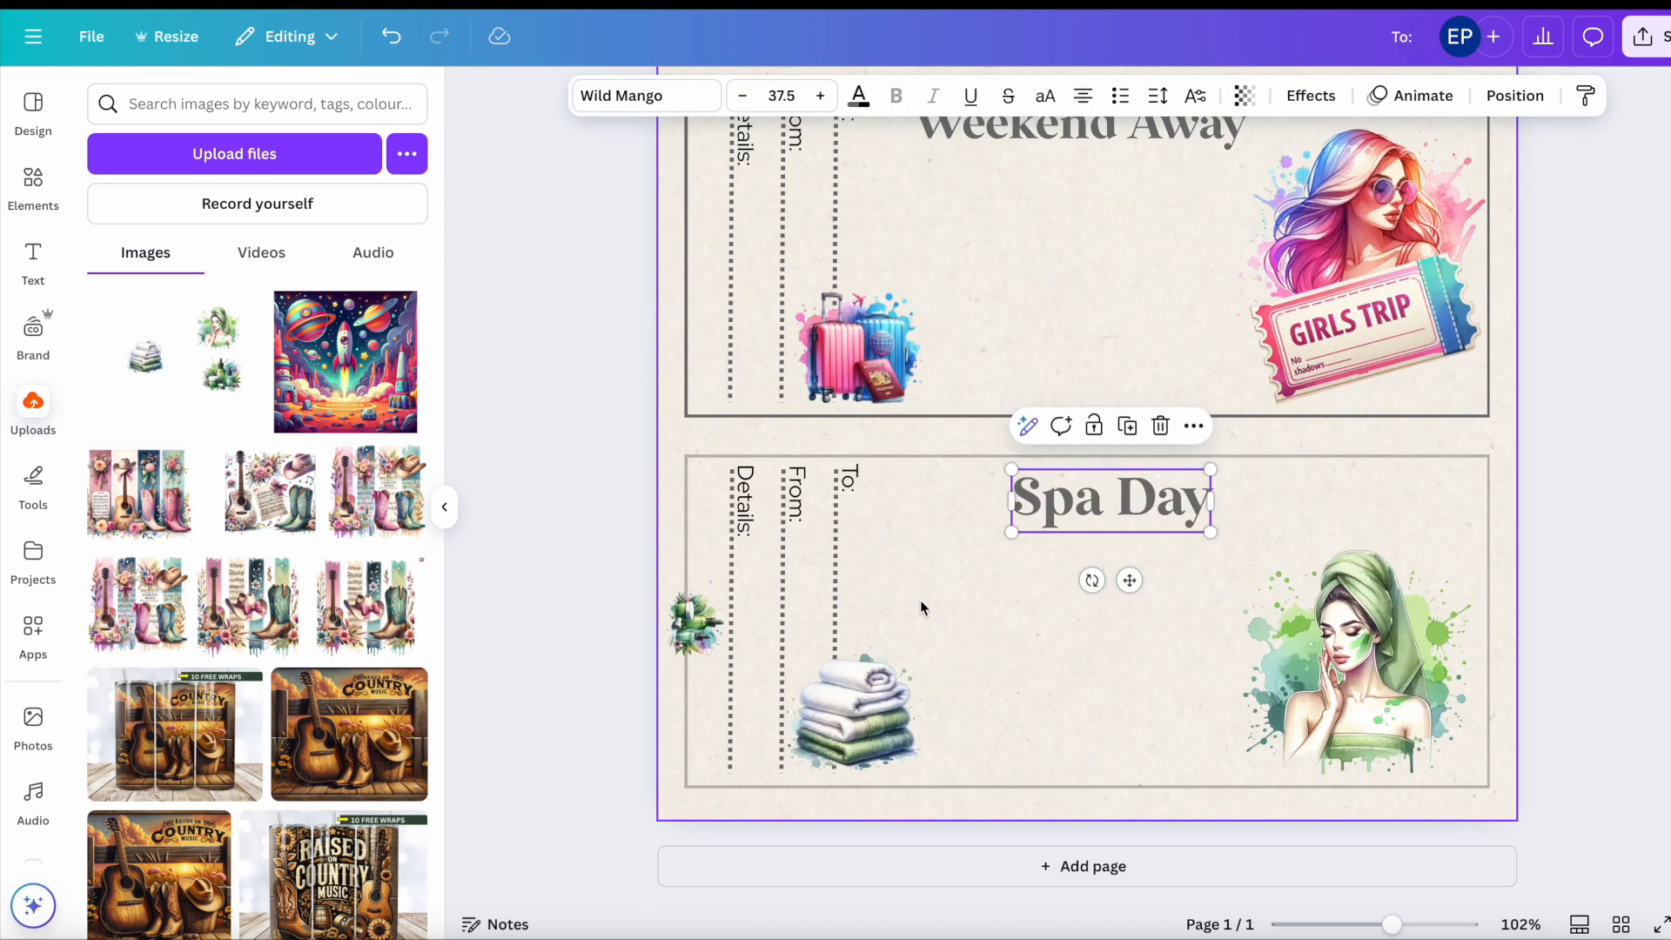
click(936, 568)
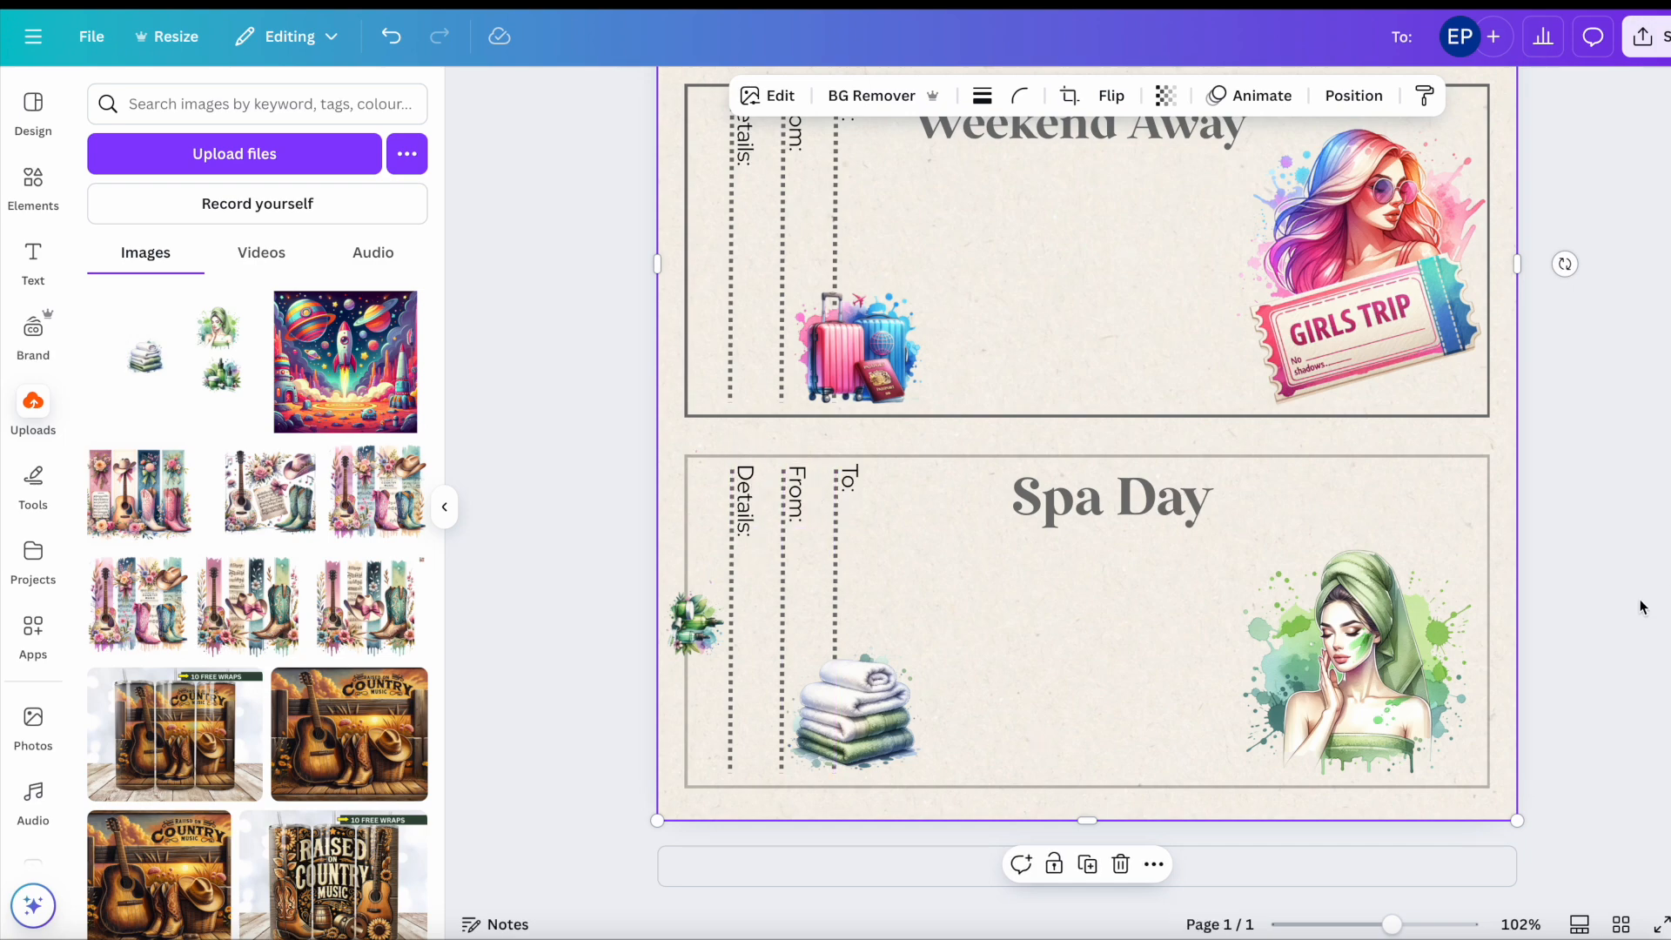
Step: Open the download settings for the finished voucher pages
click(1598, 610)
scroll(1562, 508, up, 5)
click(1465, 154)
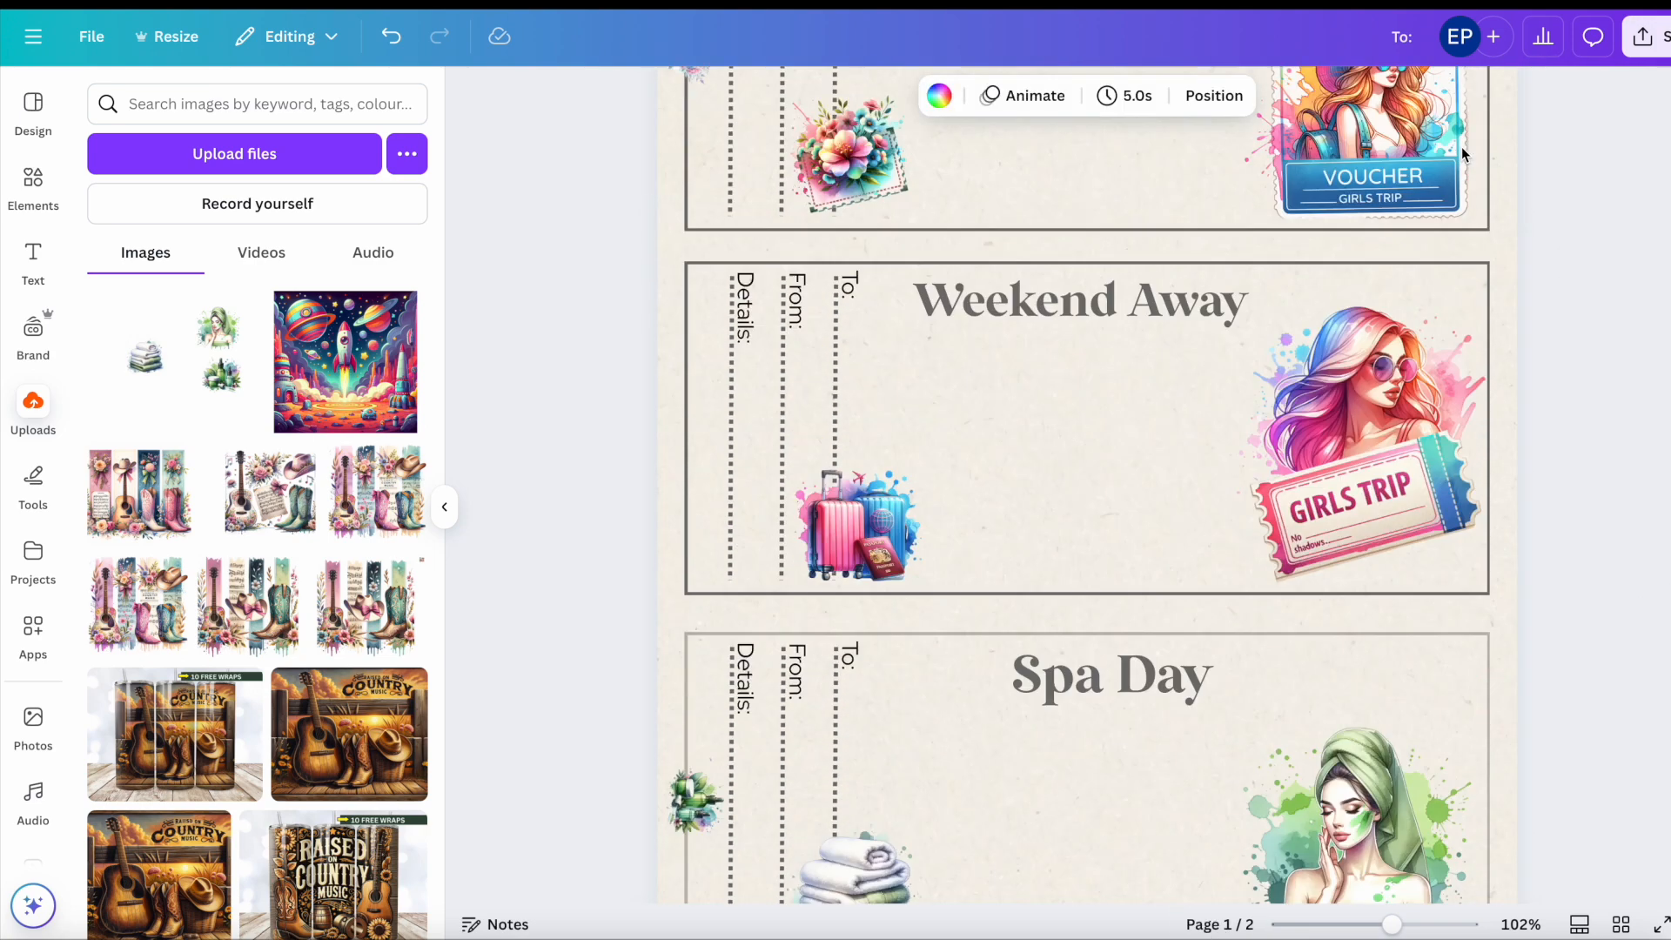
scroll(1571, 566, up, 5)
scroll(1538, 581, down, 10)
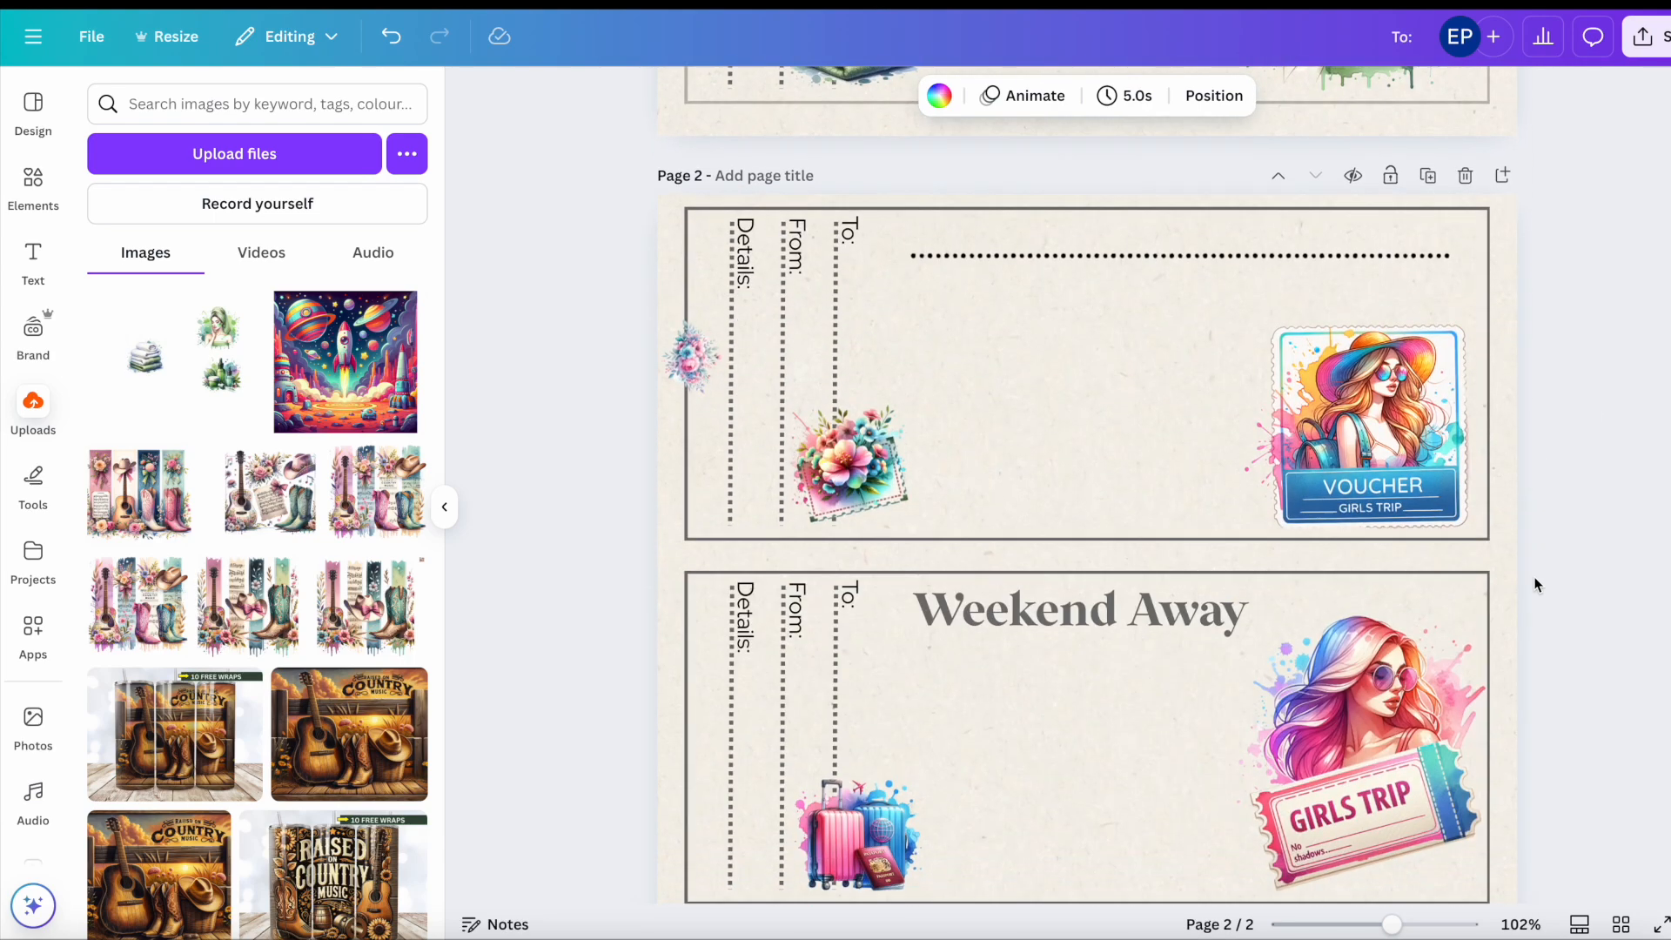
click(1643, 39)
click(1354, 465)
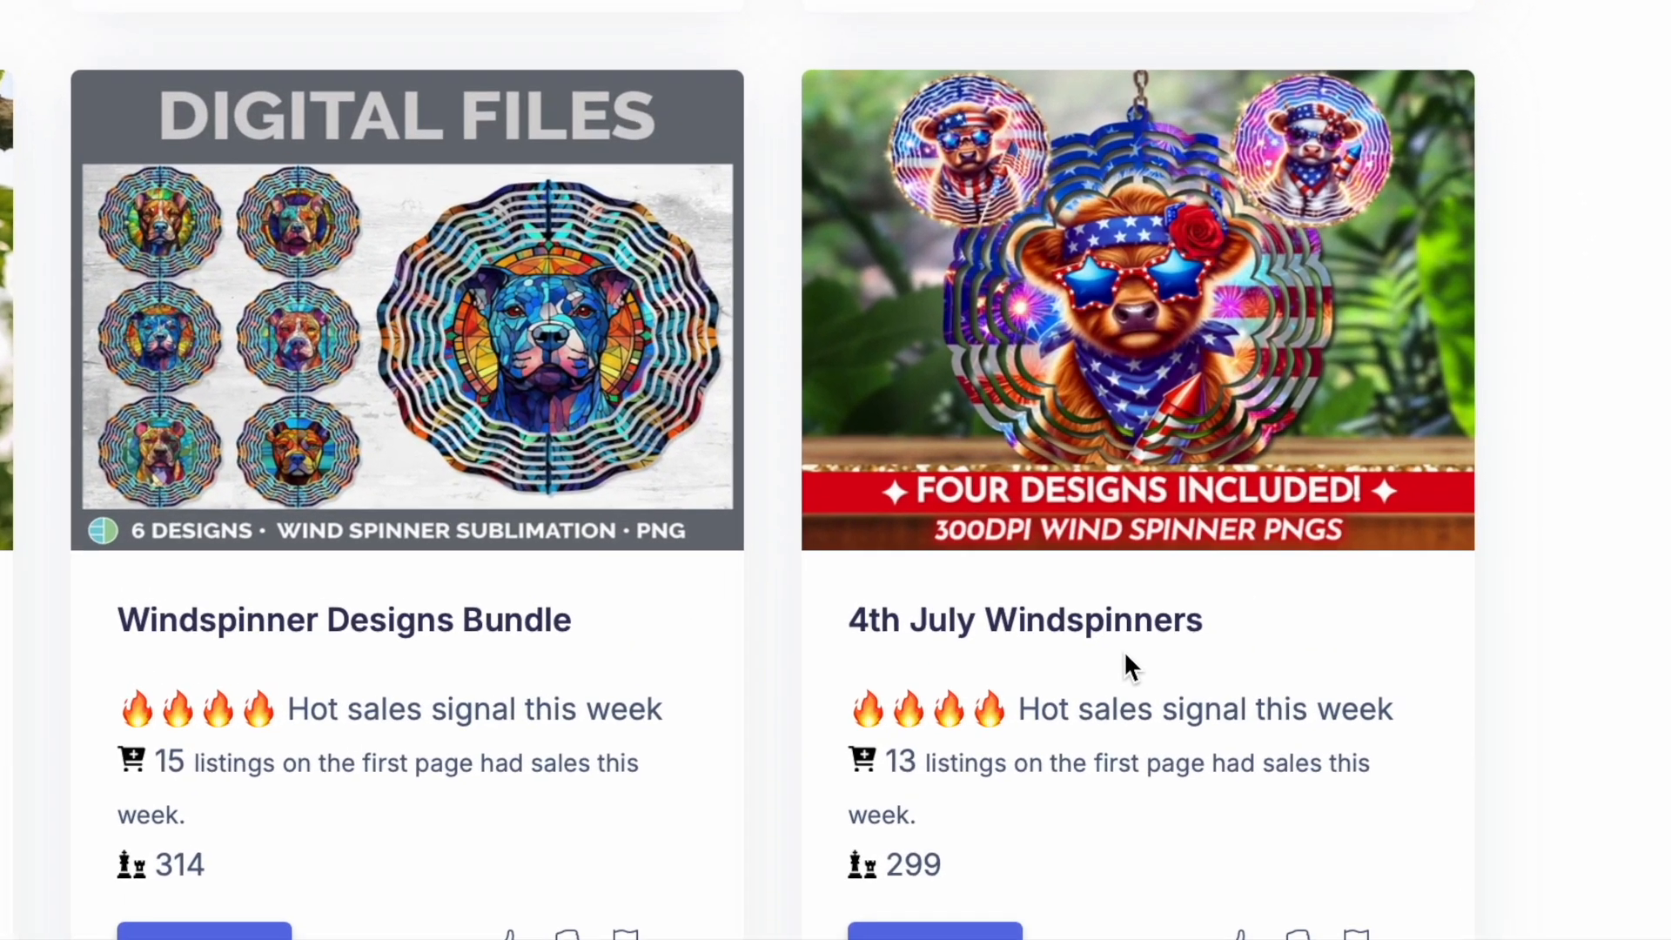
mouse_move(1112, 679)
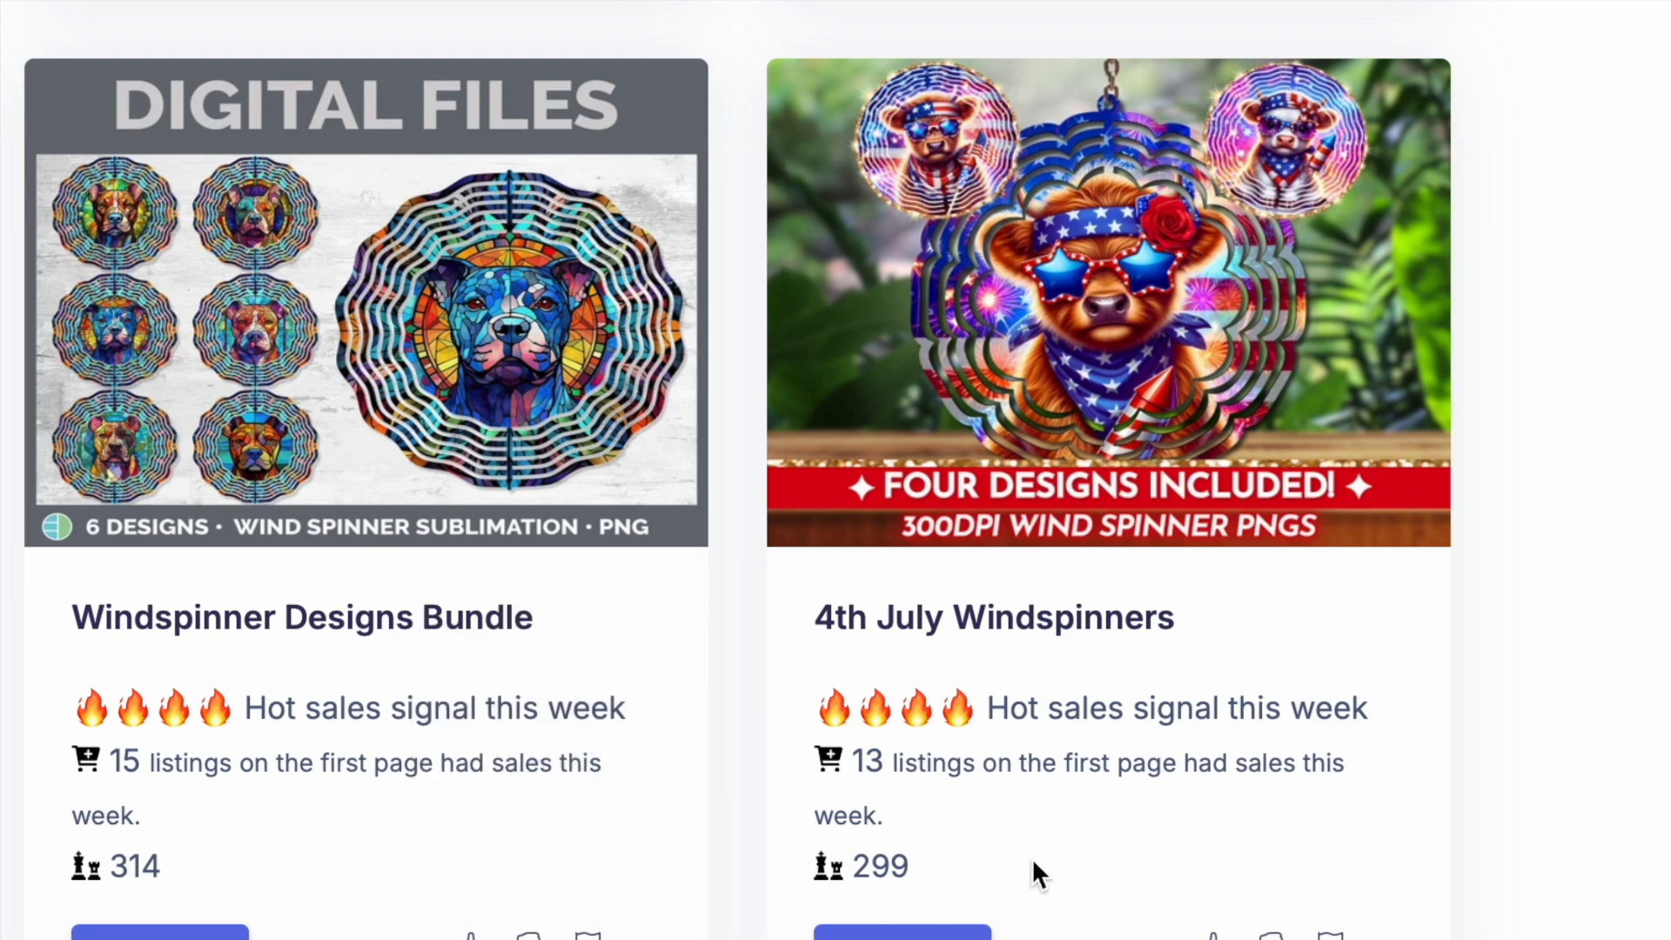
mouse_move(1131, 399)
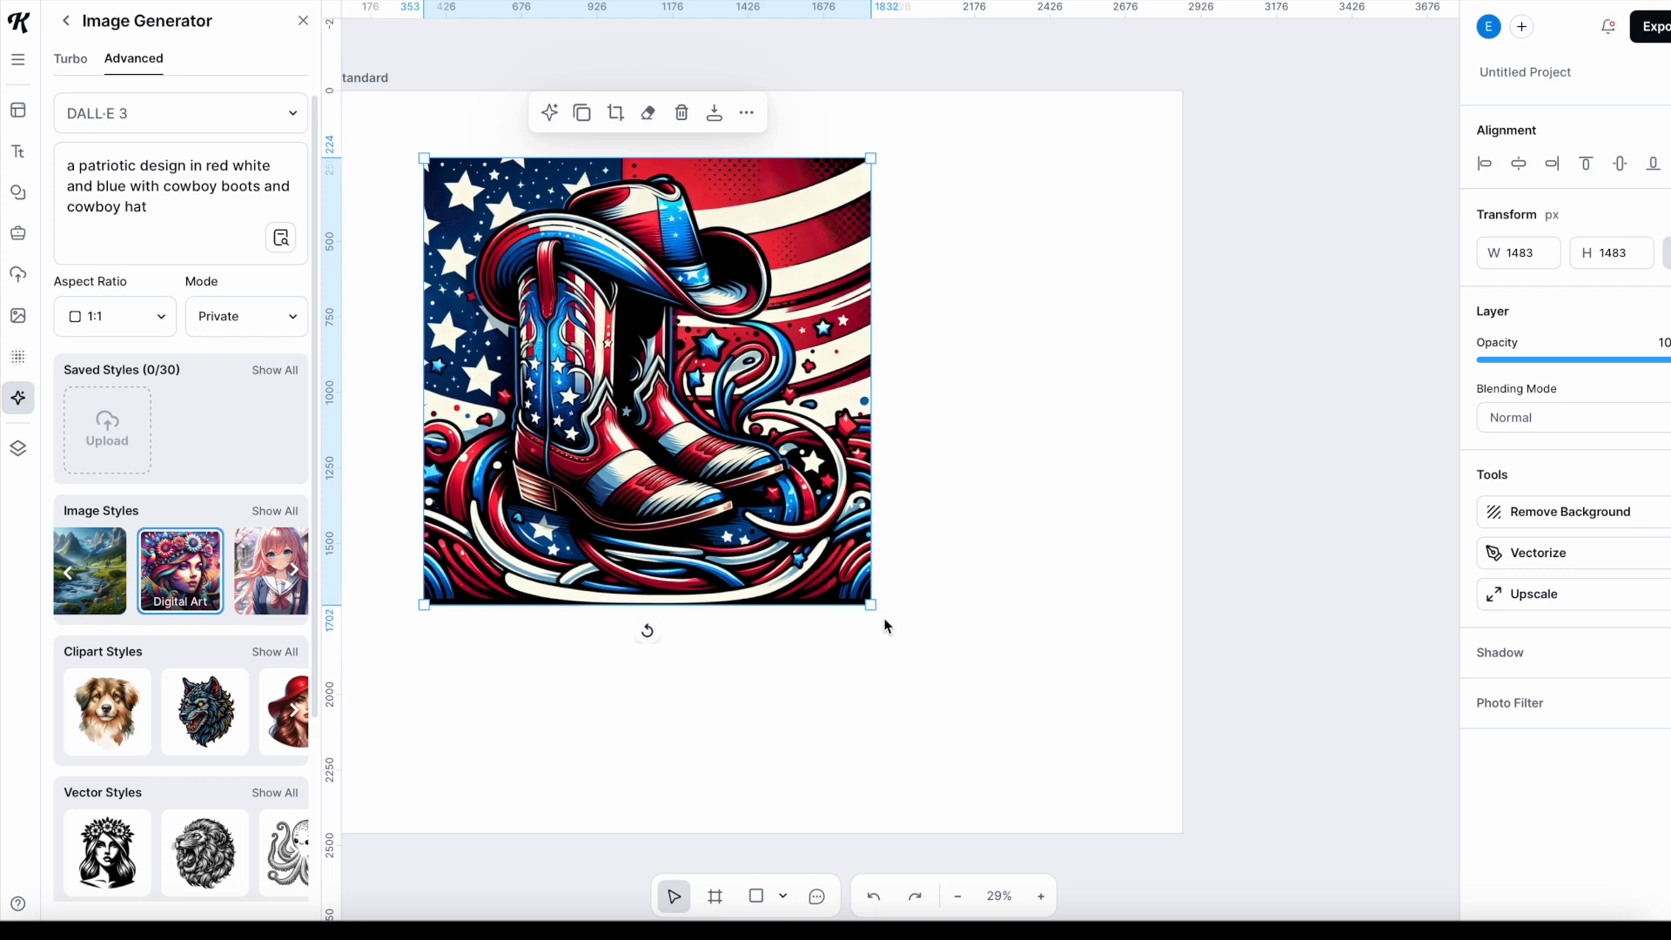
Step: In Kittl, enlarge the patriotic cowboy boots artwork until it fills most of the artboard
drag(875, 609, 1030, 761)
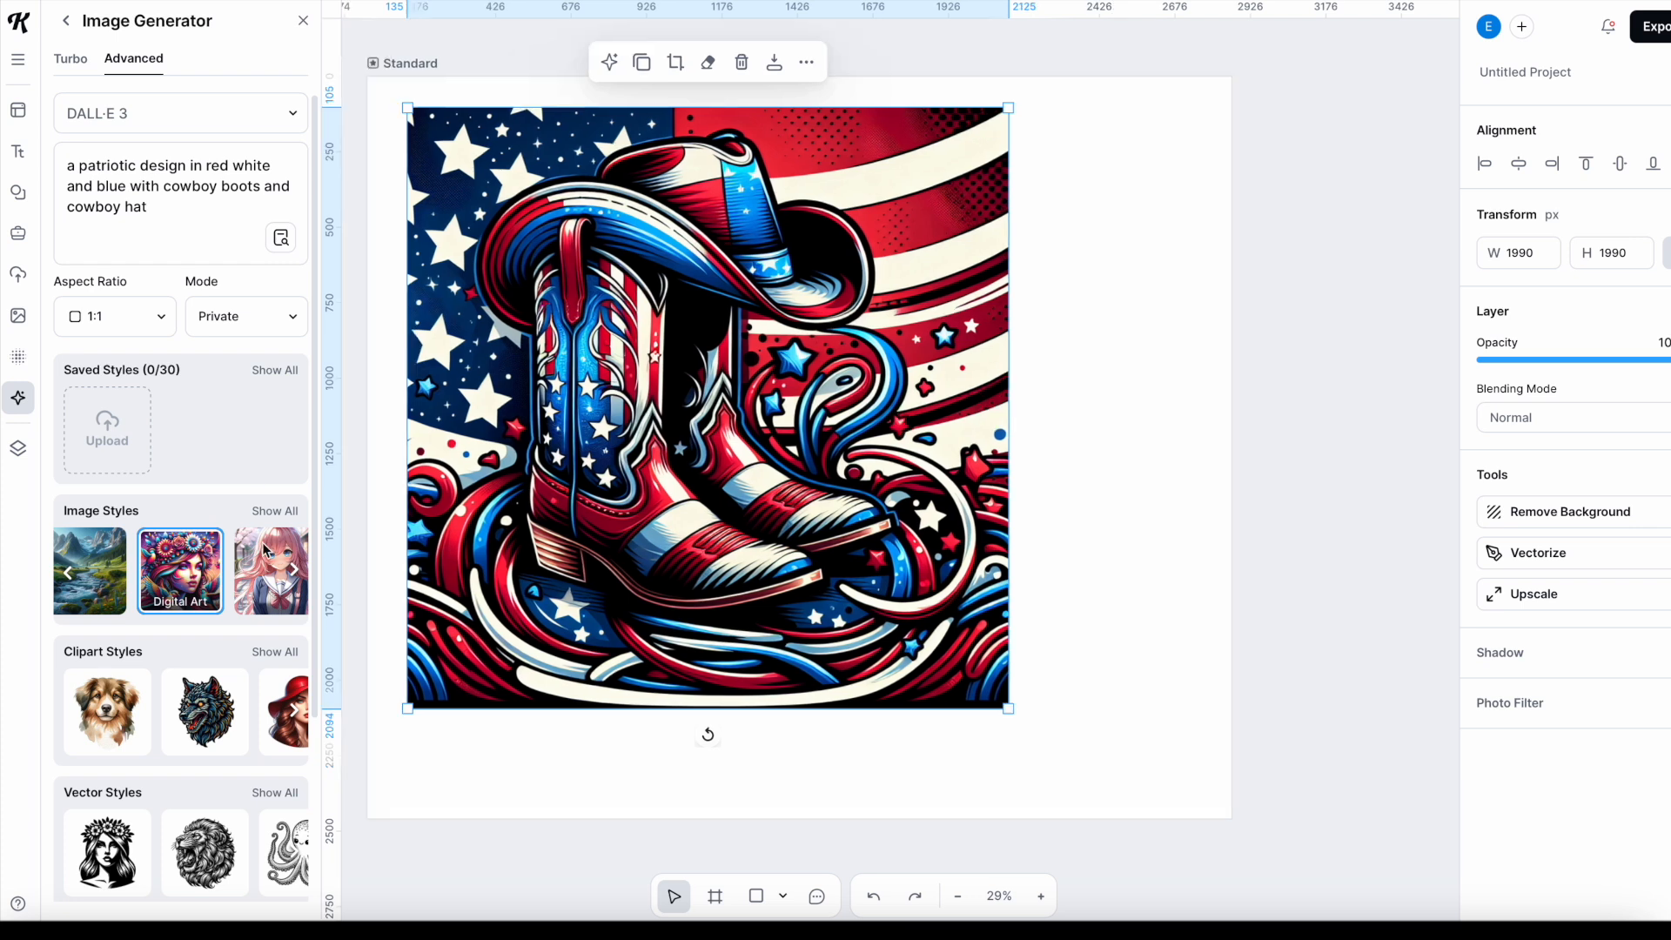
scroll(194, 584, down, 3)
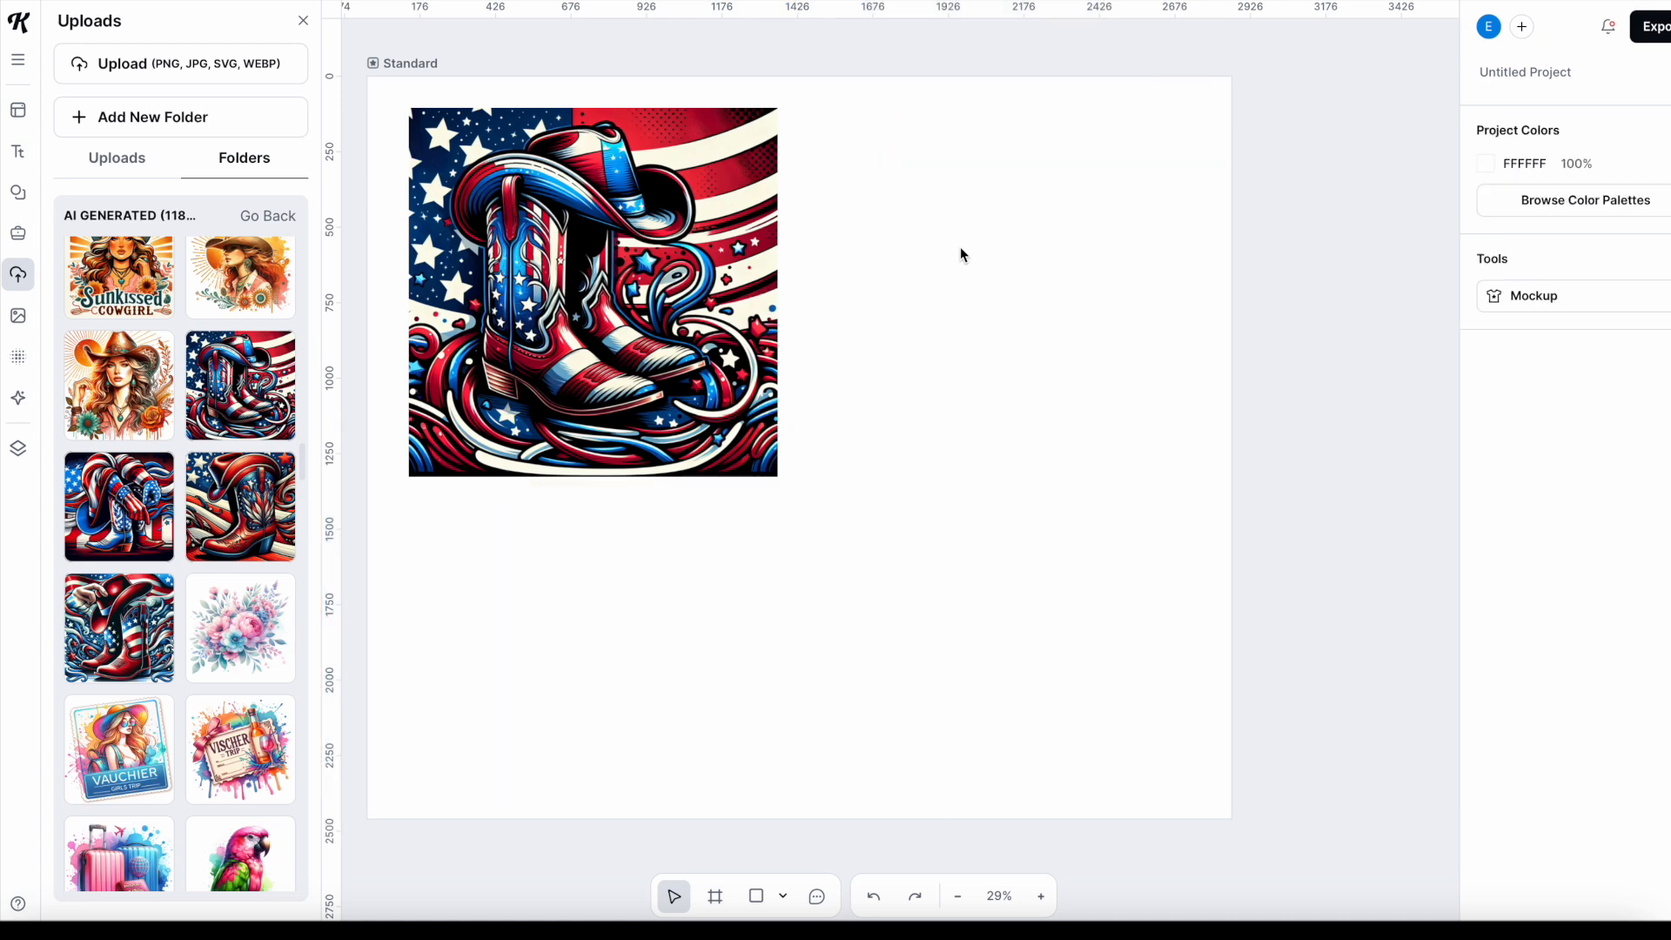
click(665, 237)
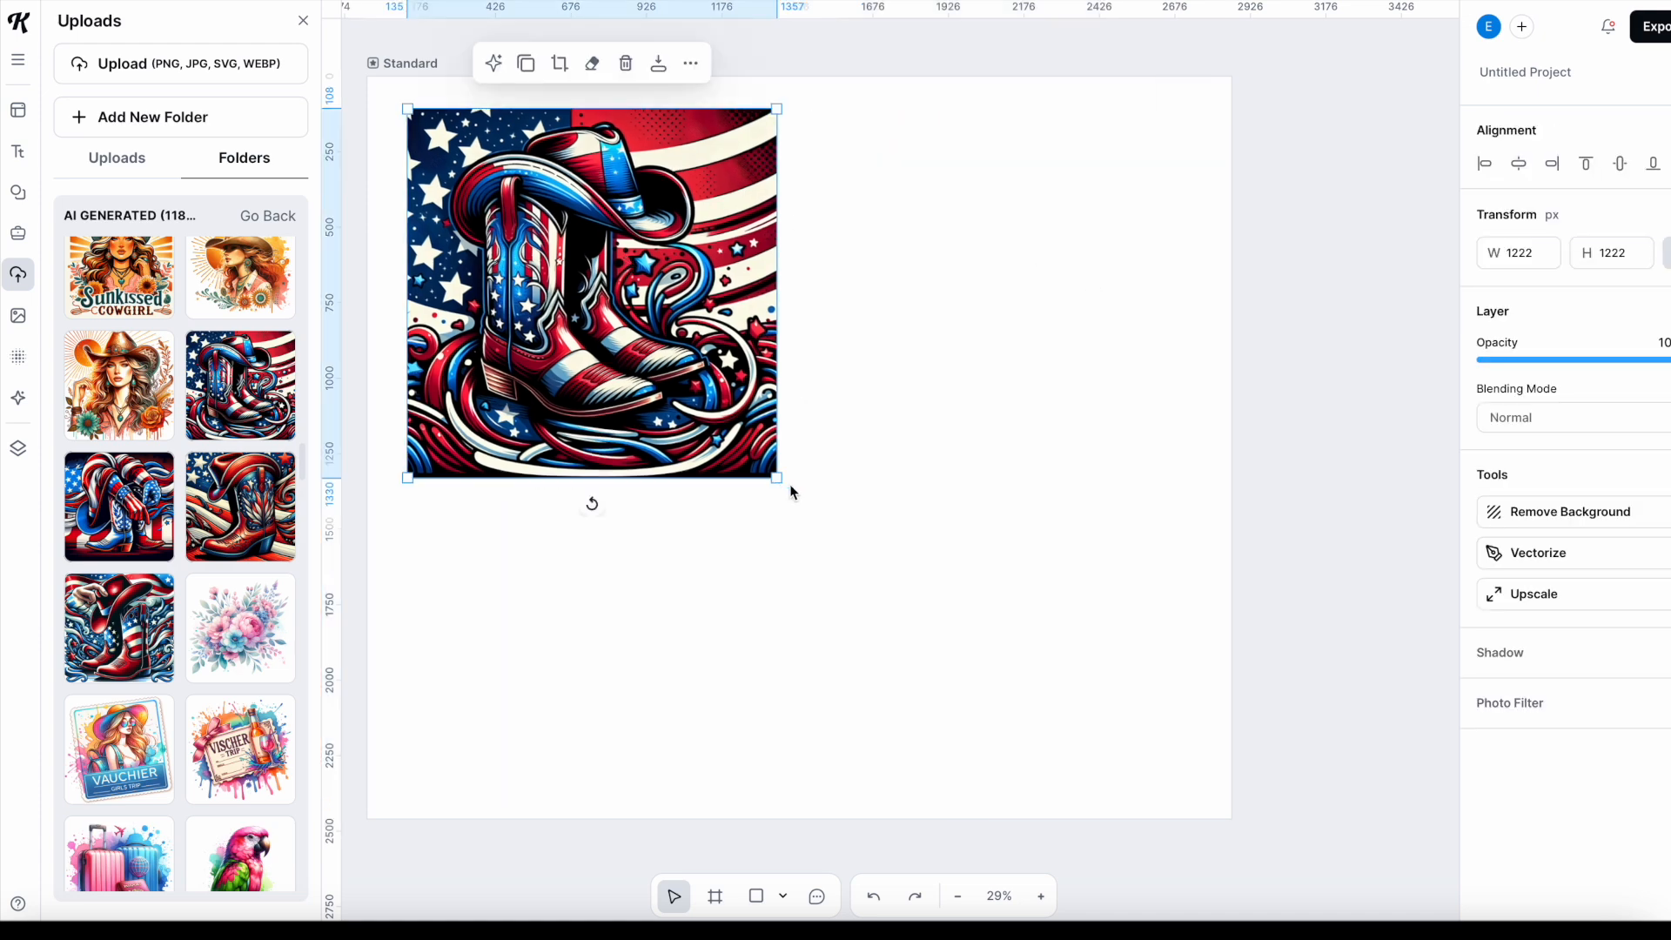
drag(777, 479, 1081, 756)
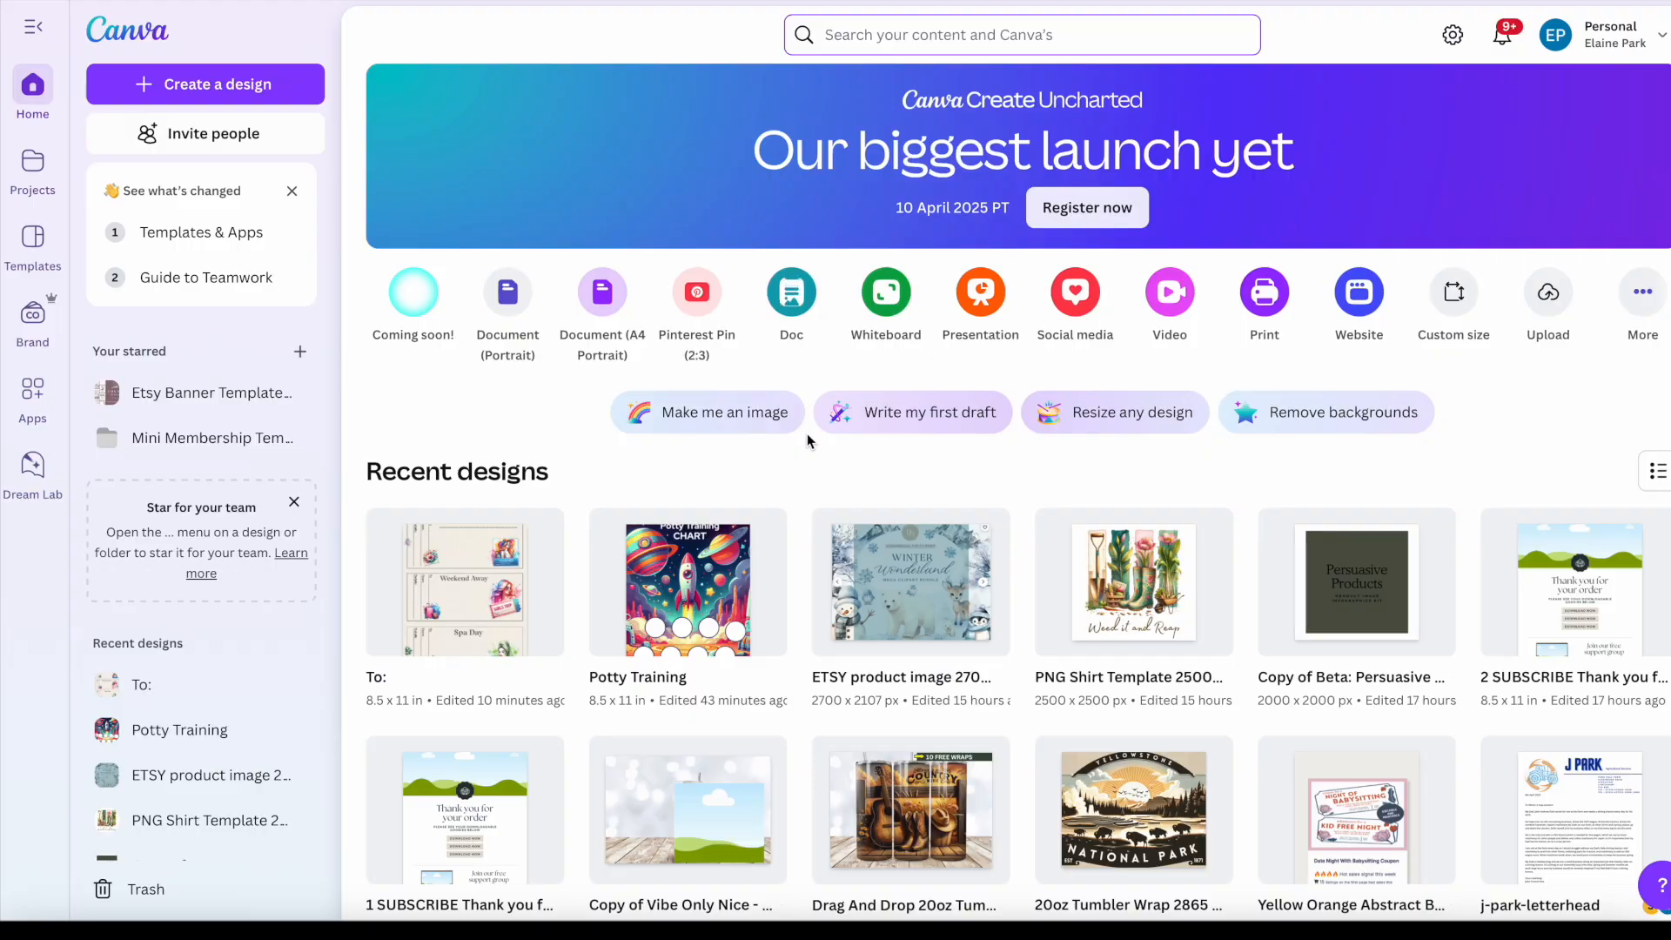
Step: Switch to Canva and create a new custom-size design of 12 × 12 in
click(1455, 291)
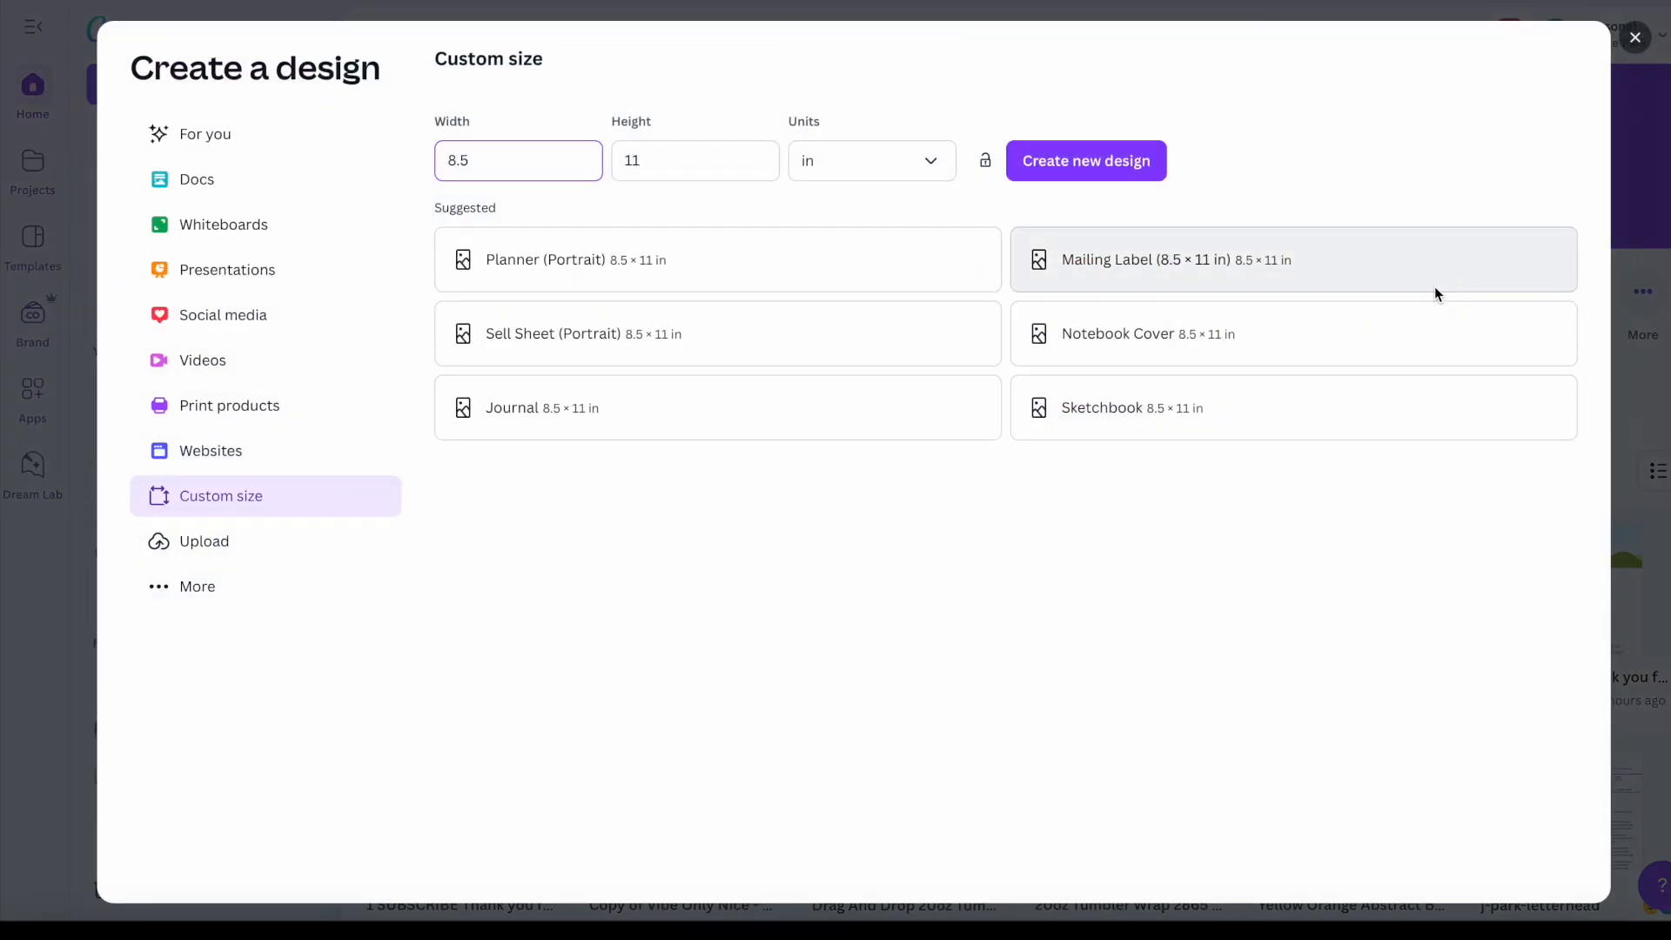
text(12)
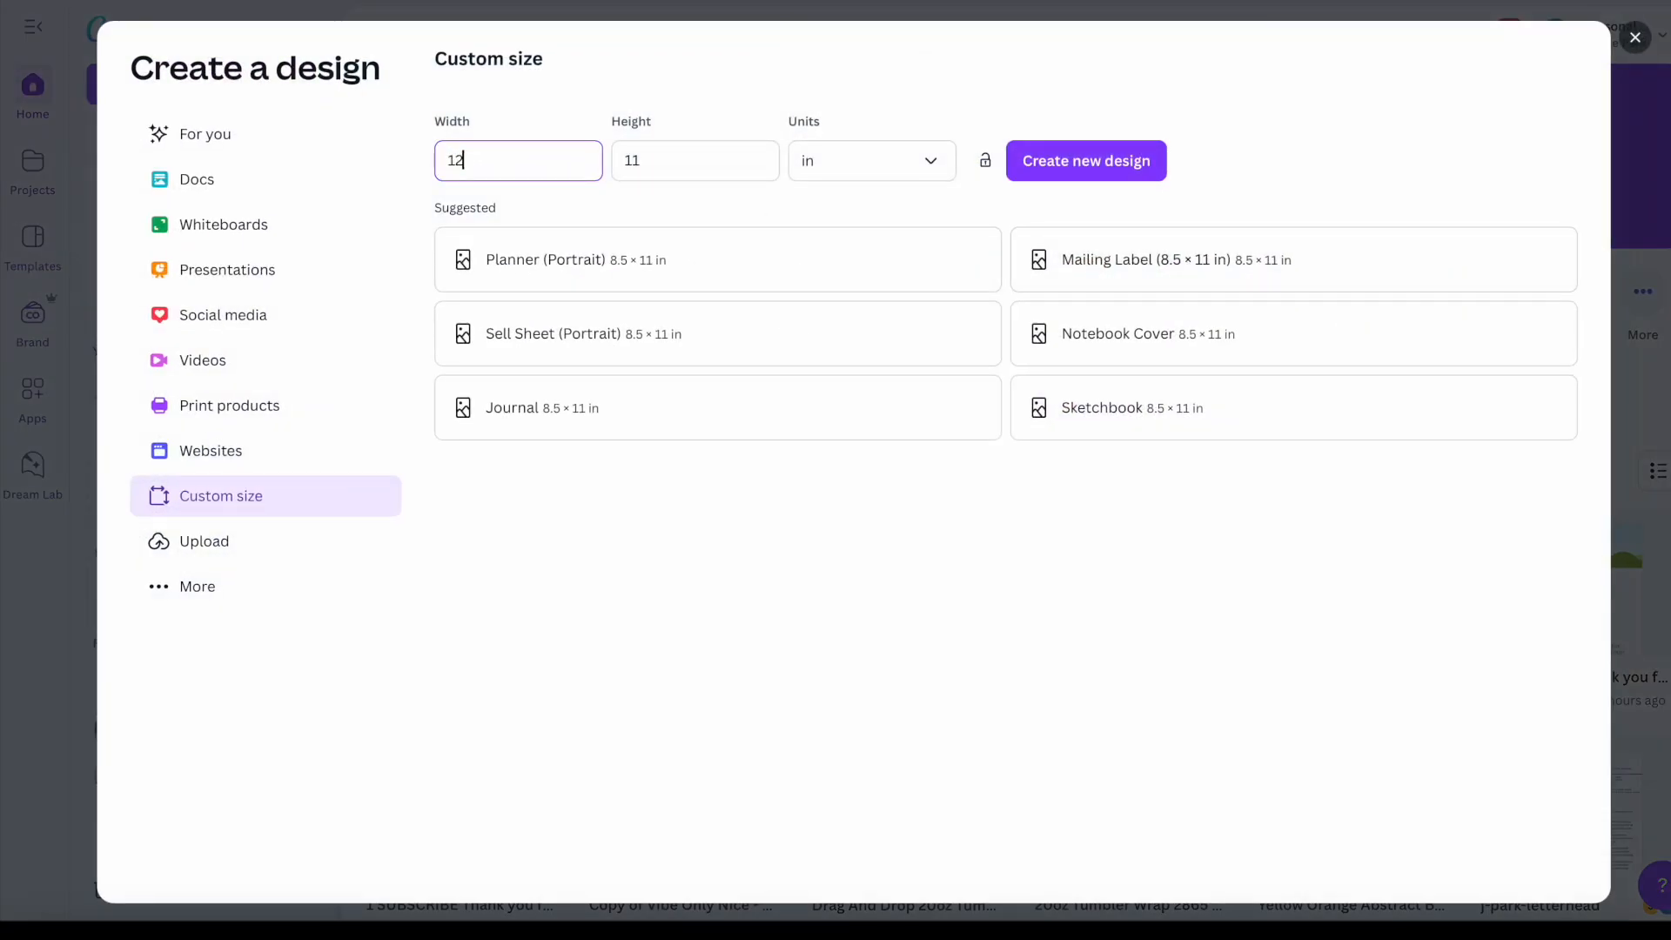
click(618, 160)
text(12)
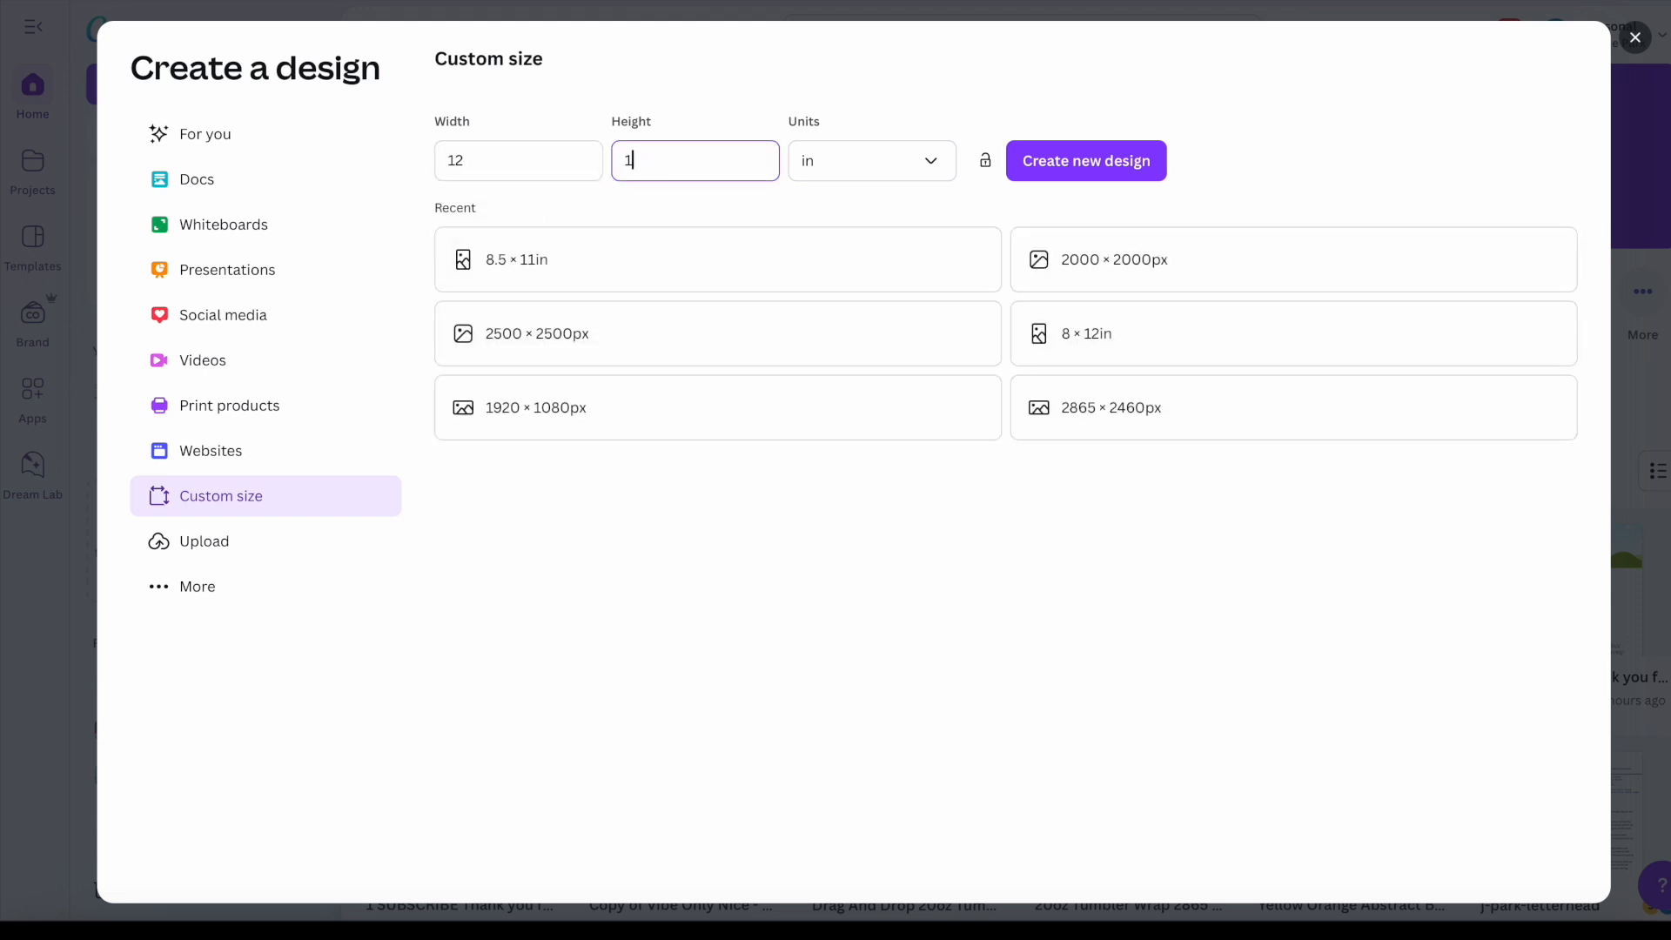
click(722, 381)
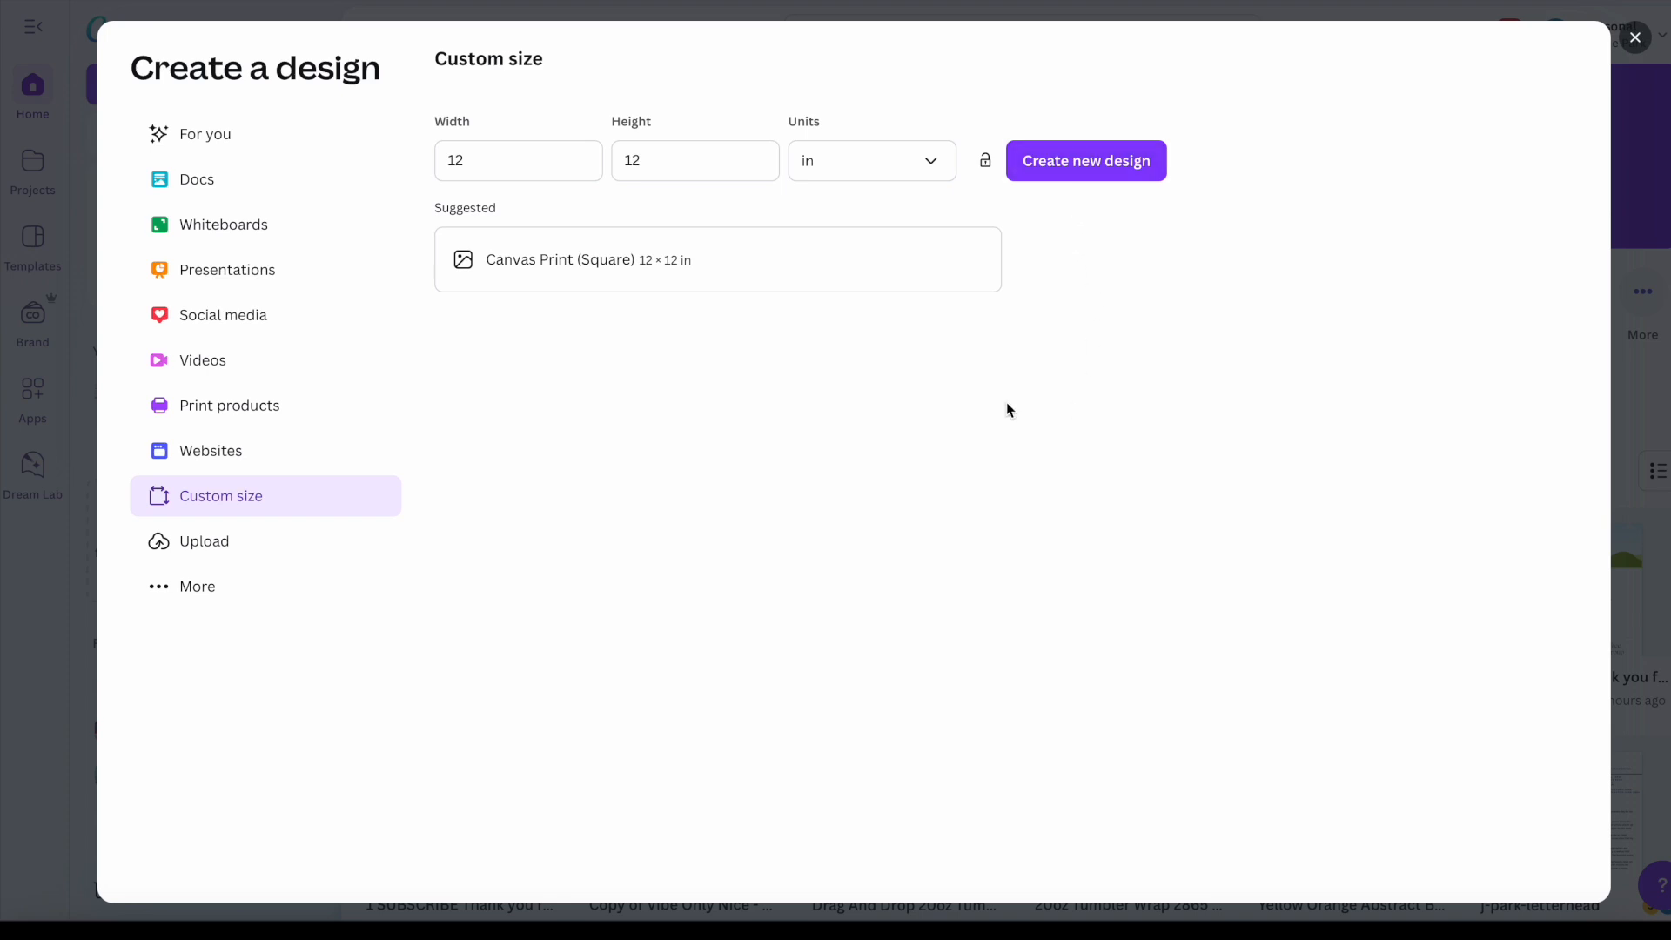
click(1080, 163)
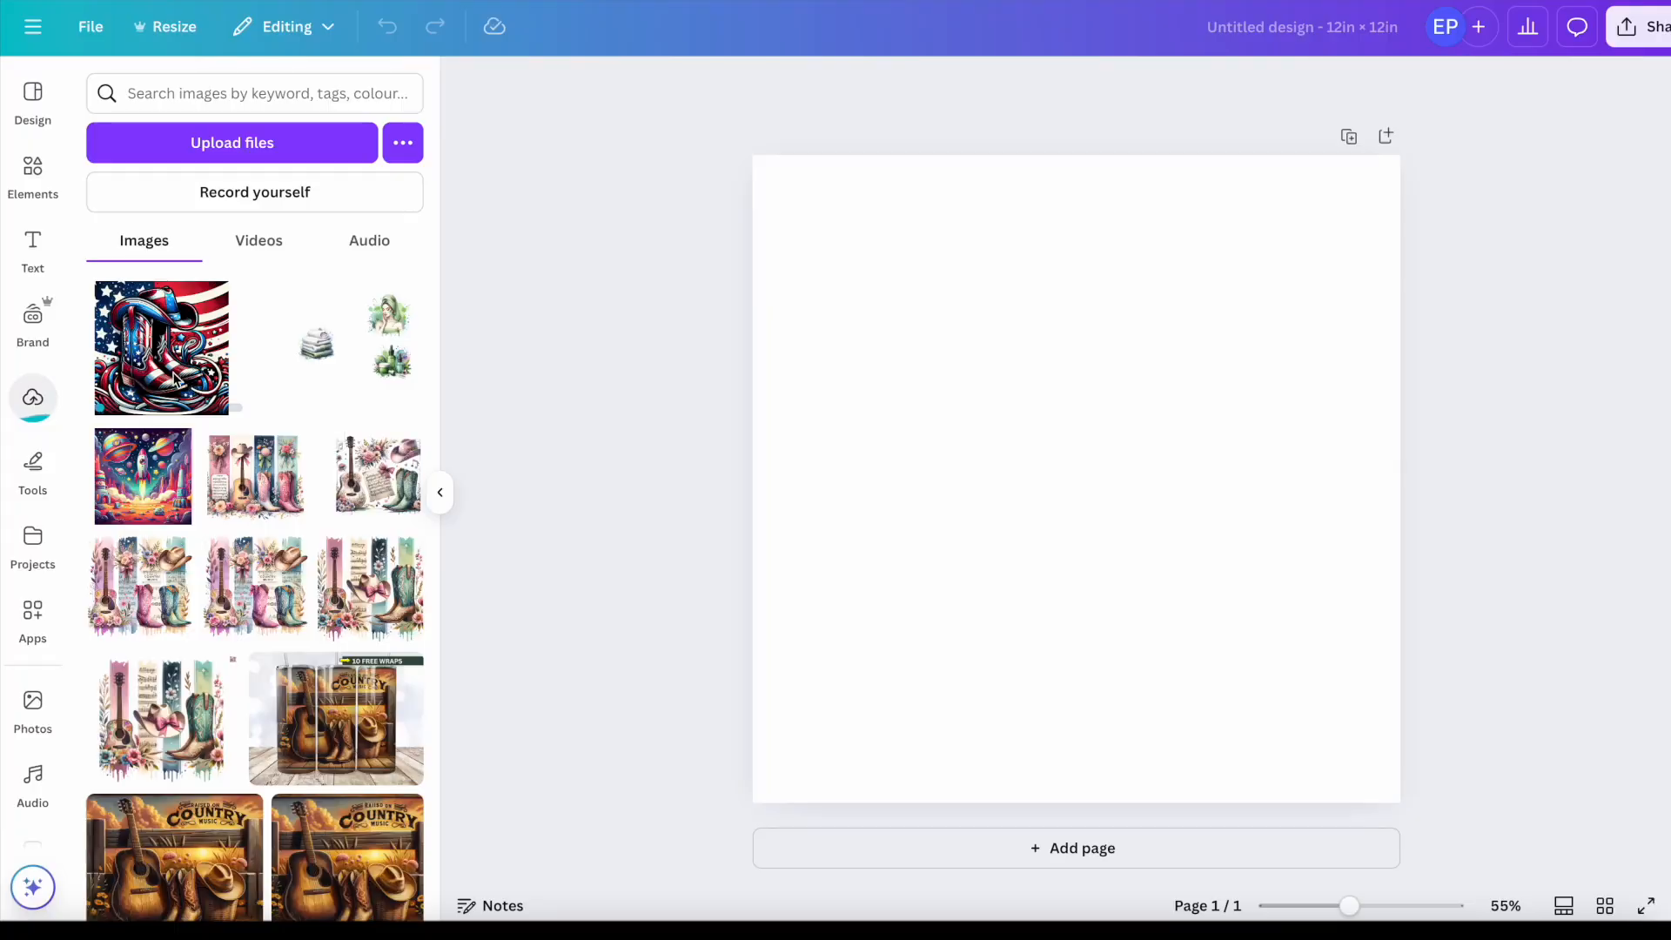
Step: Add the uploaded patriotic cowboy boots image to the page and enlarge it to cover the whole design
click(172, 380)
drag(1068, 466, 944, 315)
drag(1128, 486, 1529, 801)
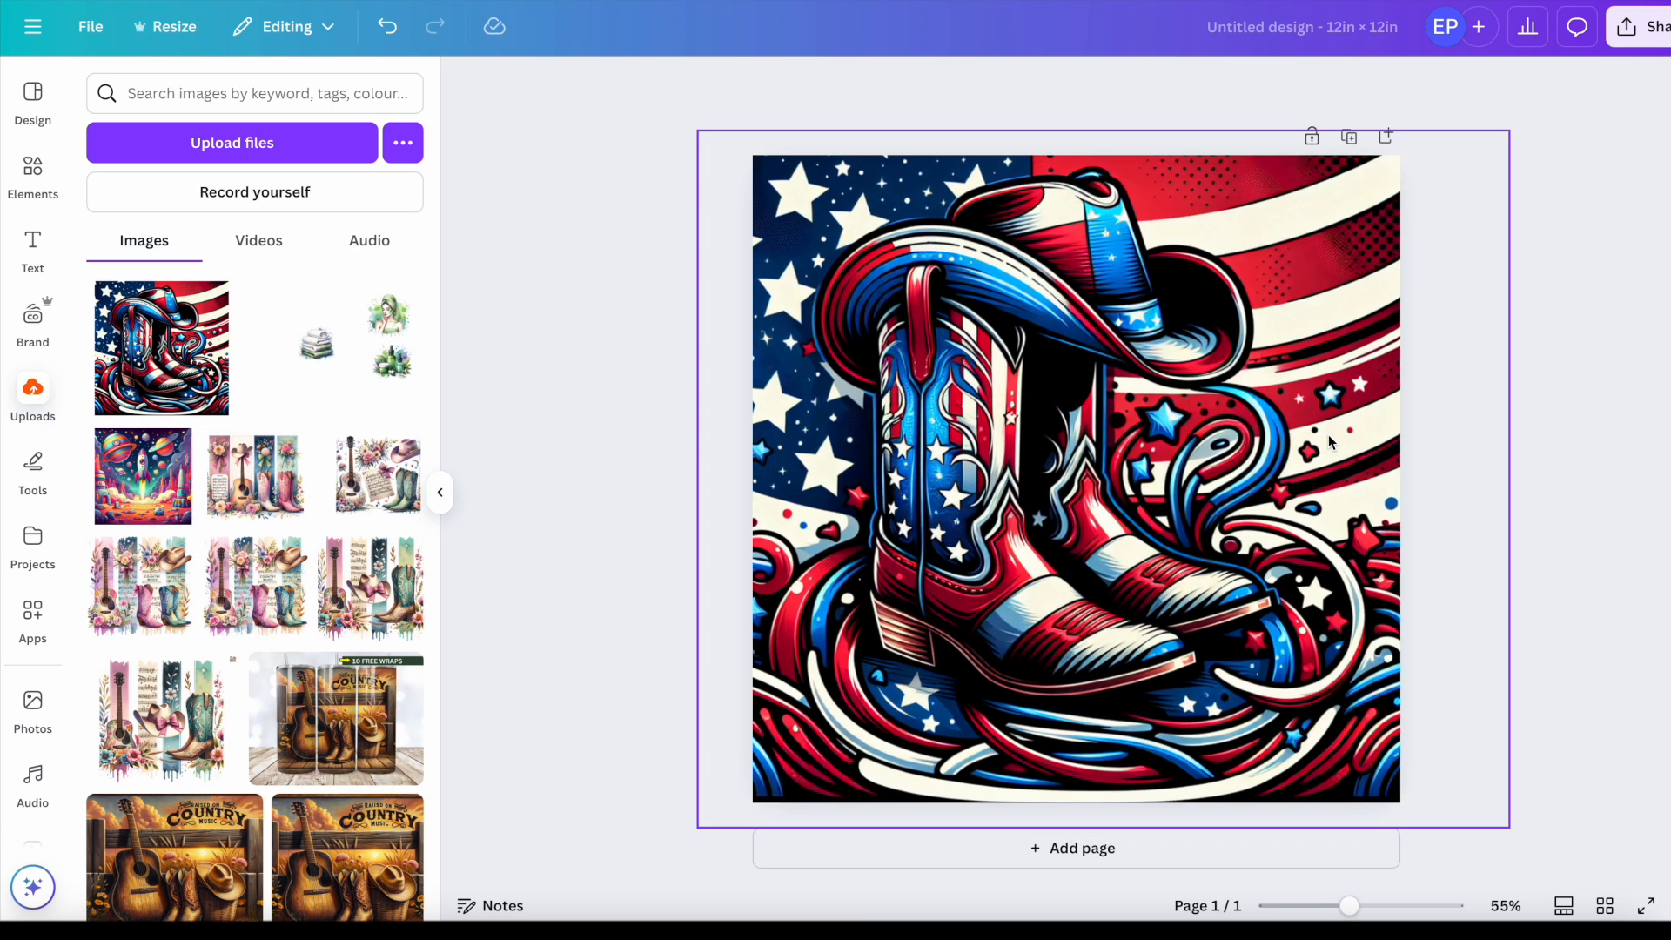
click(1328, 442)
click(1518, 194)
Step: Download the cowboy boots design as a PNG at size 1 (2,000 × 2,000 px)
click(1626, 27)
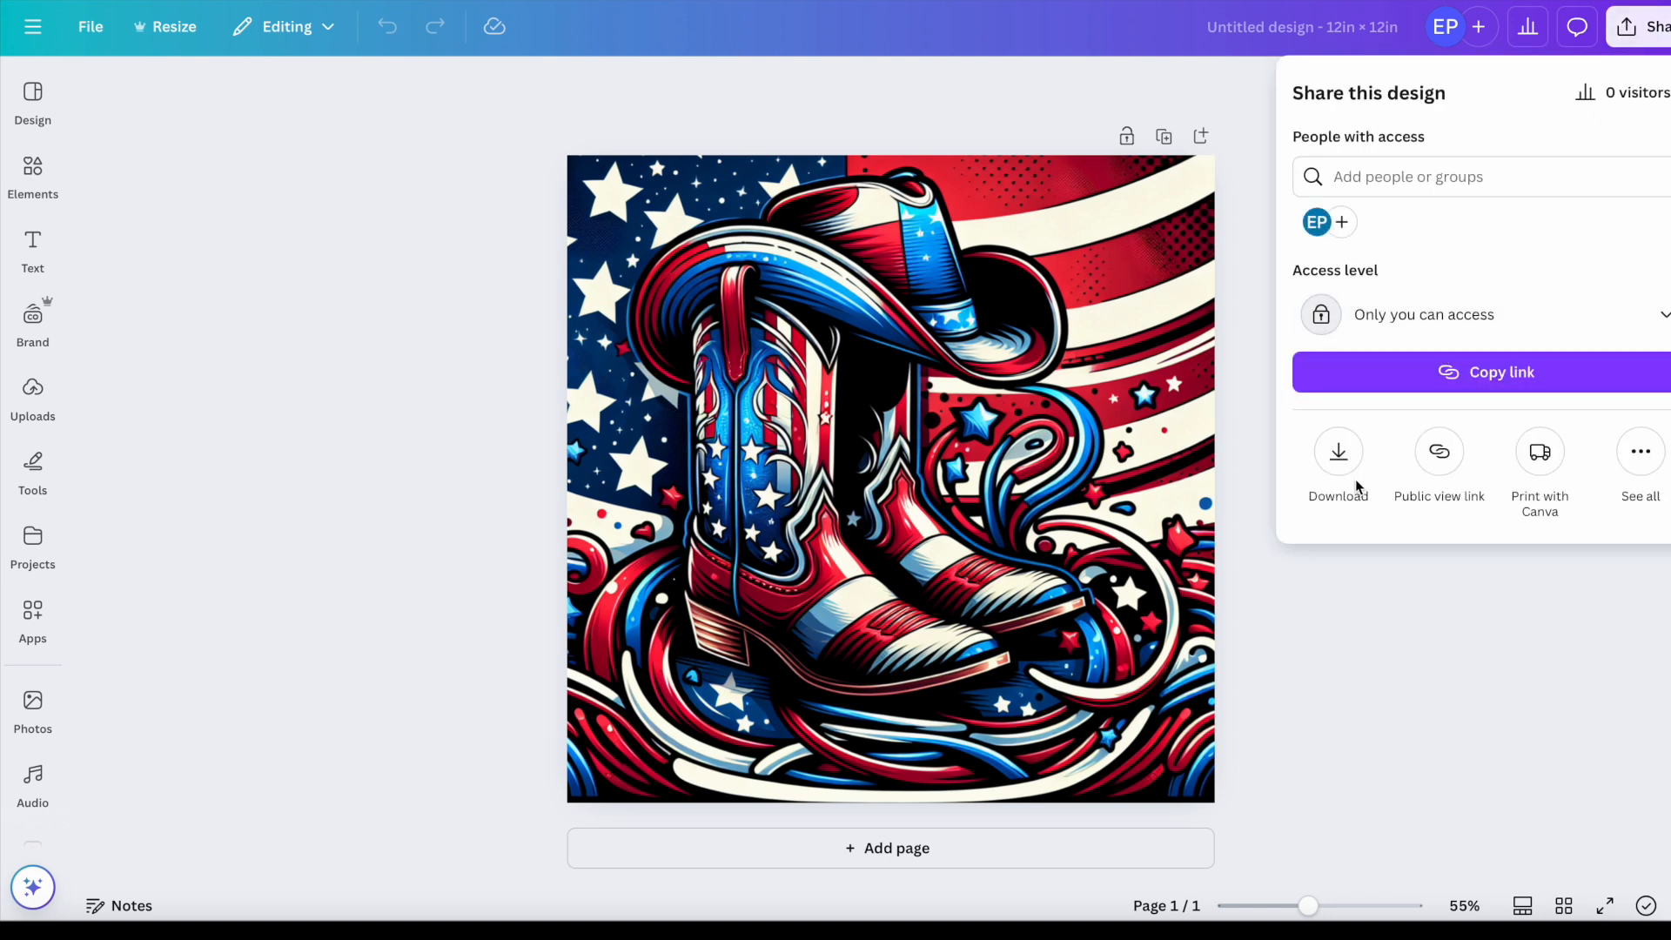
click(1358, 483)
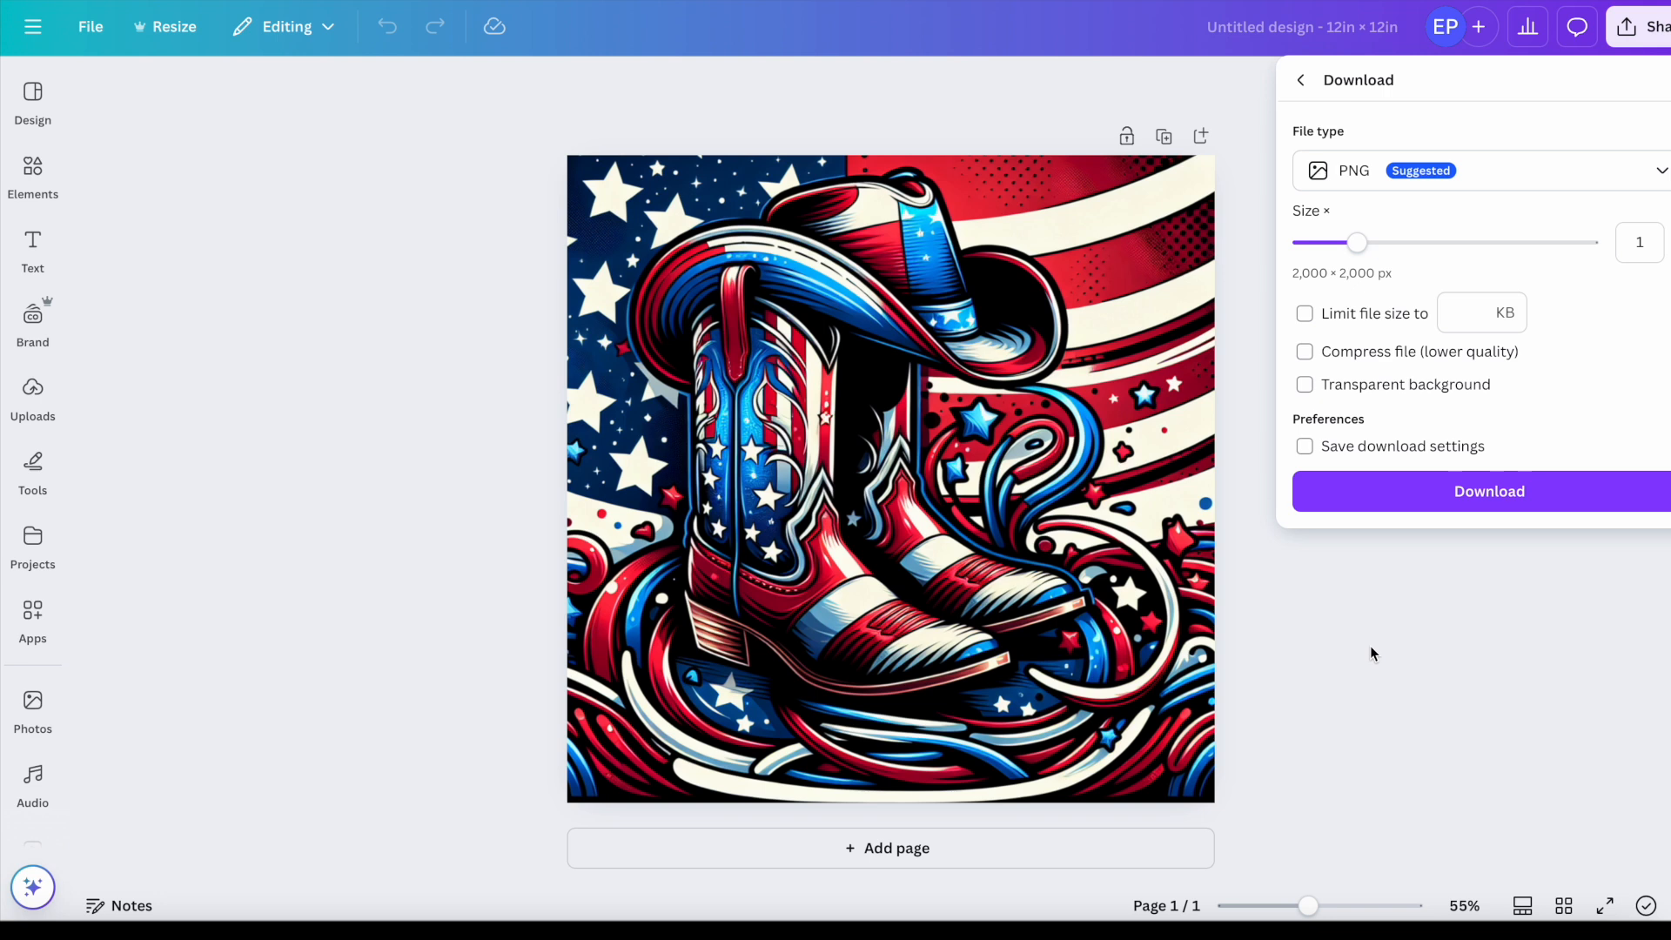
click(1385, 491)
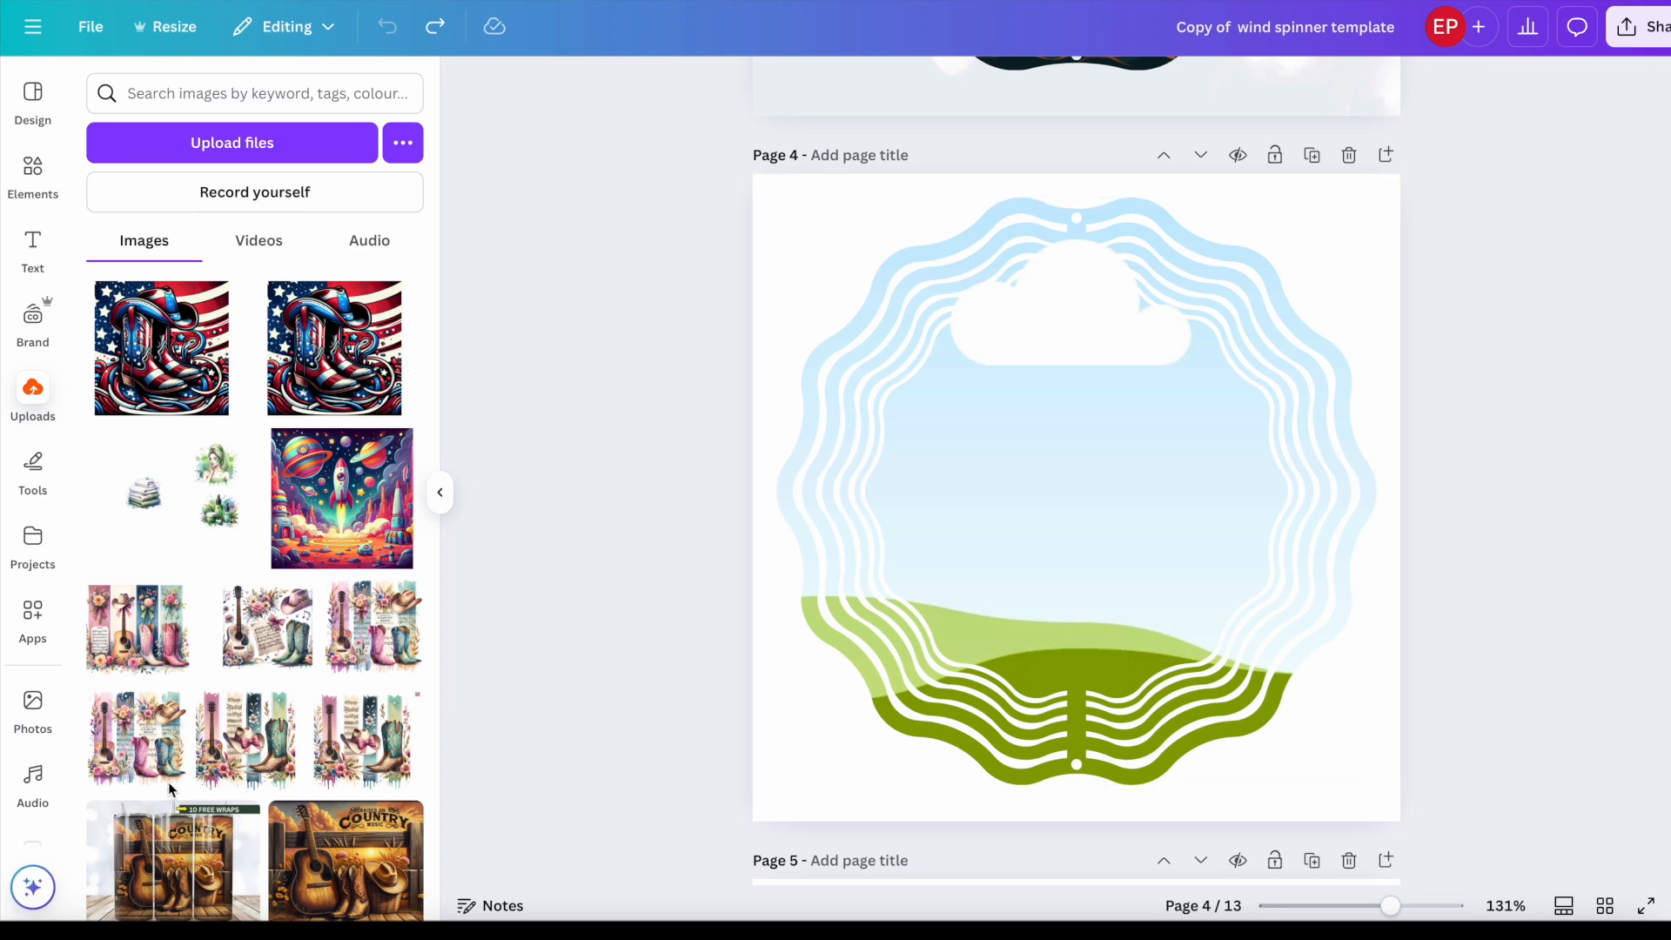
Step: Upload the downloaded boots PNG to the wind spinner template and place it in the spinner frame on page 4
click(24, 931)
drag(755, 35, 244, 426)
click(514, 474)
drag(135, 326, 912, 312)
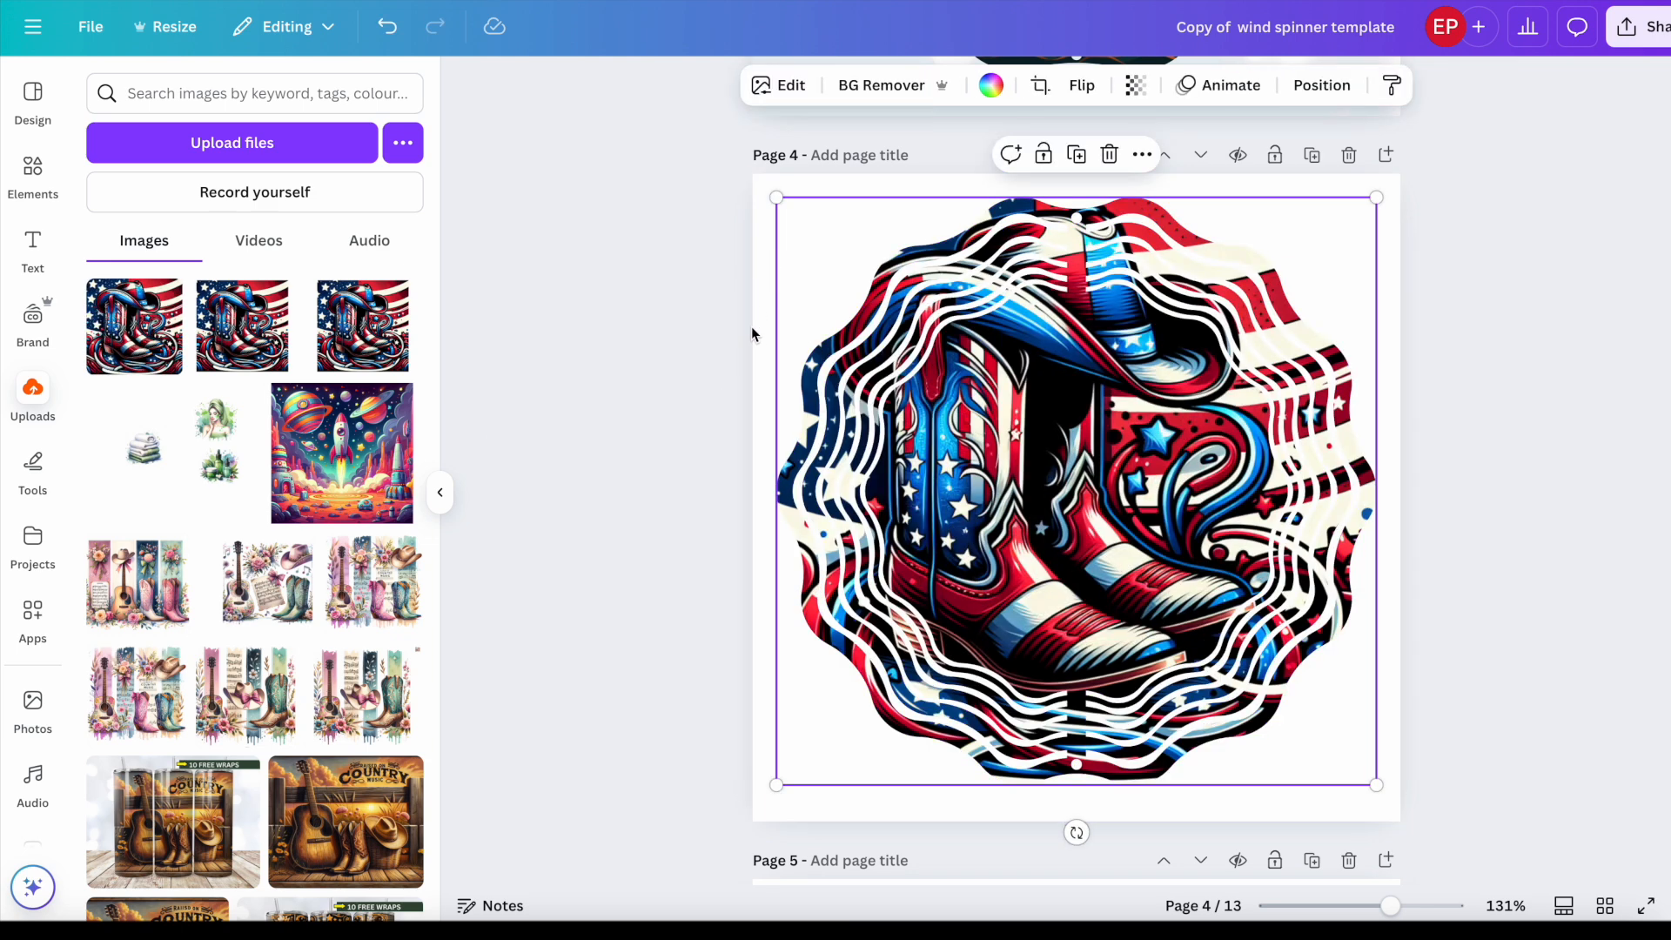
Step: Search photos for "garden", fill page 4 with the lawn photo with red flowering hedge, and send it to the back behind the spinner
click(35, 709)
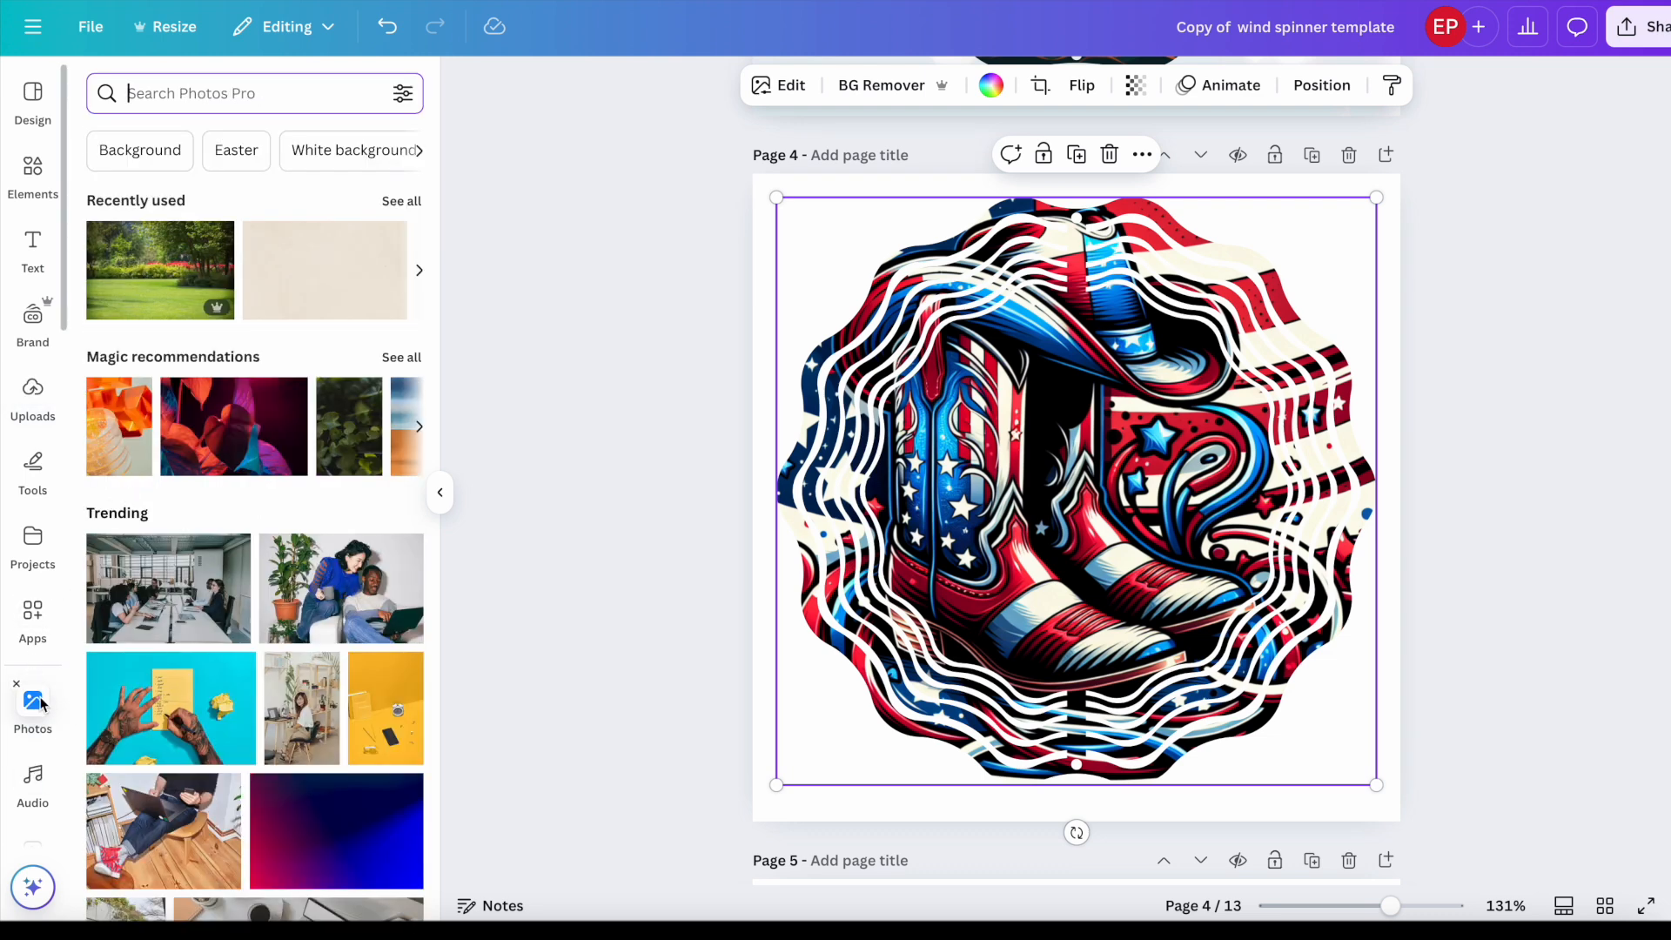
text(garden)
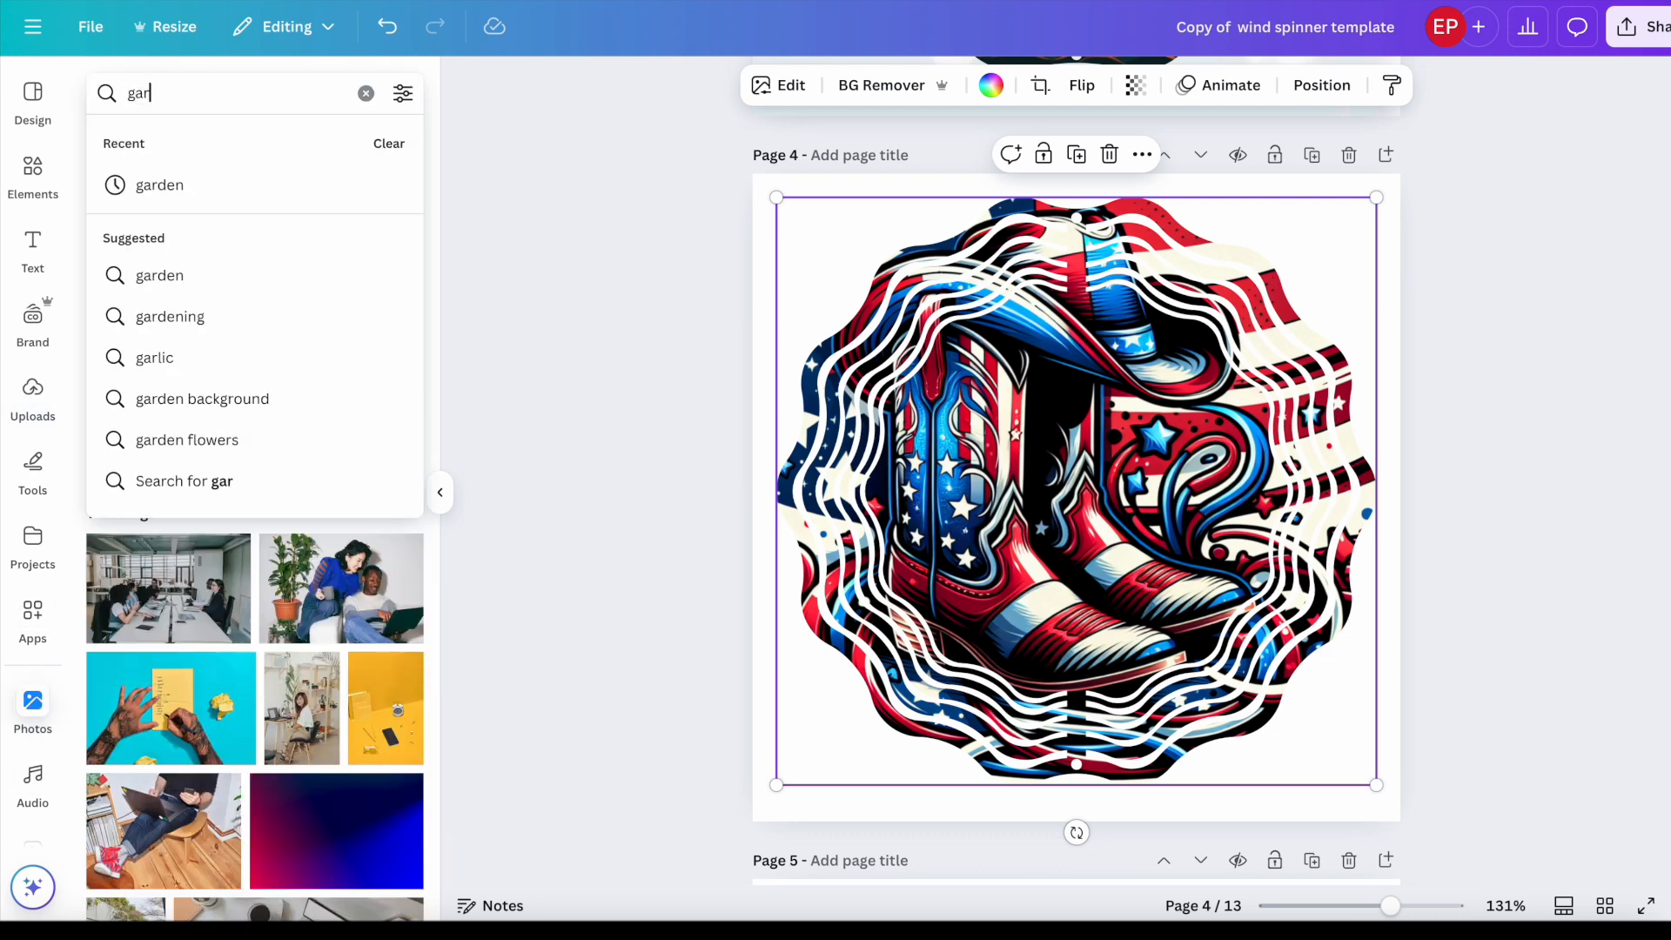
key(Return)
click(168, 474)
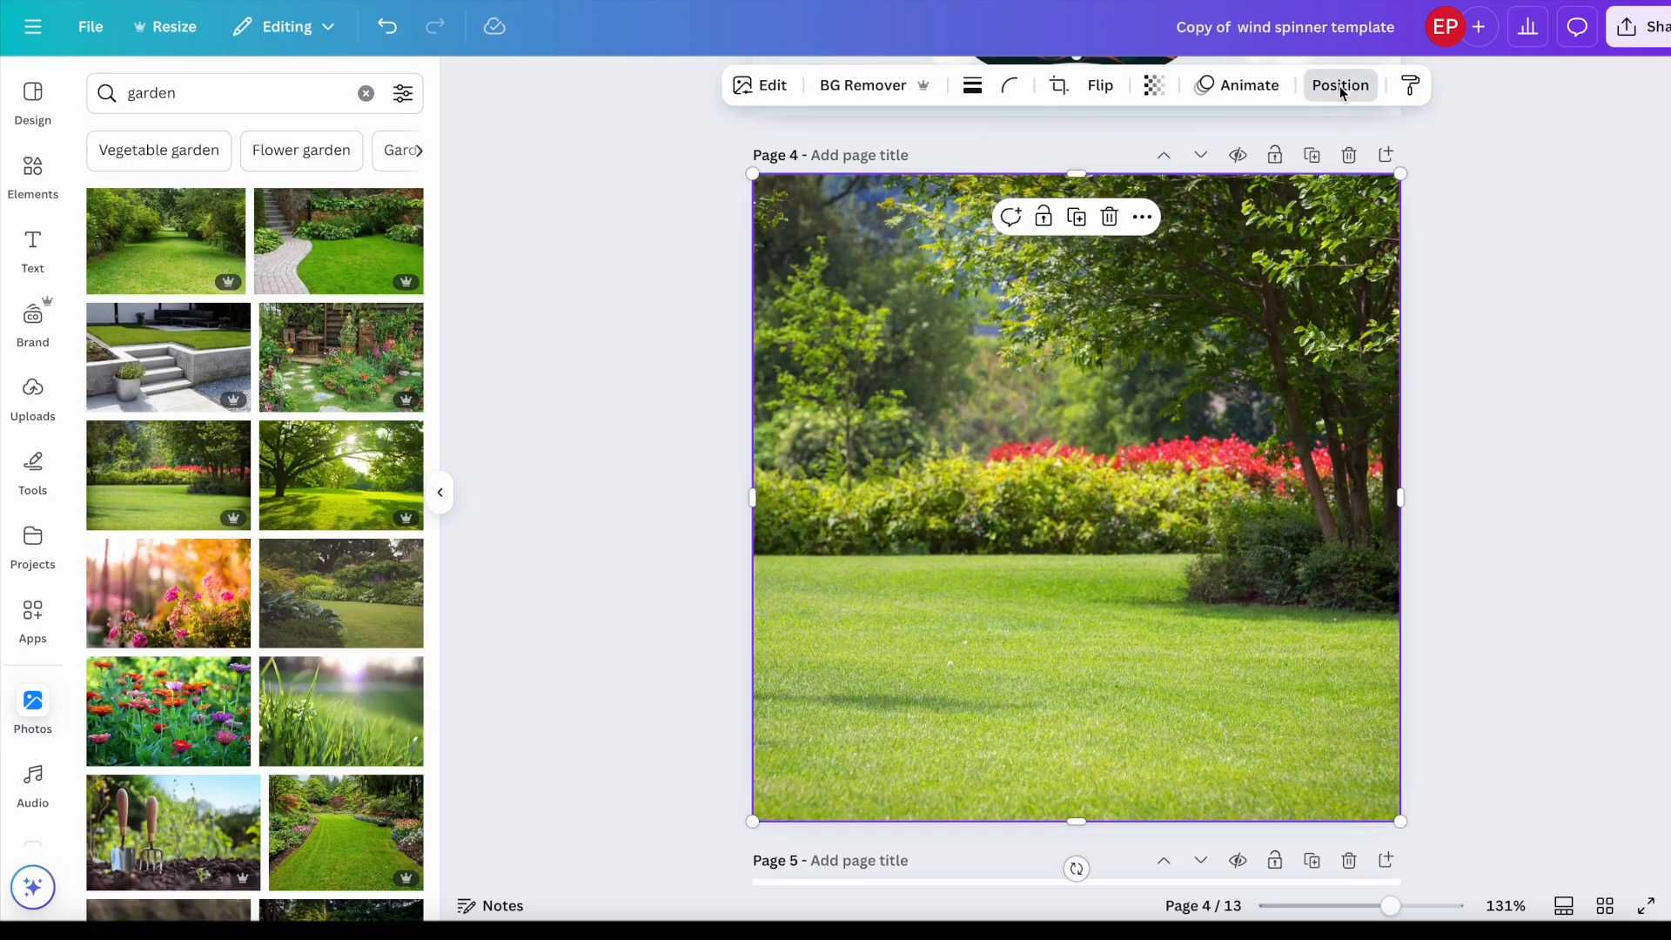
click(1340, 85)
click(327, 240)
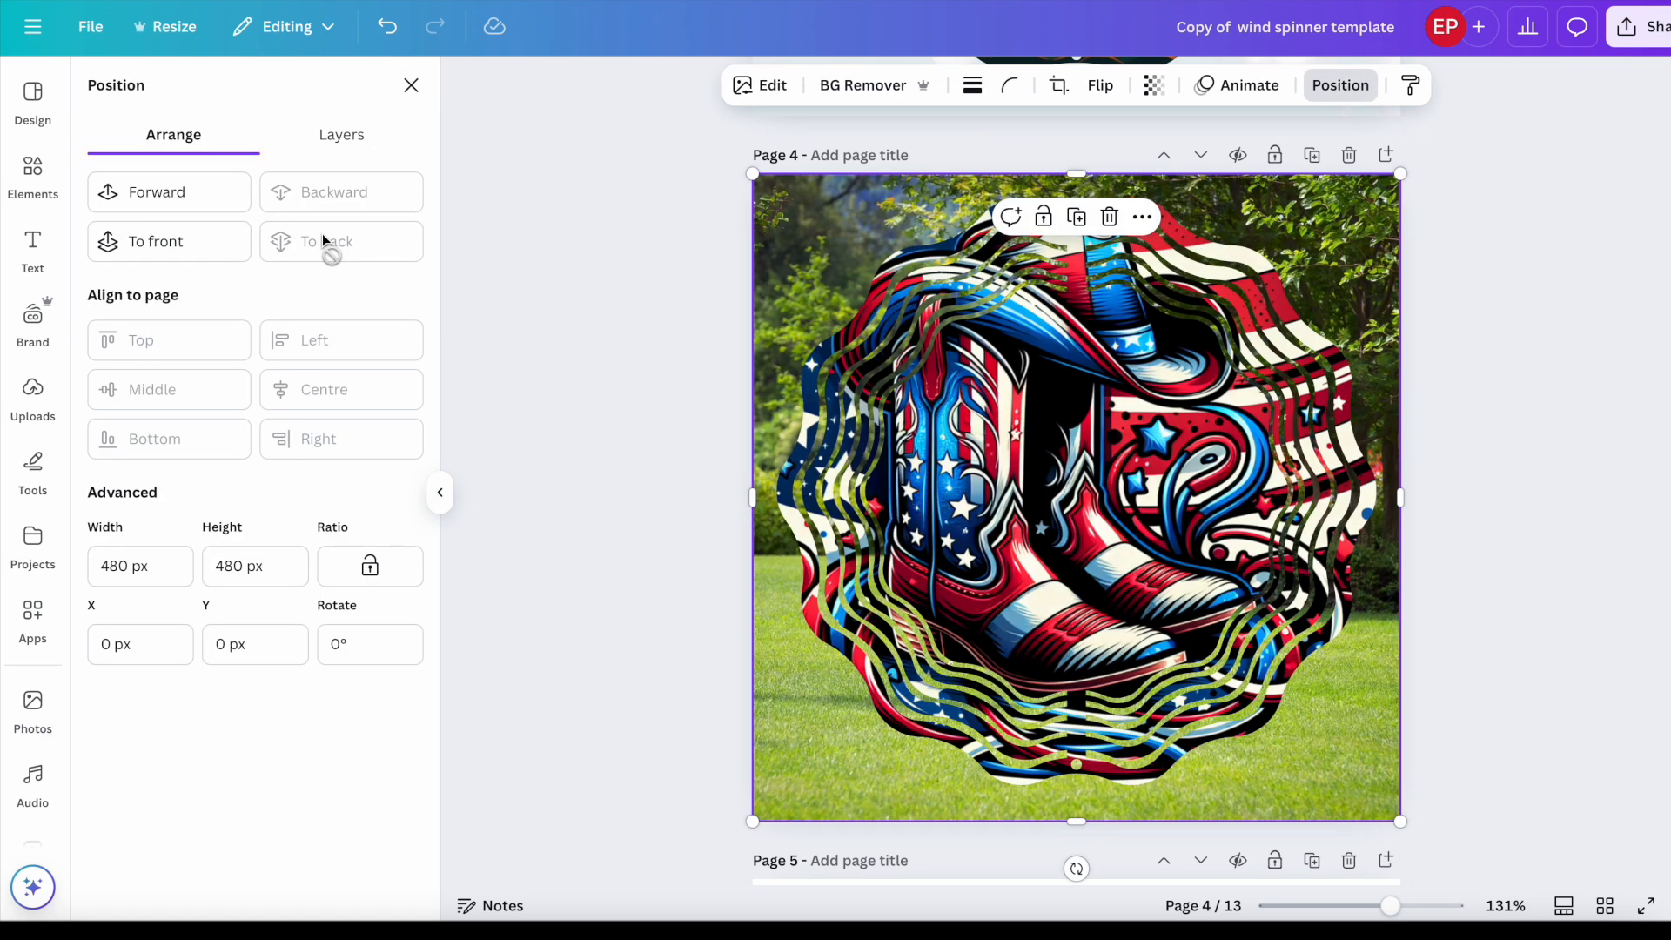
click(410, 86)
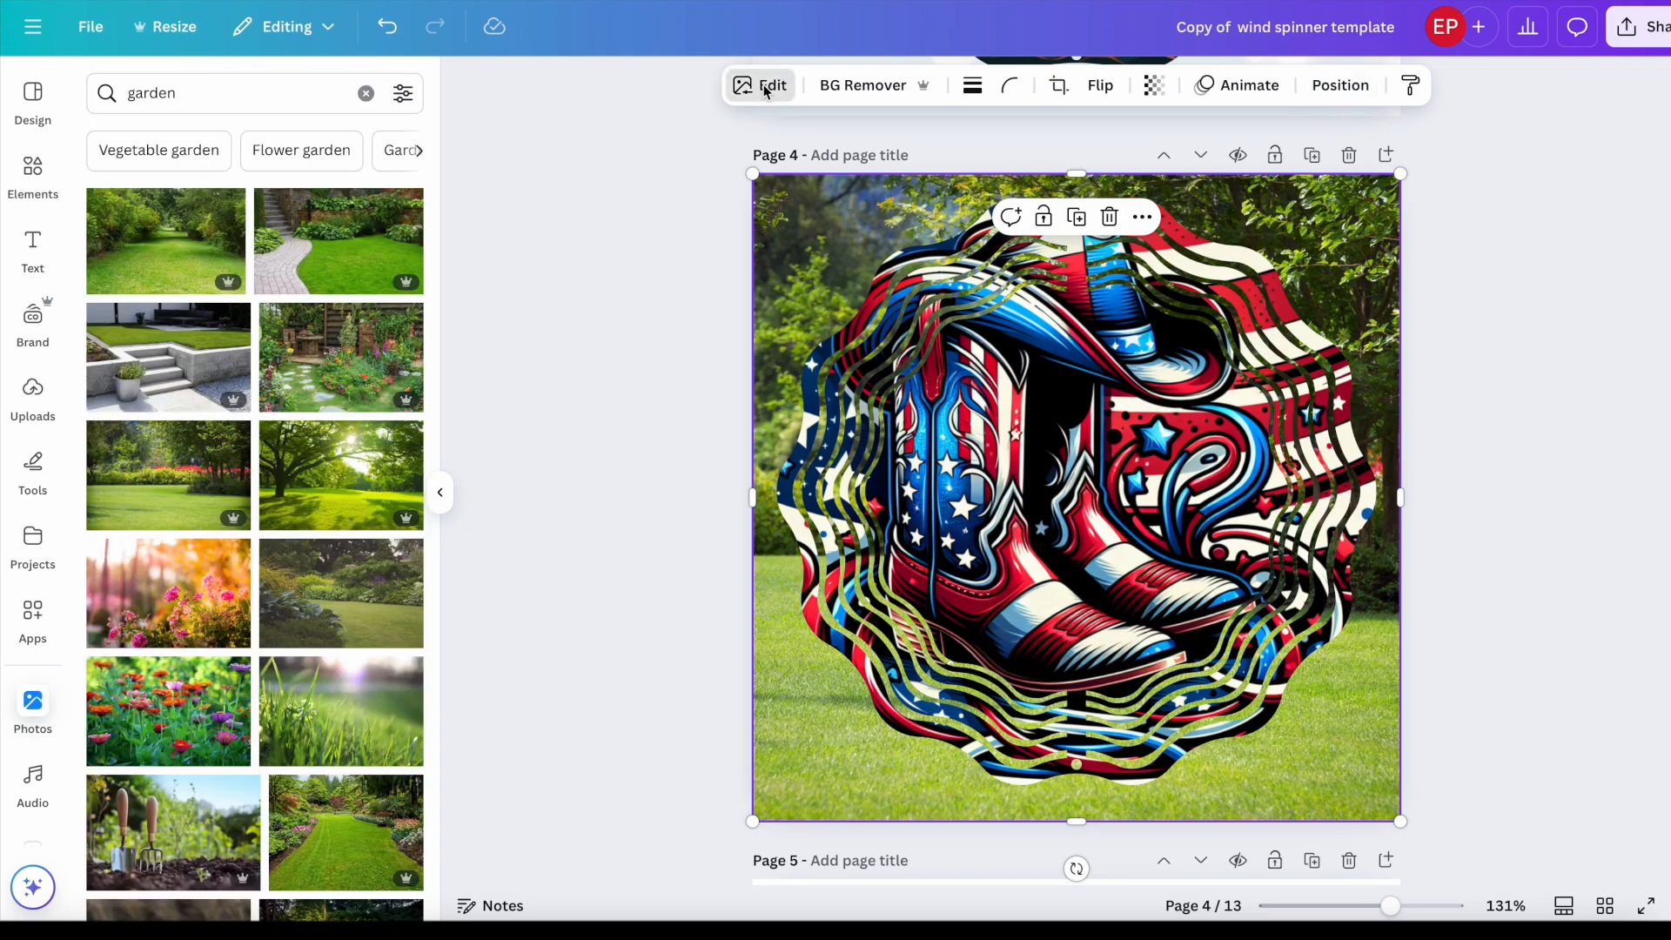
Step: Apply a moderate whole-image blur to the garden background photo on page 4
click(764, 89)
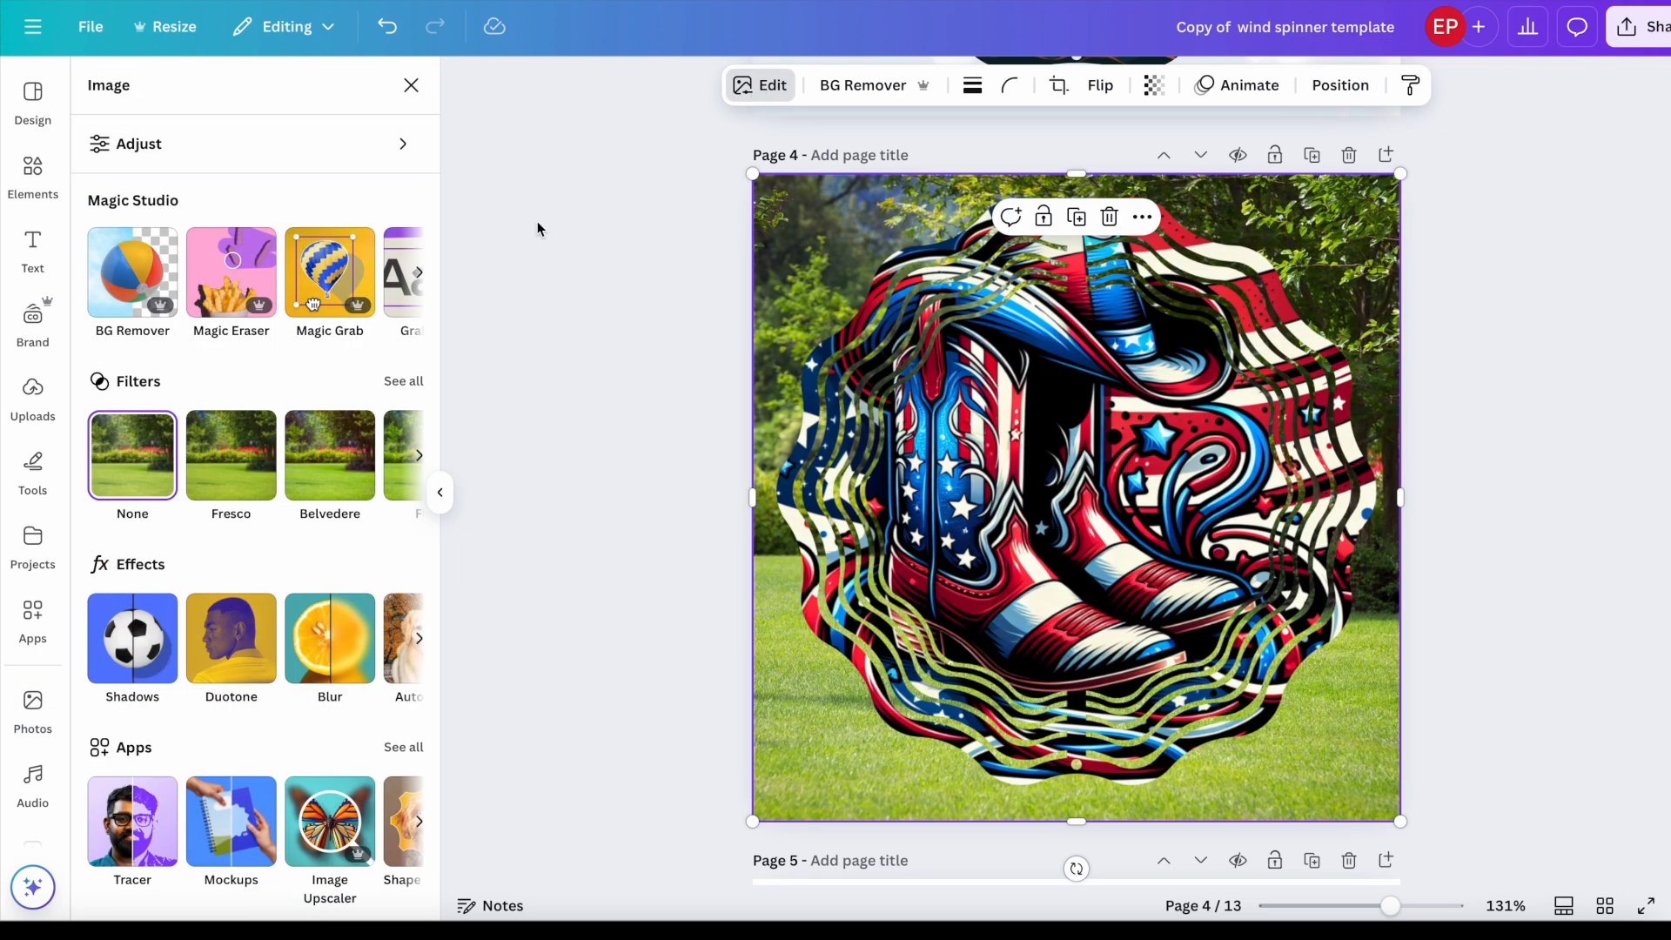
click(331, 656)
click(337, 153)
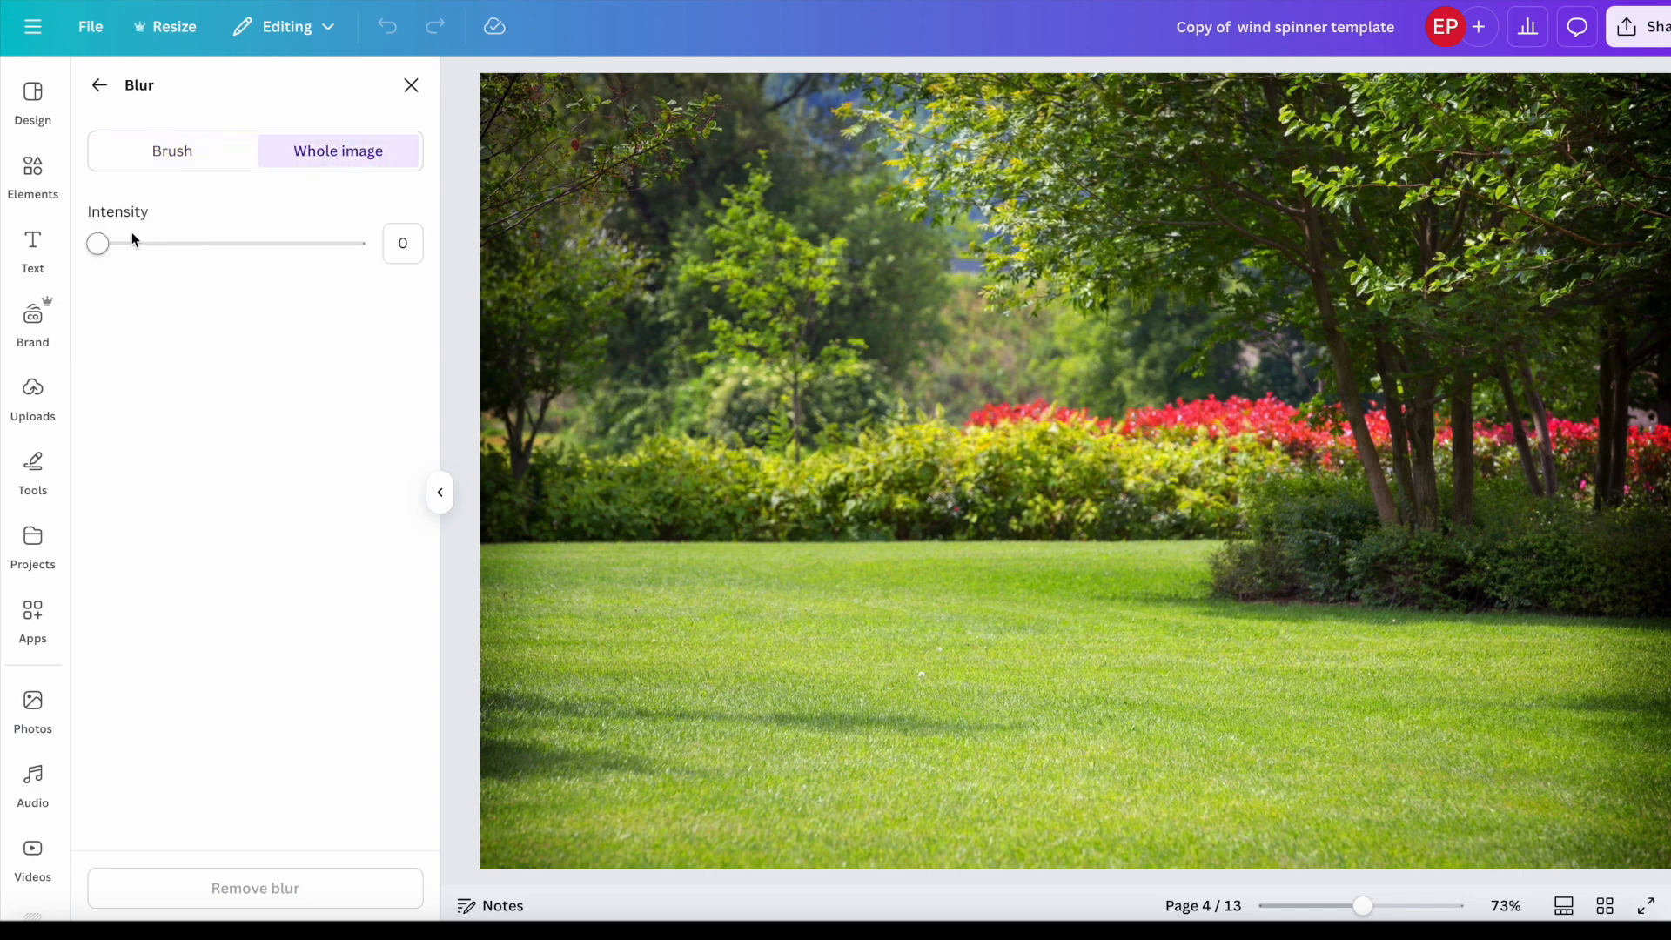
drag(101, 244, 195, 254)
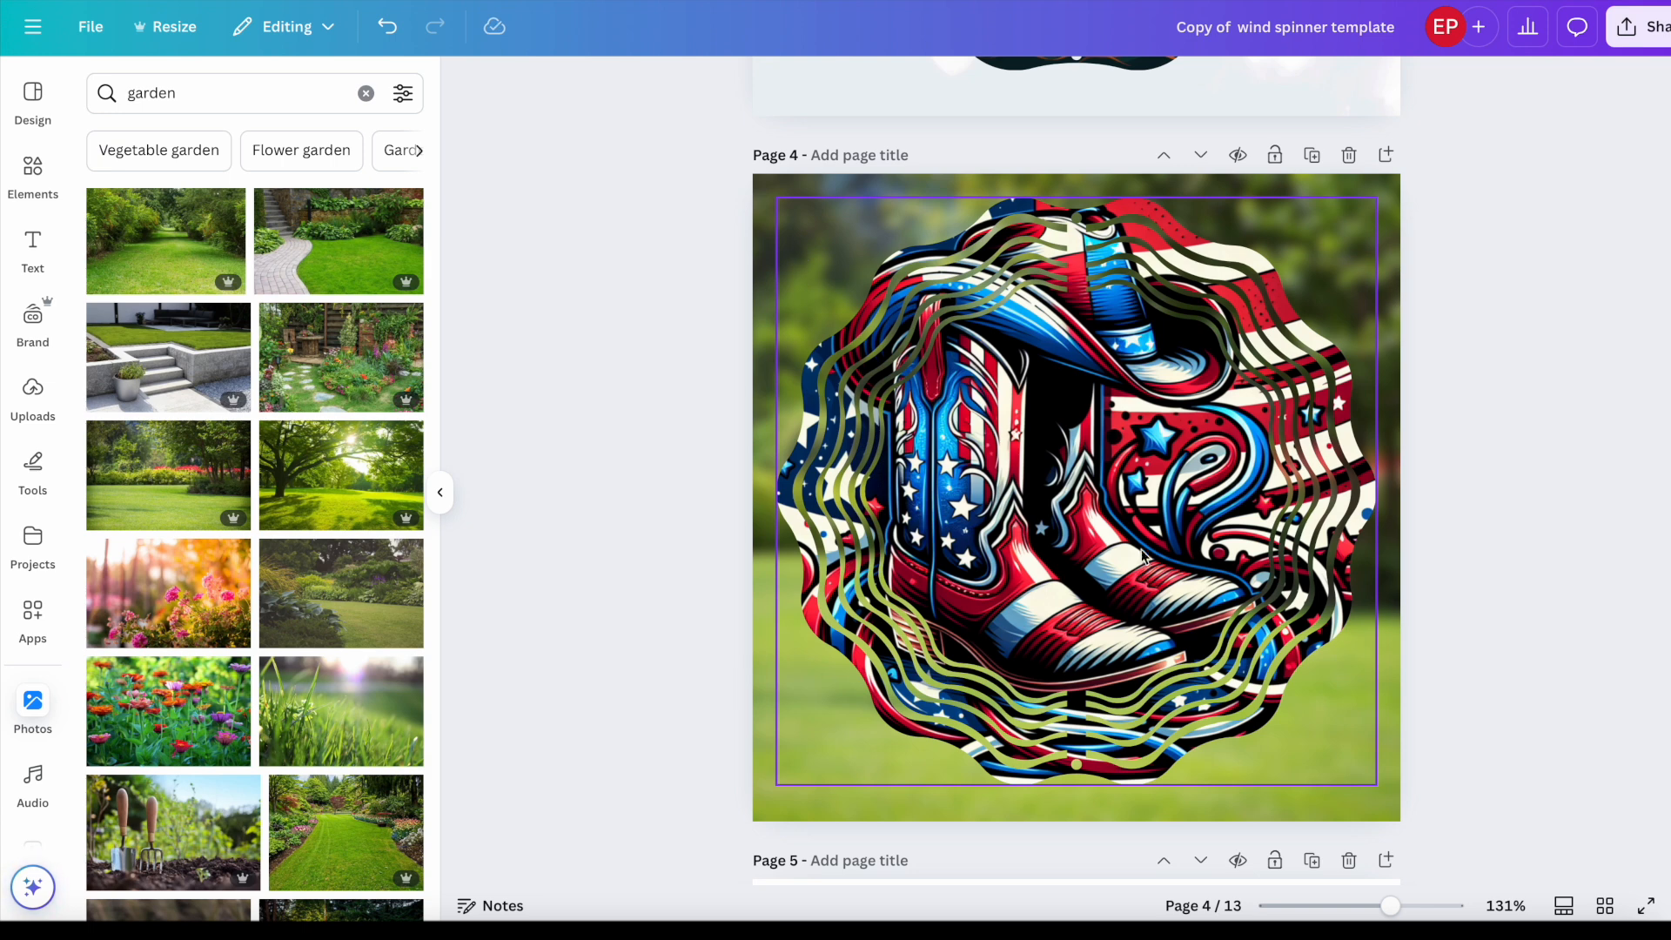
Step: Set the blurred garden background's transparency to about 76
click(1344, 796)
click(1153, 84)
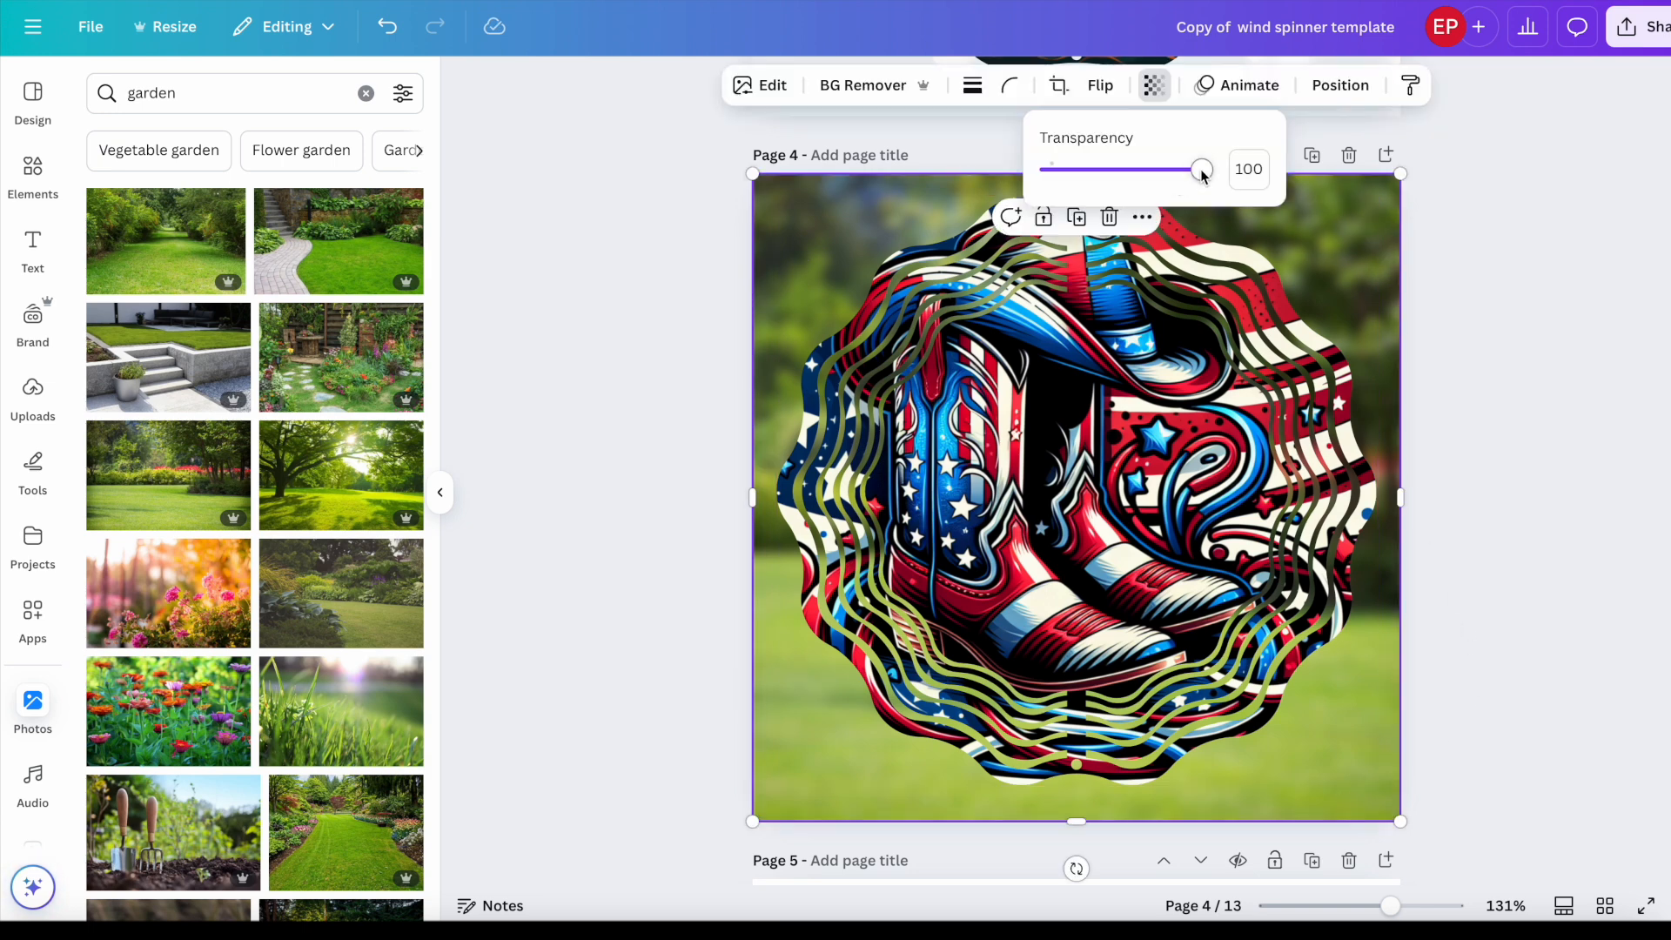
drag(1207, 169, 1172, 174)
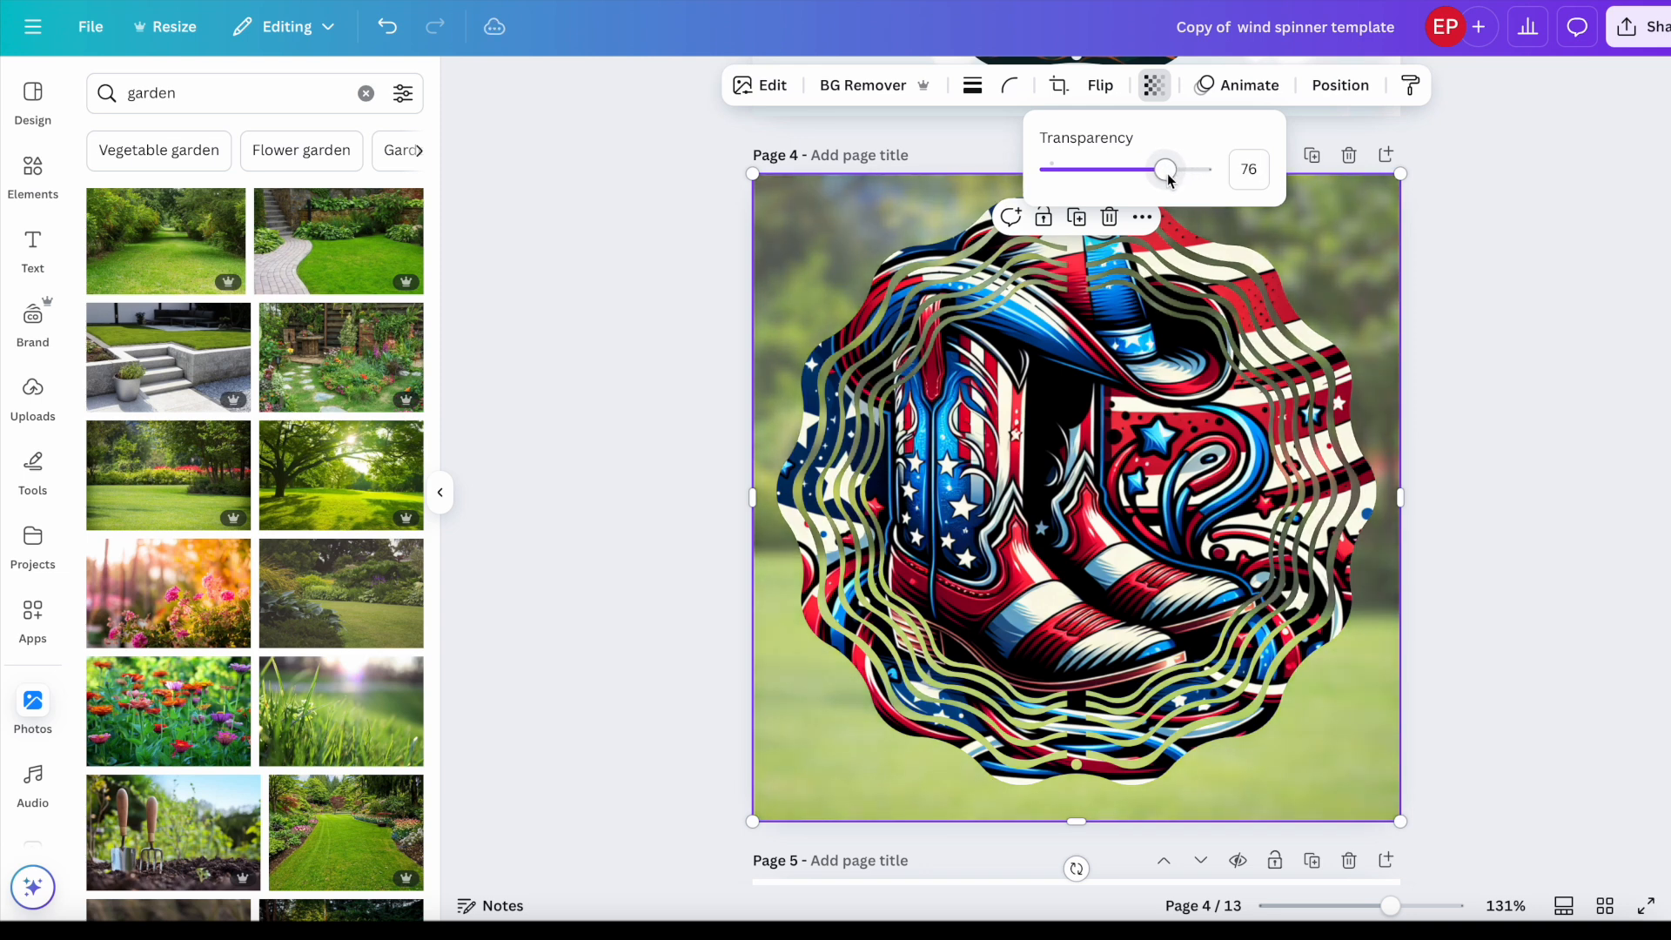
click(1514, 770)
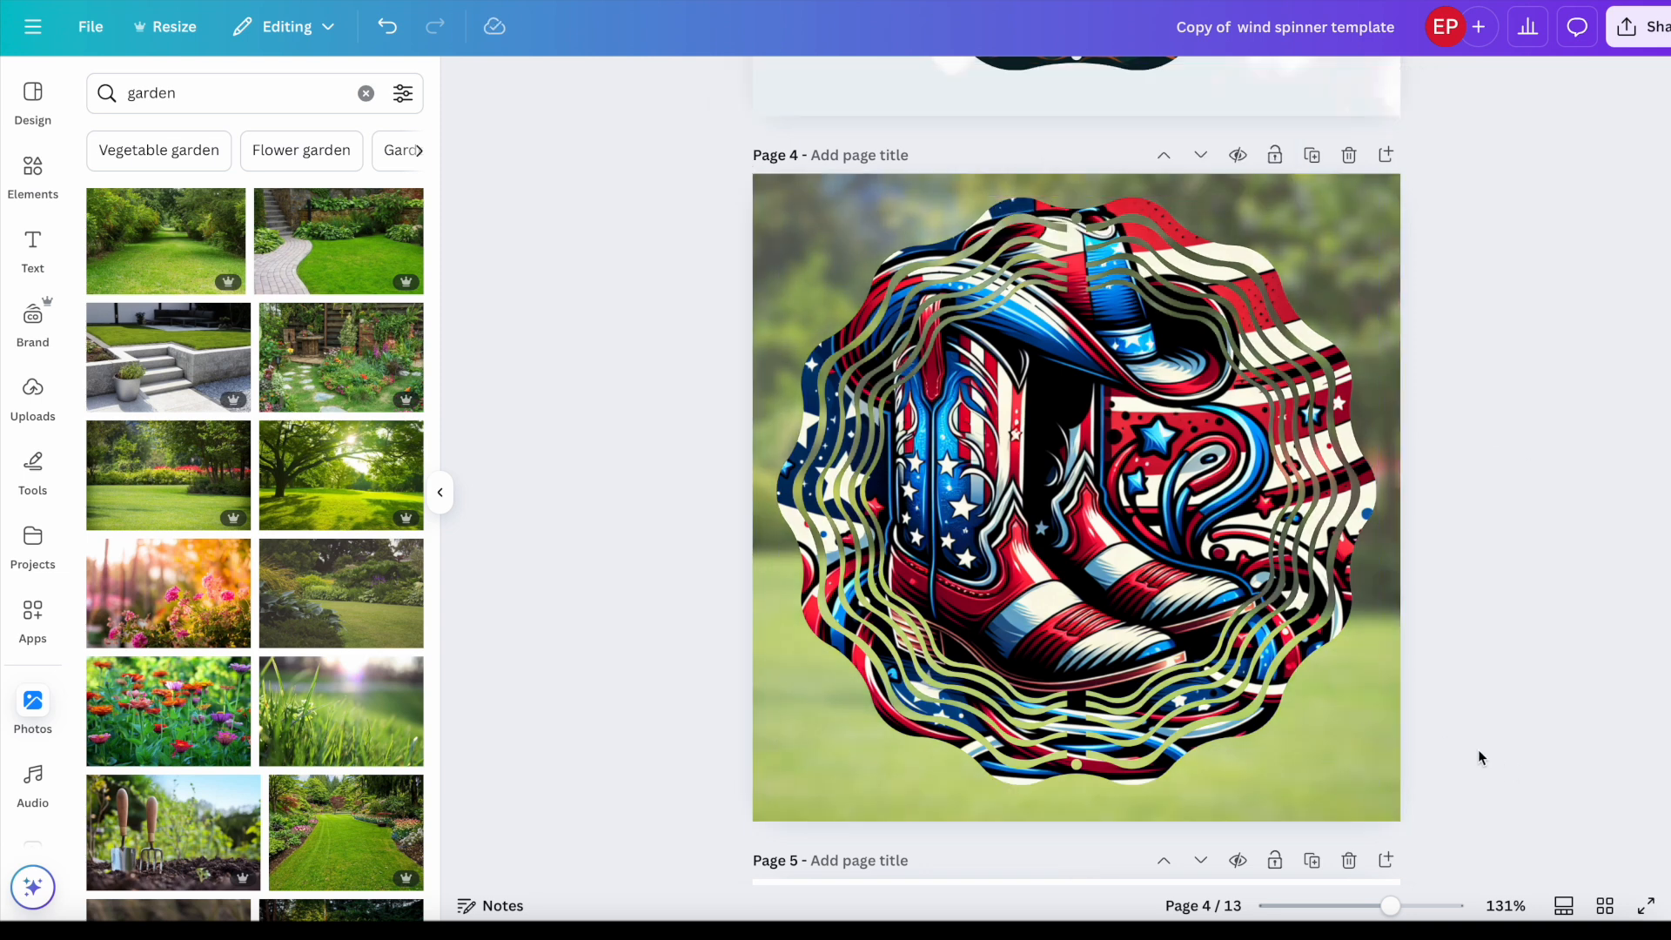